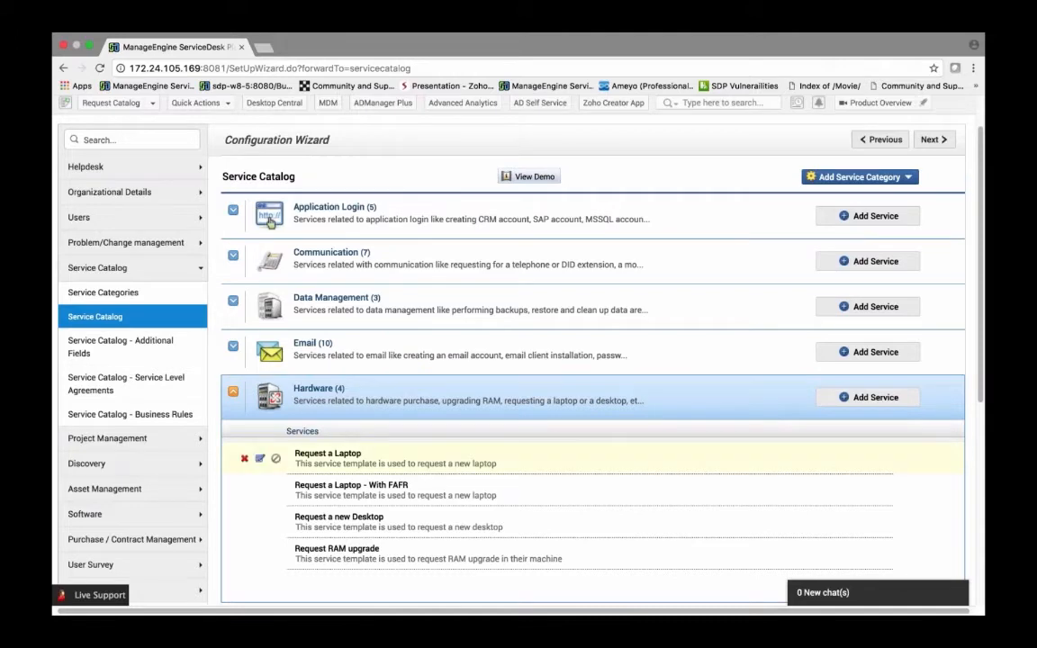
Step: Open the Request a Laptop service template under Hardware and review its form fields and resource sections
click(261, 460)
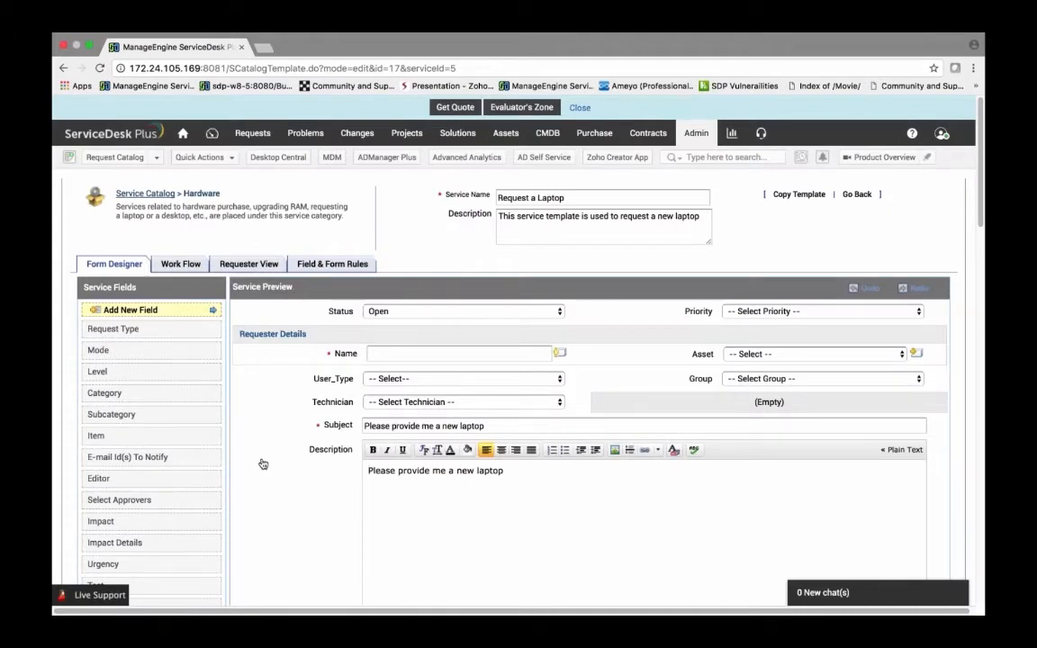
scroll(263, 464, down, 1)
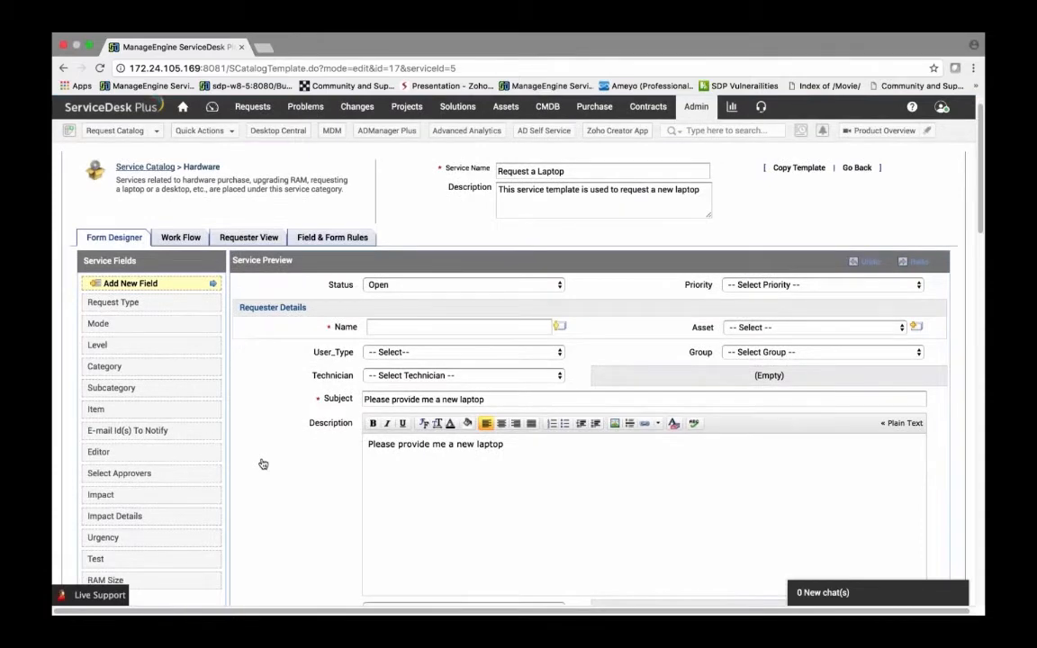
scroll(257, 321, down, 5)
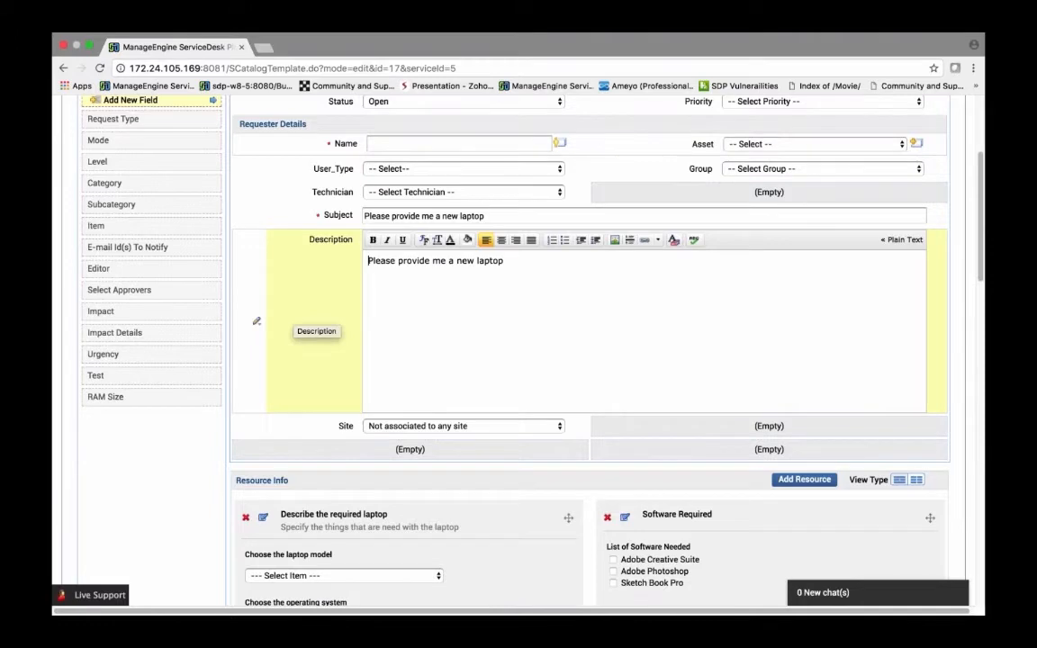
scroll(256, 321, down, 2)
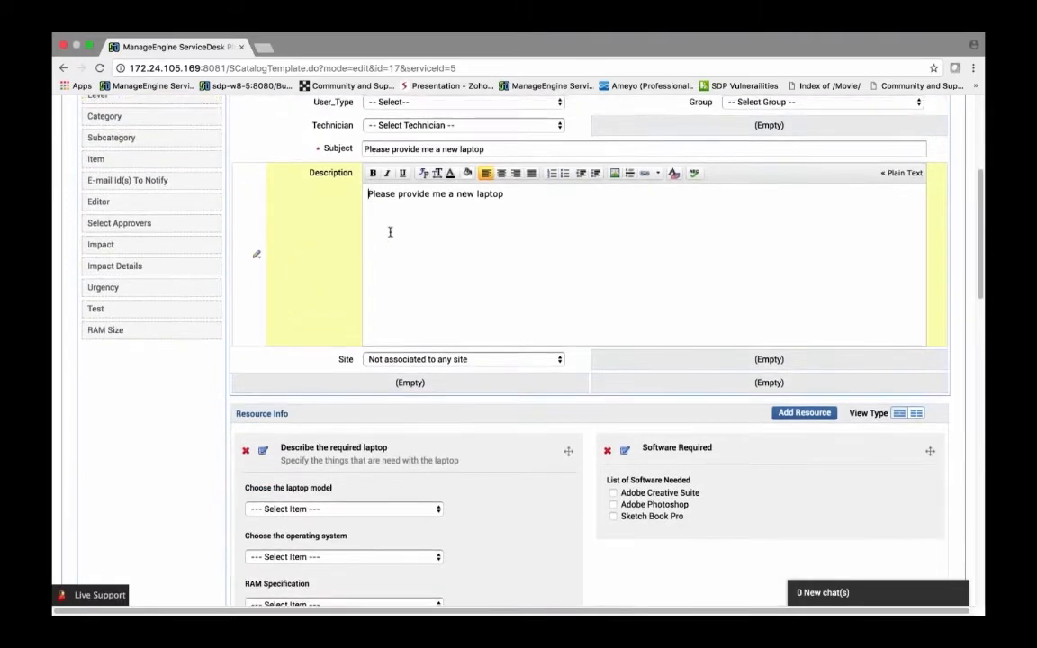
scroll(390, 231, down, 4)
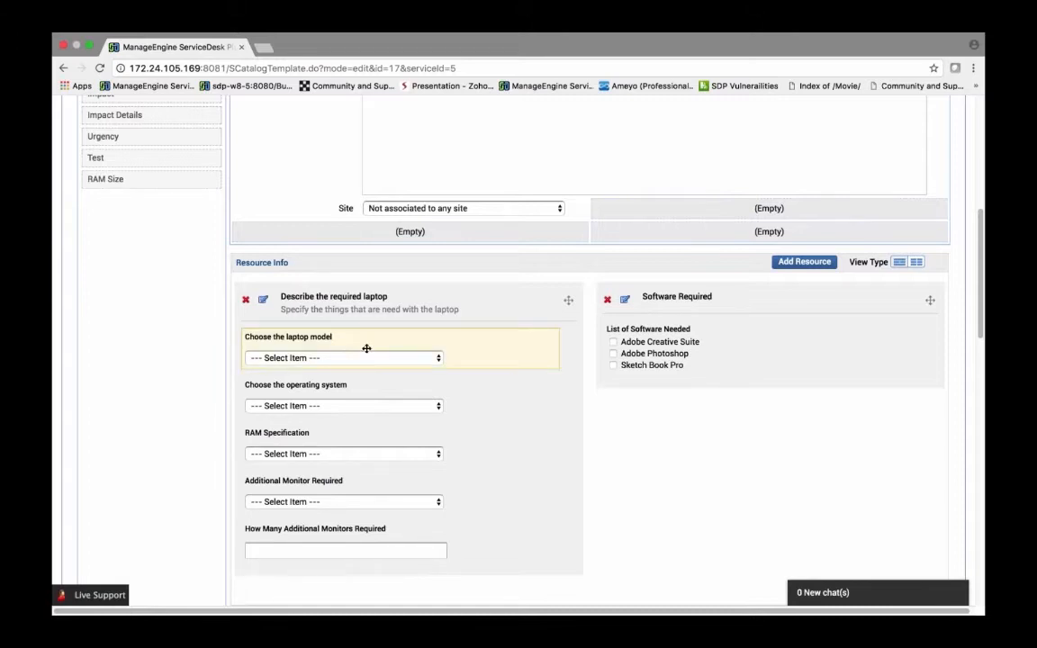
scroll(366, 348, down, 1)
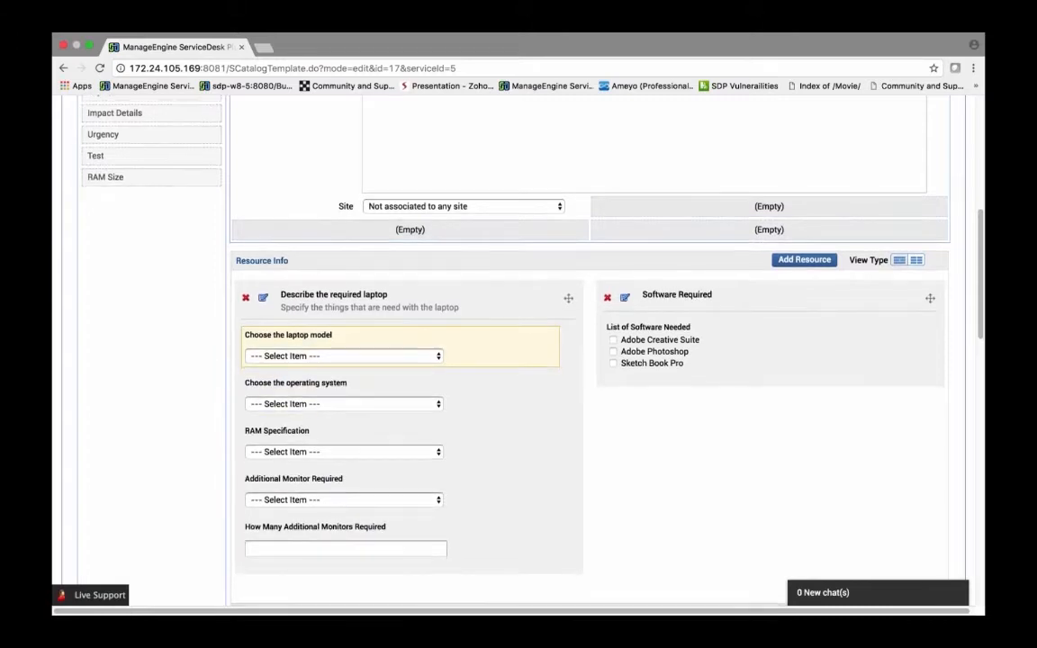
scroll(363, 394, down, 1)
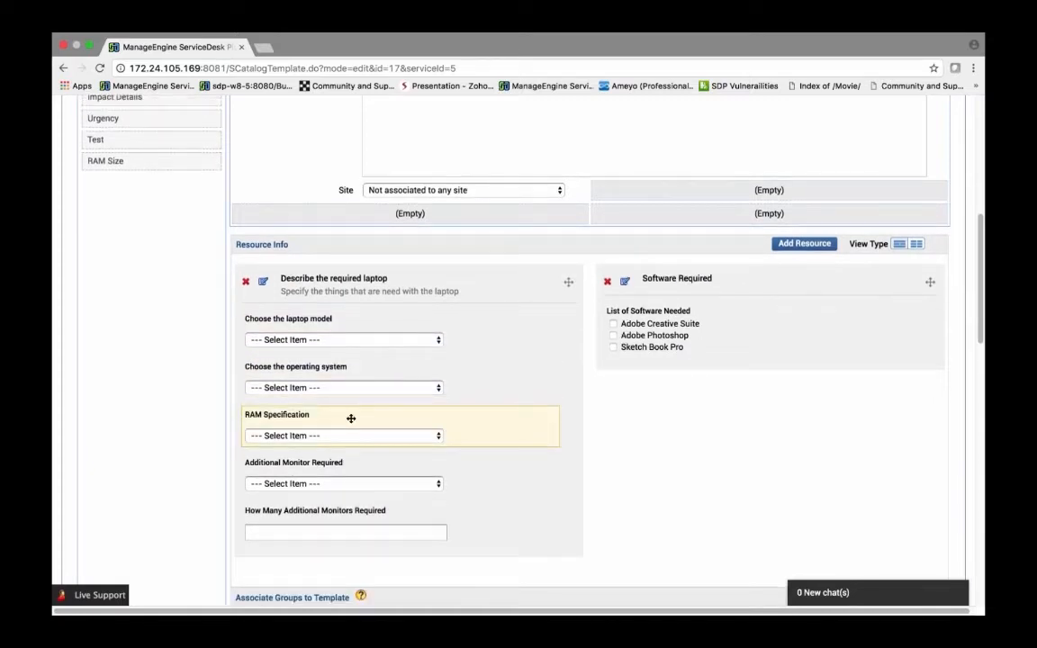
scroll(360, 423, down, 2)
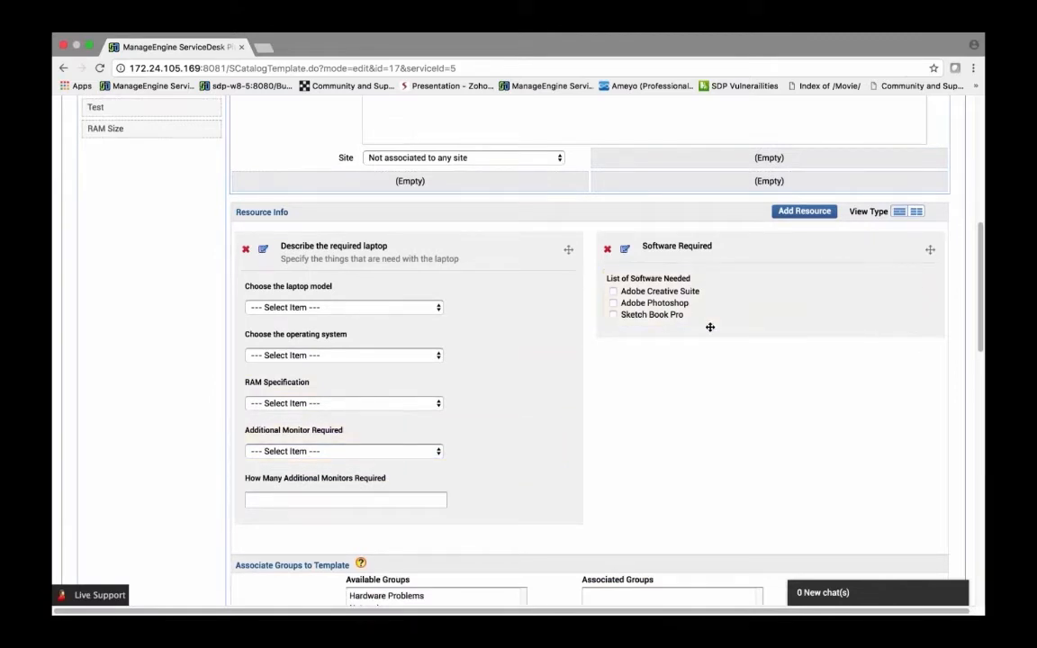
scroll(710, 327, down, 2)
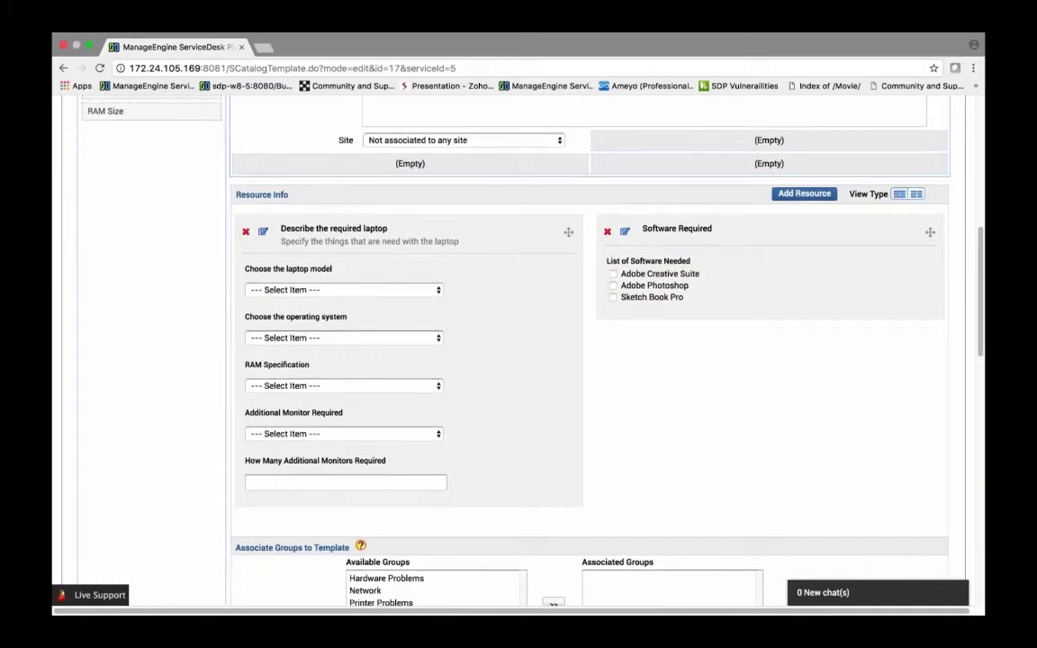
scroll(641, 386, down, 10)
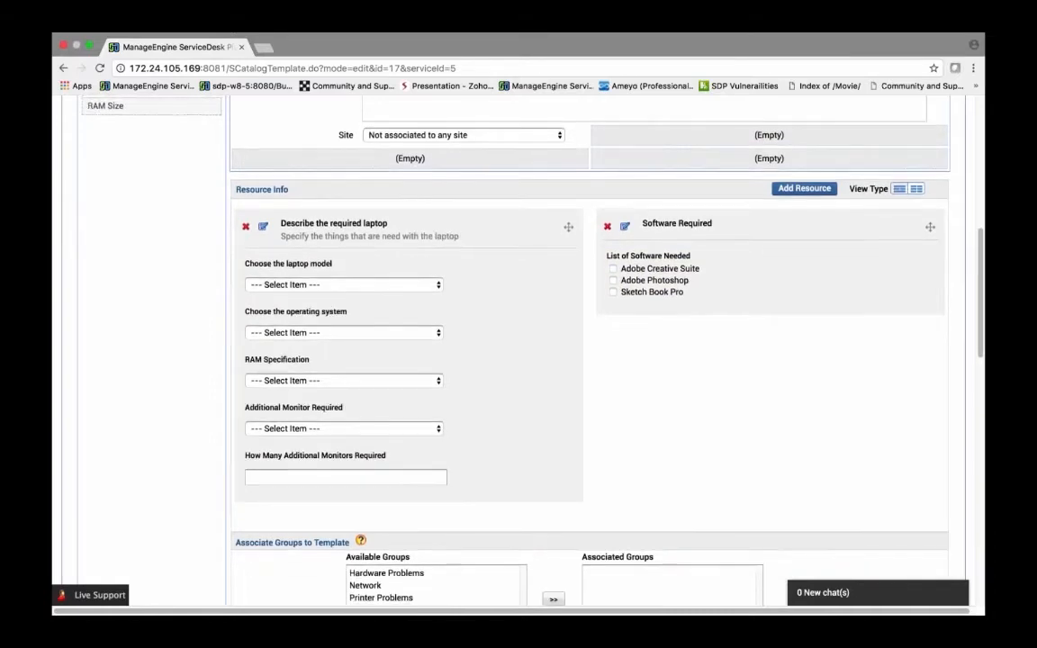
scroll(531, 245, up, 15)
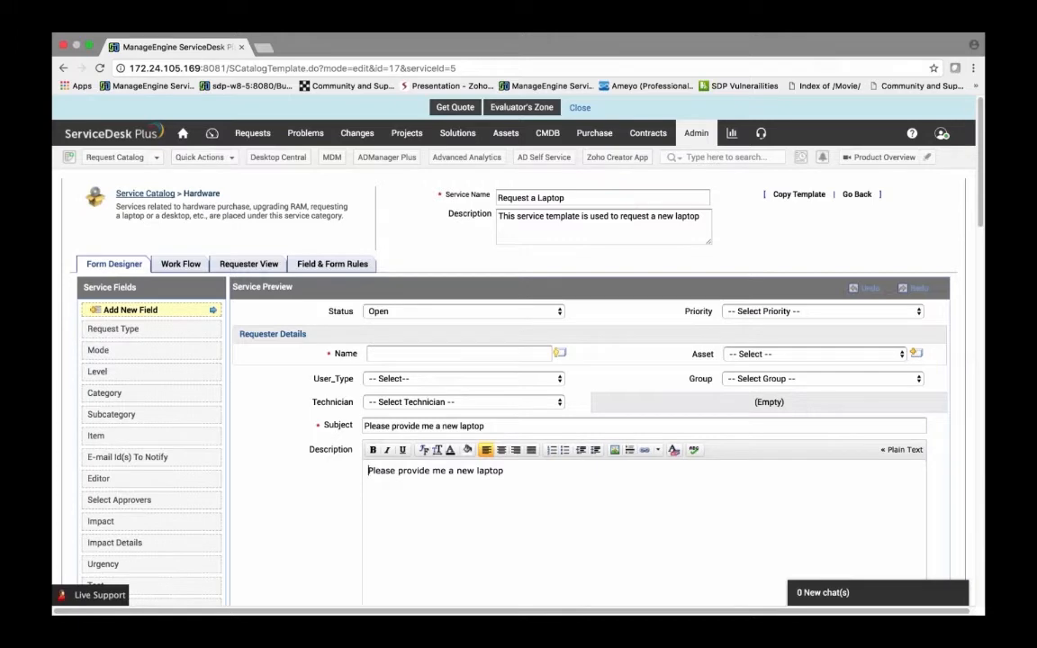
scroll(468, 297, down, 2)
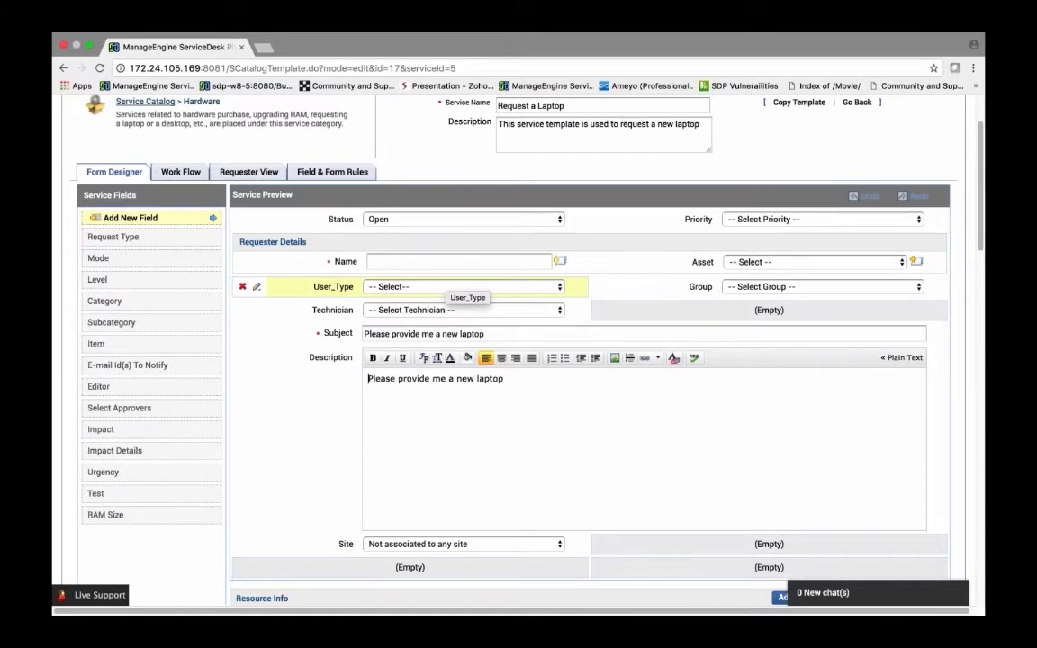
Step: Inspect the User_Type options and the laptop resource fields in the service preview
click(448, 288)
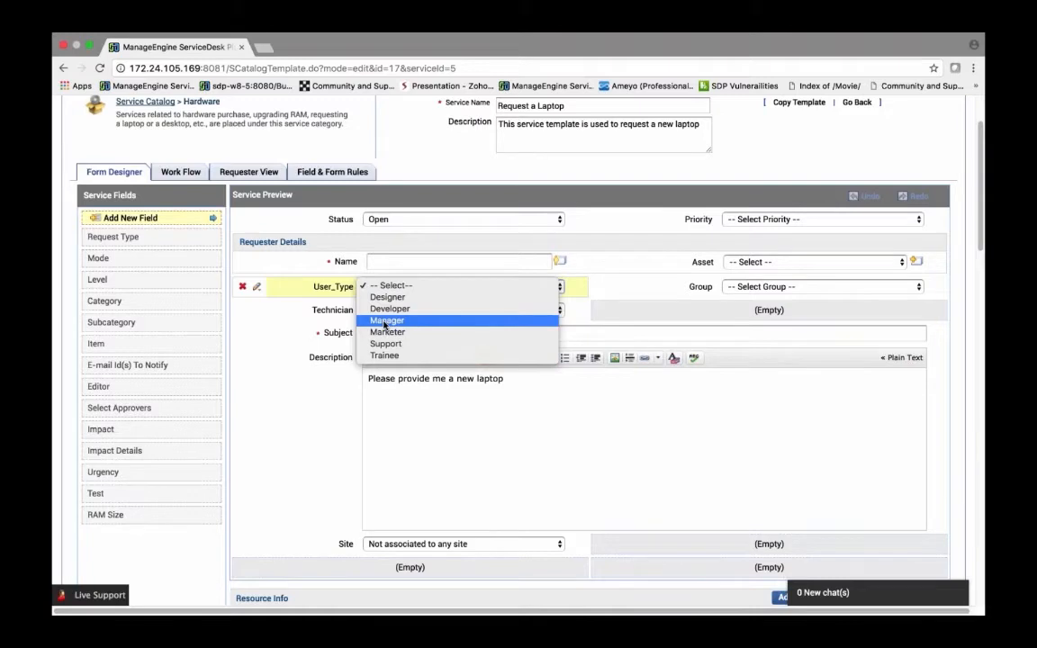
click(297, 384)
scroll(297, 387, down, 5)
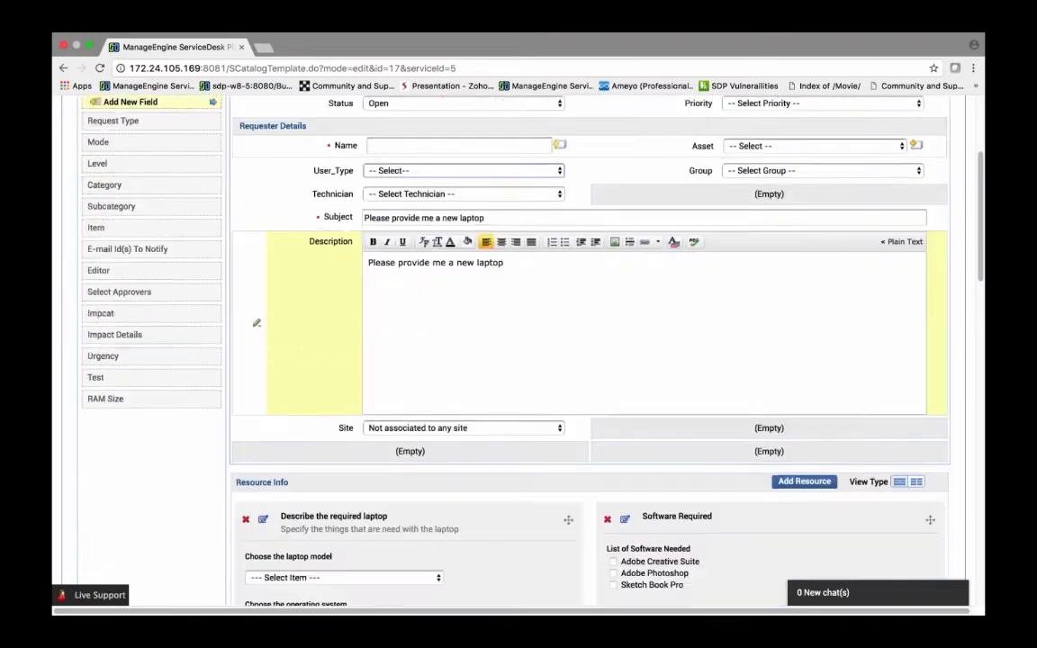
scroll(480, 381, down, 2)
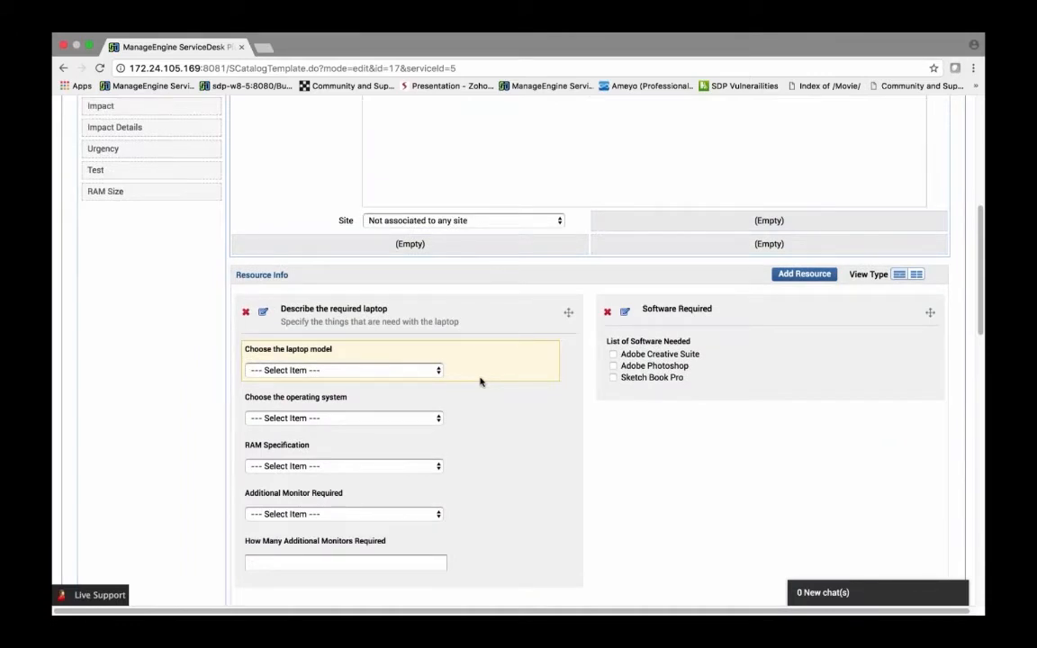
scroll(468, 405, down, 2)
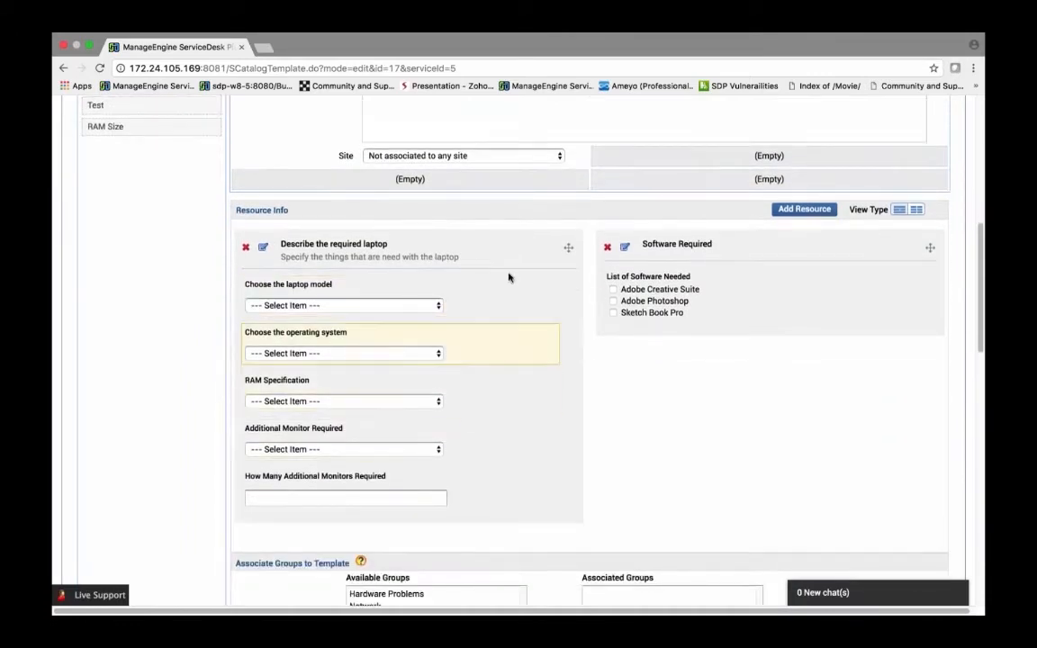
scroll(500, 297, down, 1)
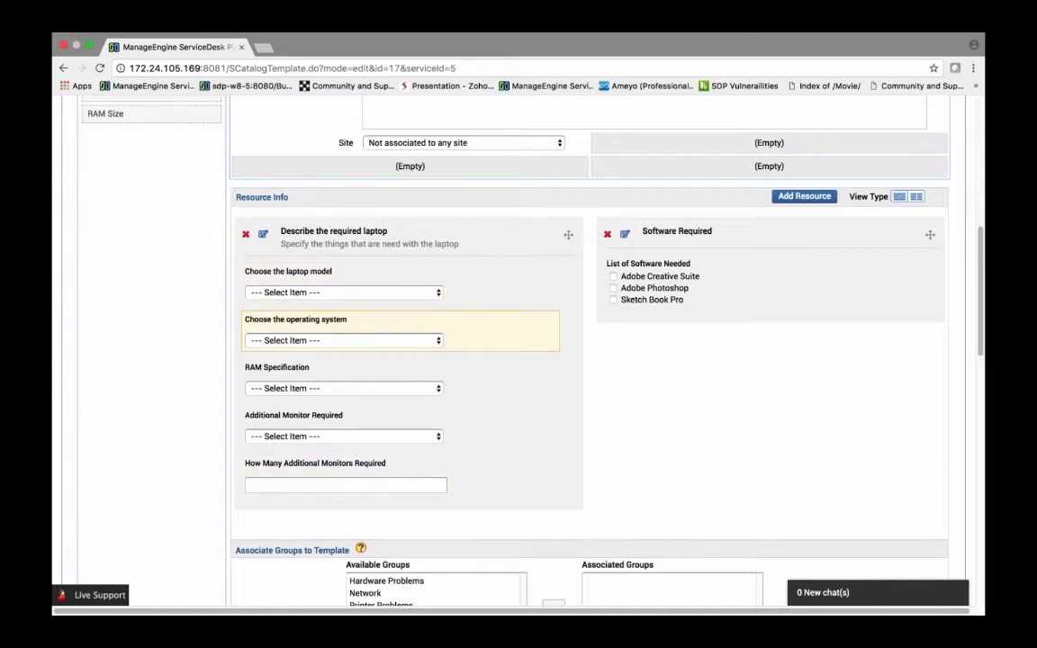
scroll(340, 321, up, 6)
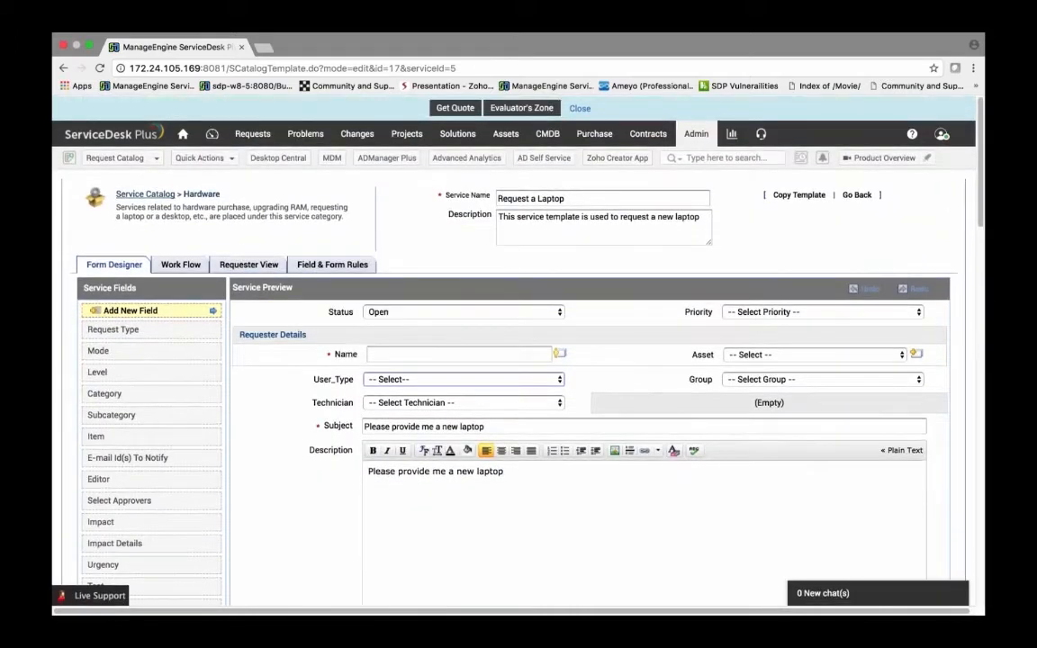
Step: Open the template's field and form rules and start a new On Form Load rule named monitor
click(346, 268)
click(493, 388)
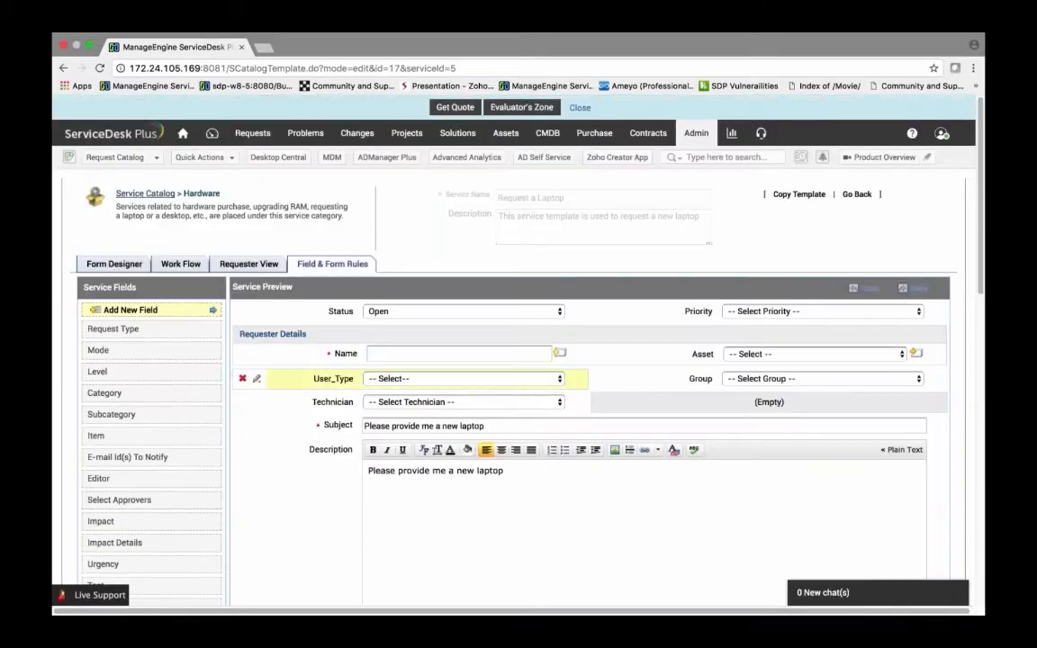
scroll(494, 388, down, 1)
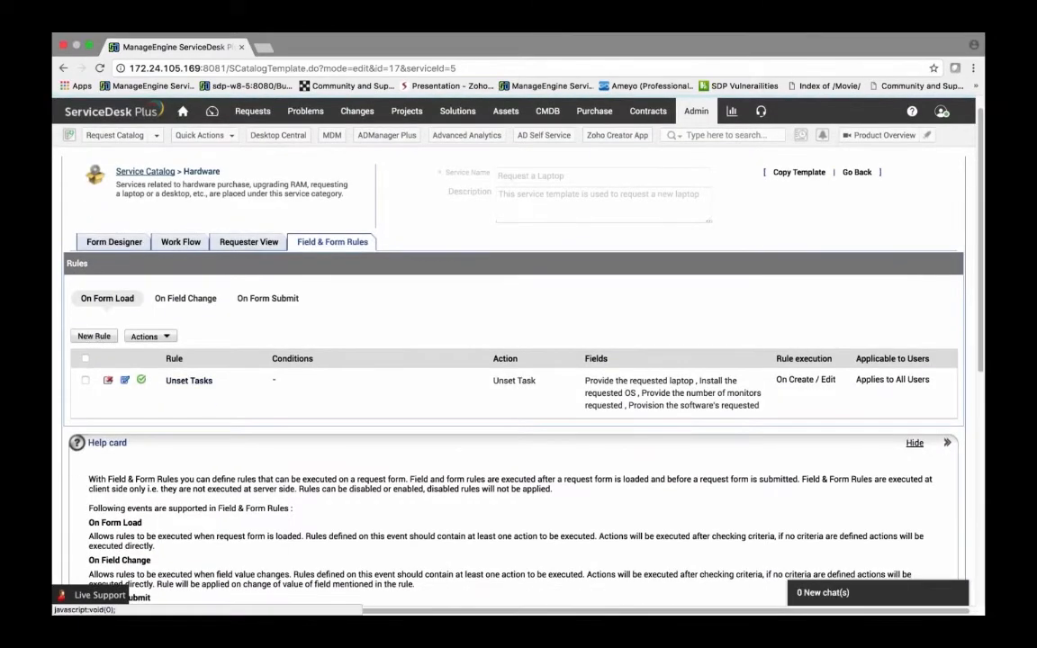
click(94, 336)
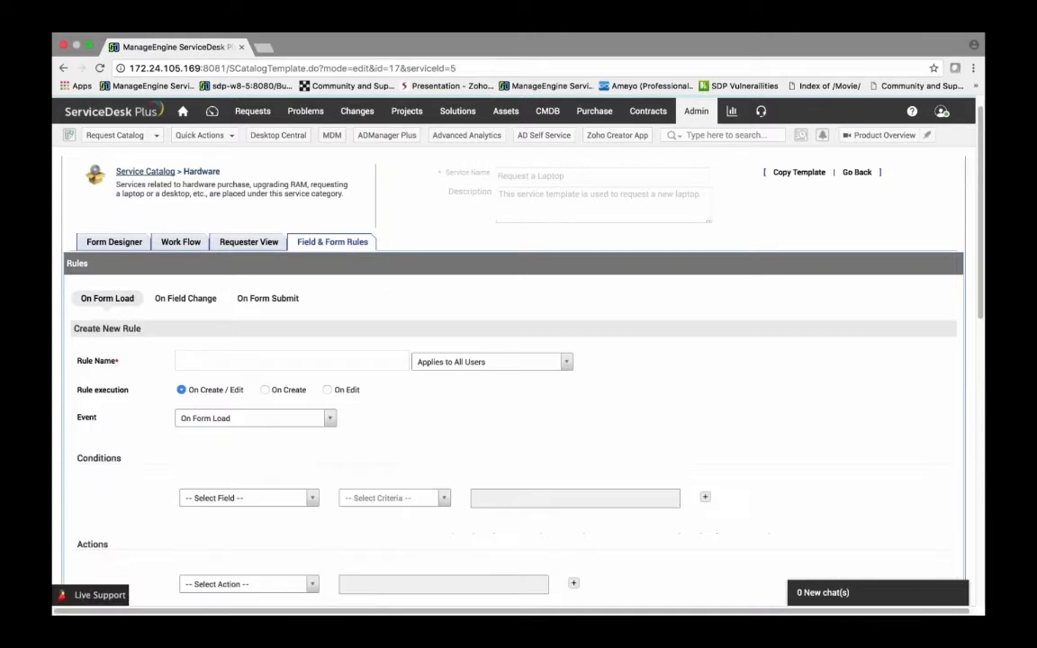
scroll(239, 325, down, 2)
click(218, 300)
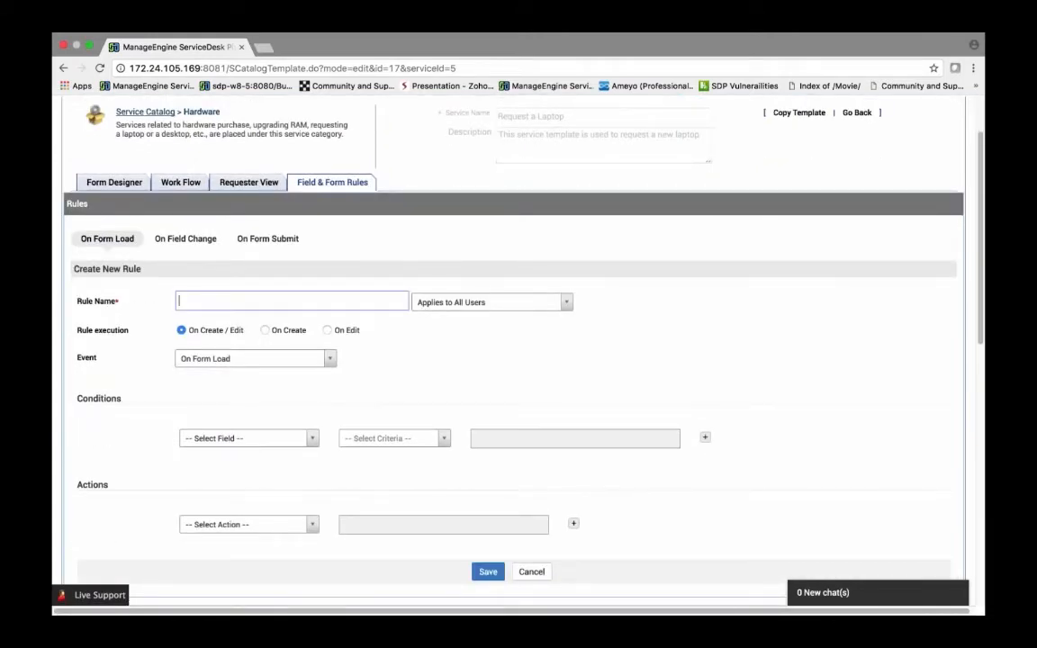
text(monitor)
scroll(518, 360, down, 3)
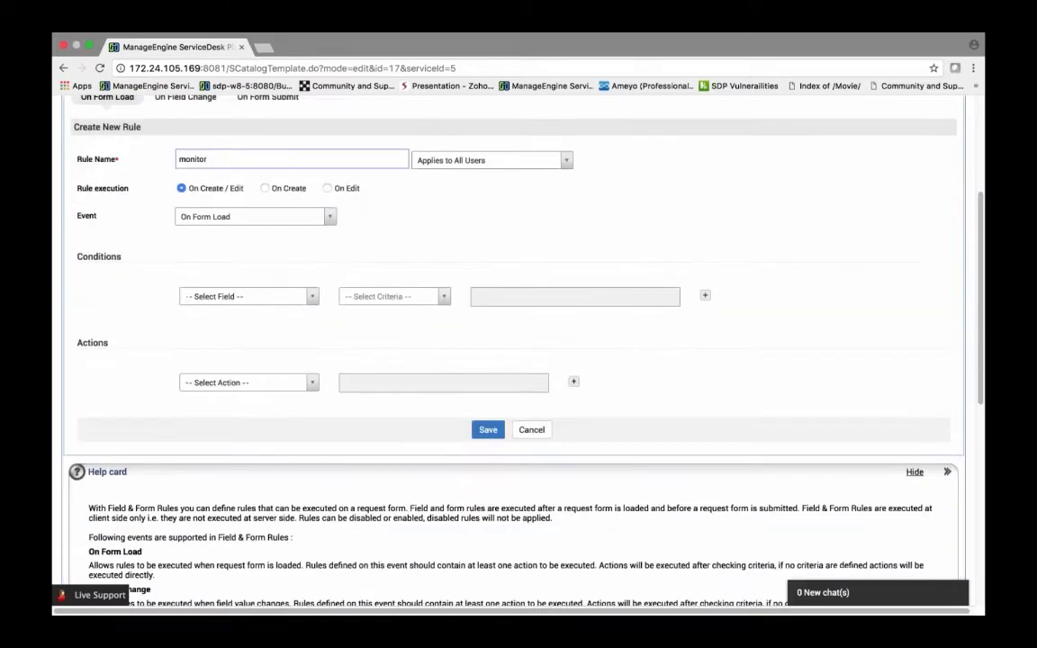
scroll(254, 274, down, 1)
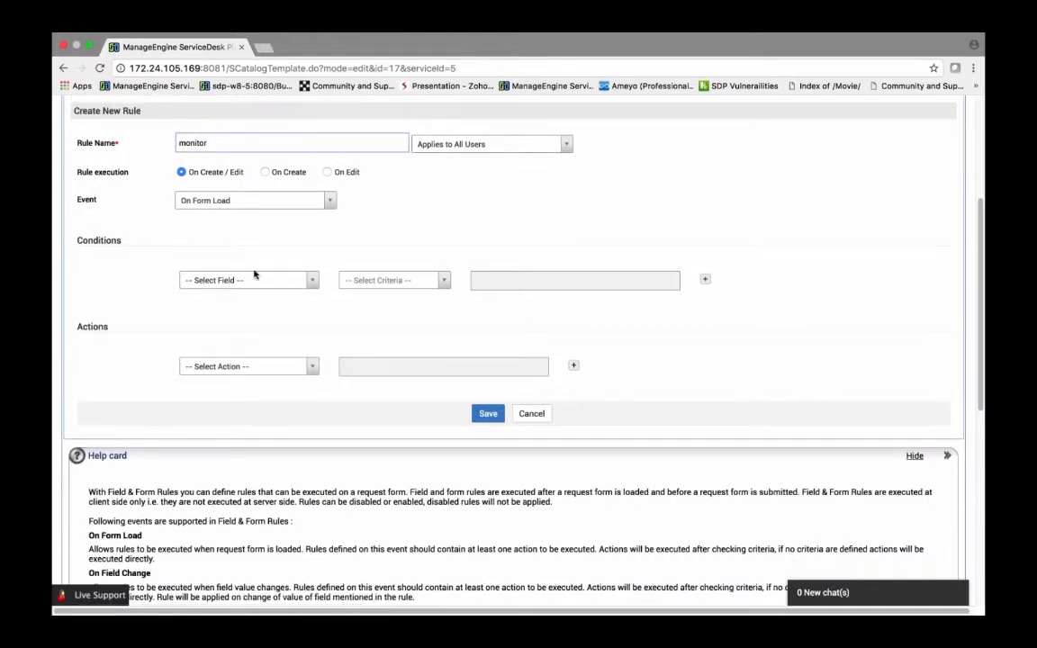
click(255, 200)
click(209, 234)
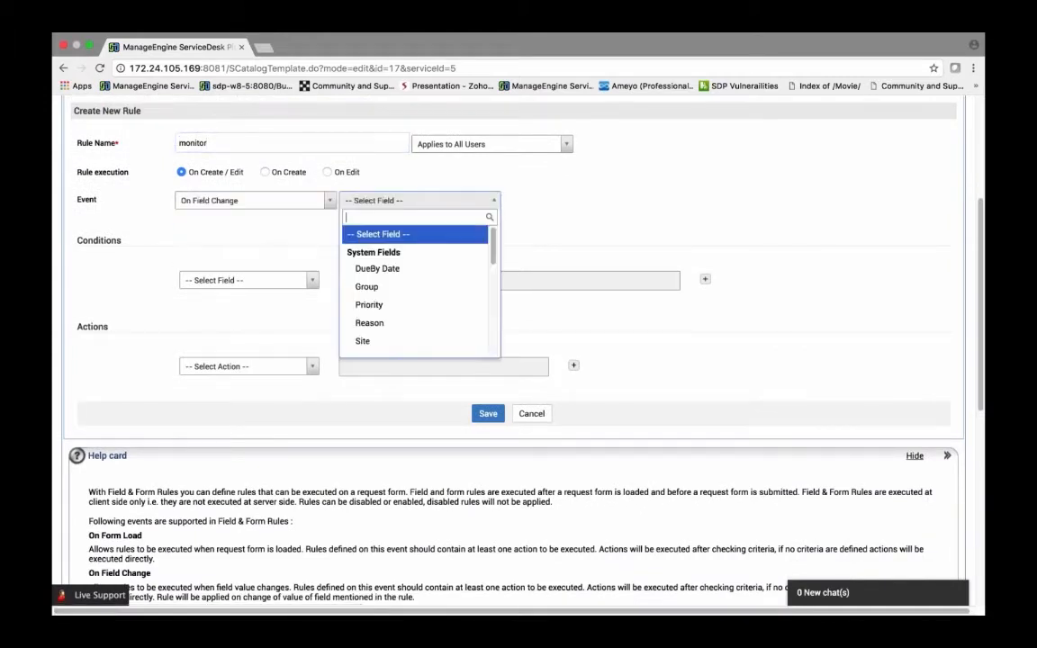
click(279, 243)
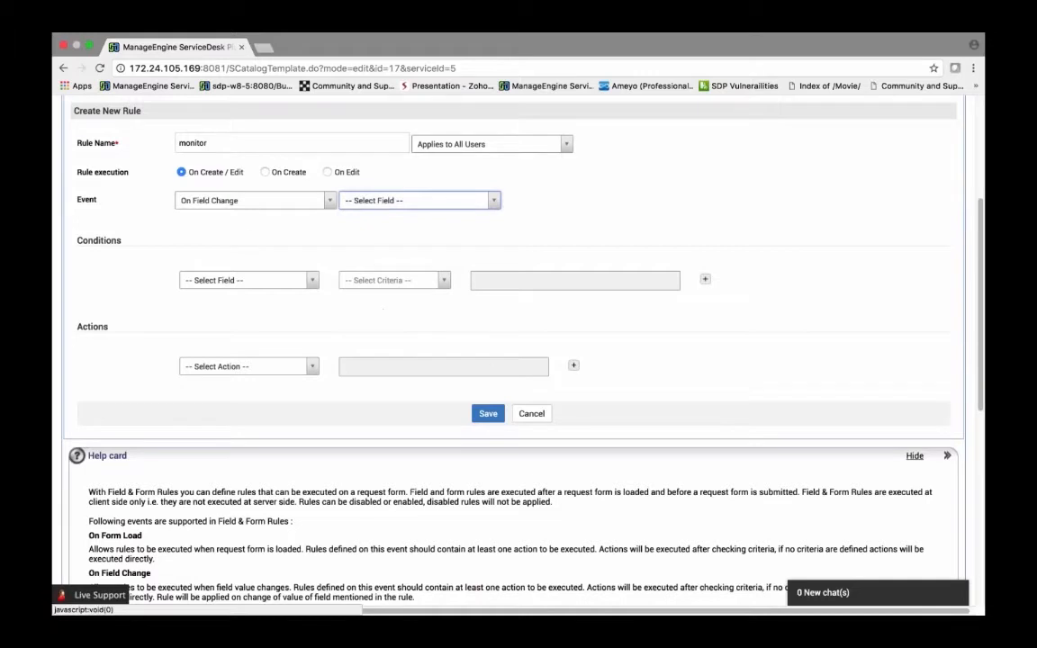
click(218, 203)
click(225, 219)
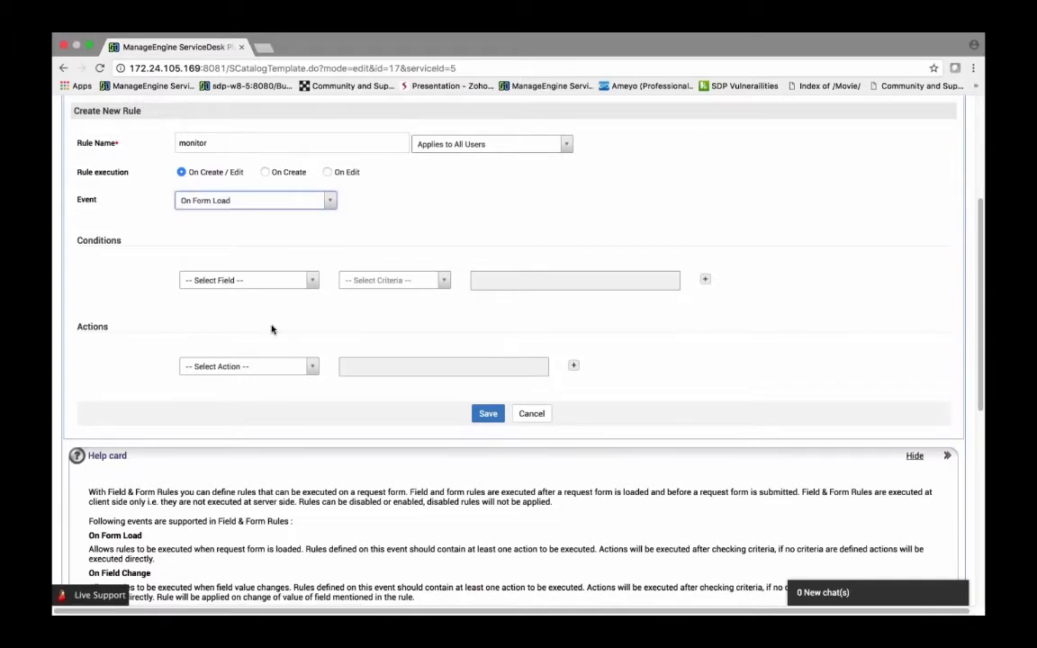
Step: Add a Hide Fields action for Additional Monitor Required and How Many Additional Monitors Required, then save the rule
click(236, 366)
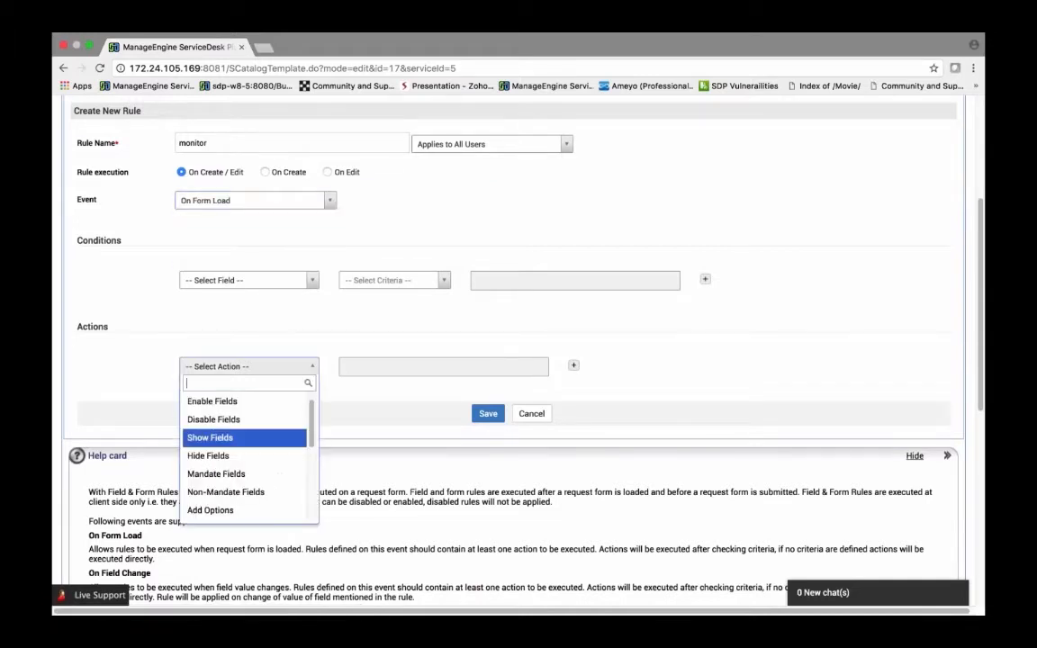
click(247, 459)
scroll(414, 454, down, 5)
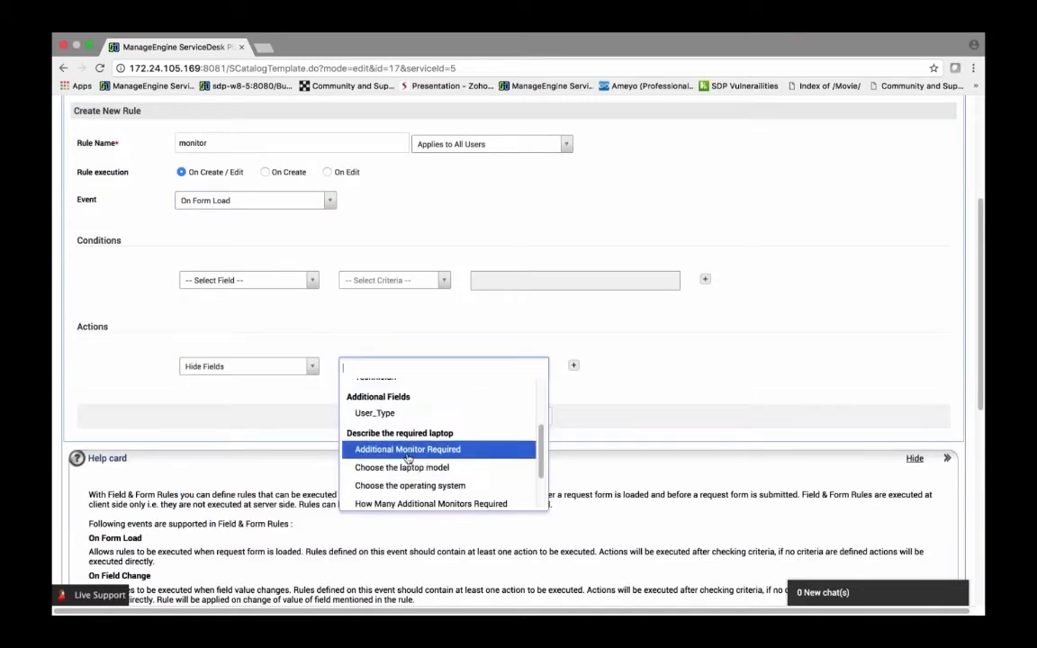
click(407, 449)
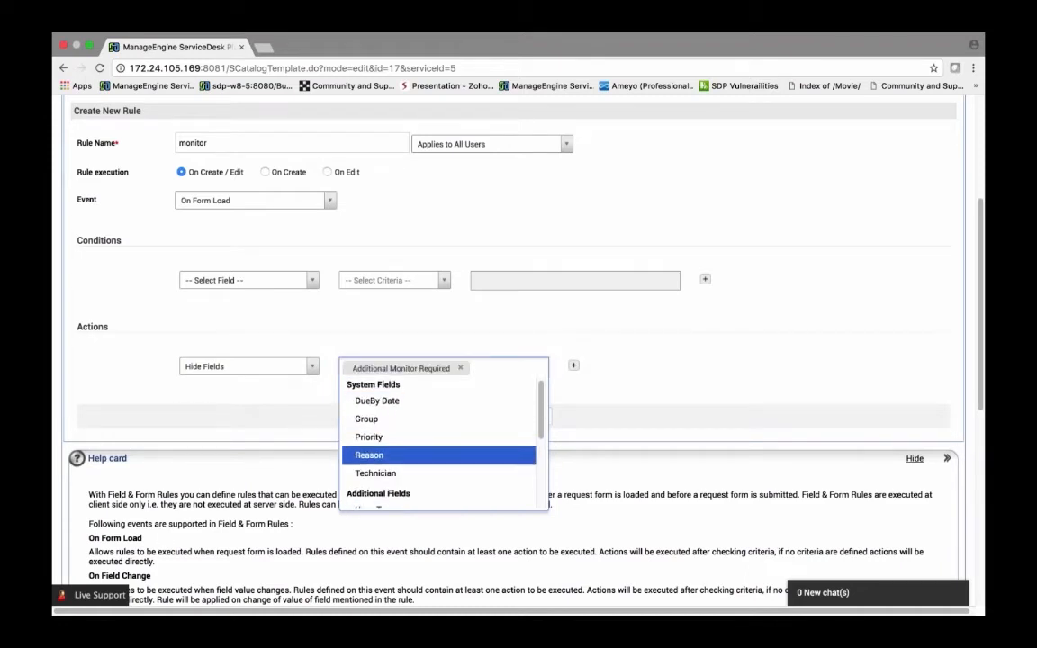
scroll(409, 455, down, 4)
click(423, 484)
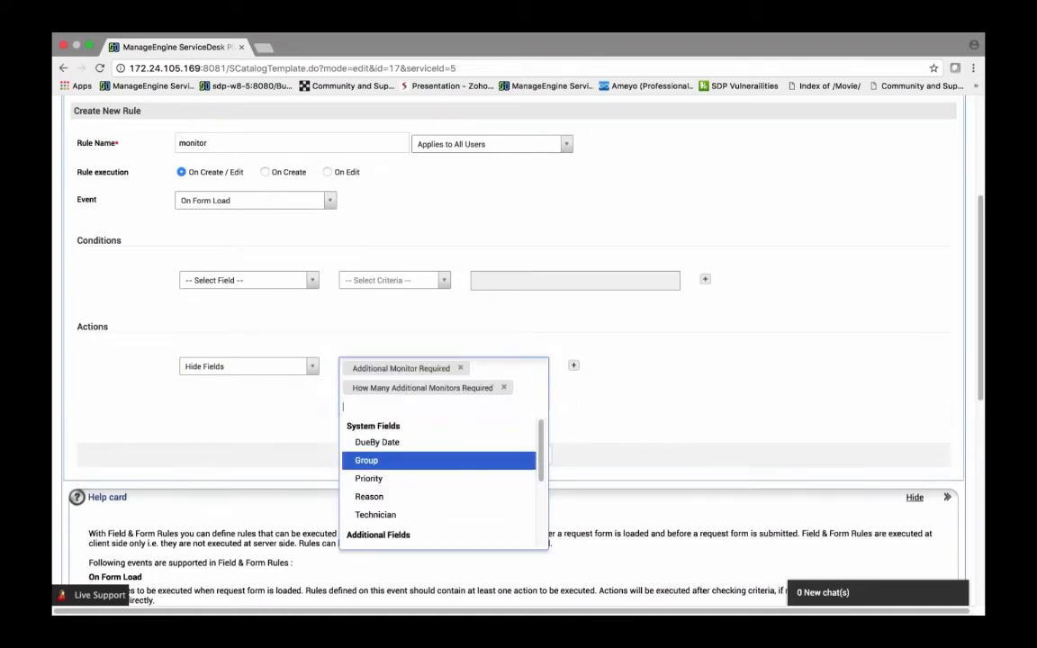
click(301, 425)
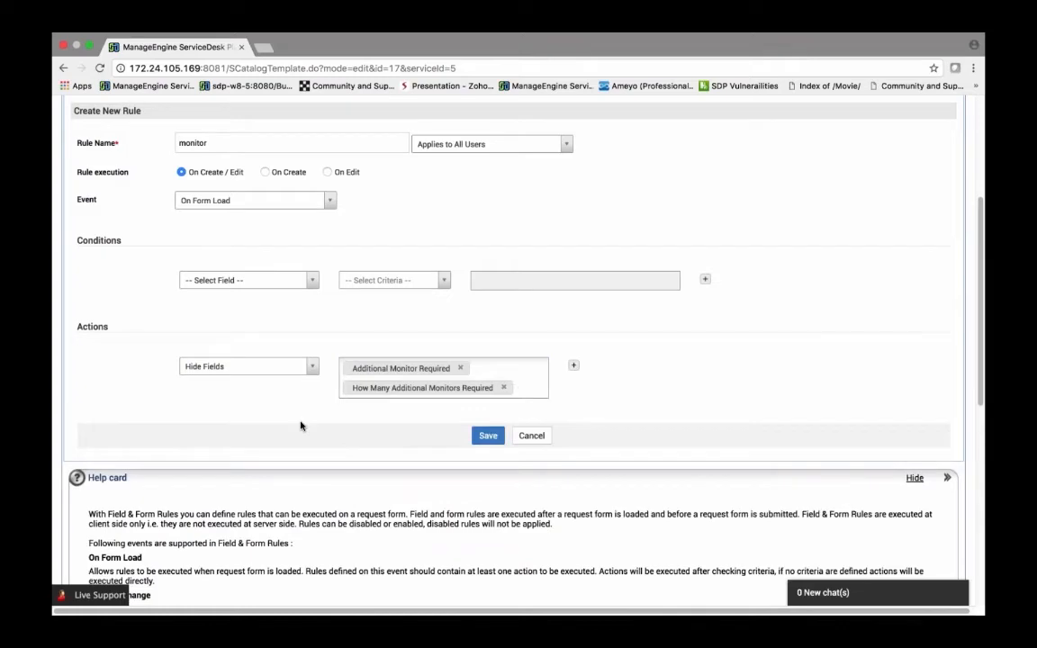
click(493, 435)
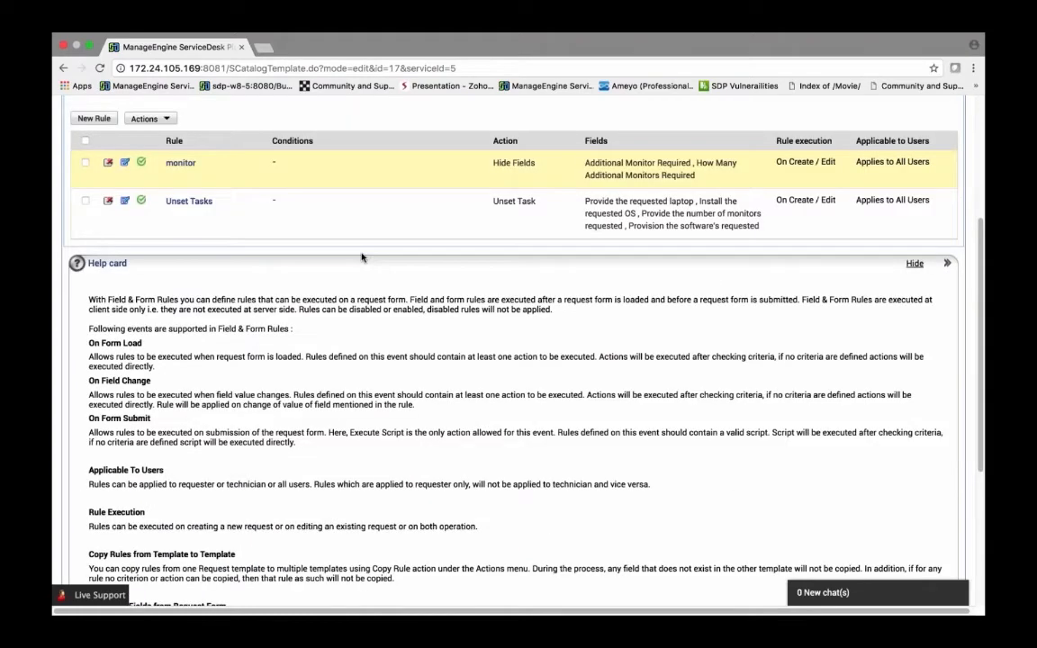
Step: Switch to the On Field Change rules list to view its rules
scroll(361, 257, up, 2)
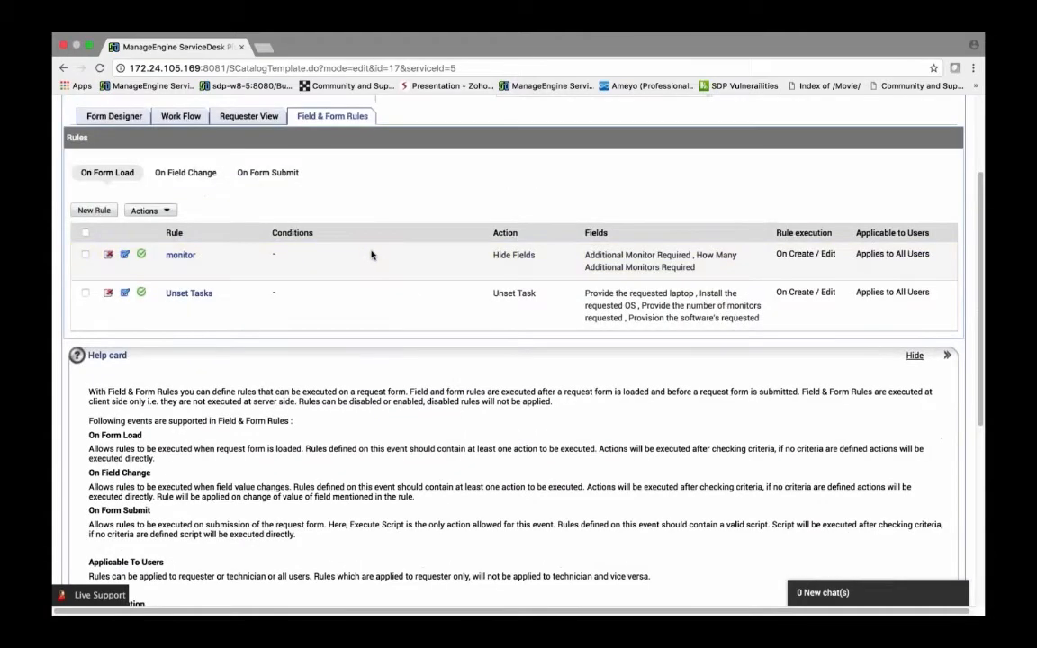
click(186, 172)
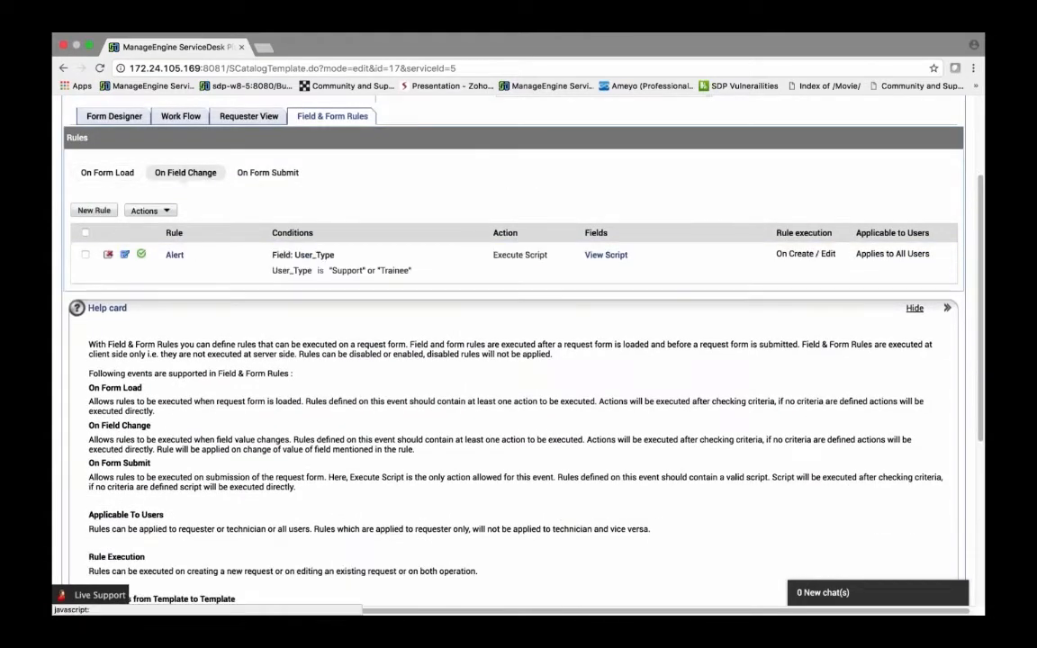
Step: Start a new On Field Change rule named monitor designers
click(96, 208)
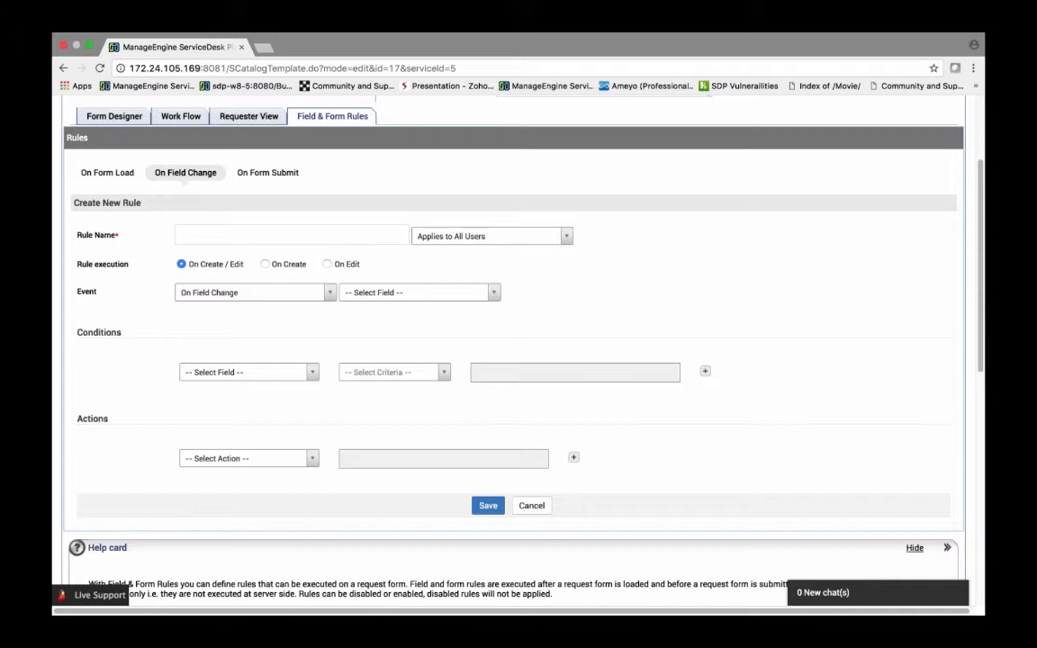
click(291, 235)
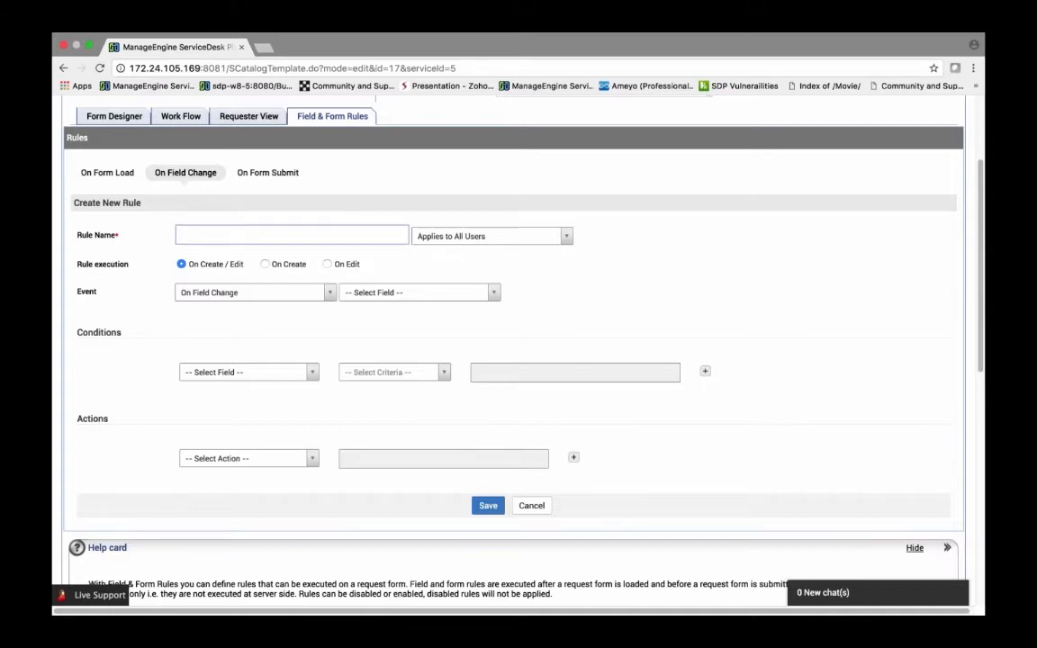
text(moni)
text(toe)
text(r desi)
text(gn)
scroll(518, 360, down, 1)
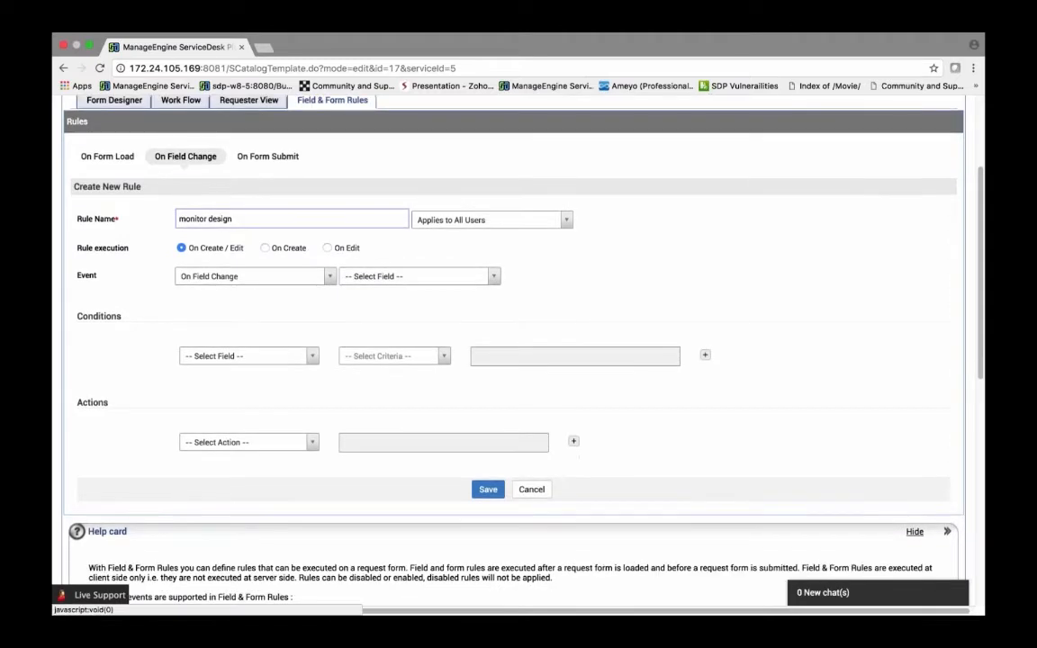
text(ers)
Step: Trigger the rule on User_Type changes with the condition User_Type is Designer
click(369, 277)
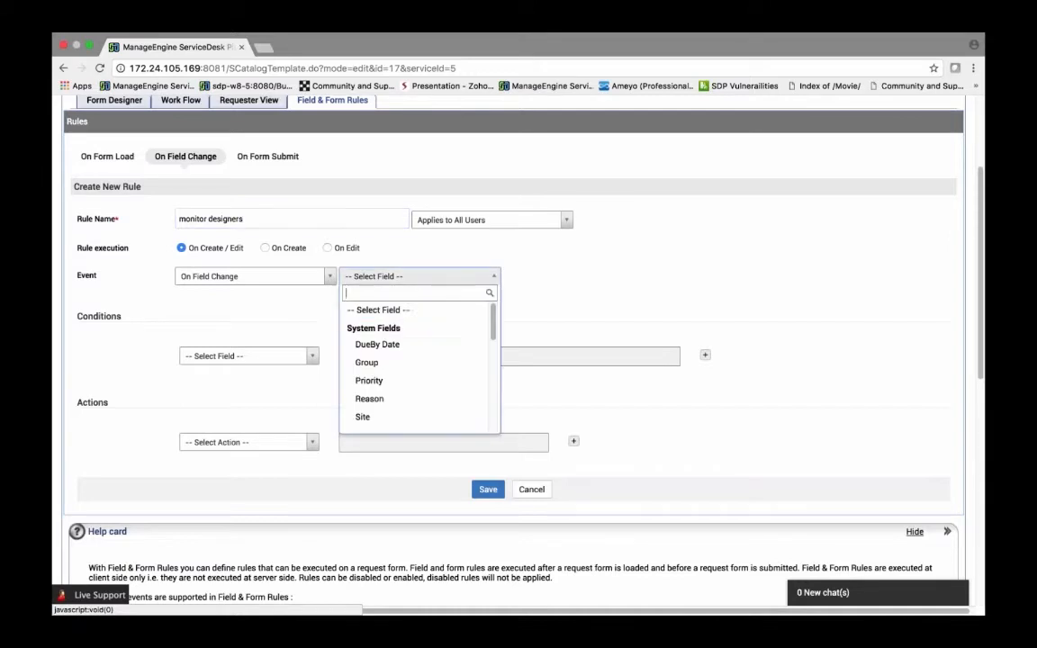
scroll(390, 361, down, 4)
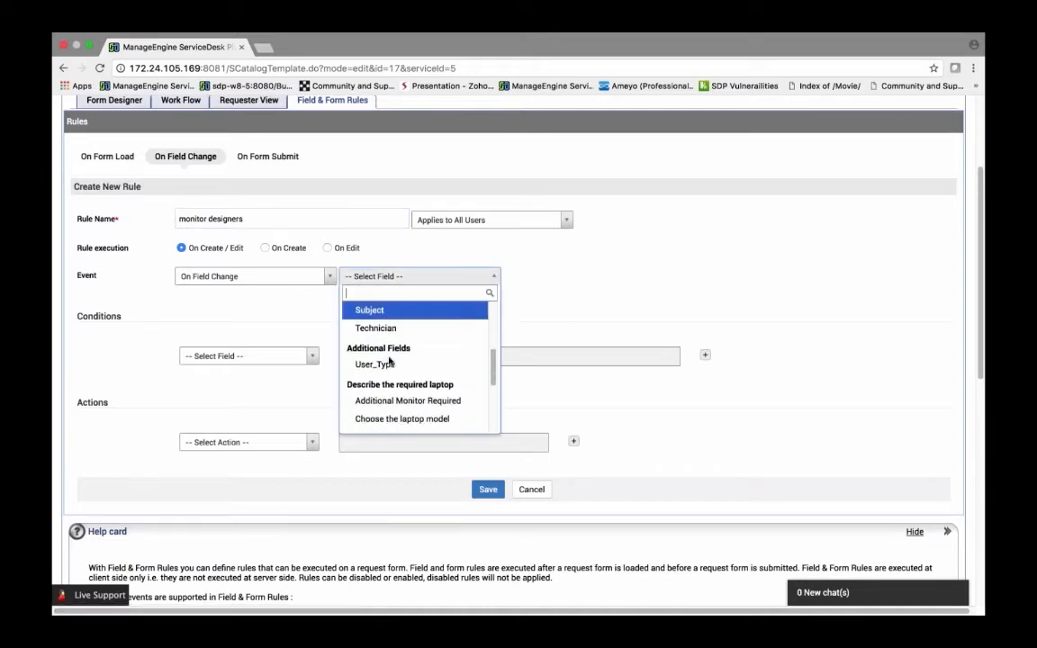
click(383, 364)
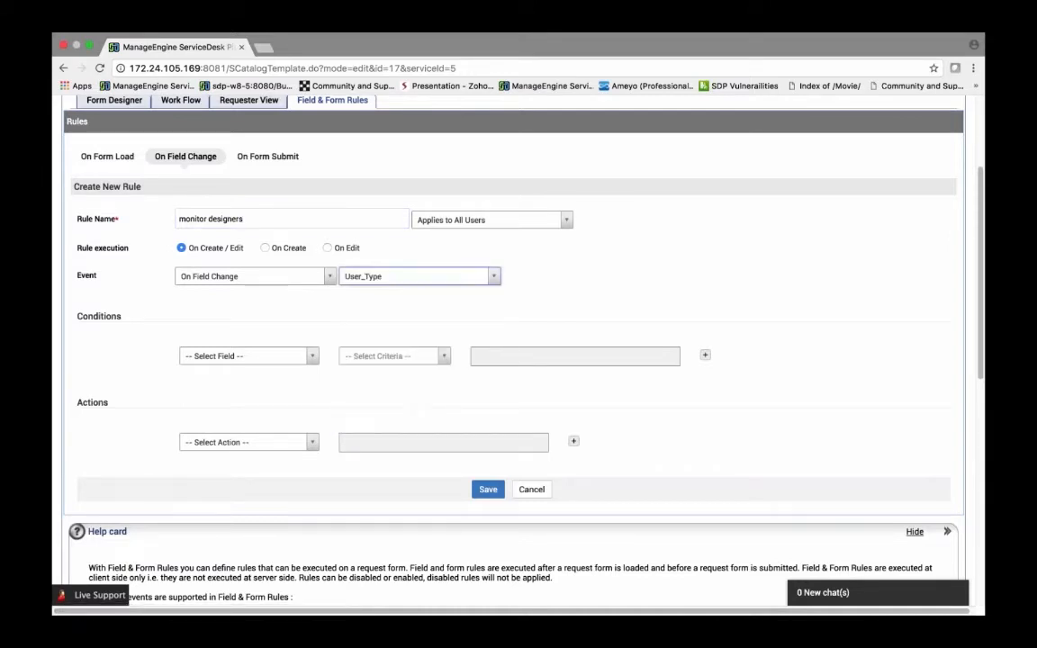
click(208, 356)
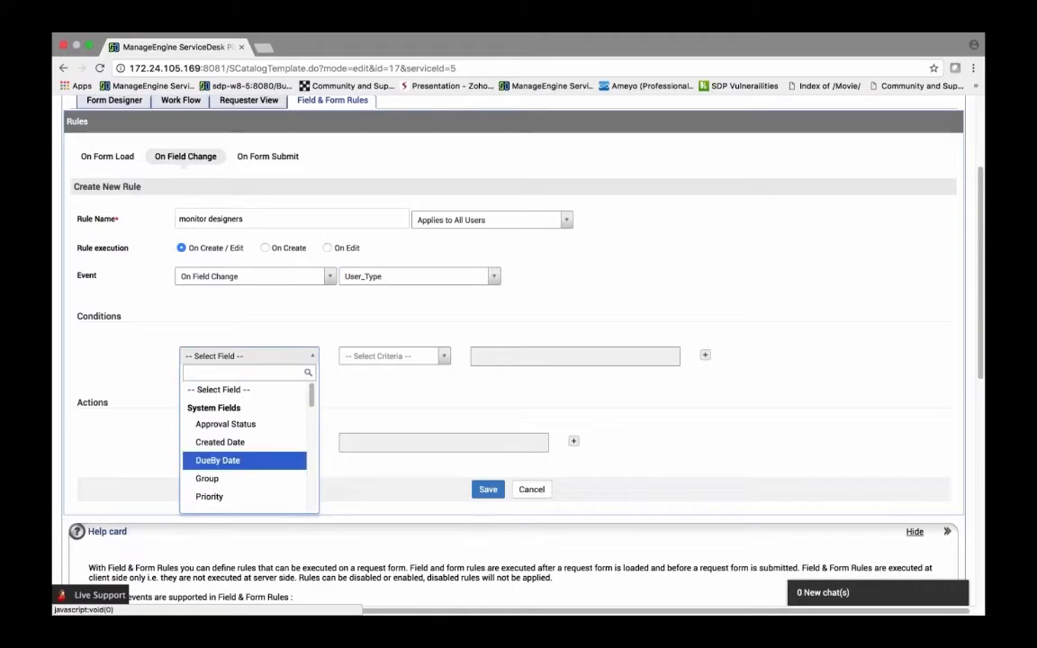
scroll(220, 432, down, 4)
click(216, 389)
click(394, 357)
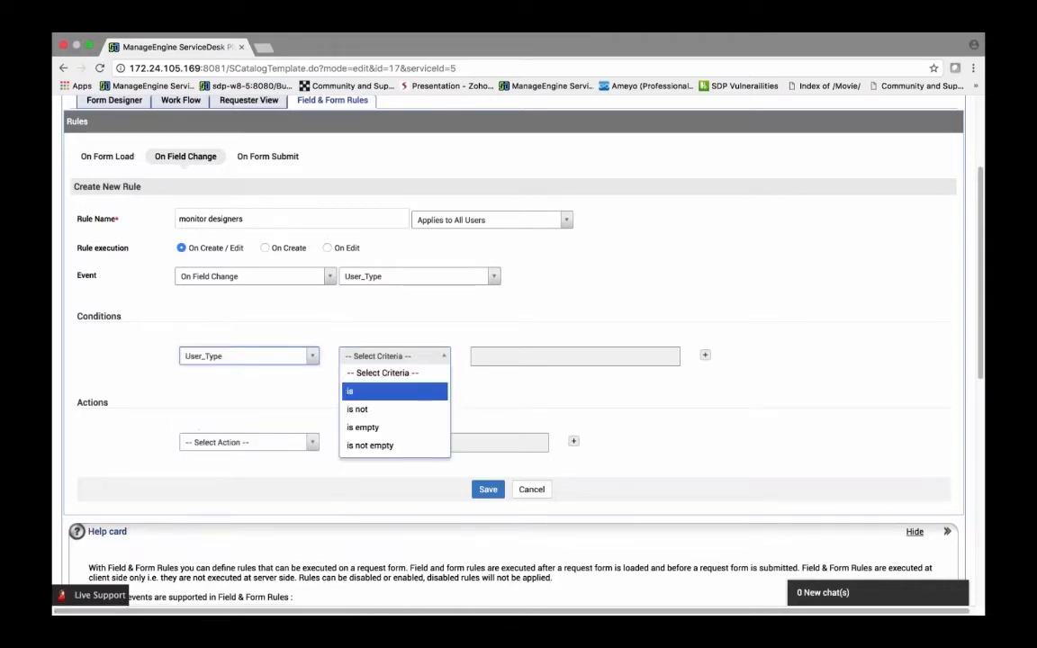
click(352, 395)
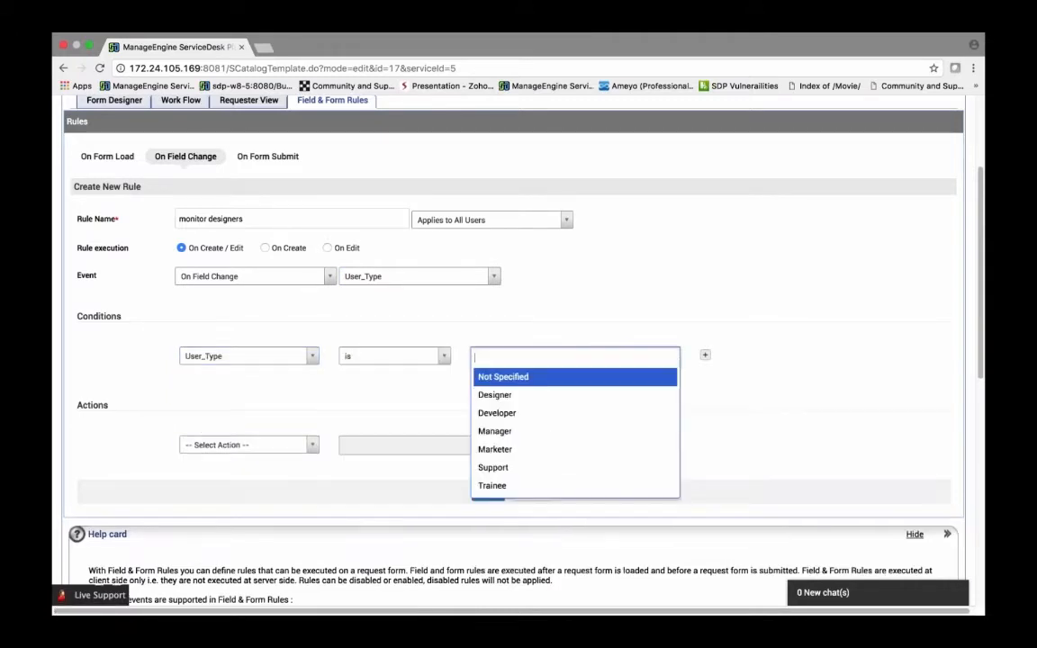
click(494, 394)
key(Escape)
Step: Add a Show Fields action for Additional Monitor Required and How Many Additional Monitors Required, and add another action row
click(248, 445)
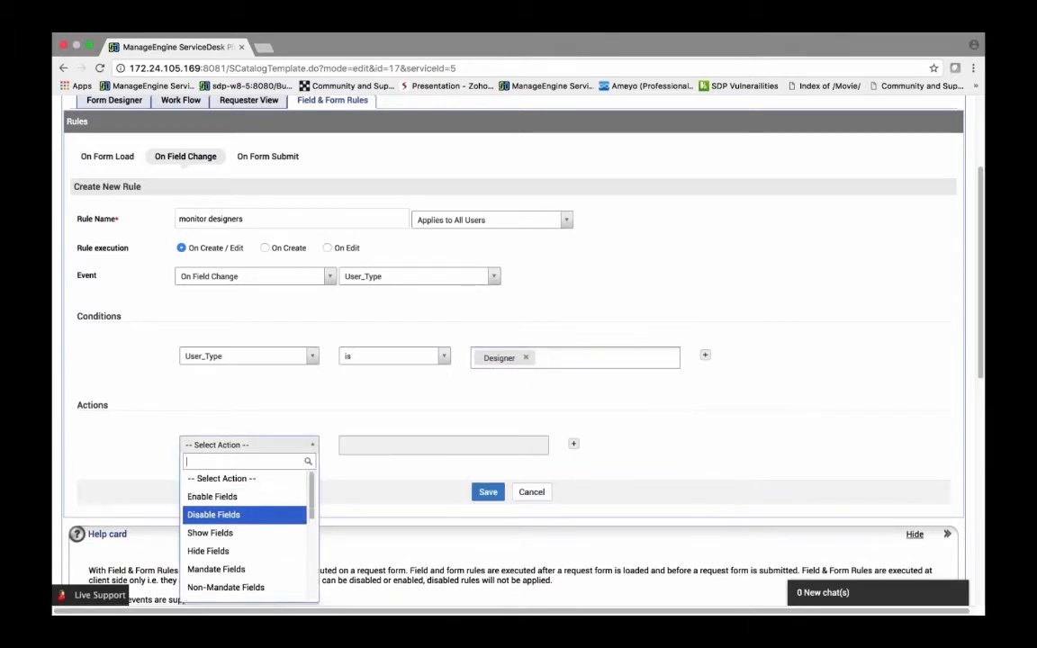
scroll(216, 521, down, 1)
scroll(216, 521, down, 2)
scroll(216, 581, up, 2)
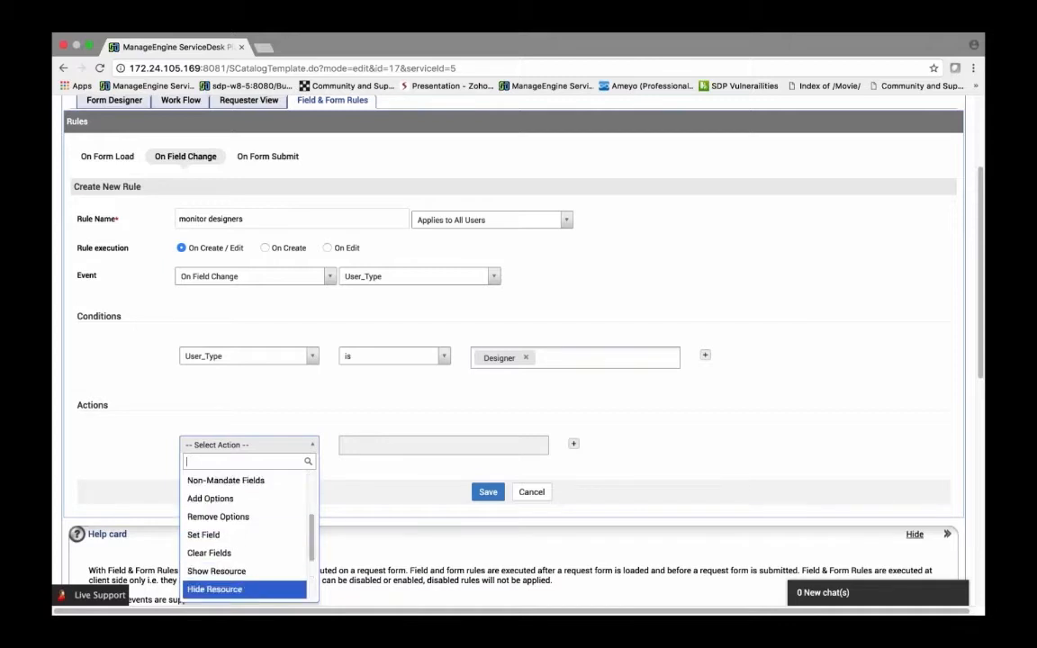
click(210, 480)
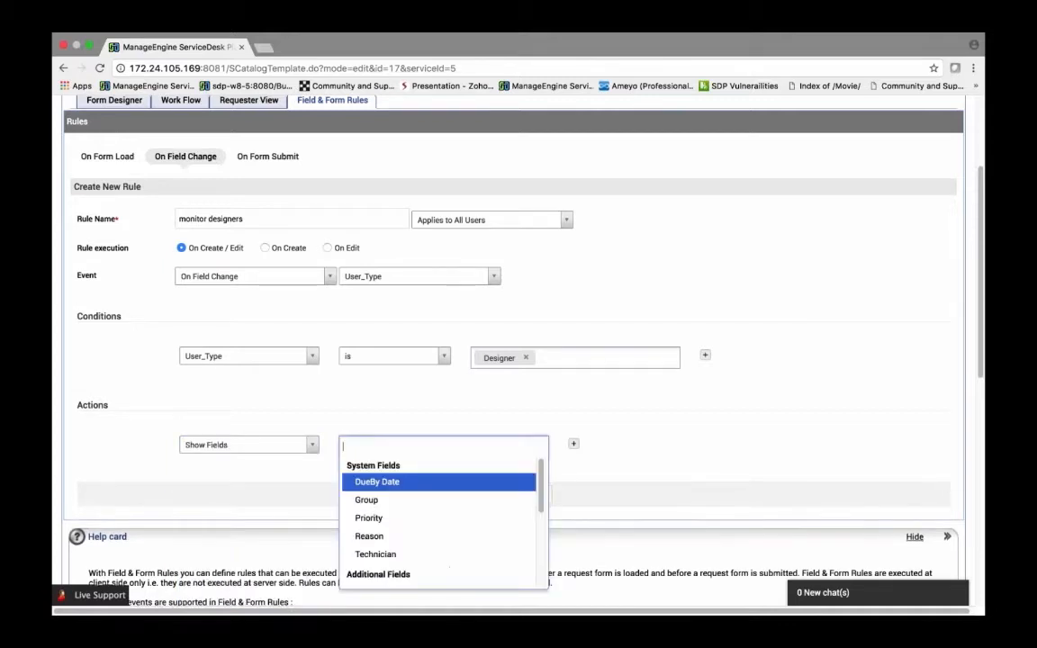
scroll(387, 507, down, 1)
scroll(438, 540, down, 1)
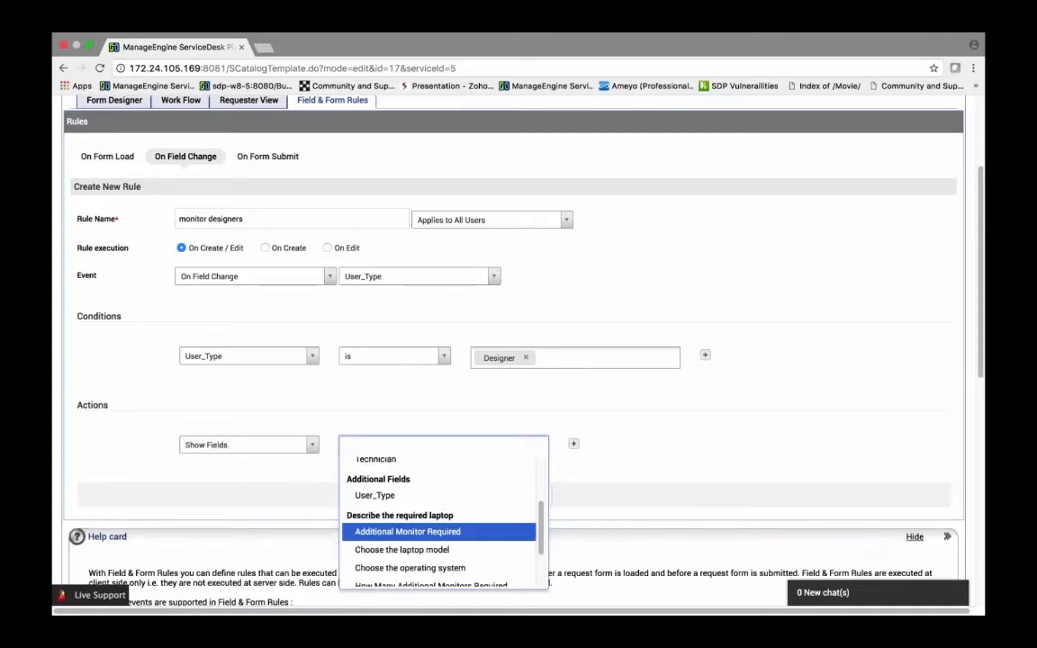
click(401, 536)
scroll(402, 537, down, 3)
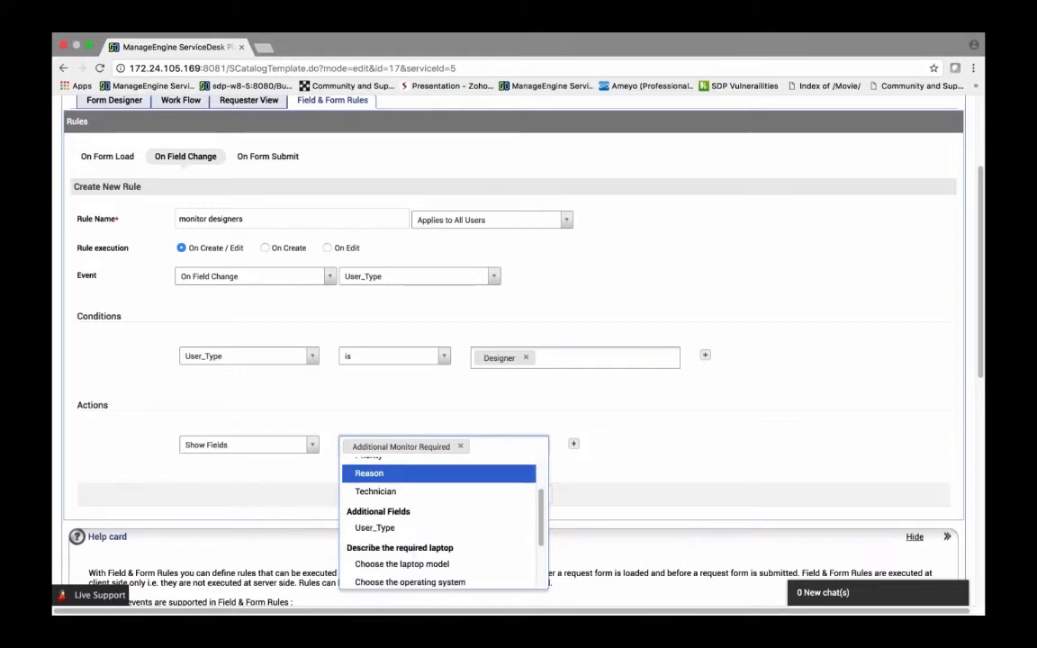
scroll(438, 531, down, 1)
click(414, 552)
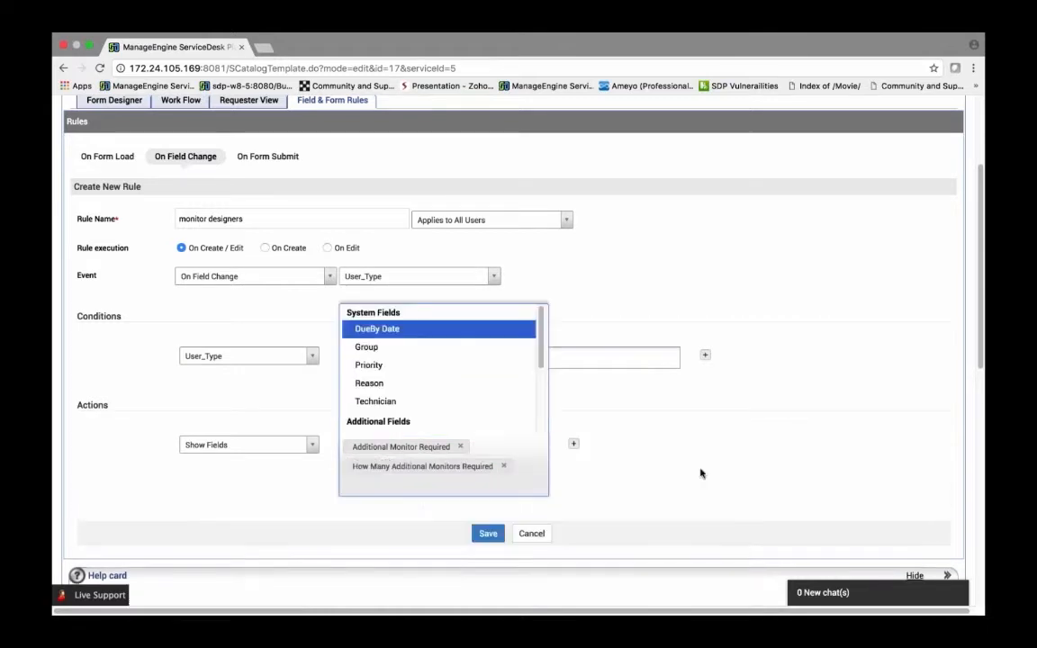
click(579, 486)
click(574, 444)
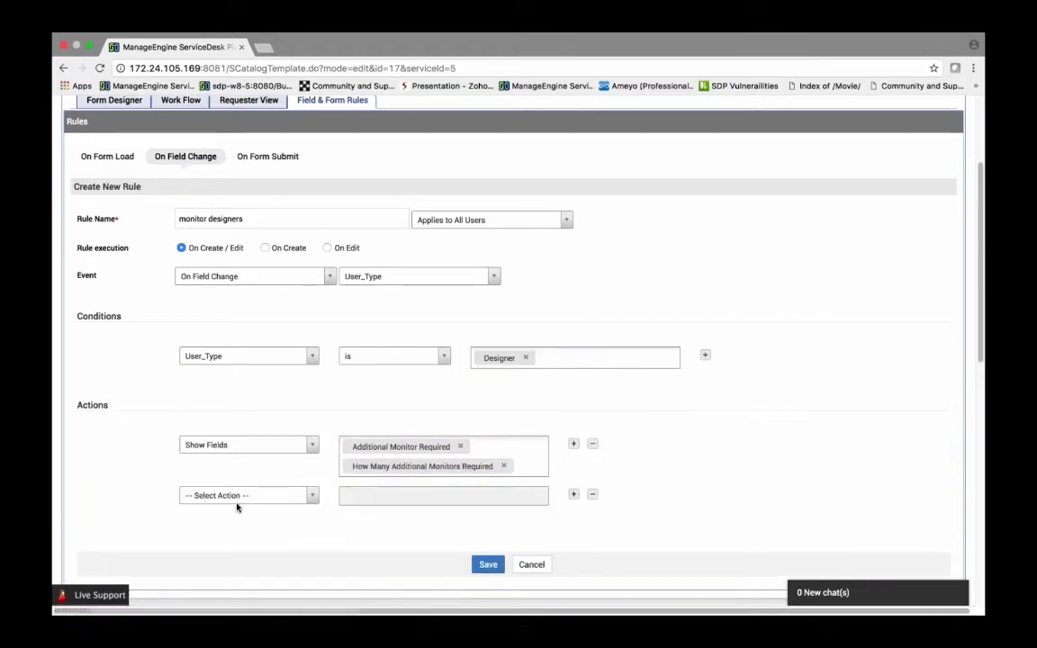
Step: Set the second action to Mandate Fields for How Many Additional Monitors Required and save the rule
click(238, 496)
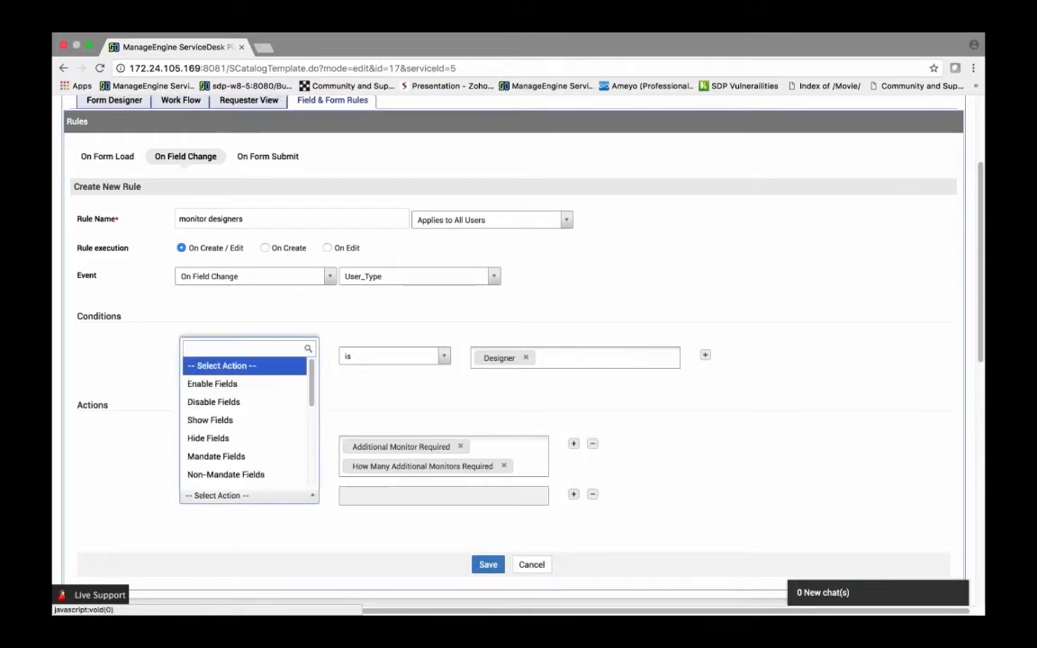
scroll(243, 432, down, 1)
click(213, 432)
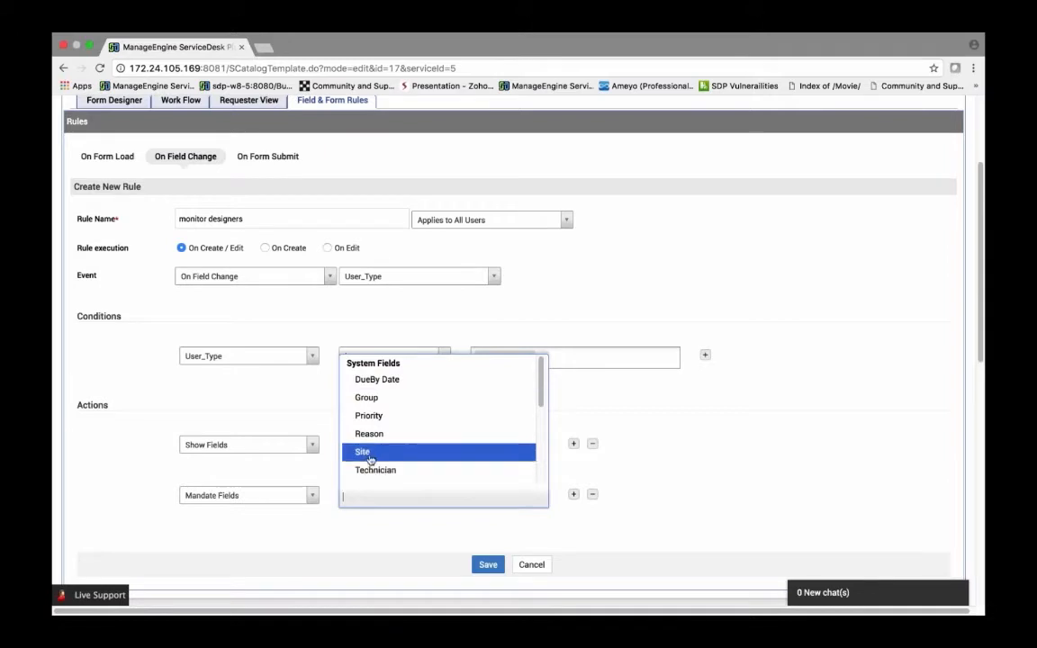
scroll(369, 460, down, 4)
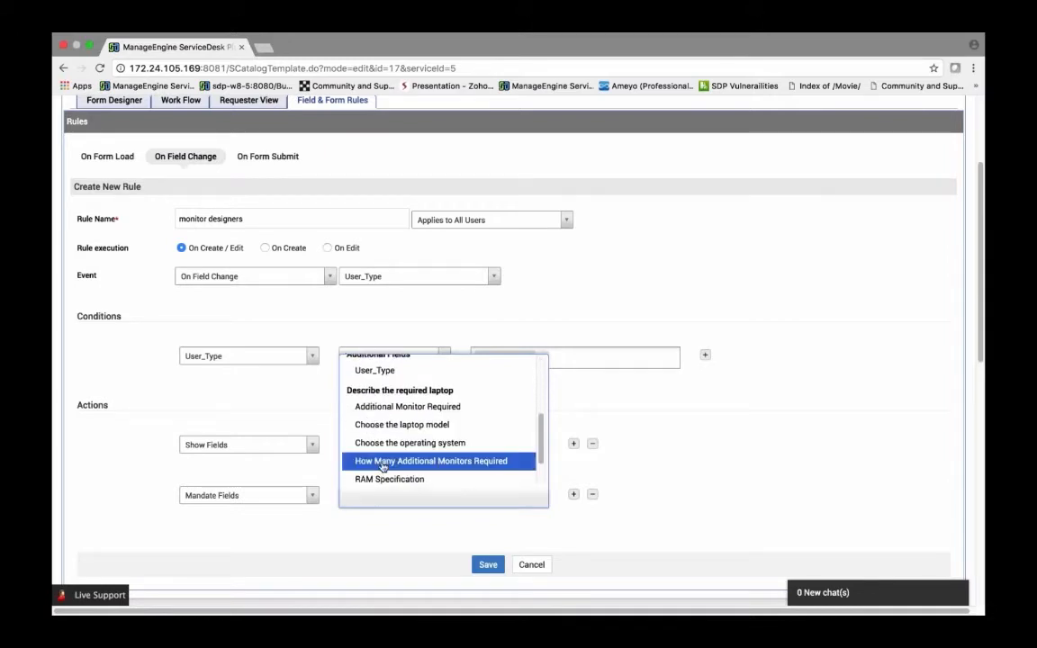
click(383, 461)
click(289, 548)
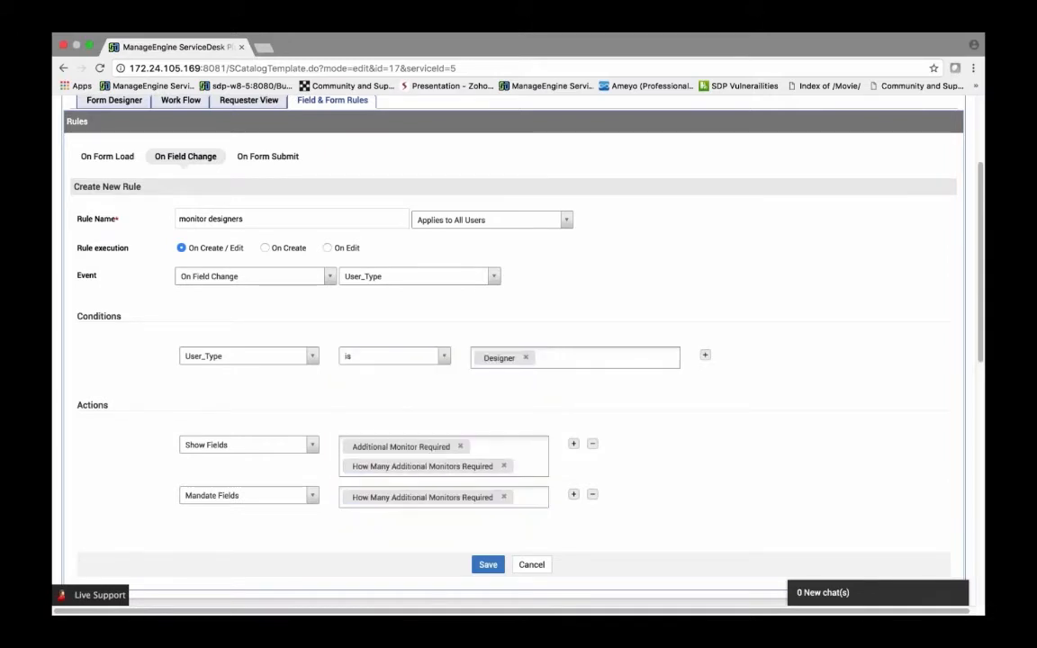
click(485, 564)
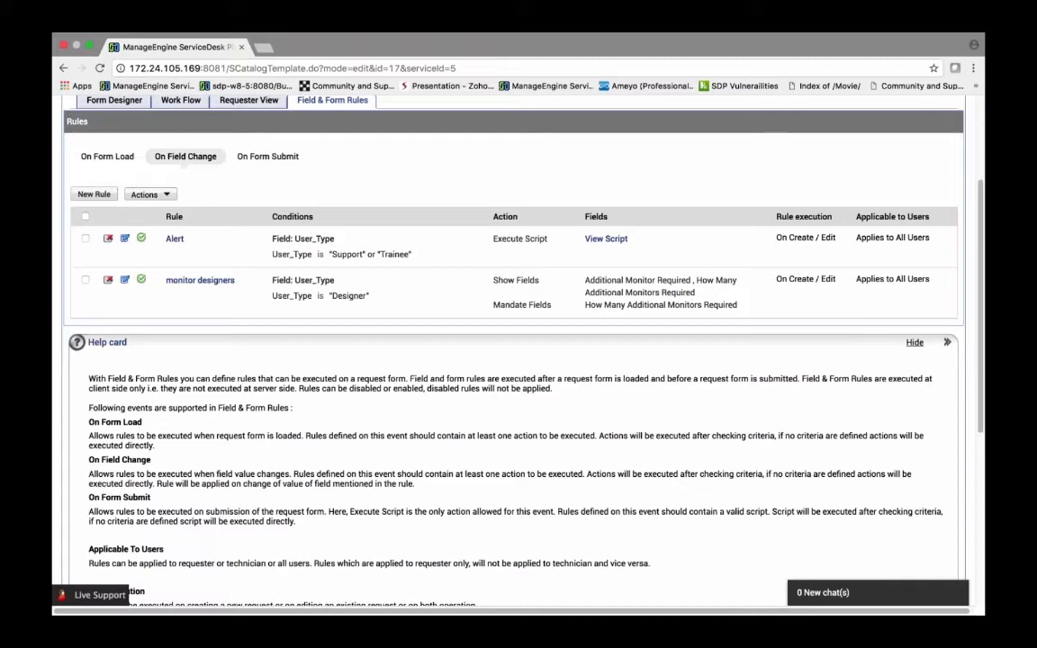
Step: Review the rule lists under On Form Load and On Form Submit
scroll(258, 329, up, 4)
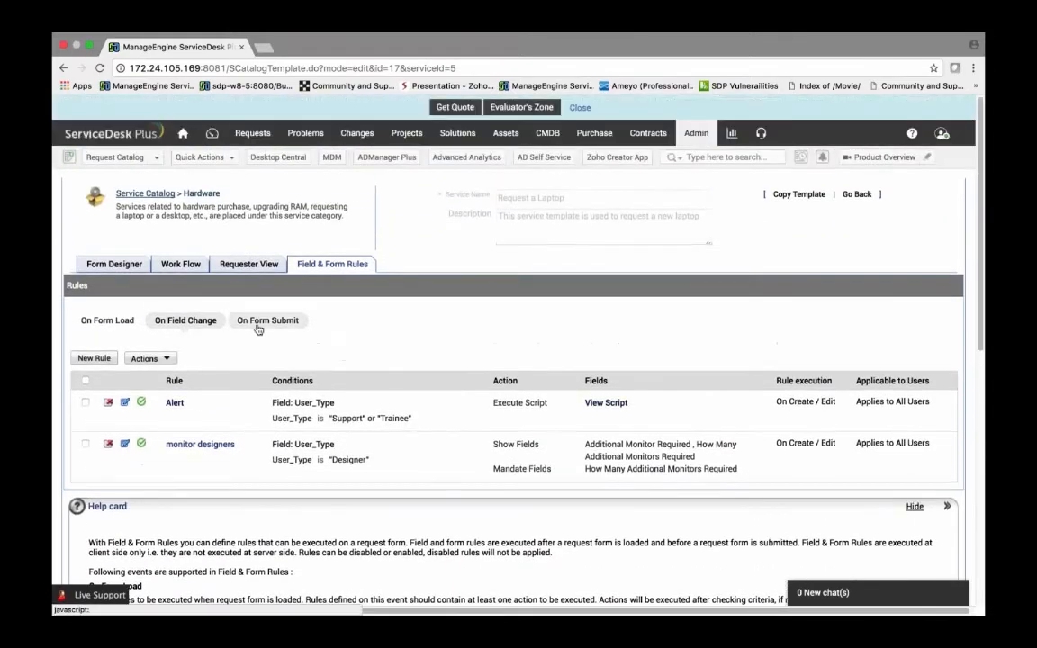
click(258, 327)
click(104, 321)
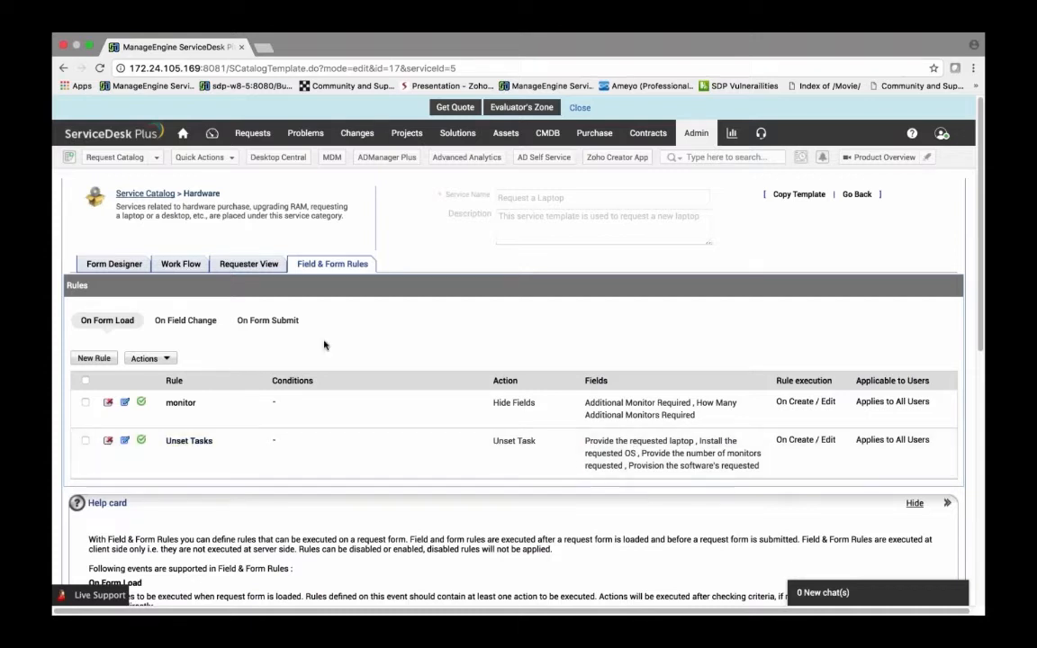
click(267, 320)
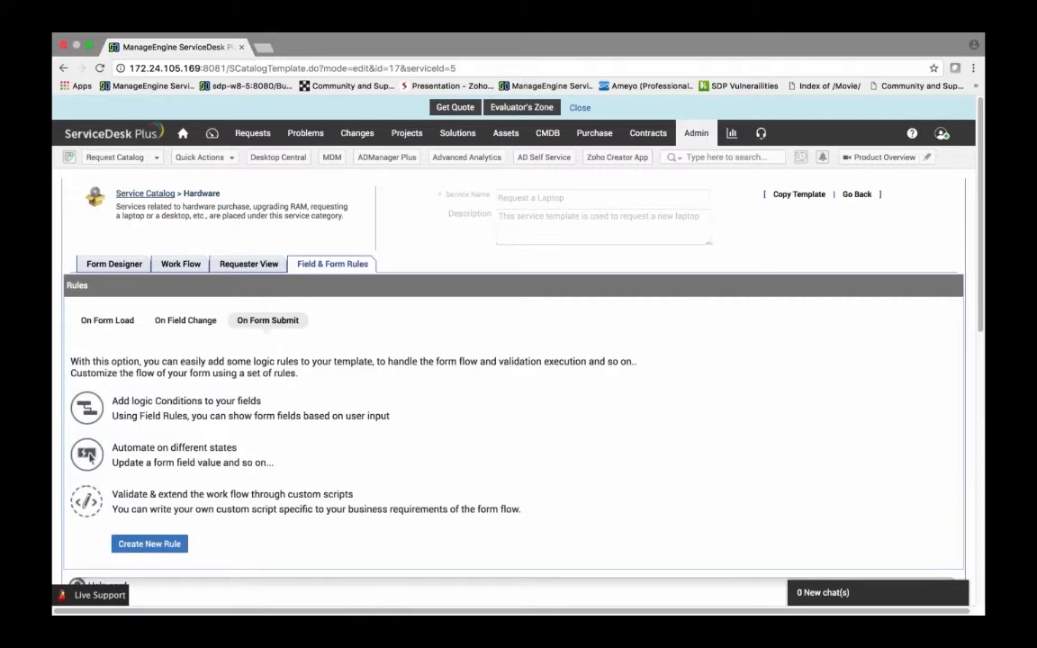
Step: Start a new On Form Submit rule and name it stop
click(149, 544)
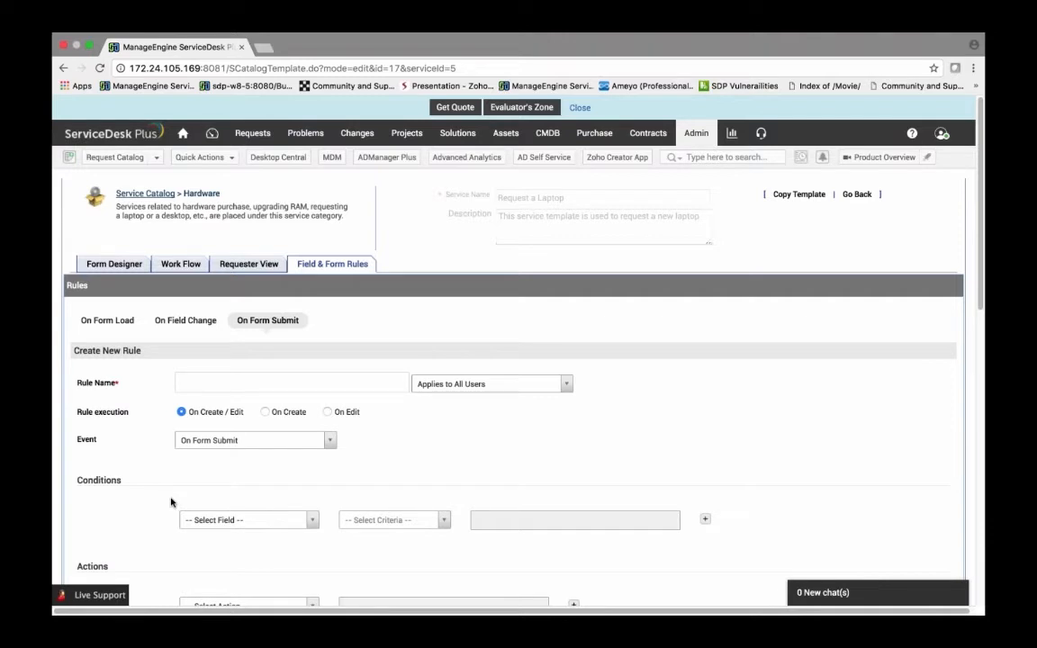
scroll(180, 486, down, 1)
click(180, 364)
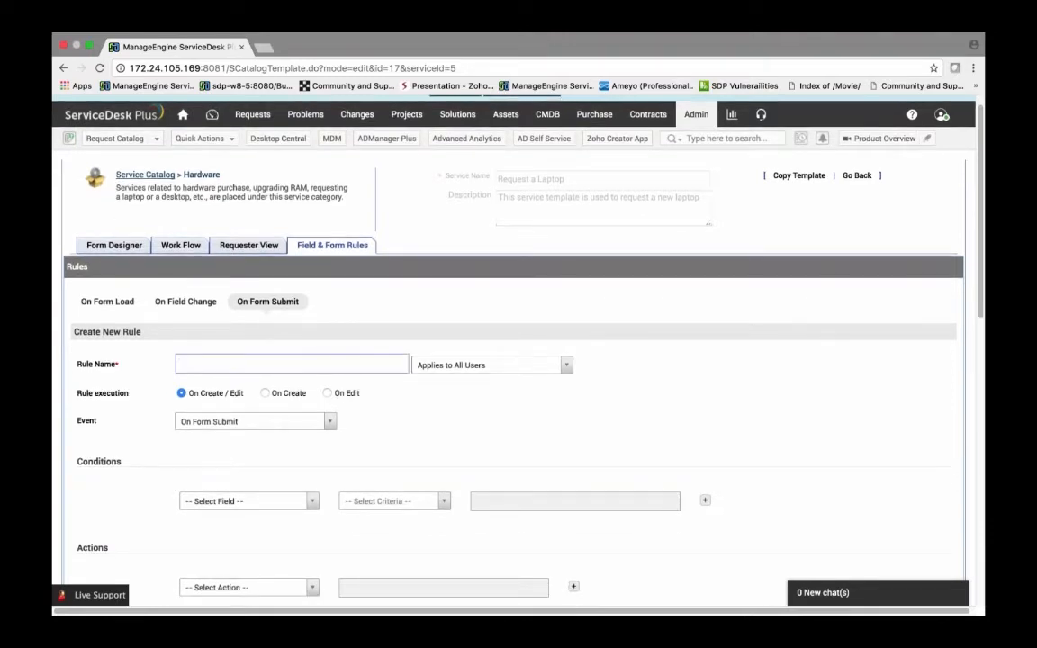
text(stop)
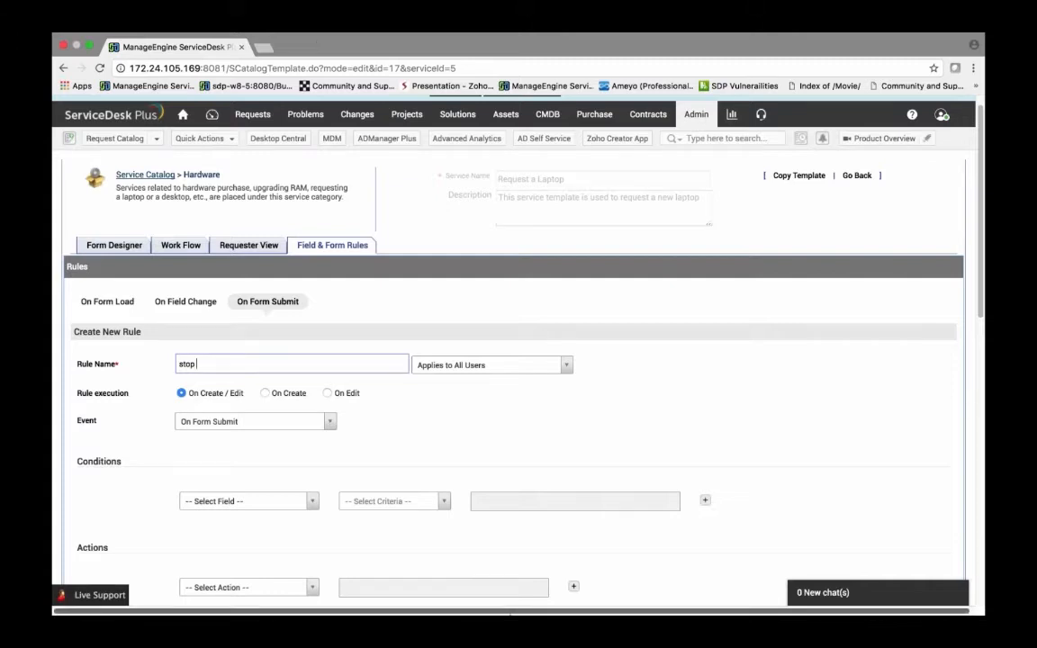
click(771, 598)
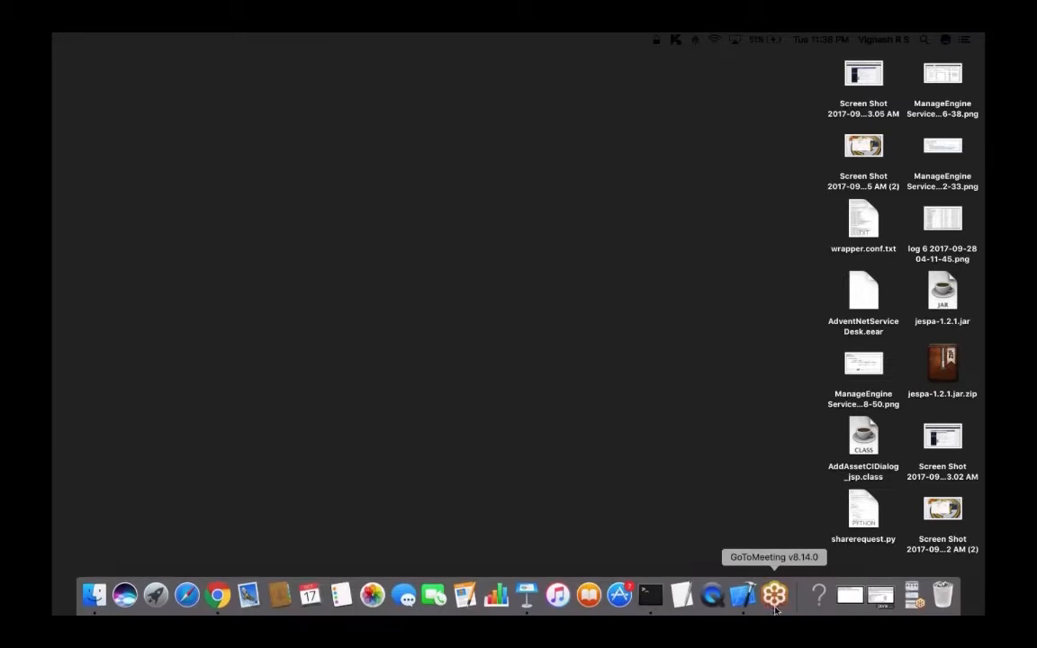
right_click(774, 598)
click(799, 391)
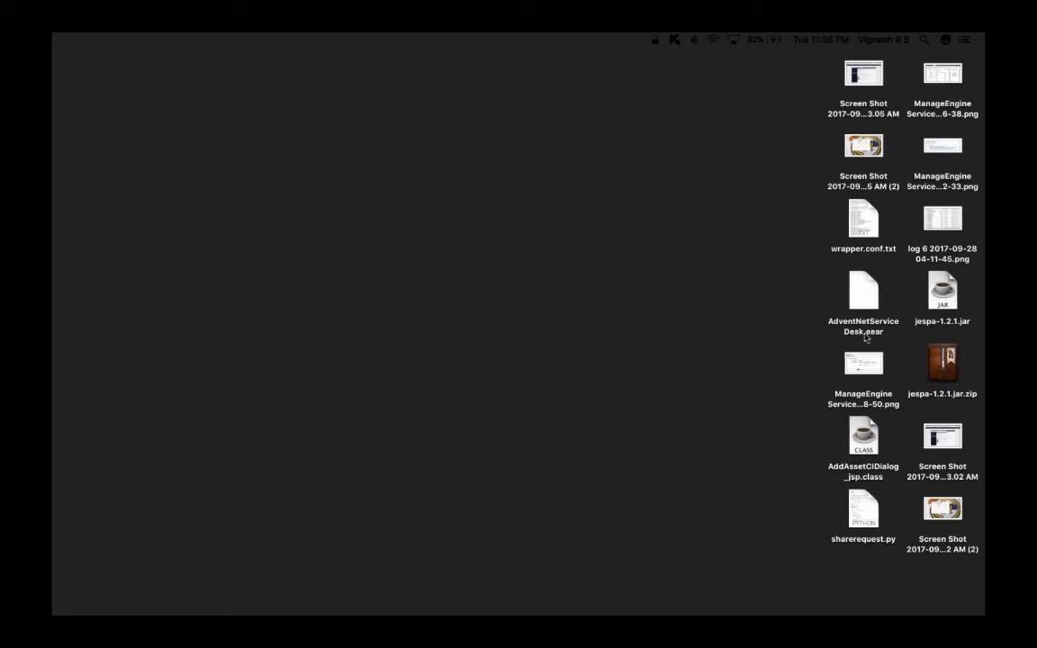
mouse_move(637, 614)
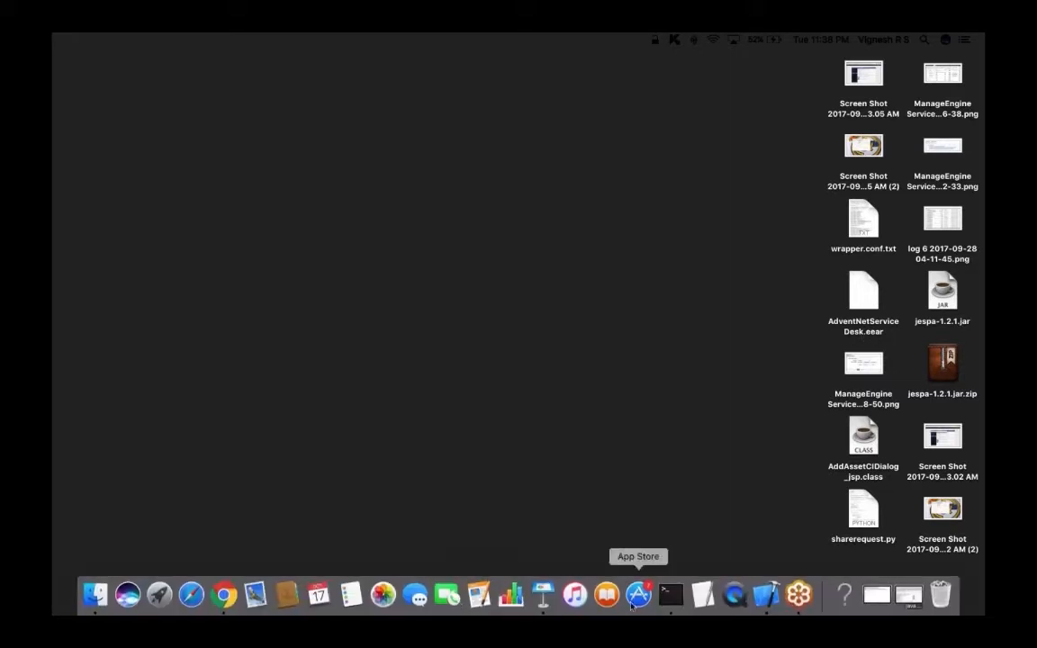
click(226, 597)
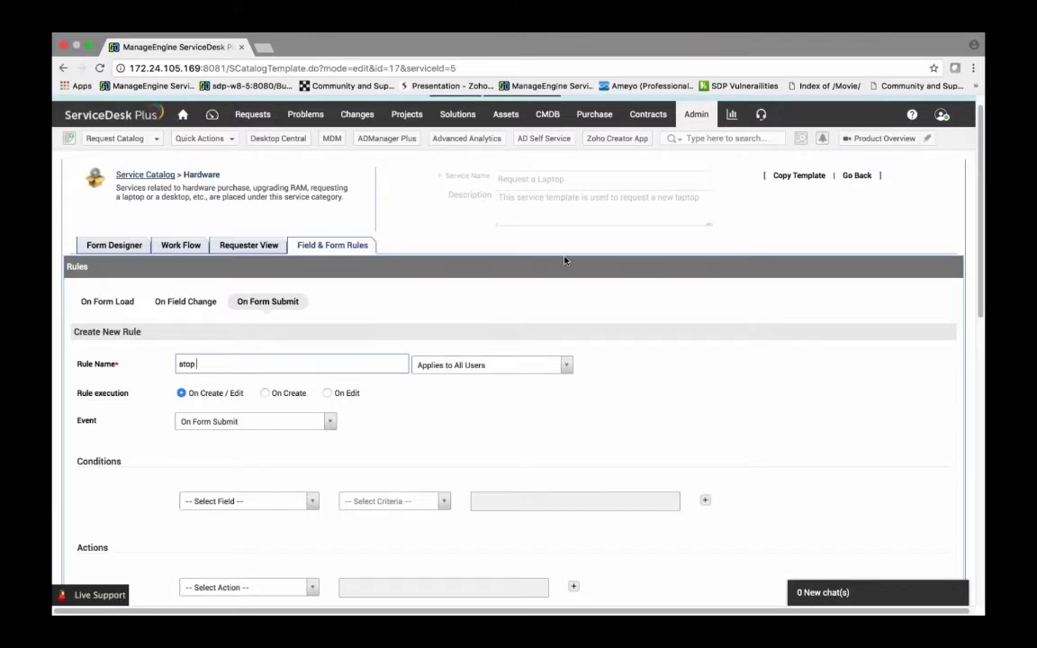
Step: Complete the On Form Submit rule name as stop request
click(552, 292)
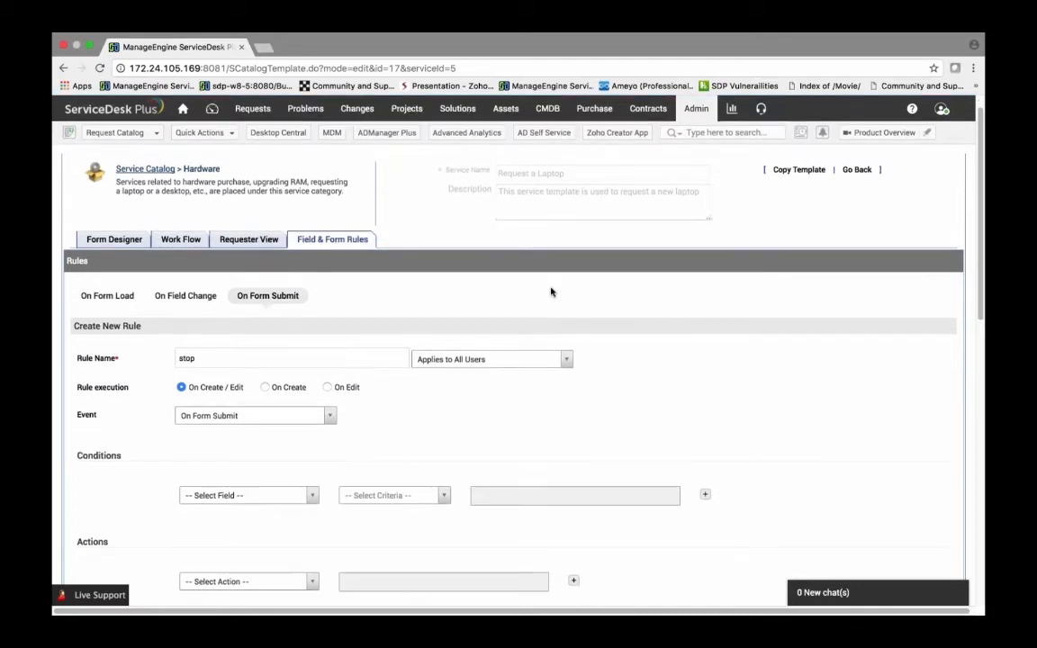
scroll(384, 333, down, 3)
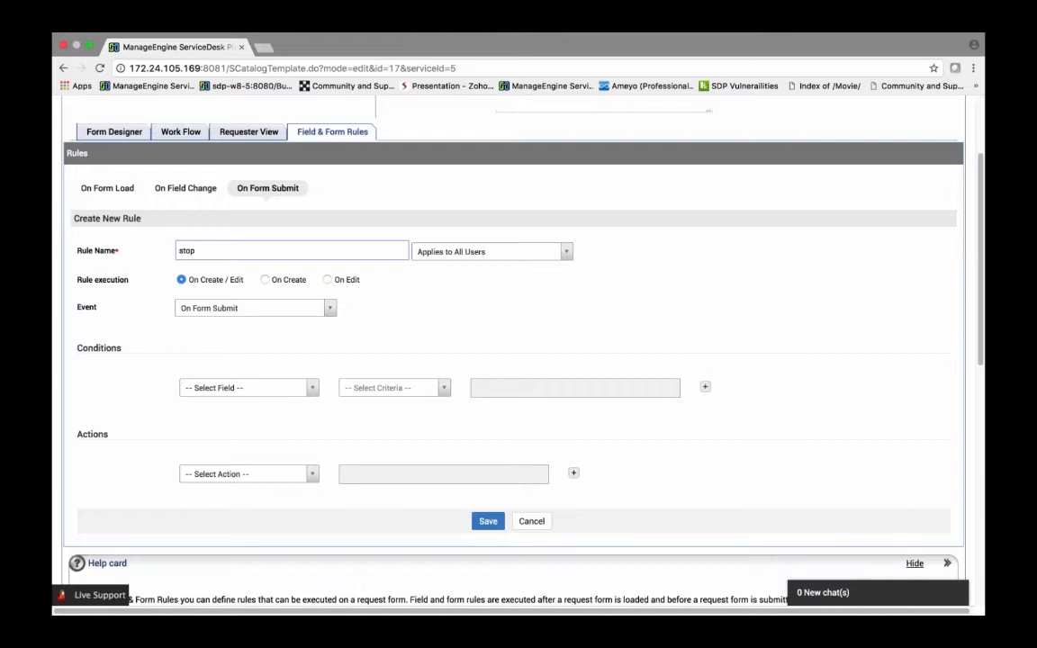
text(e)
key(Tab)
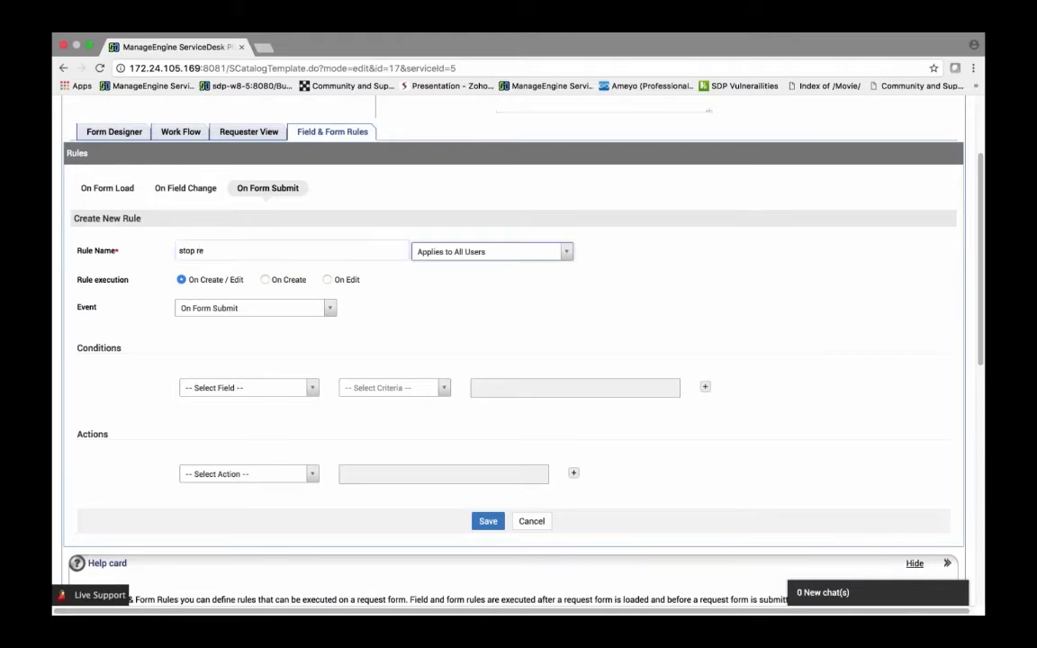
click(220, 252)
text(quest)
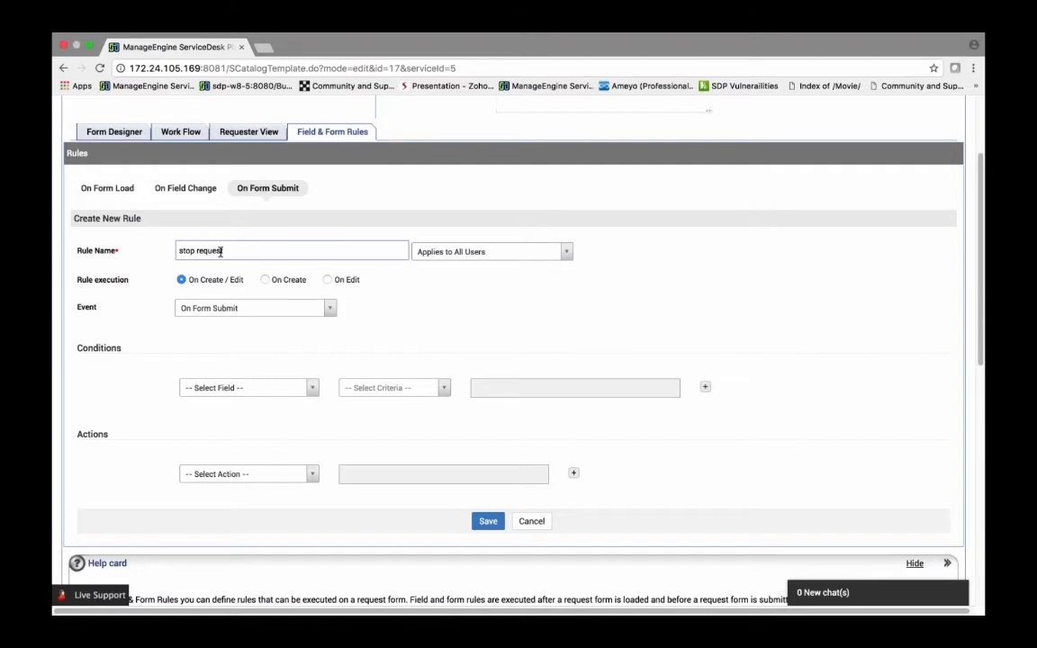
Step: Add a condition on the User_Type field with the criterion is
scroll(219, 252, up, 1)
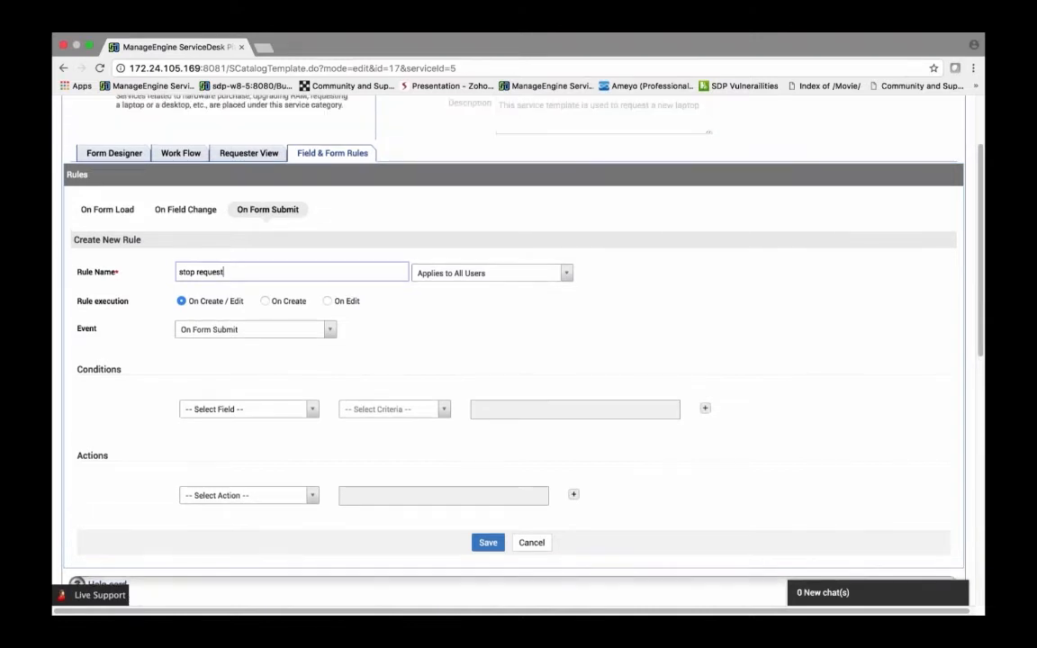
scroll(342, 342, up, 2)
scroll(297, 342, down, 4)
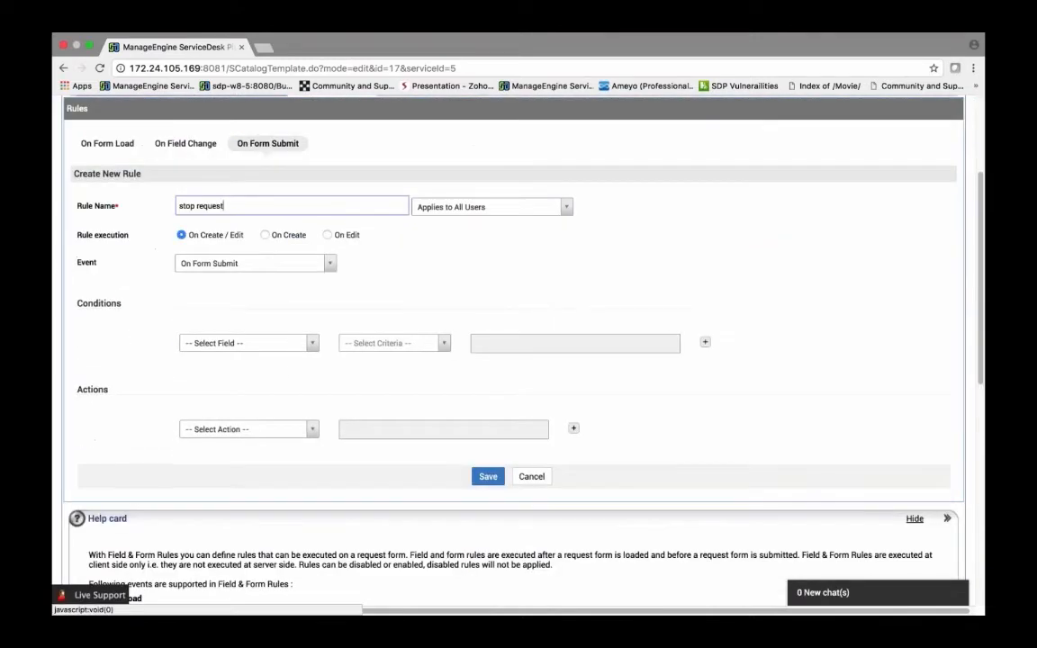
click(248, 343)
scroll(248, 432, down, 1)
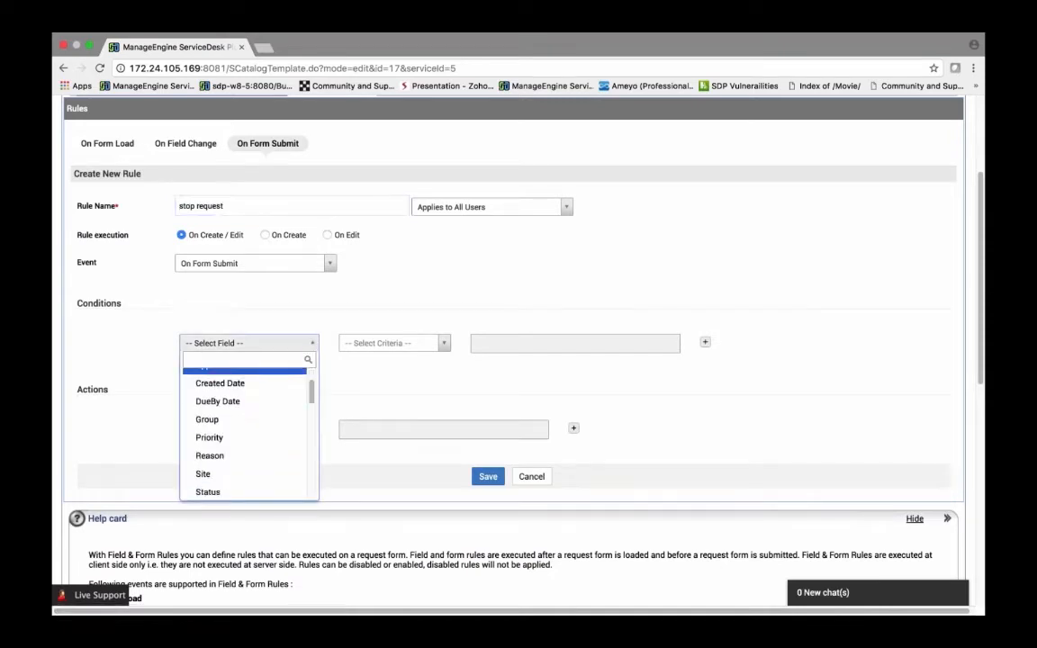
scroll(260, 446, down, 5)
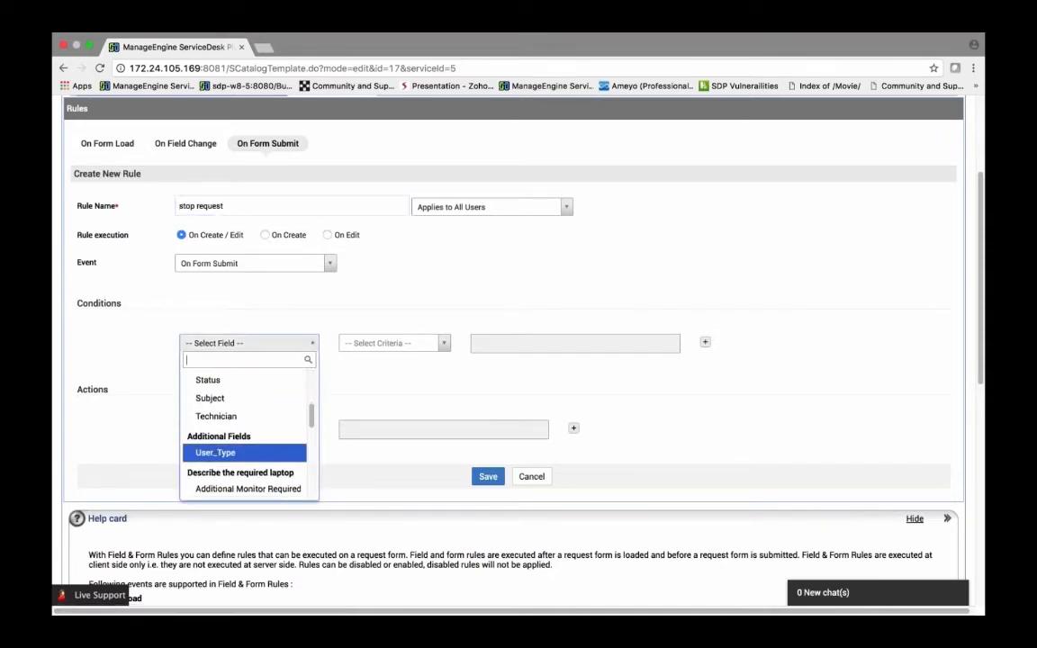
click(234, 453)
click(394, 343)
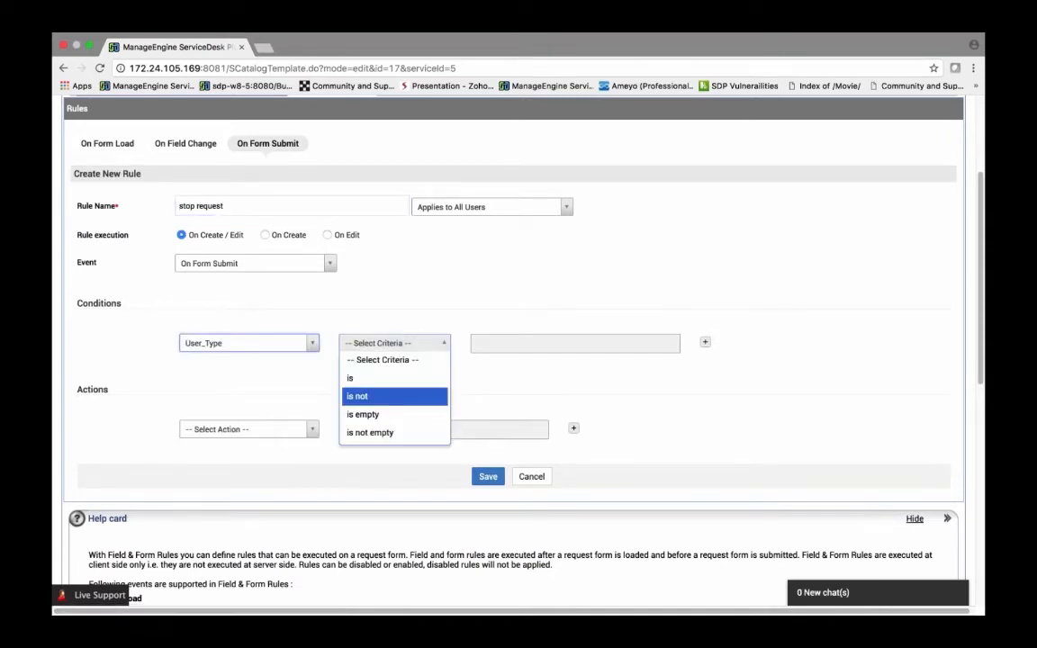
click(364, 384)
Step: Choose Support and Trainee as the User_Type values for the condition
click(540, 343)
scroll(527, 423, down, 1)
click(527, 419)
click(528, 419)
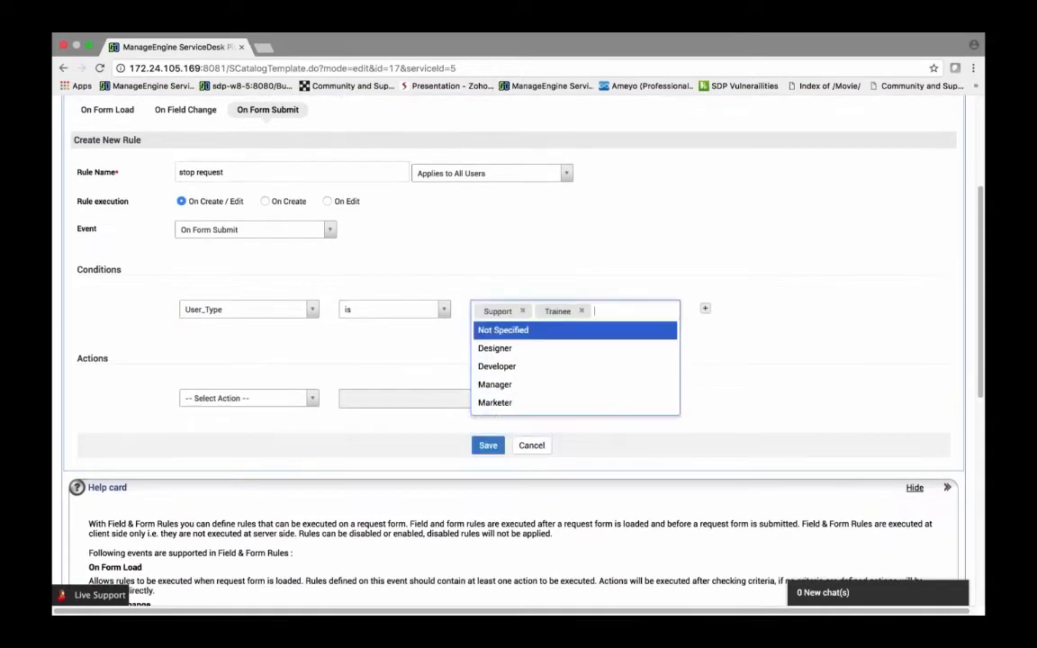
click(333, 370)
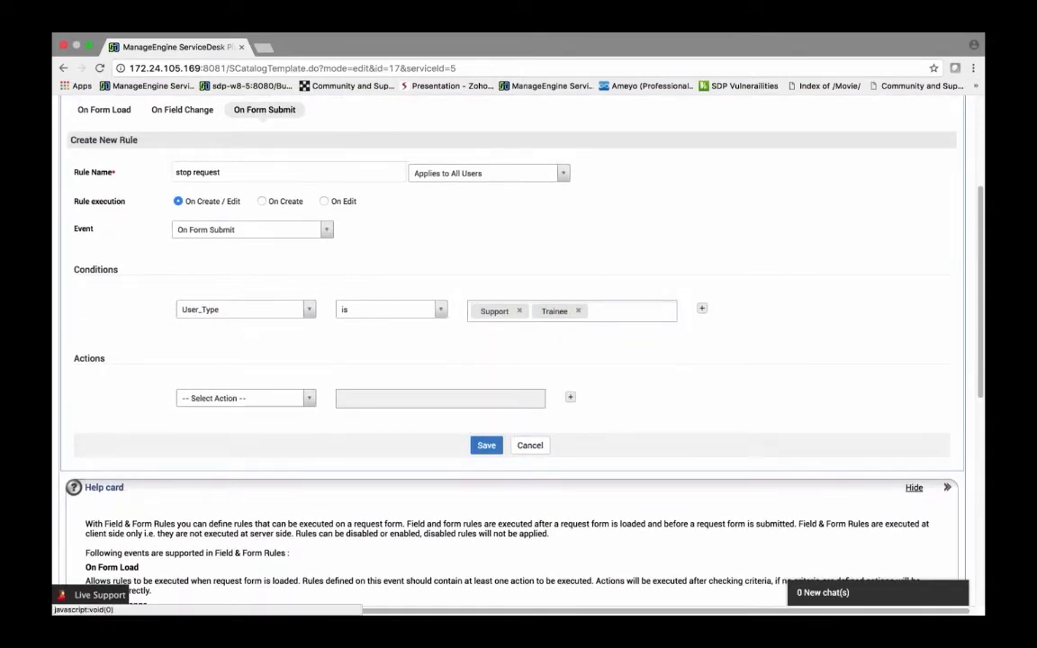
Step: Set the action to Execute Script using the stop-form-submission sample script, then save the script and the rule
click(246, 397)
scroll(231, 432, down, 2)
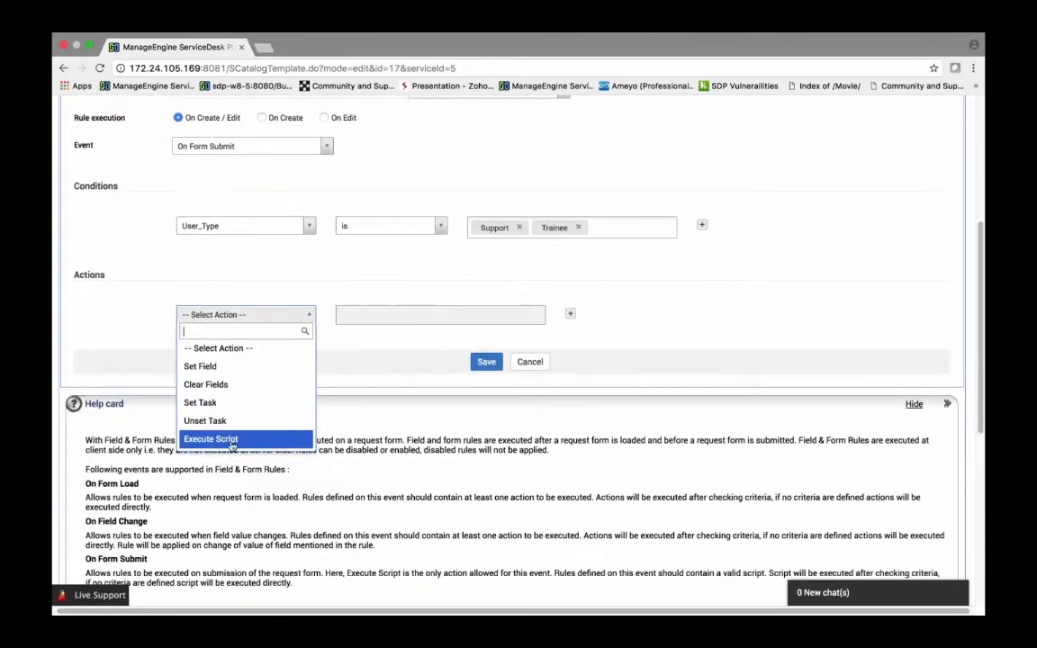
click(232, 440)
click(391, 318)
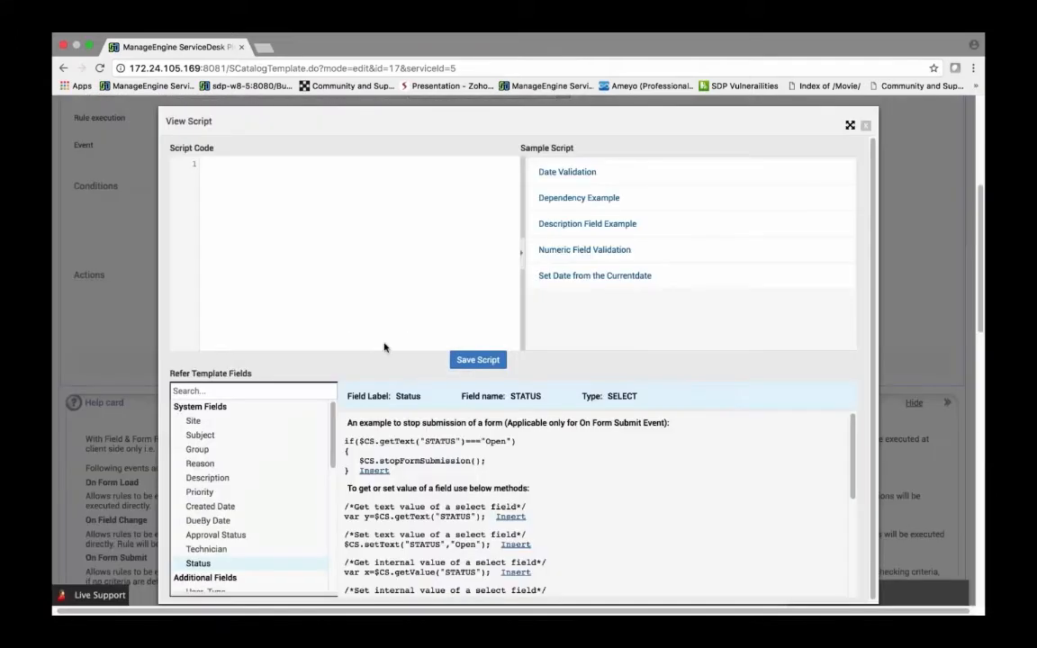
scroll(360, 369, down, 1)
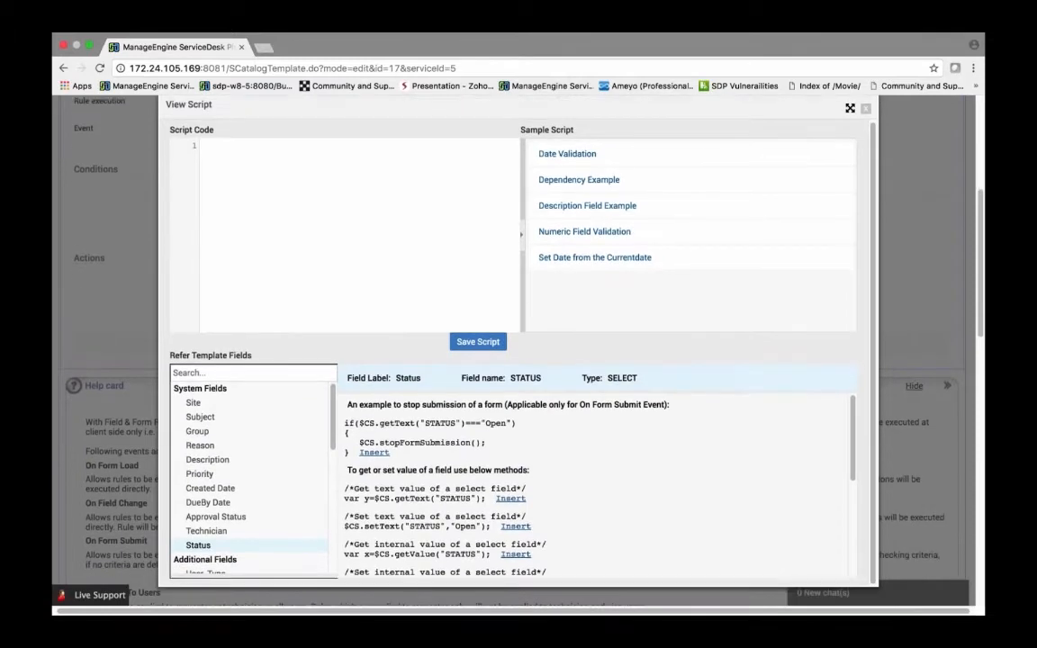
click(375, 453)
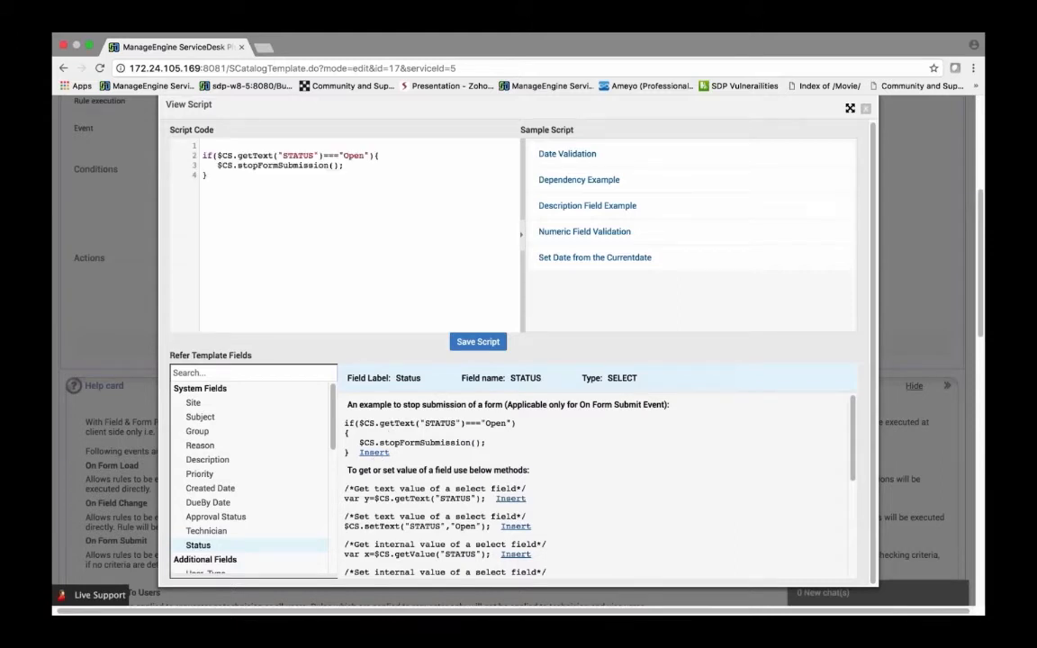
key(BackSpace)
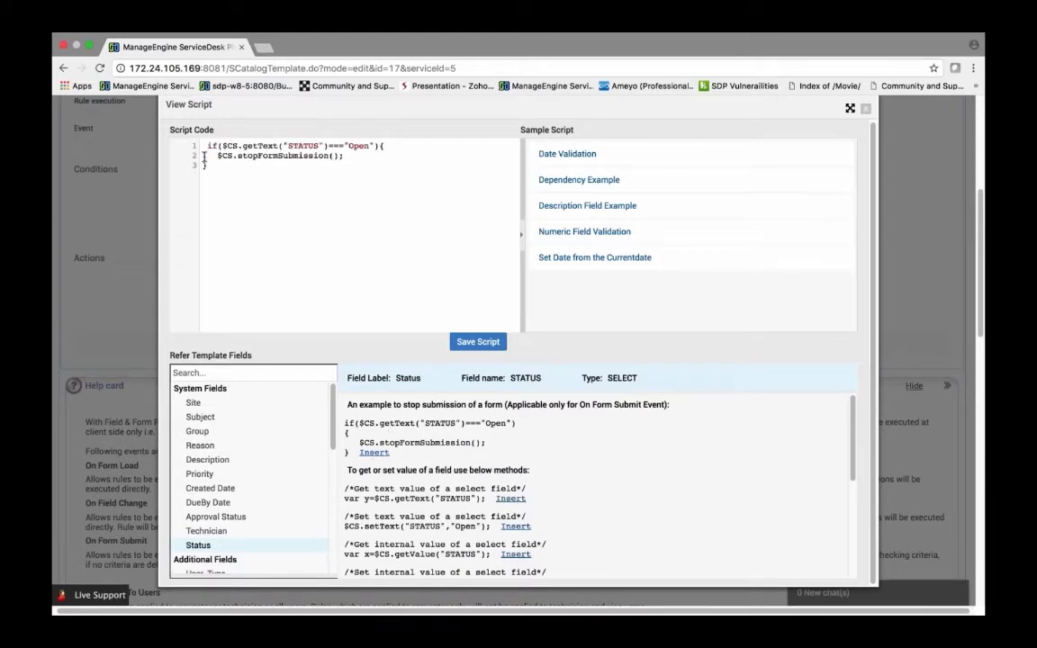
click(485, 342)
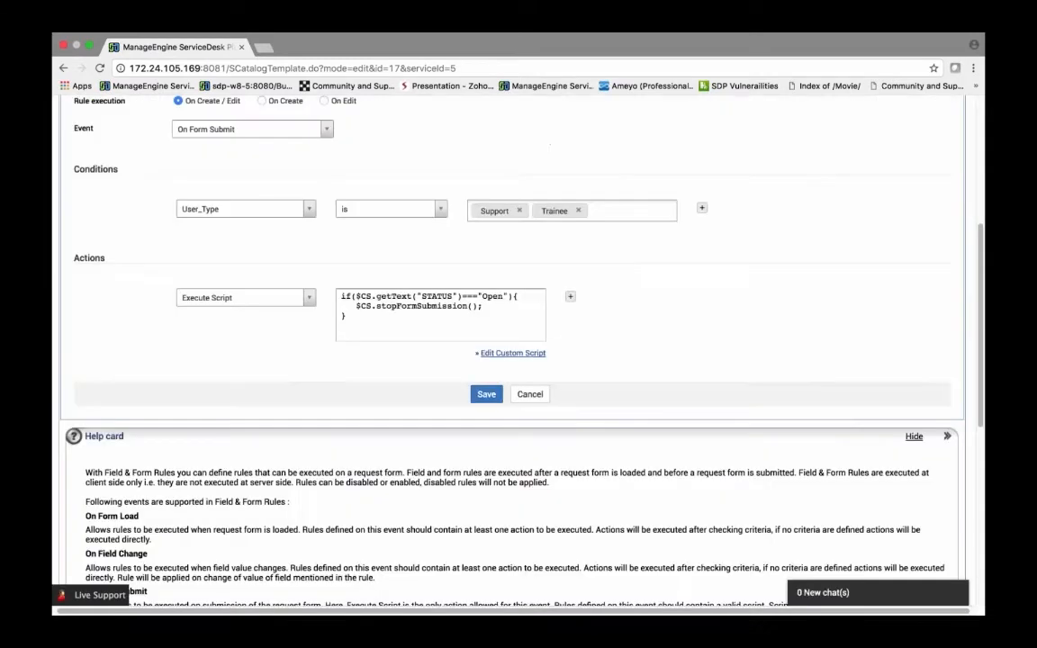
click(487, 397)
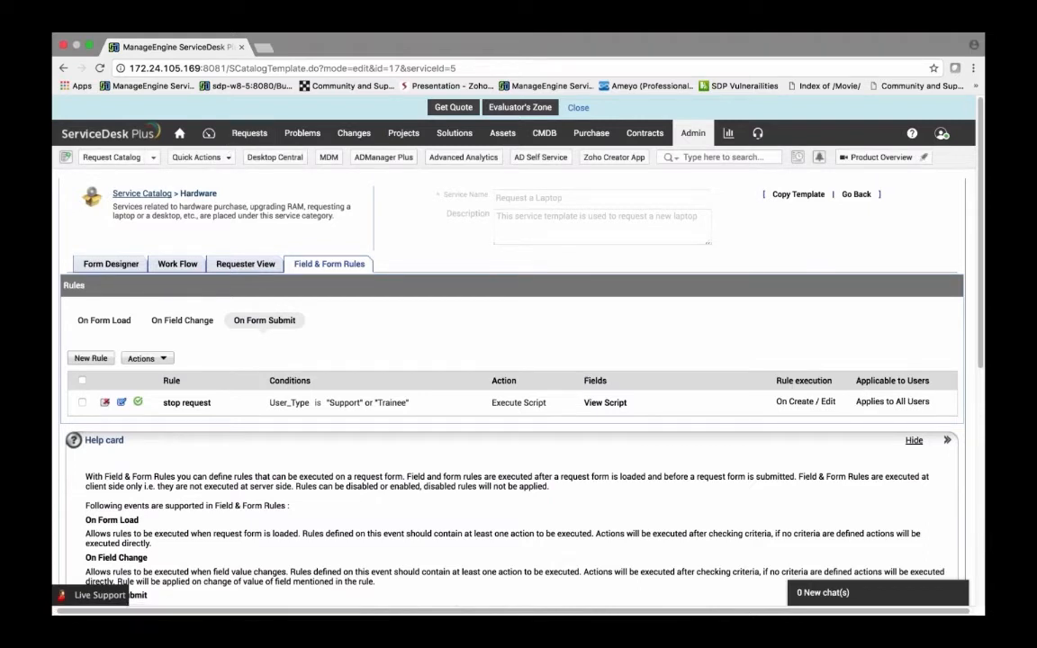
Step: Open a new Request a Laptop form from the Hardware request catalog and set User_Type to Designer
click(150, 160)
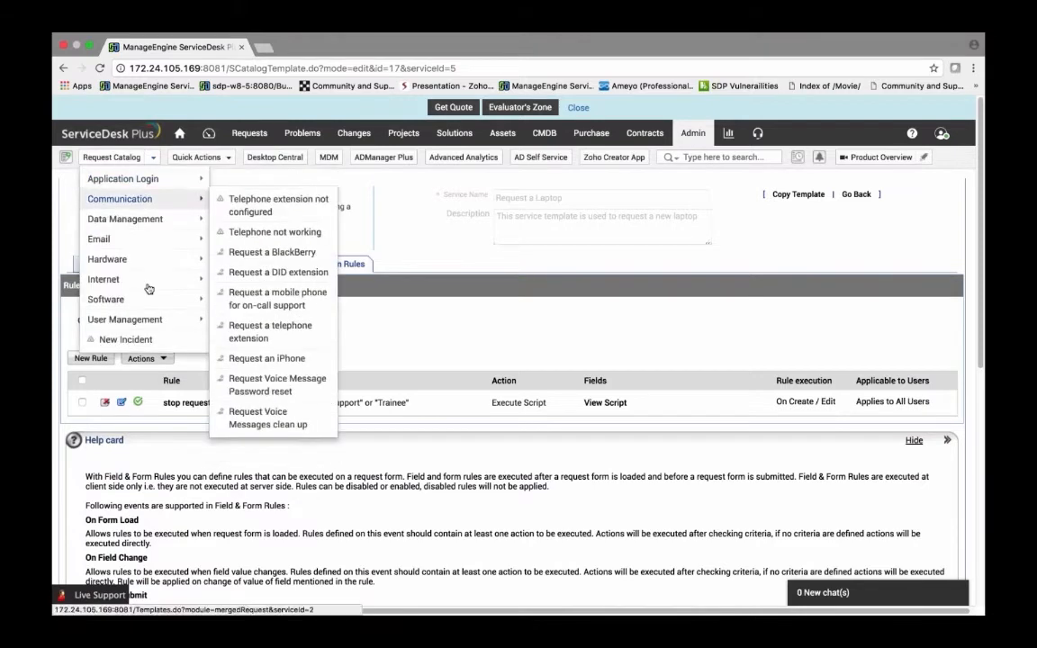
mouse_move(160, 261)
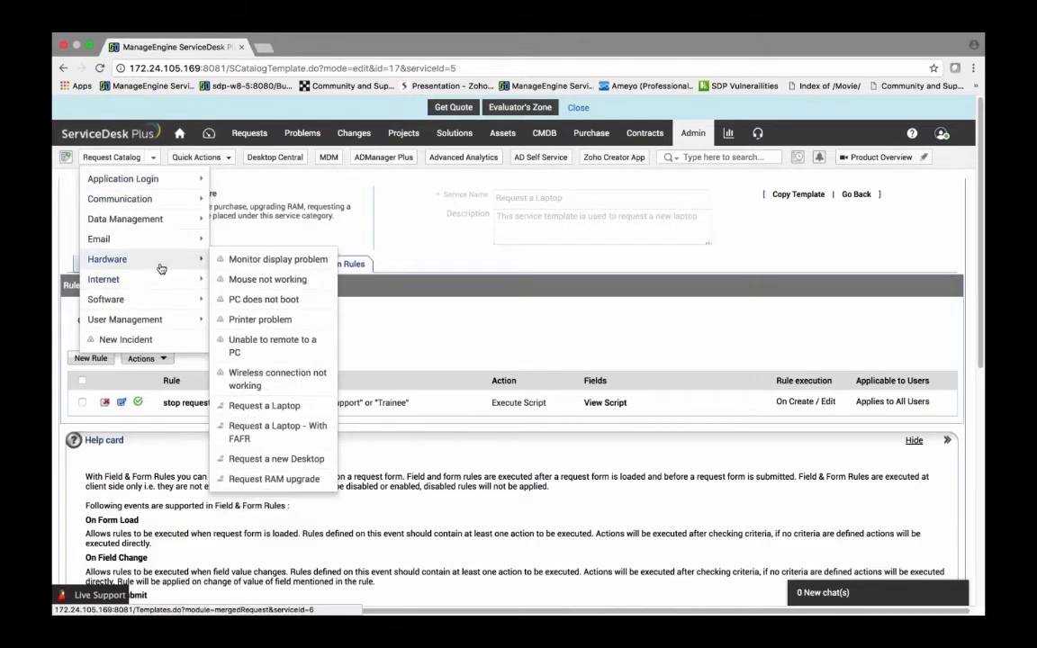
click(266, 406)
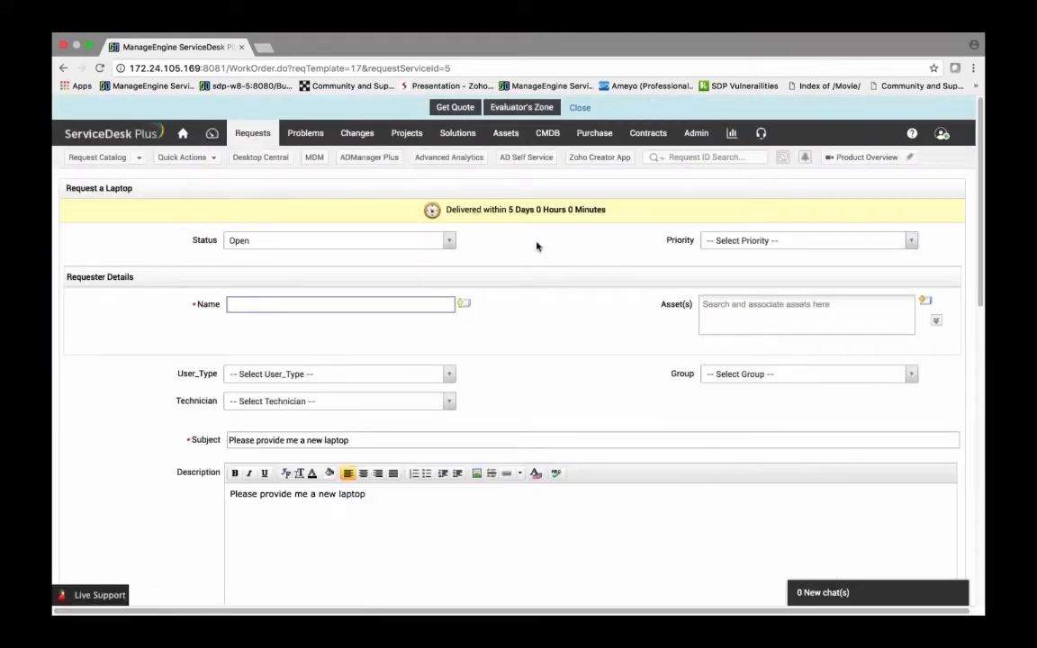
scroll(534, 248, down, 1)
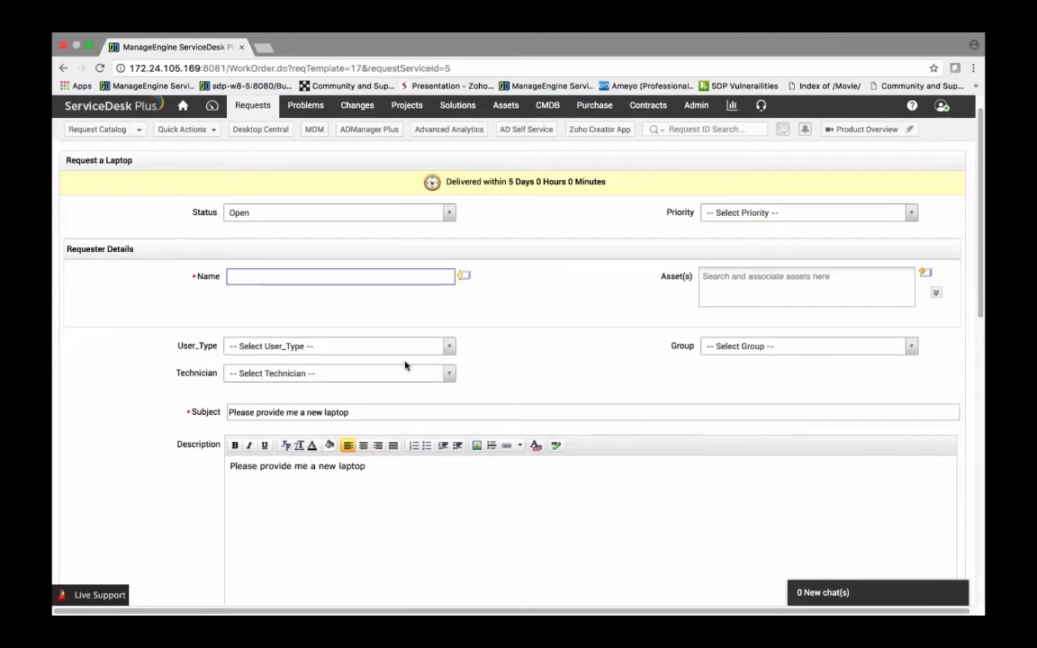
scroll(603, 307, down, 8)
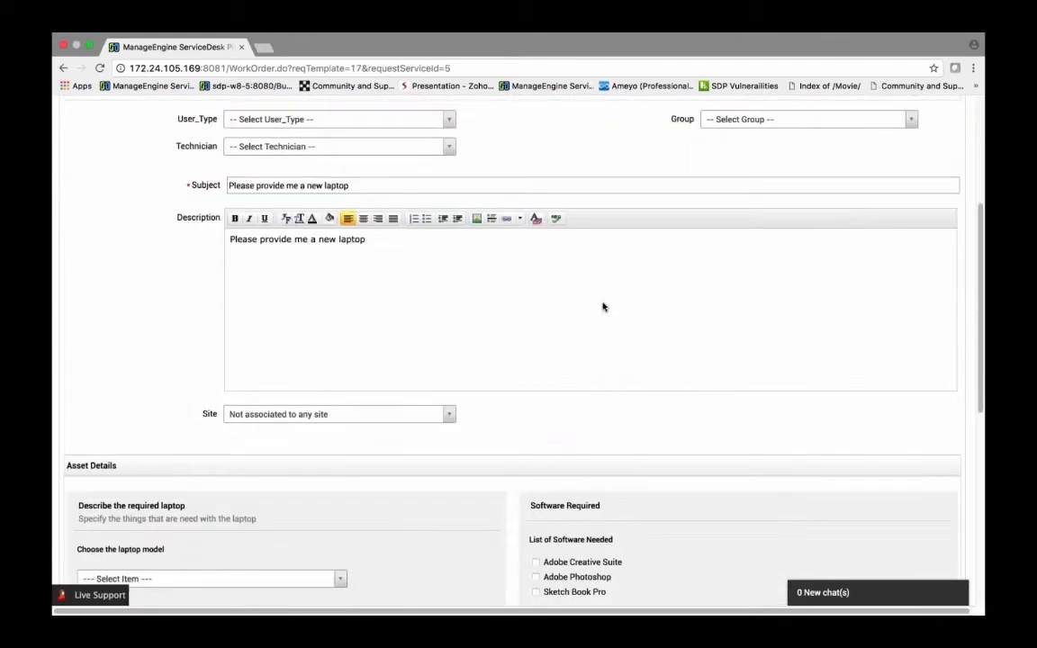
scroll(603, 307, down, 7)
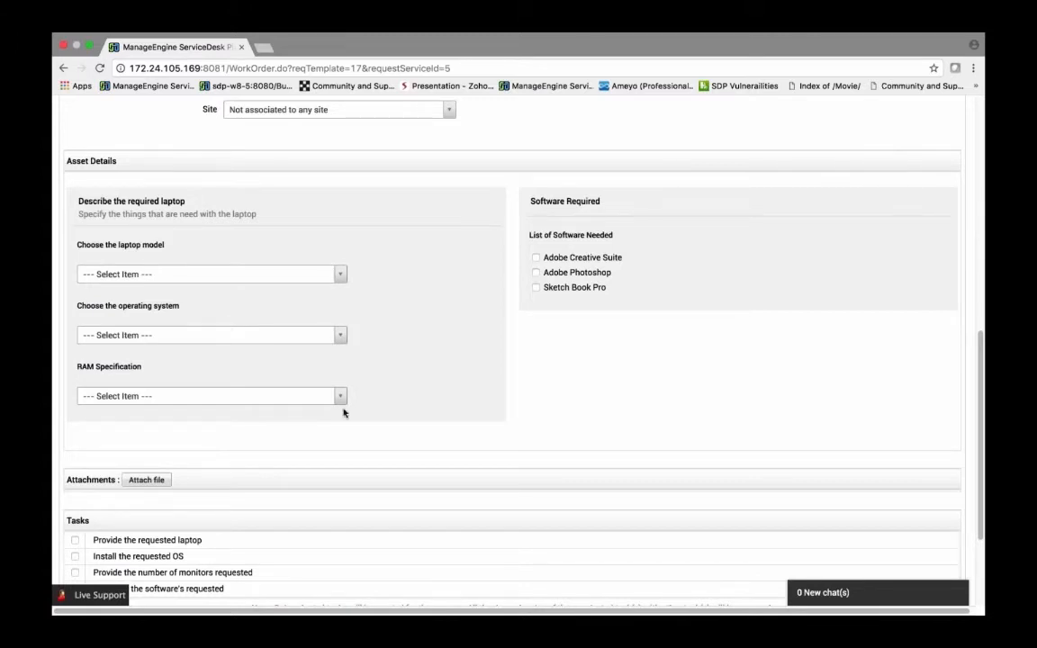
scroll(343, 412, up, 12)
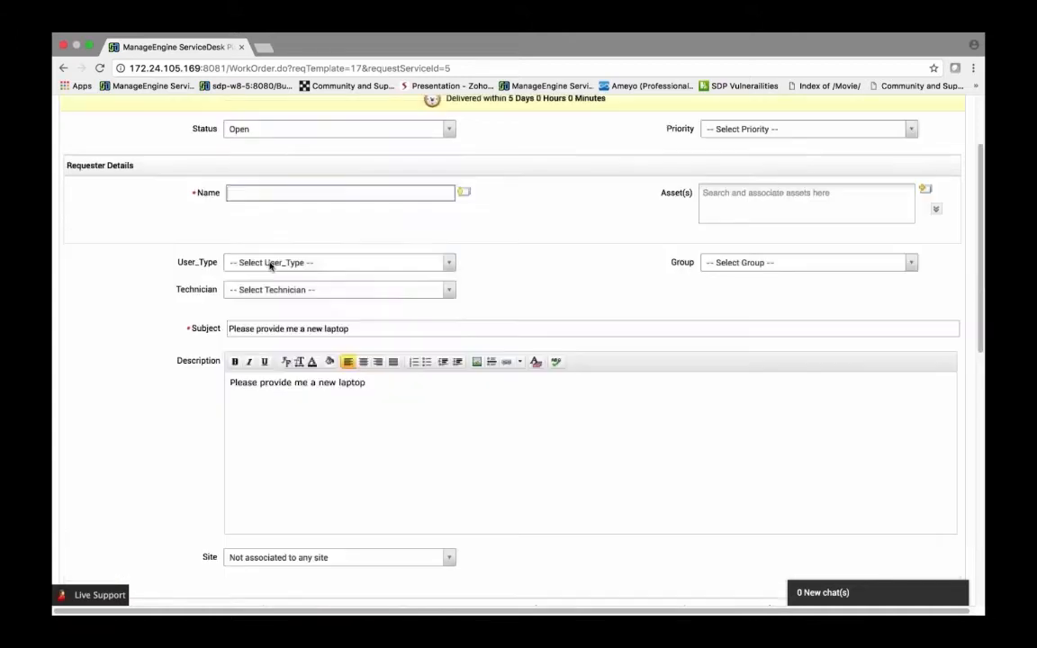
click(271, 264)
click(270, 324)
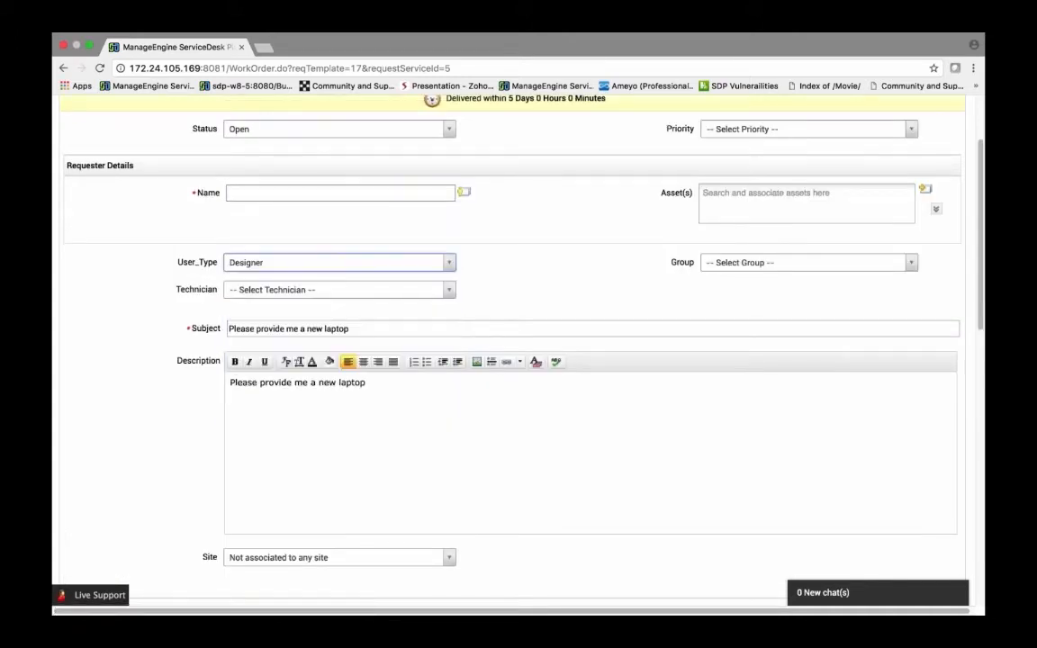
Step: Enter Guest as the requester name
scroll(343, 343, down, 5)
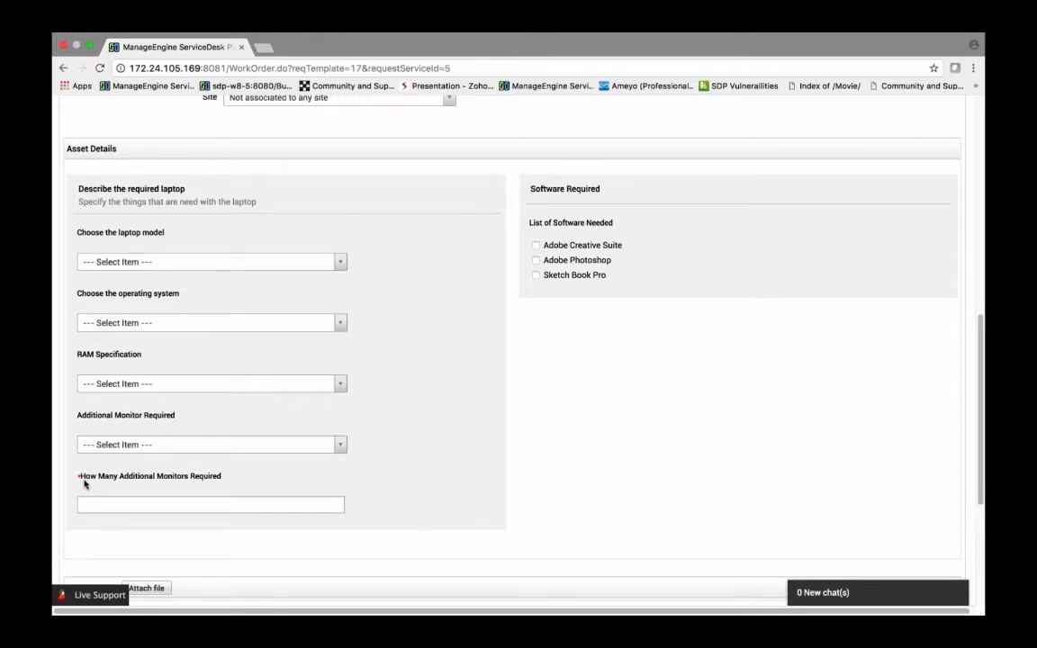
scroll(509, 377, up, 10)
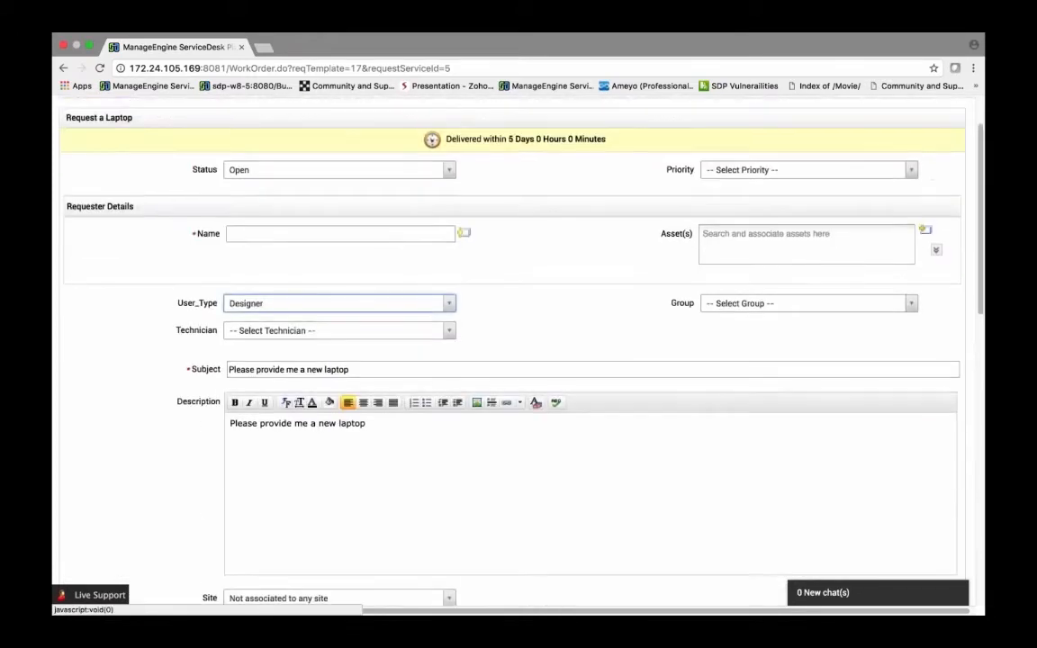
click(329, 234)
text(guest)
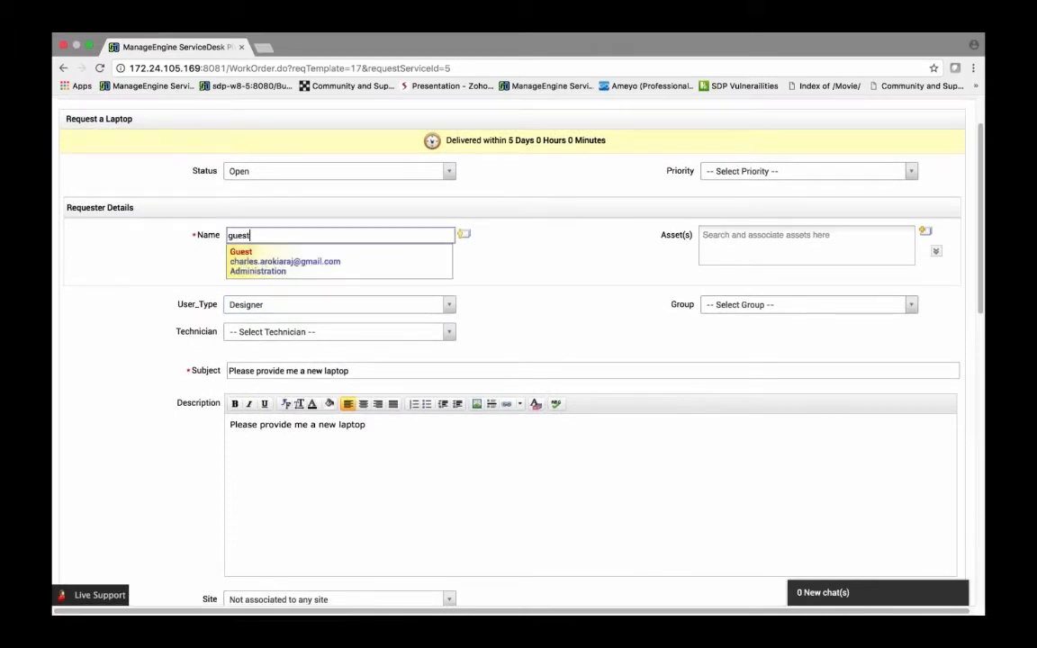
click(288, 268)
Step: Set Additional Monitor Required to Yes and enter 1 for How Many Additional Monitors Required
scroll(340, 462, down, 5)
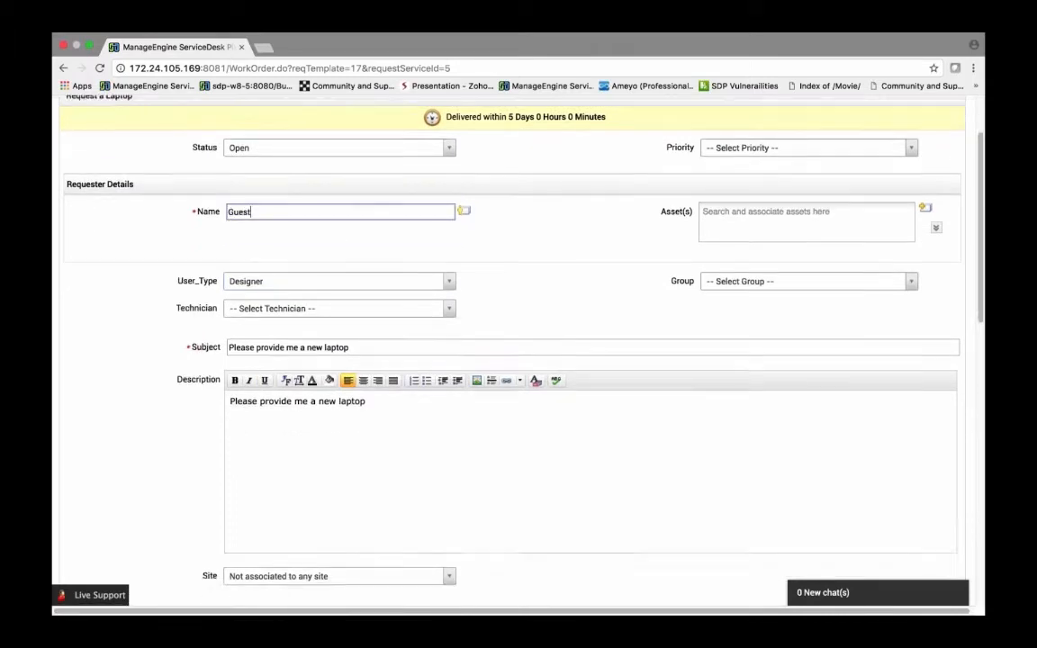
scroll(211, 437, down, 4)
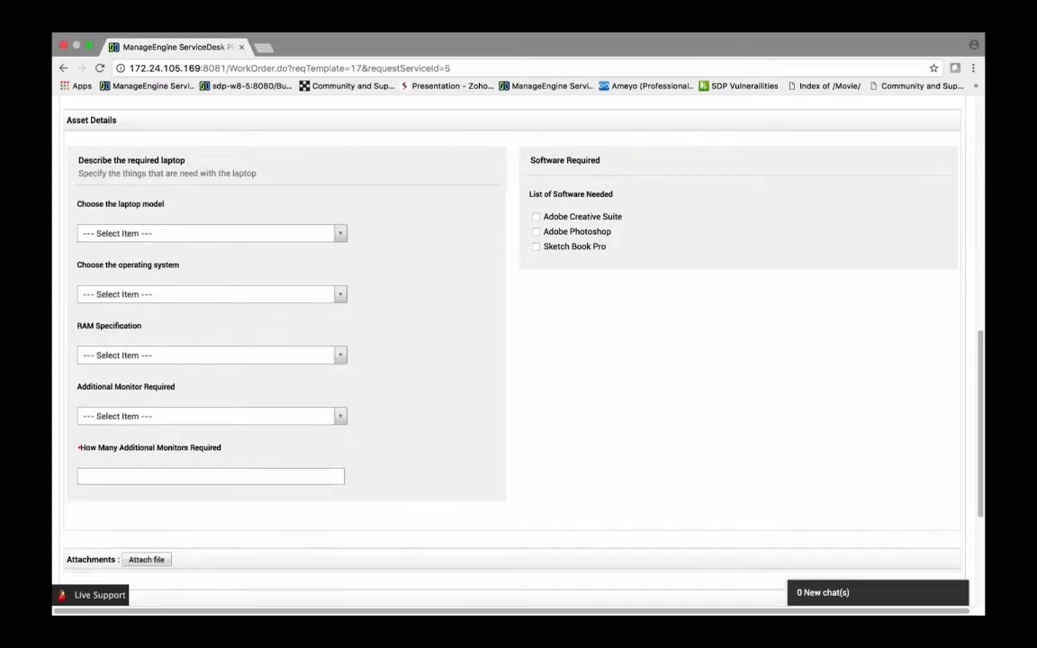
scroll(202, 410, down, 1)
click(207, 340)
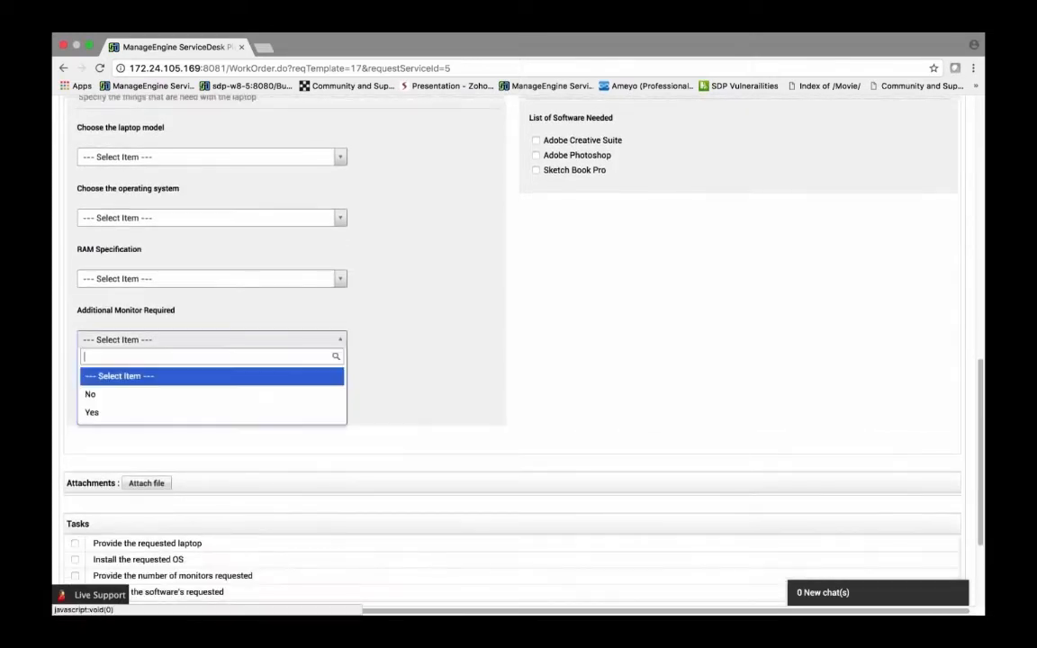
click(207, 412)
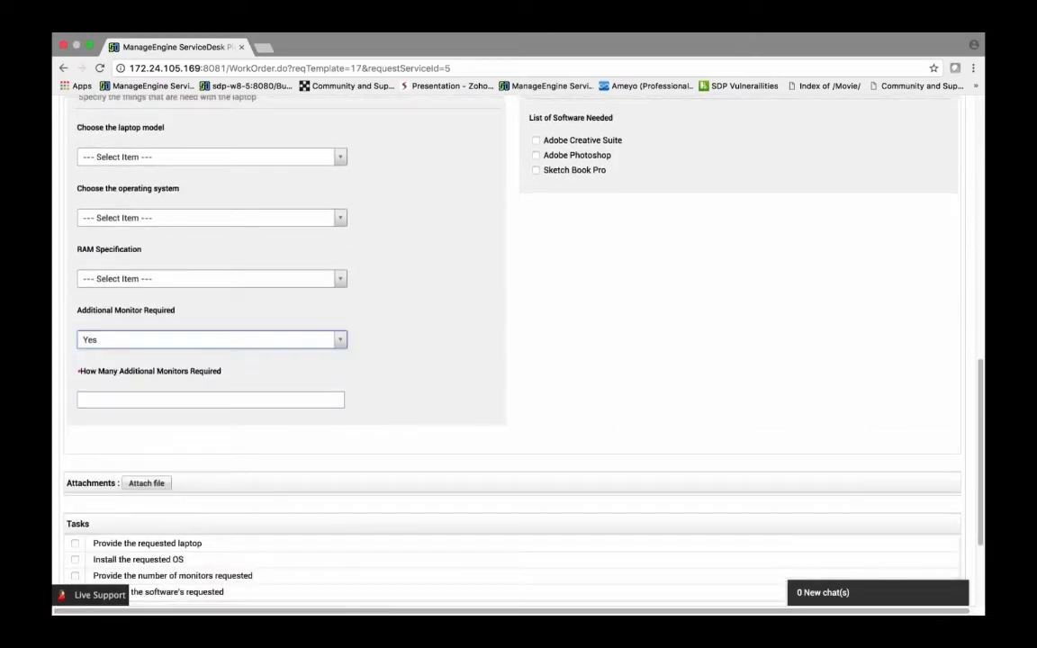
key(Tab)
text(1)
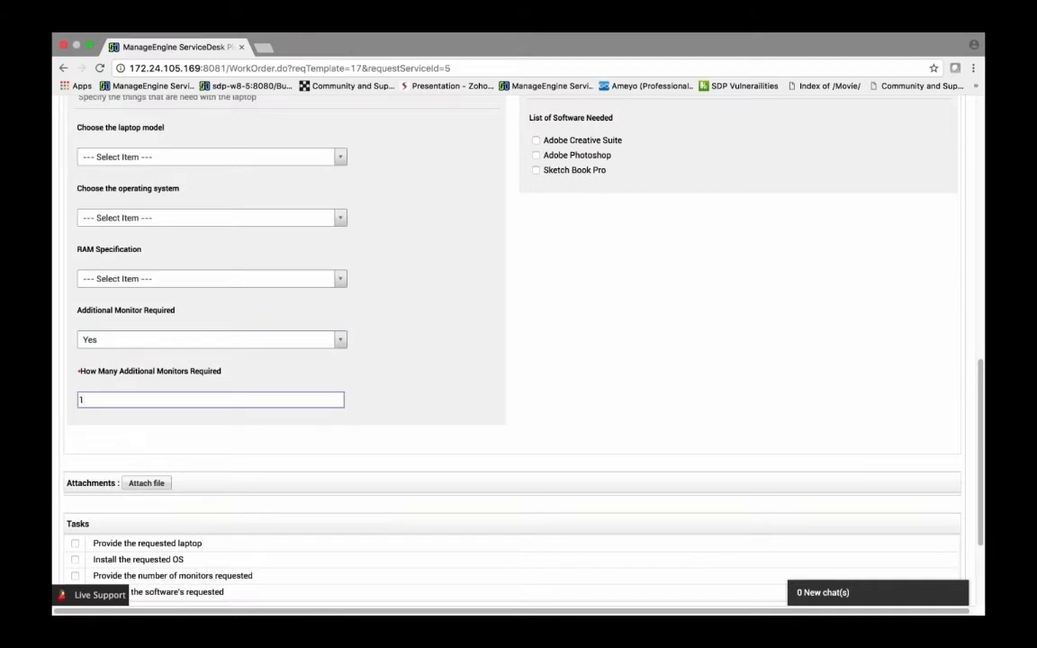
Step: Submit the laptop request
scroll(131, 398, down, 2)
scroll(201, 403, down, 2)
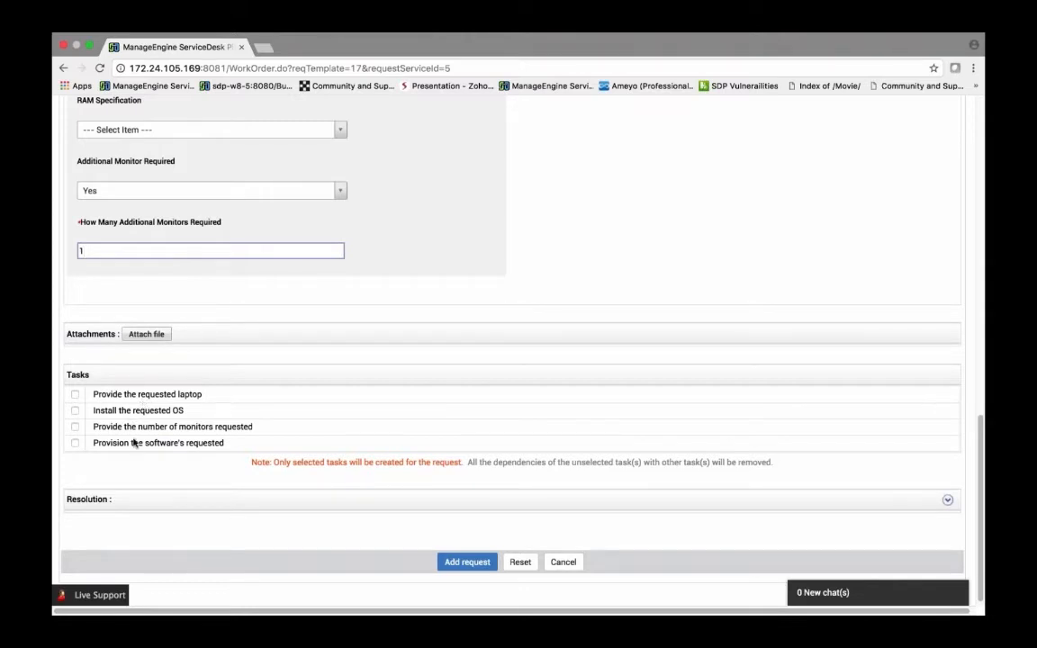
click(467, 564)
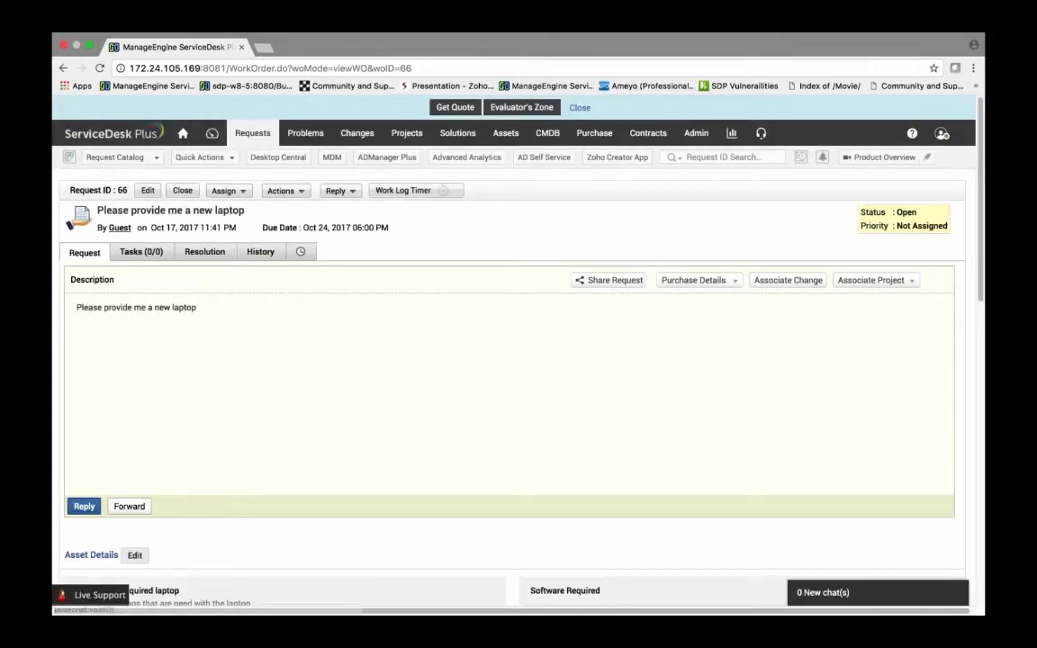
Step: Open another Request a Laptop form from the Hardware catalog and choose Guest as the requester
click(124, 158)
mouse_move(166, 262)
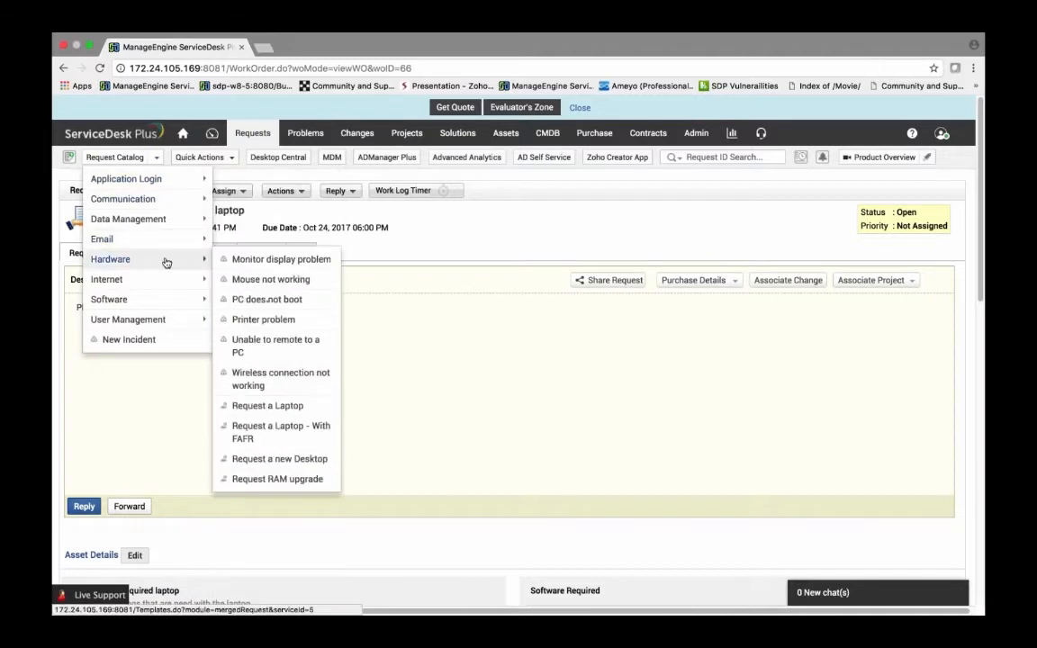
click(258, 407)
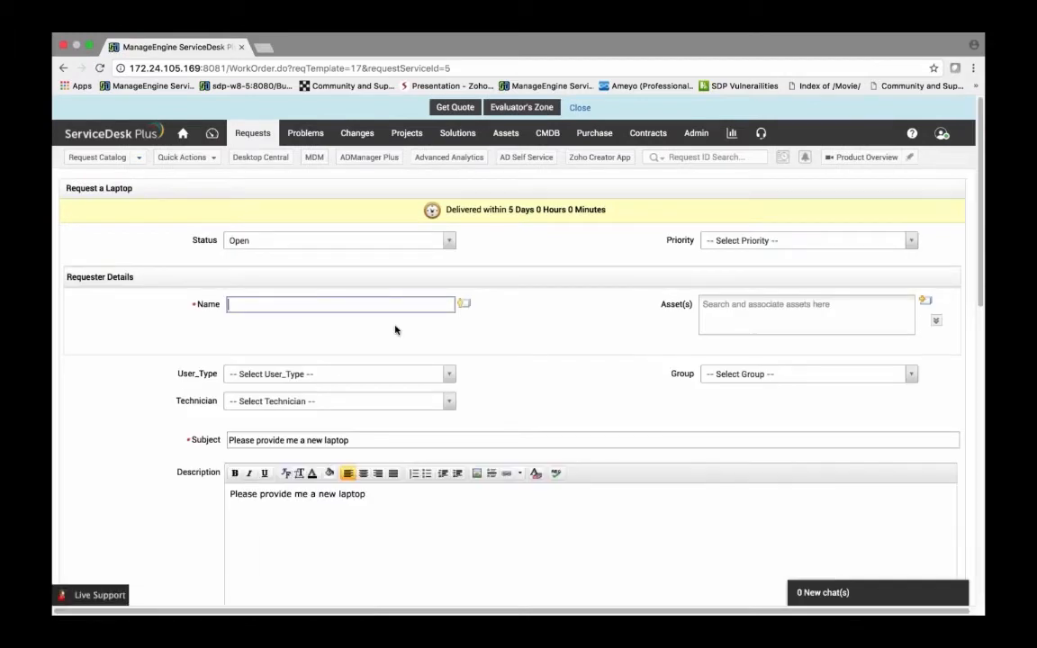
text(guest)
click(394, 329)
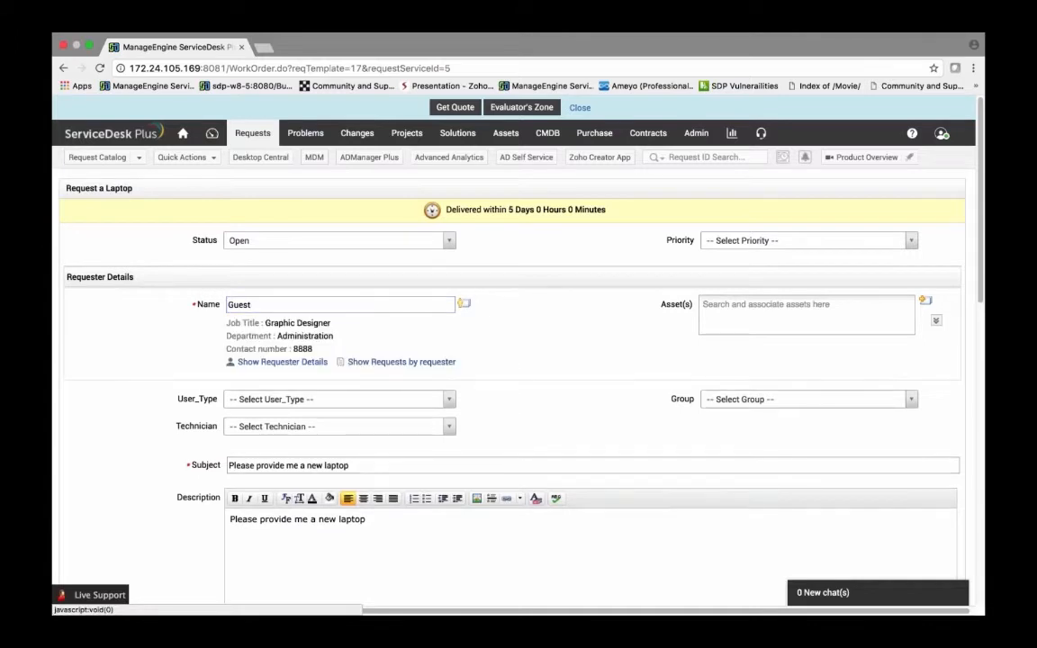
Step: Set User_Type to Support on the new request and dismiss the alert that appears
click(341, 398)
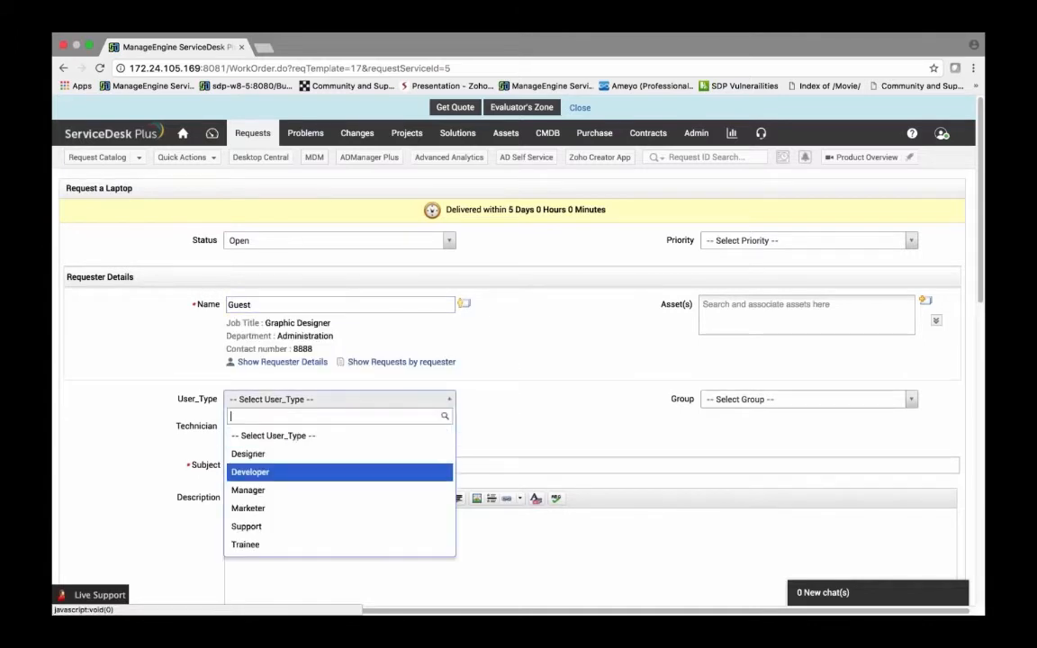
click(262, 527)
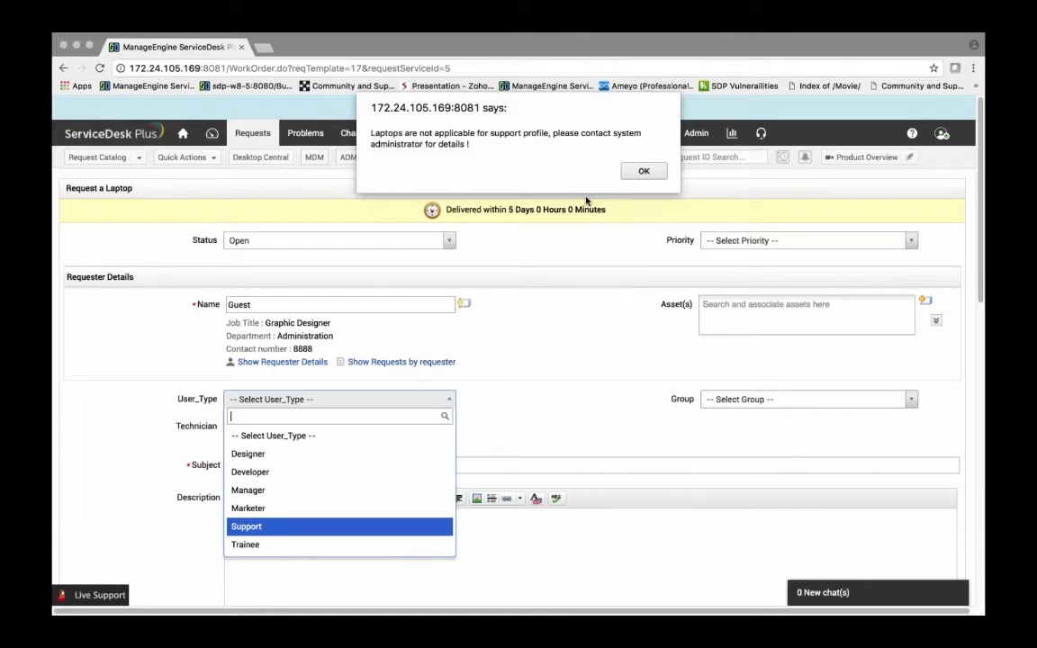
click(639, 170)
Step: Try to submit the laptop request as a Support user
scroll(570, 332, down, 5)
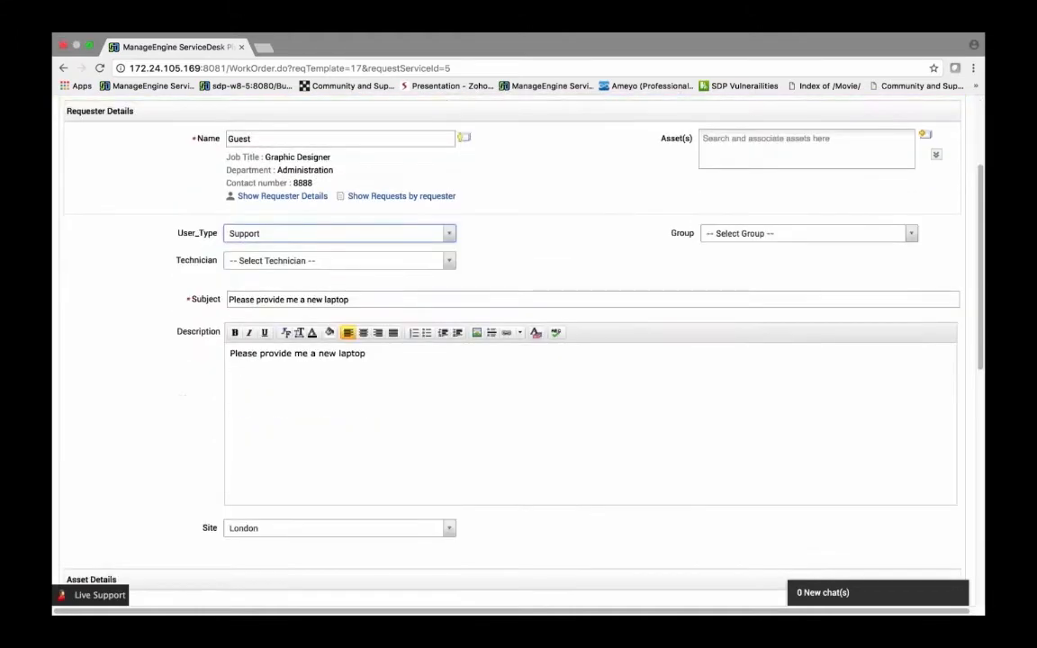
scroll(453, 354, down, 6)
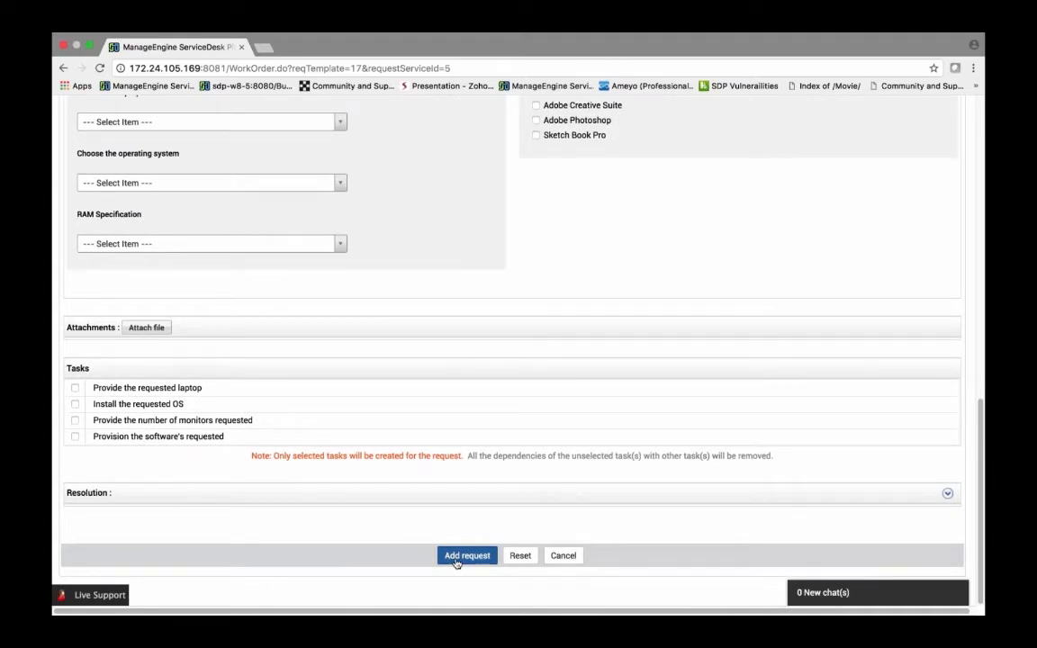
click(457, 556)
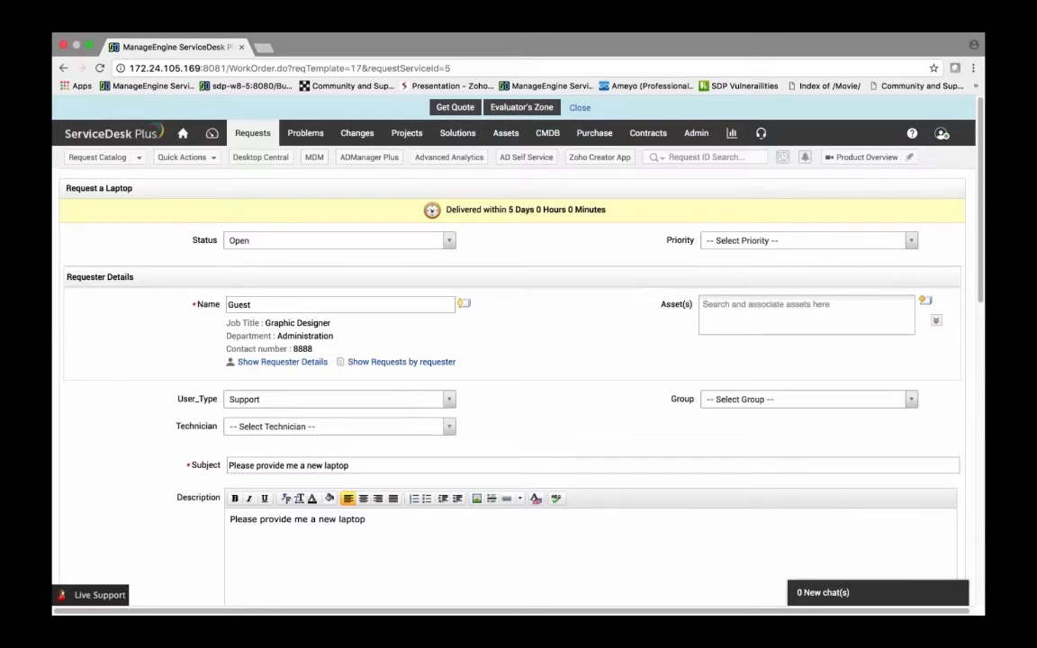
Step: Review the request form's fields and sections
scroll(333, 377, down, 5)
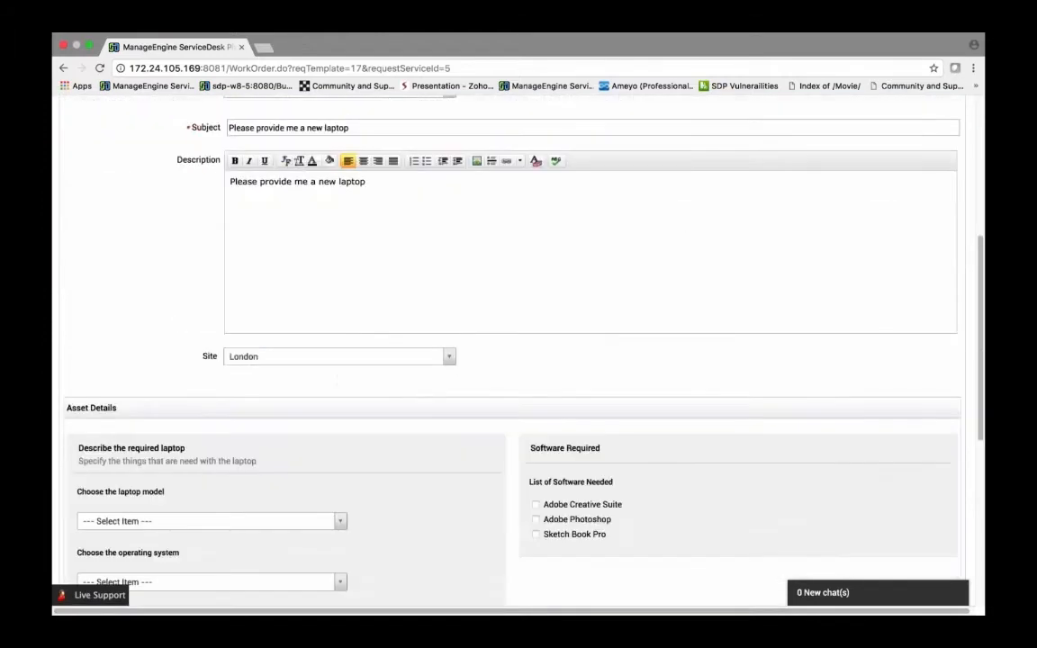
scroll(346, 388, down, 1)
scroll(346, 389, up, 3)
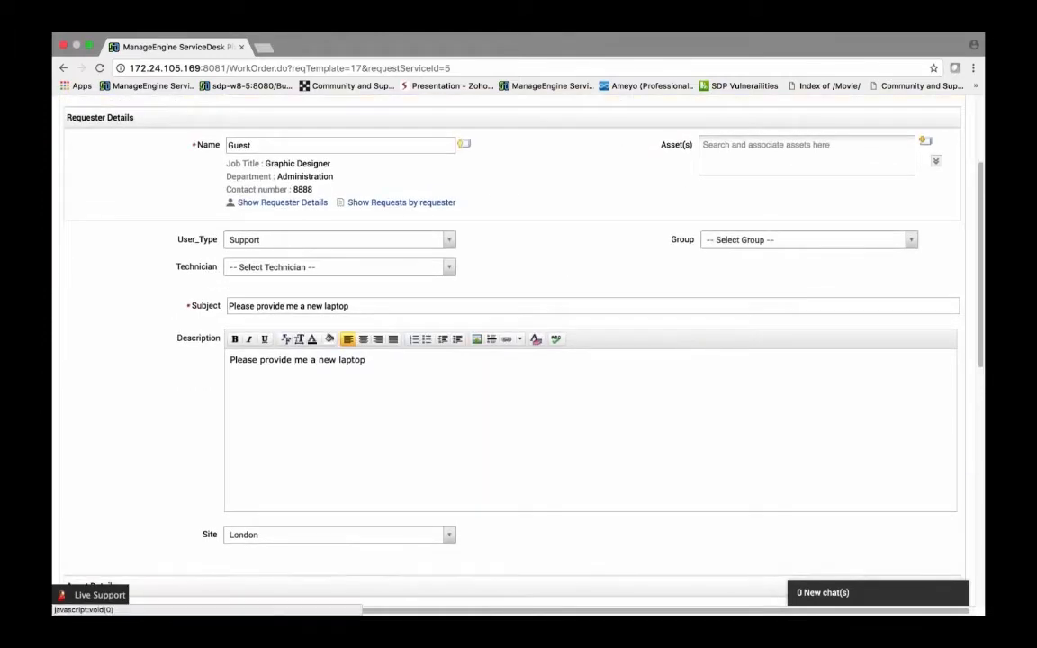
scroll(283, 227, down, 1)
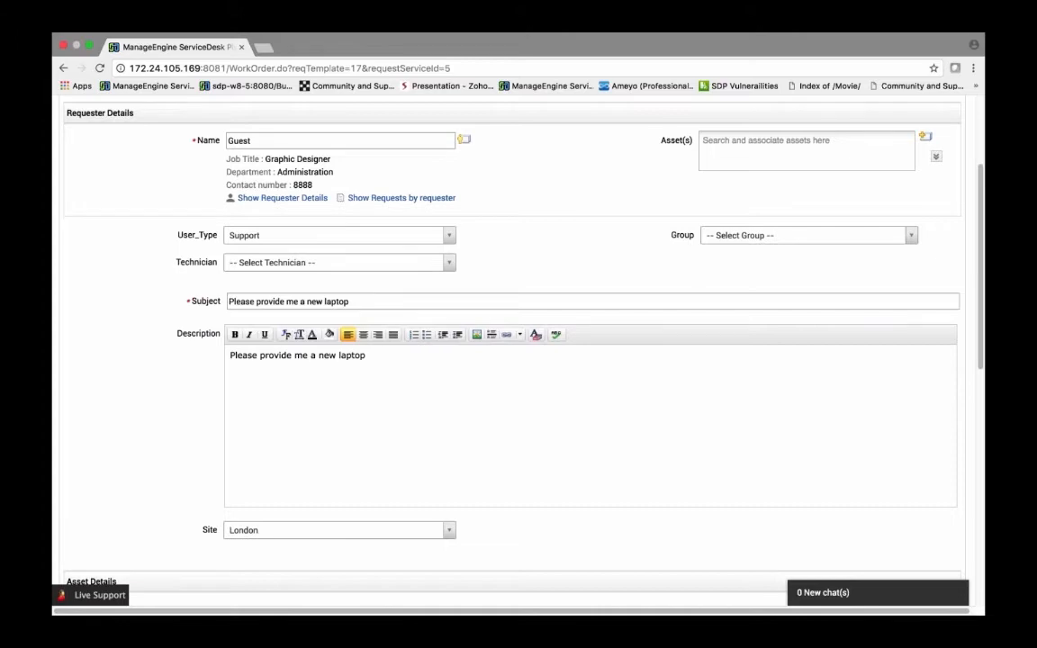
scroll(554, 261, up, 3)
scroll(555, 283, down, 5)
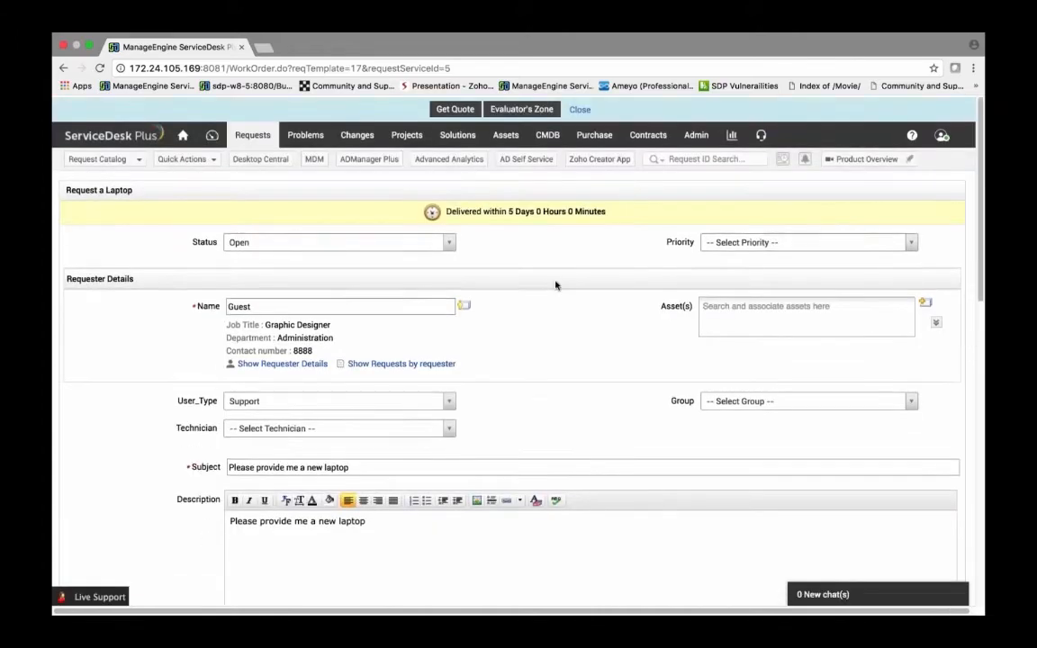
scroll(165, 398, down, 3)
scroll(166, 398, down, 6)
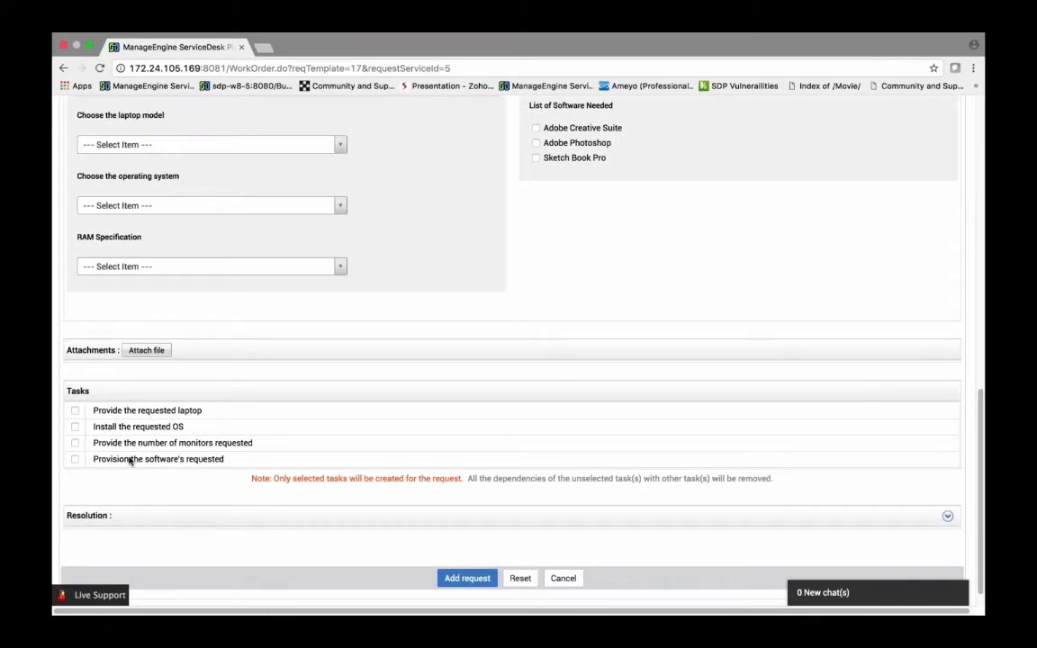
scroll(194, 304, up, 1)
scroll(194, 303, up, 4)
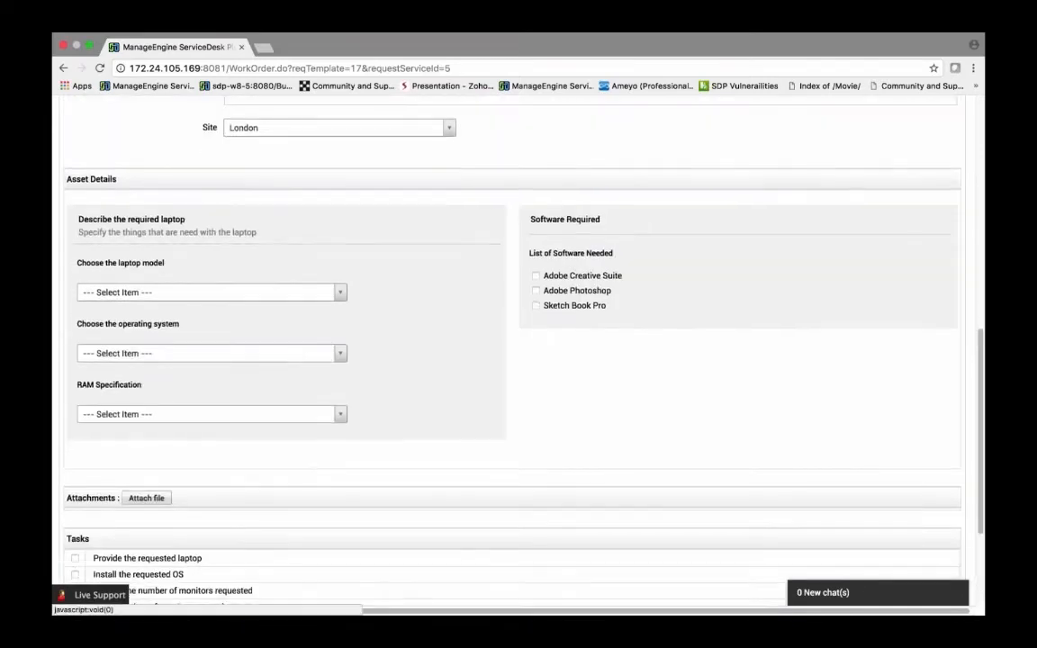
scroll(162, 234, down, 1)
scroll(471, 316, down, 1)
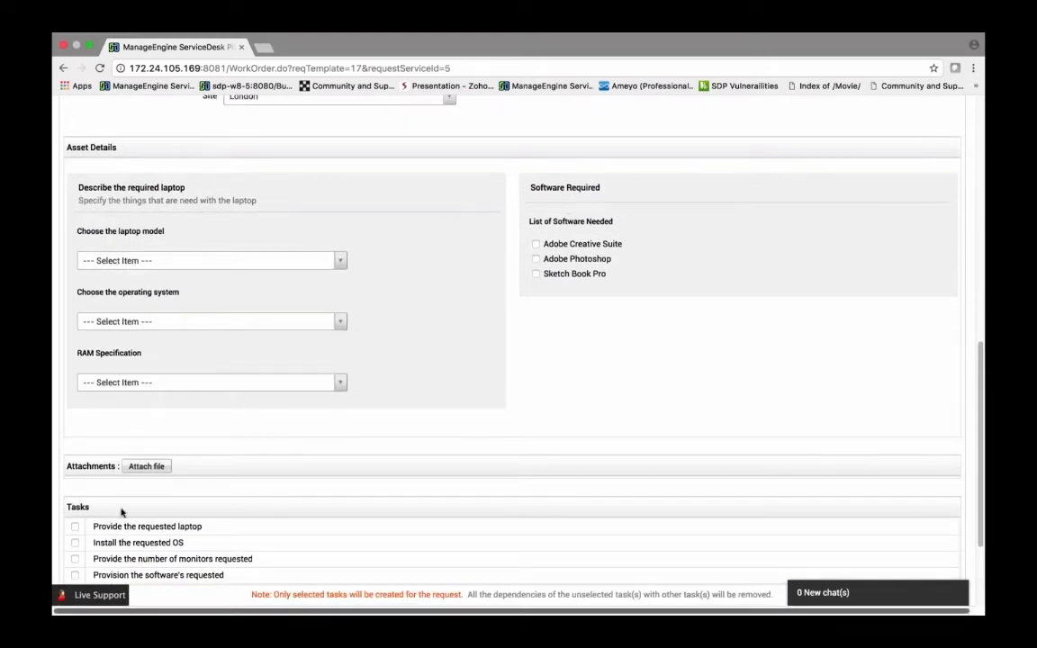
scroll(165, 539, up, 10)
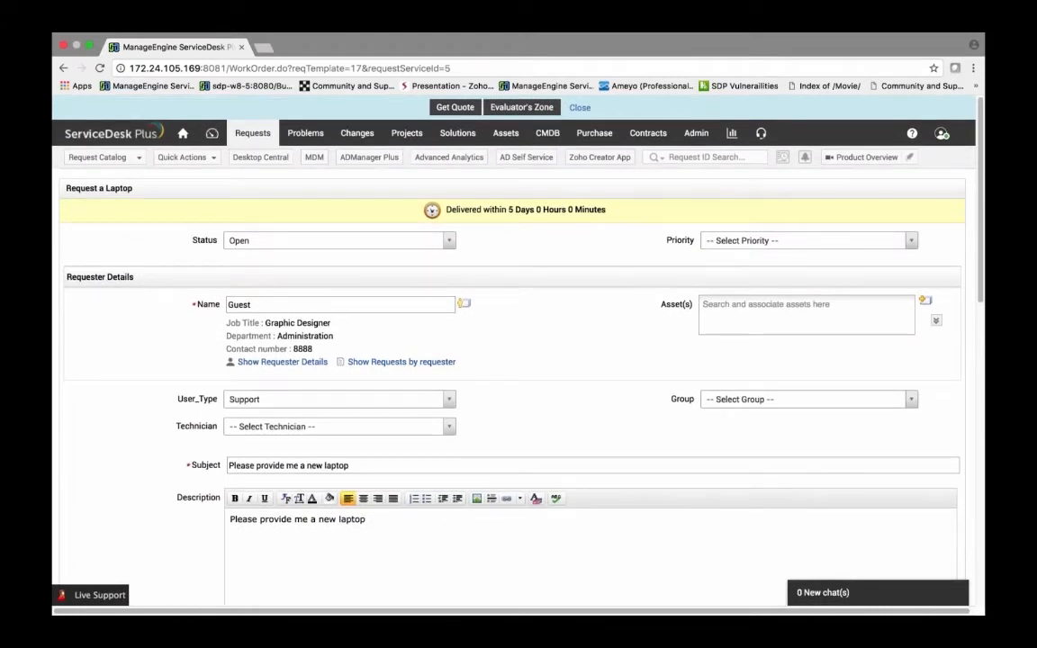
Step: Open the Field & Form Rules of the Request a Laptop template in the Hardware service catalog
click(696, 132)
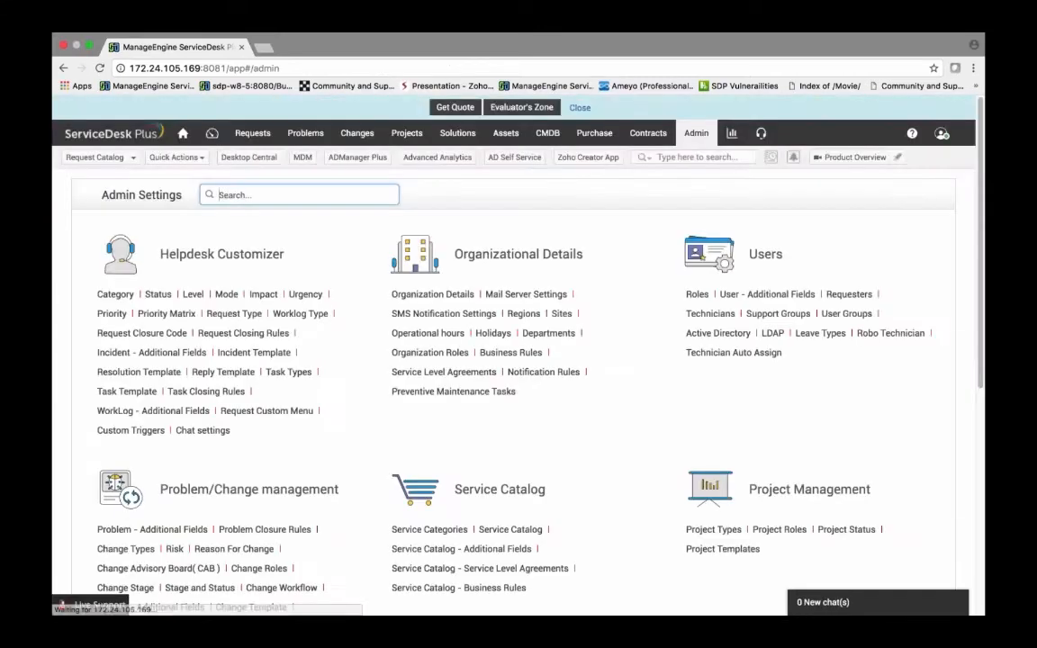
scroll(513, 356, down, 1)
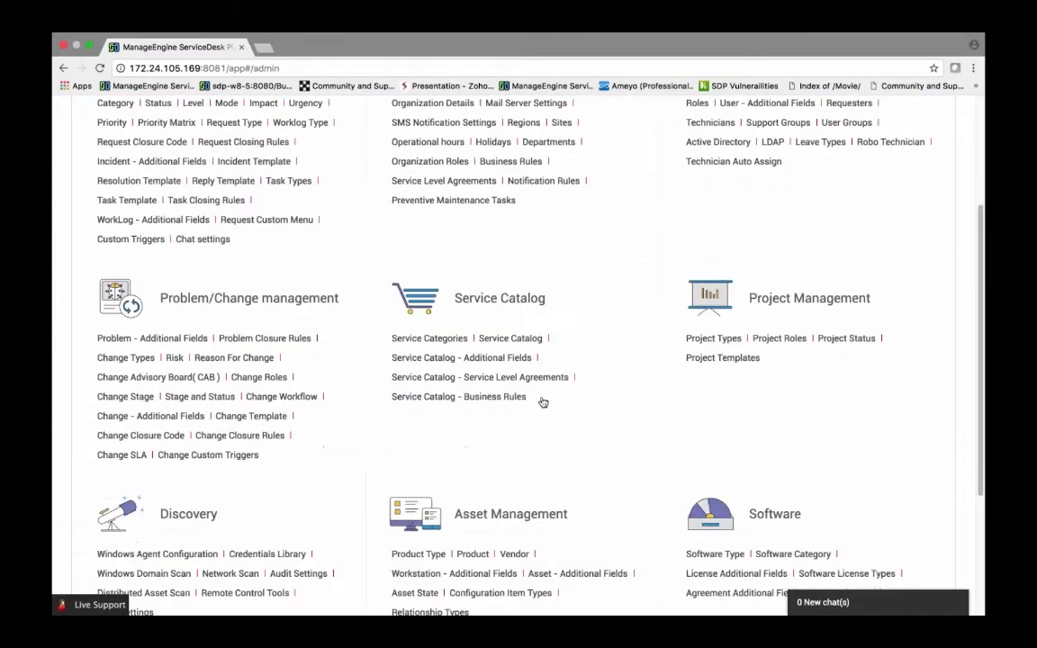
click(527, 341)
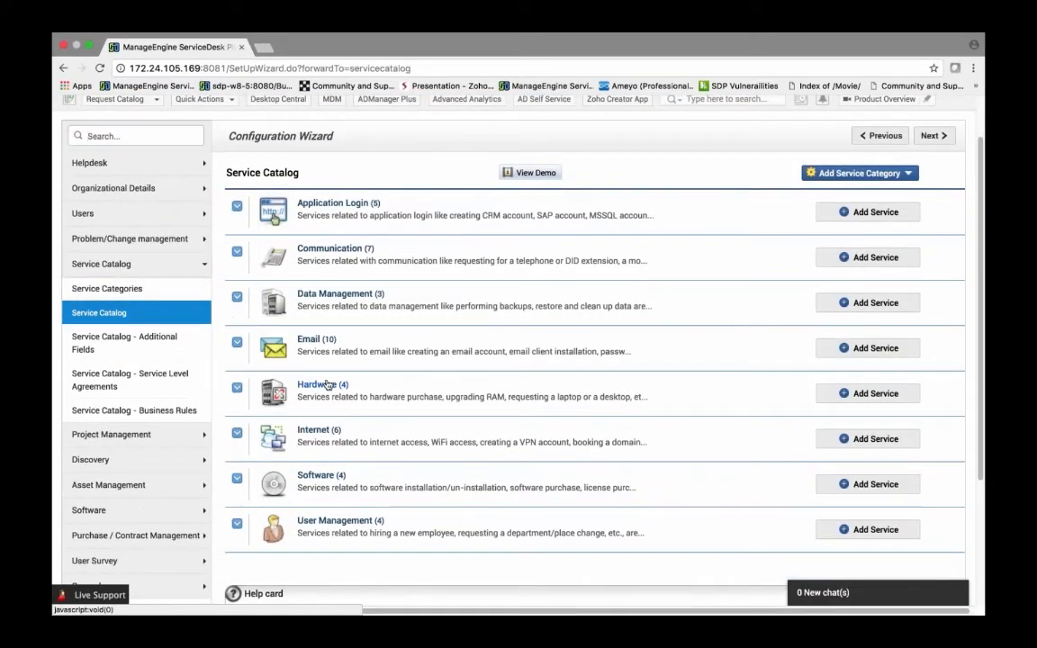
click(366, 393)
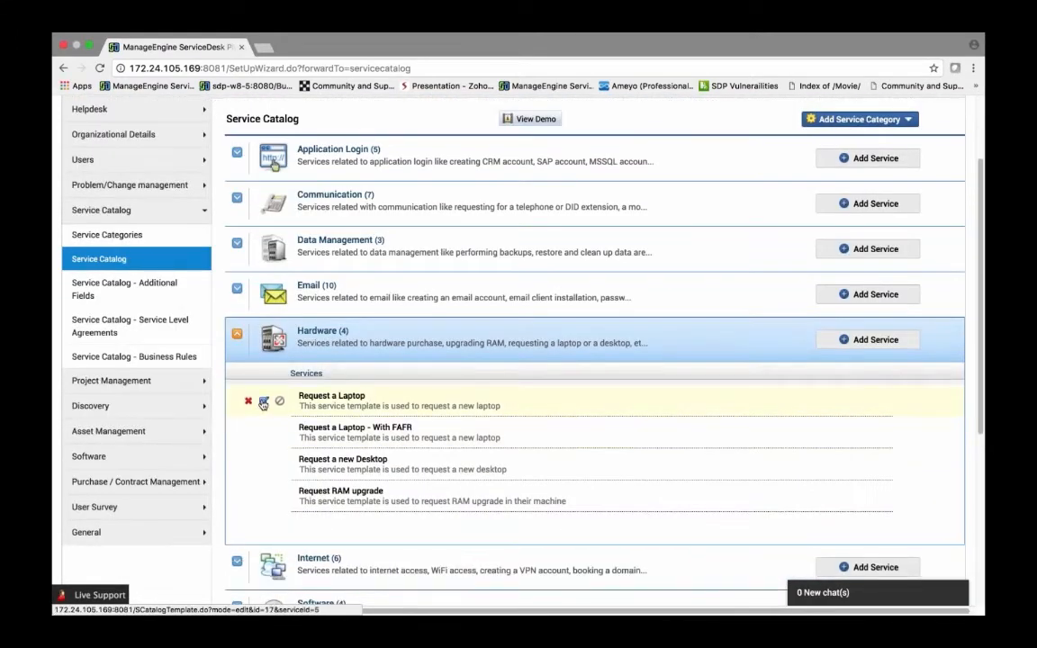
click(261, 405)
scroll(410, 378, down, 3)
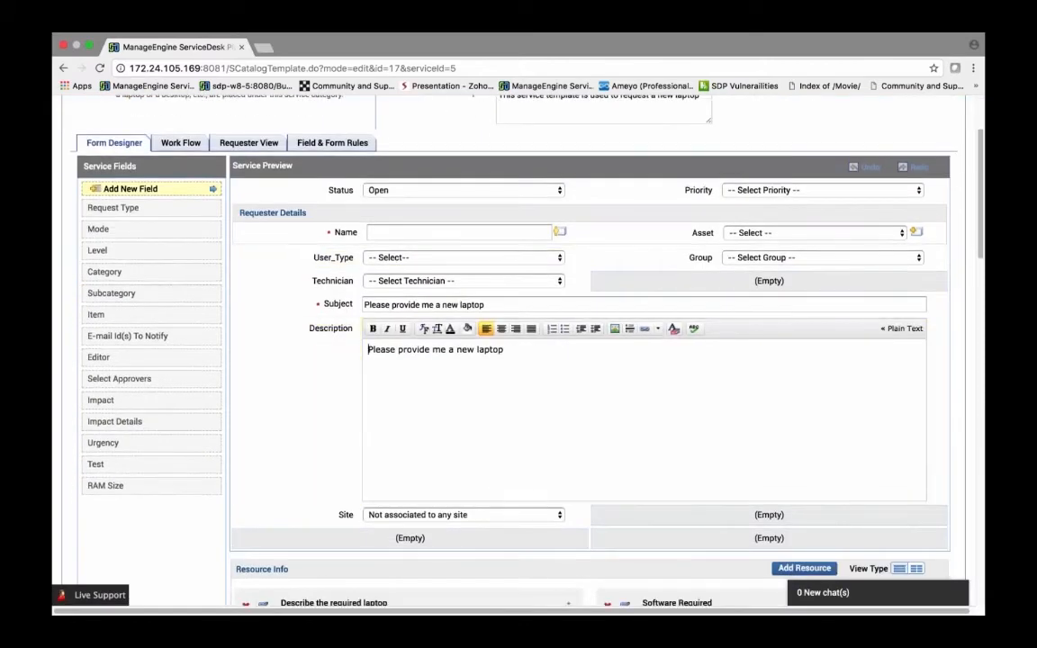
click(332, 142)
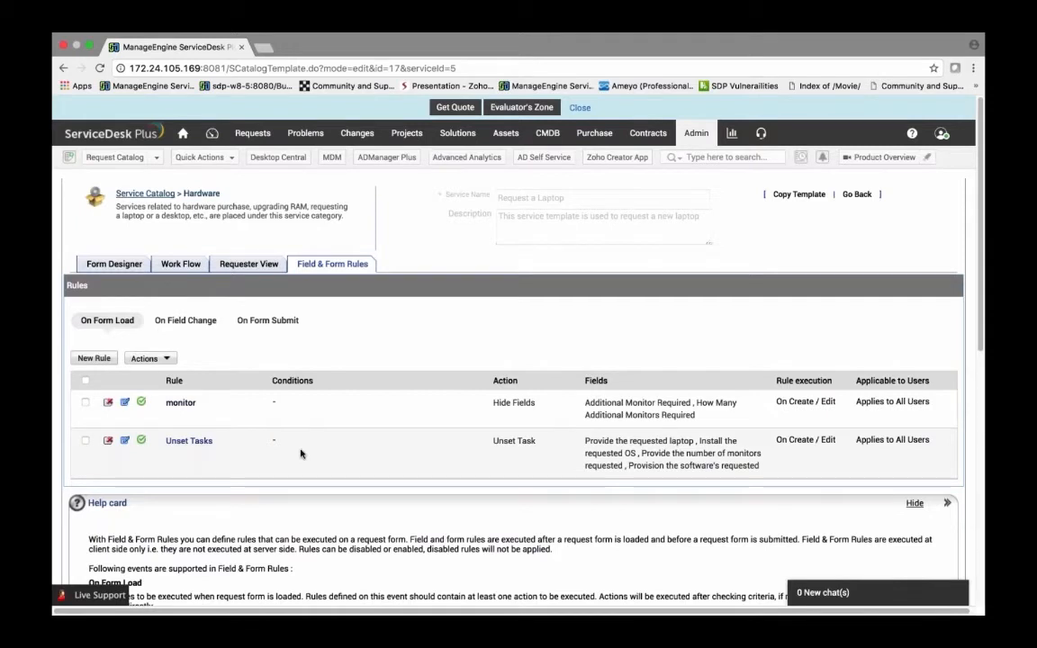
Step: Start a new On Field Change rule named test
click(185, 319)
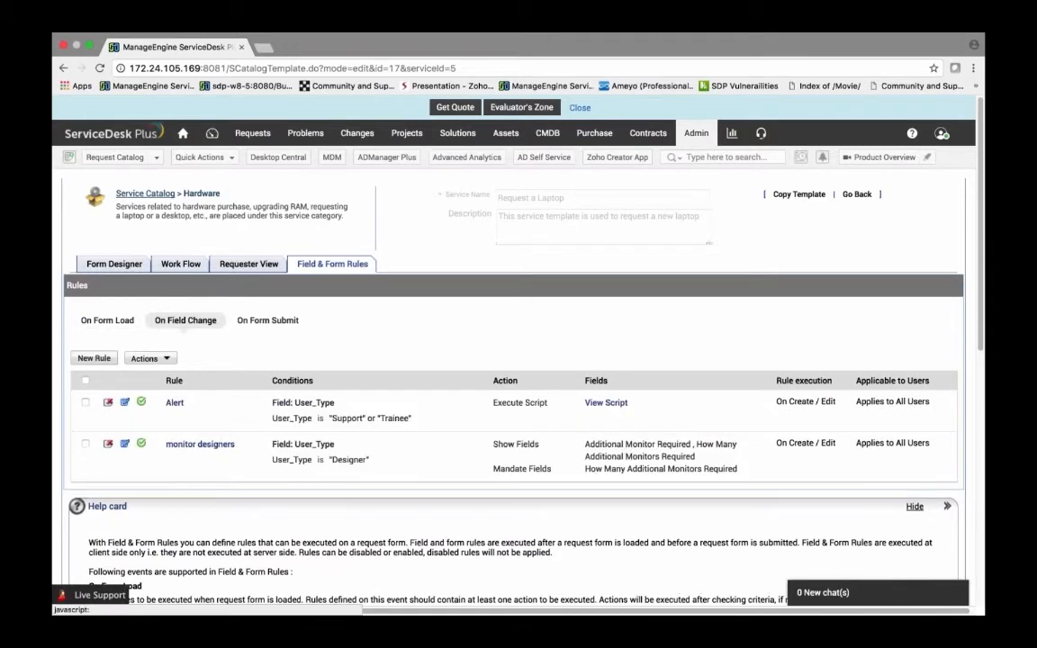
click(93, 358)
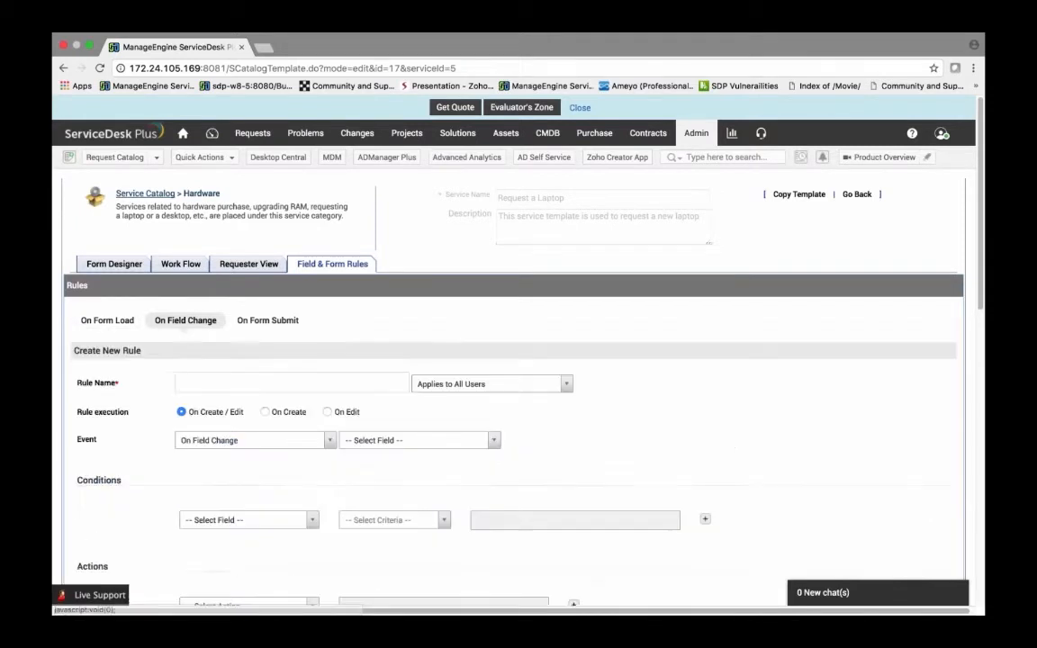
click(234, 382)
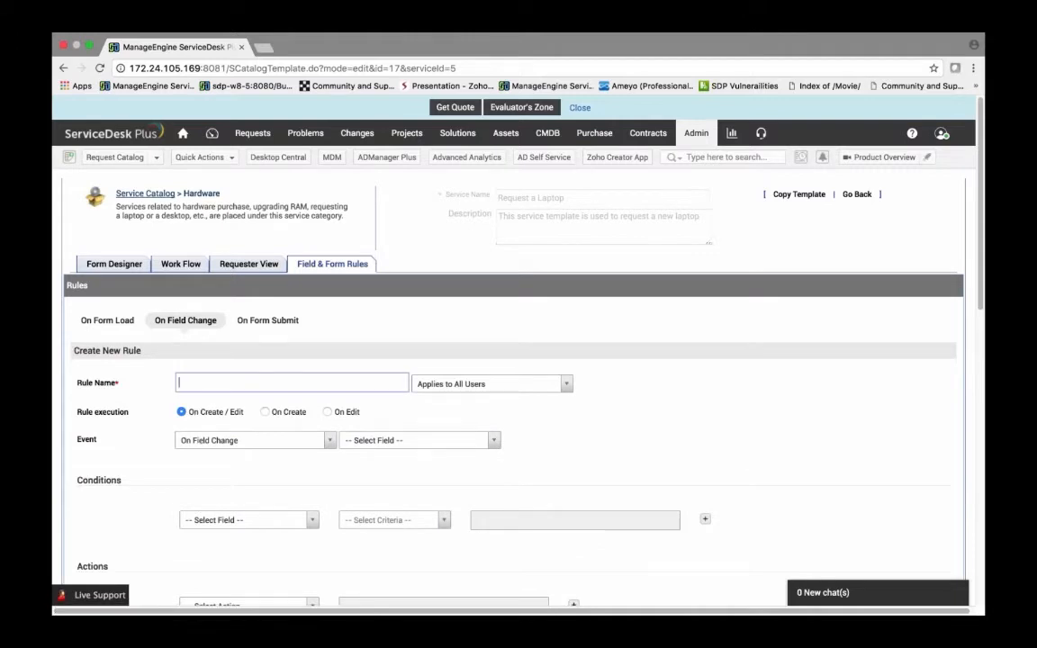
text(test)
Step: Set the rule's trigger field to Choose the laptop model
click(373, 443)
key(Down)
key(Down)
key(Down)
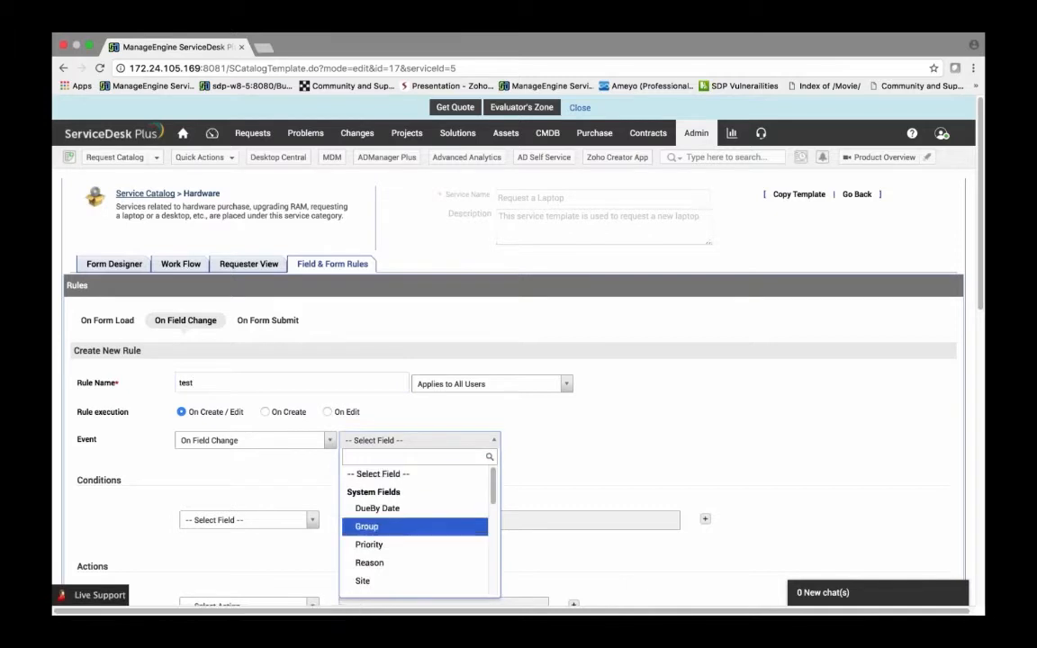
key(Down)
key(Down)
key(Down)
key(Down)
key(Down)
key(Down)
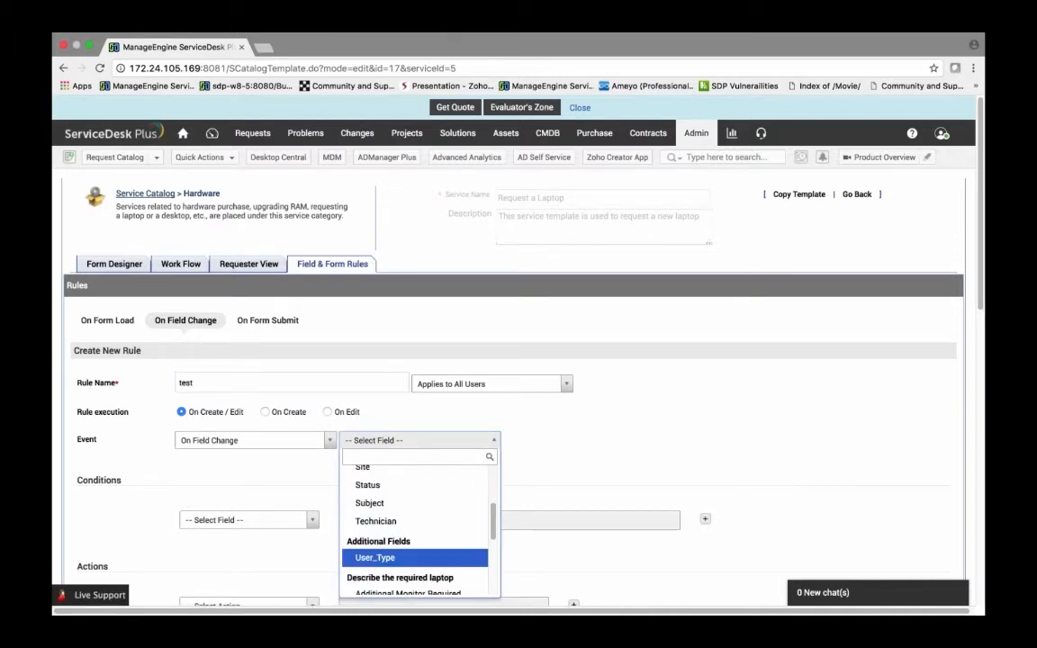
scroll(388, 546, down, 1)
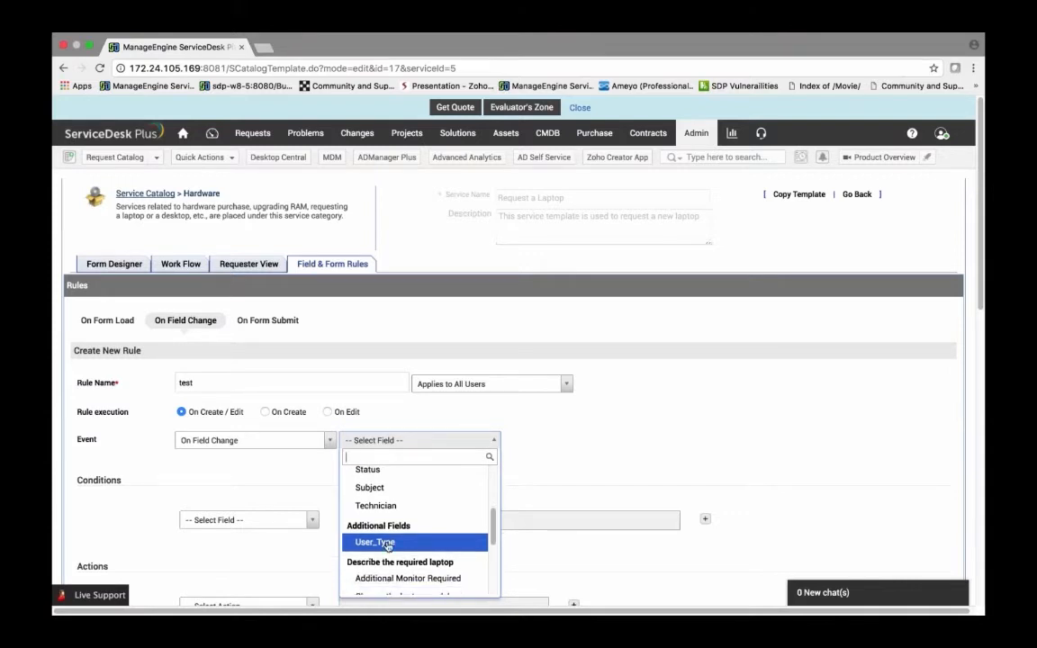
scroll(388, 547, down, 3)
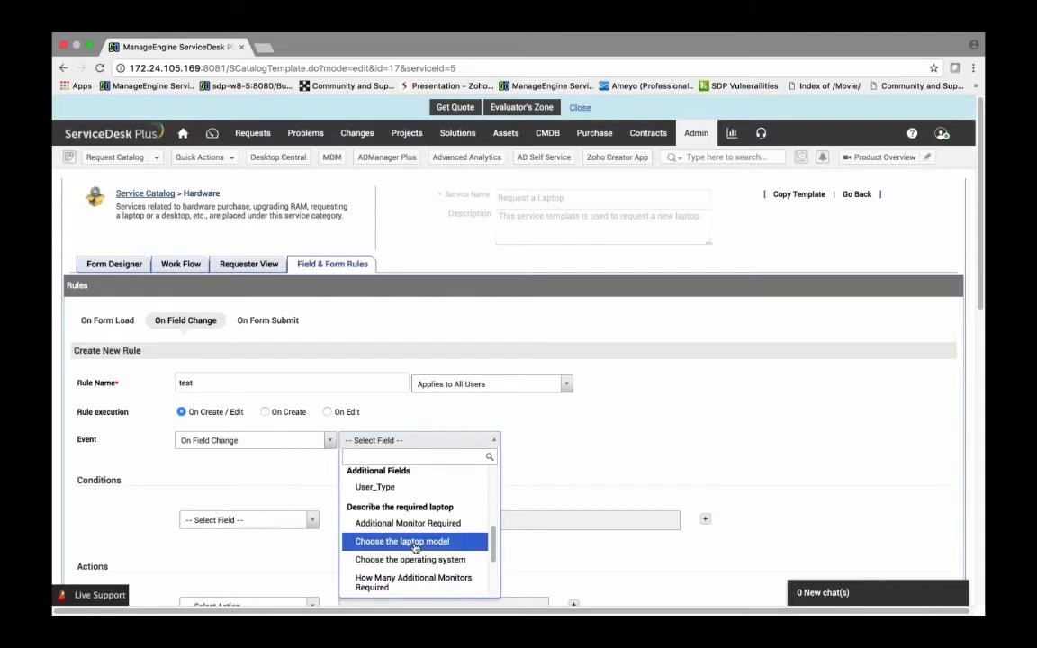
click(387, 541)
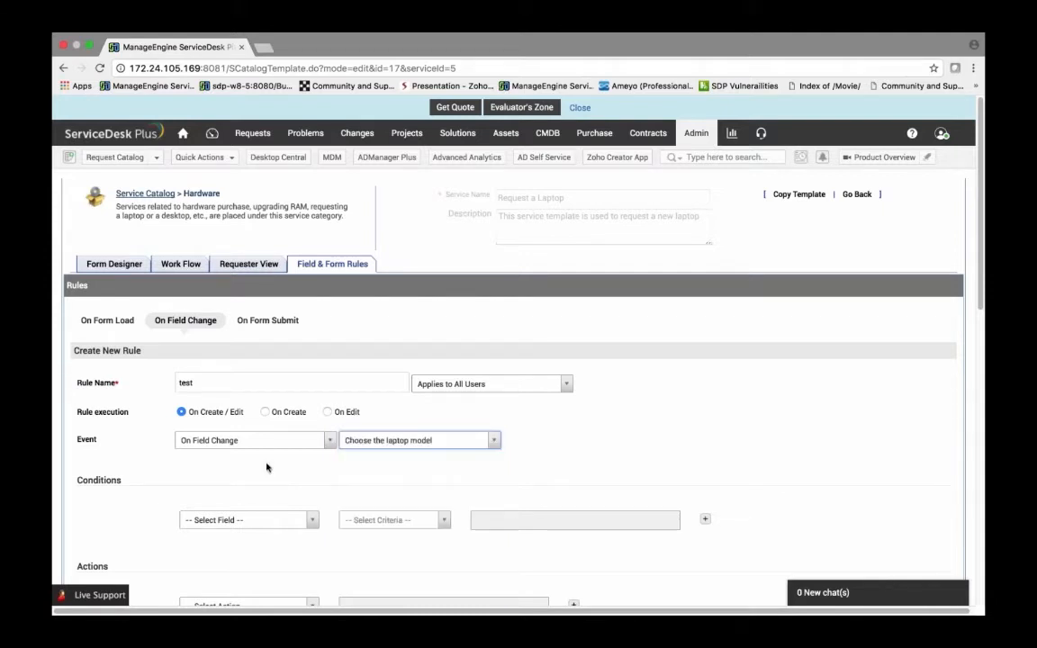
Step: Add the condition Choose the laptop model is Dell
click(243, 519)
scroll(250, 479, down, 1)
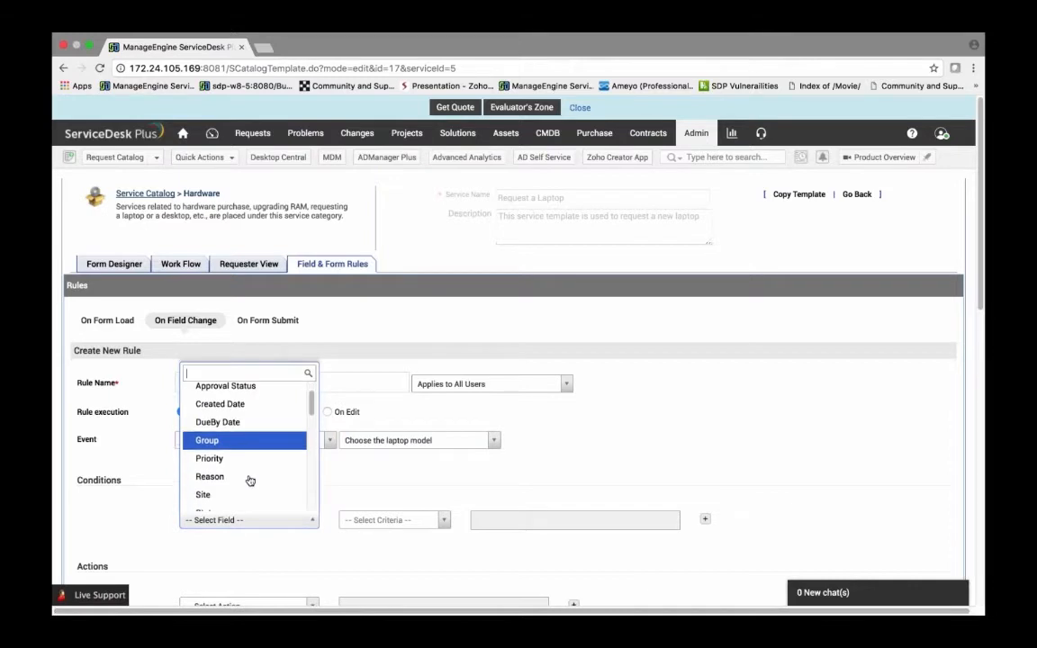
scroll(251, 480, down, 6)
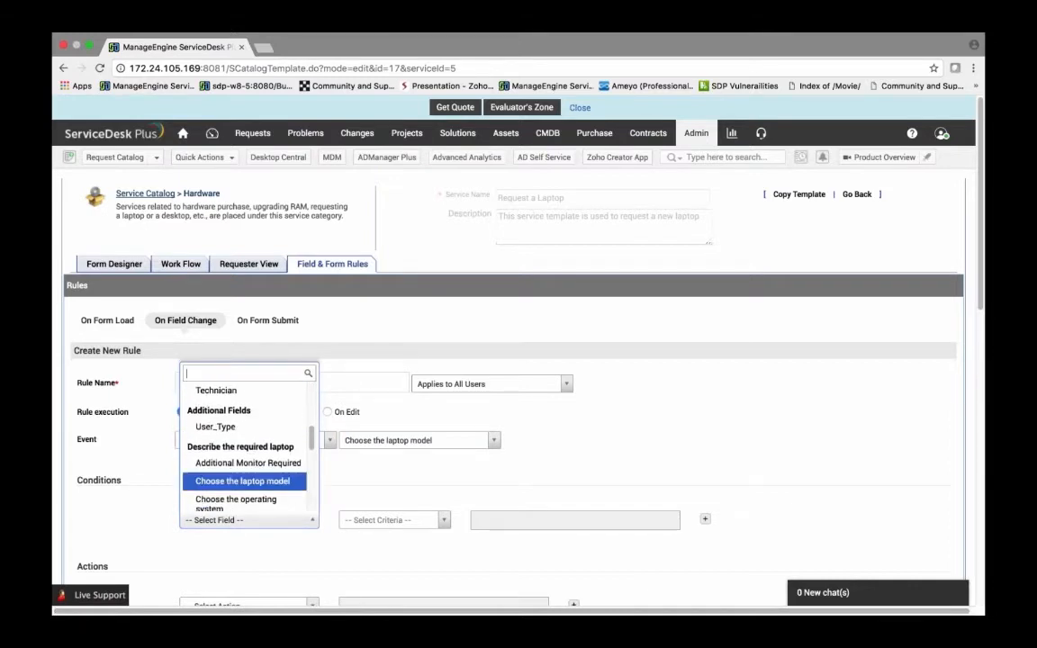
click(243, 480)
click(395, 519)
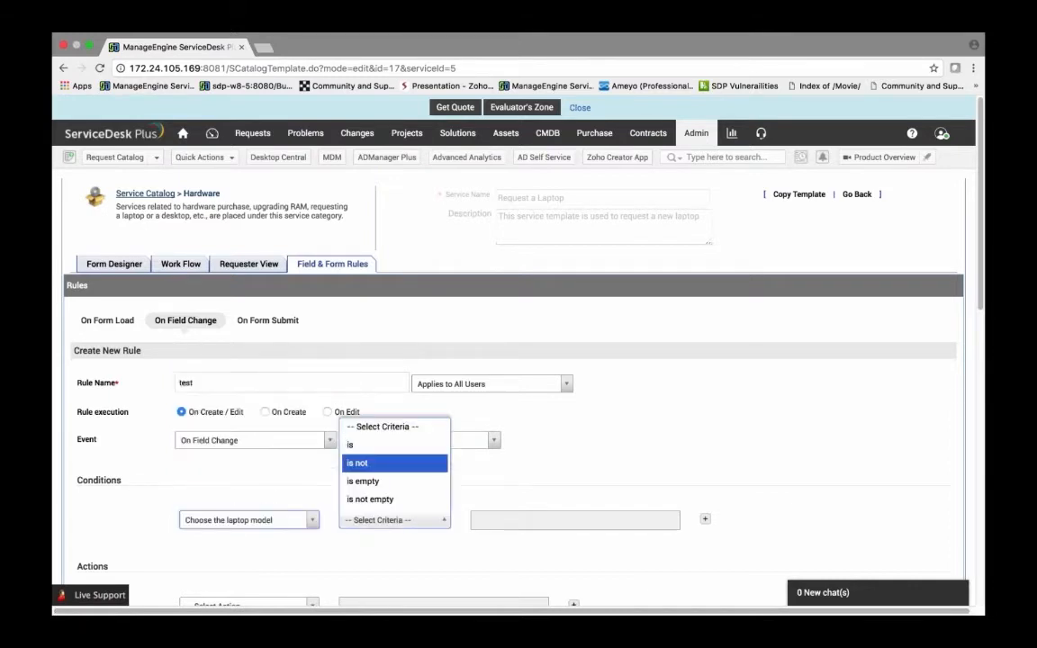
click(360, 441)
click(574, 519)
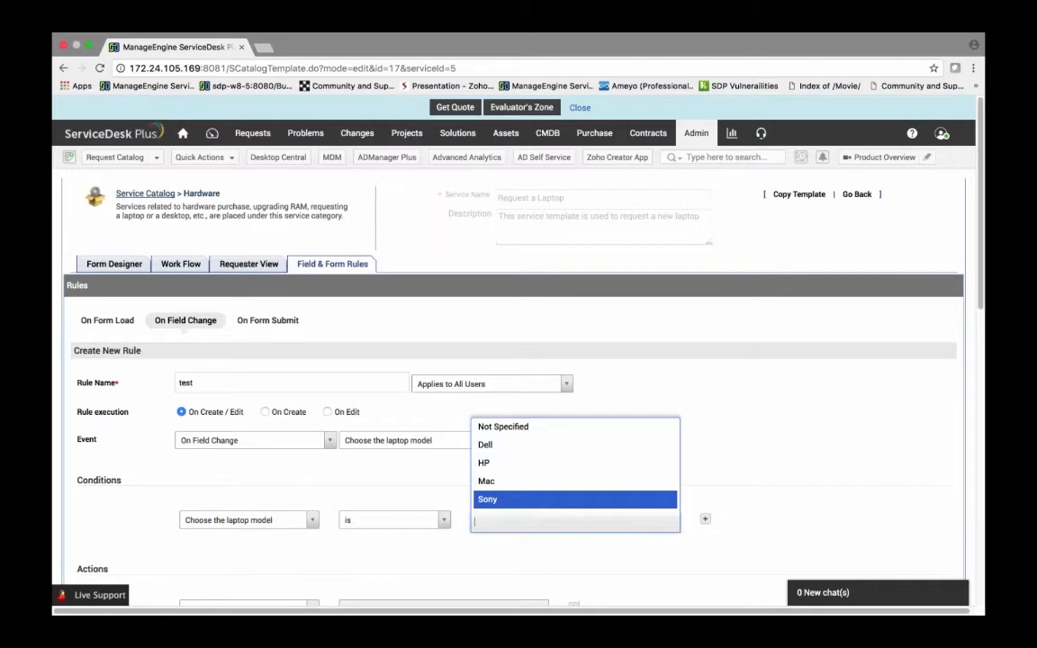
click(490, 445)
Step: Add a Set Task action to the rule that sets the task Provide the requested laptop
scroll(403, 504, down, 1)
scroll(401, 504, down, 5)
scroll(208, 347, up, 2)
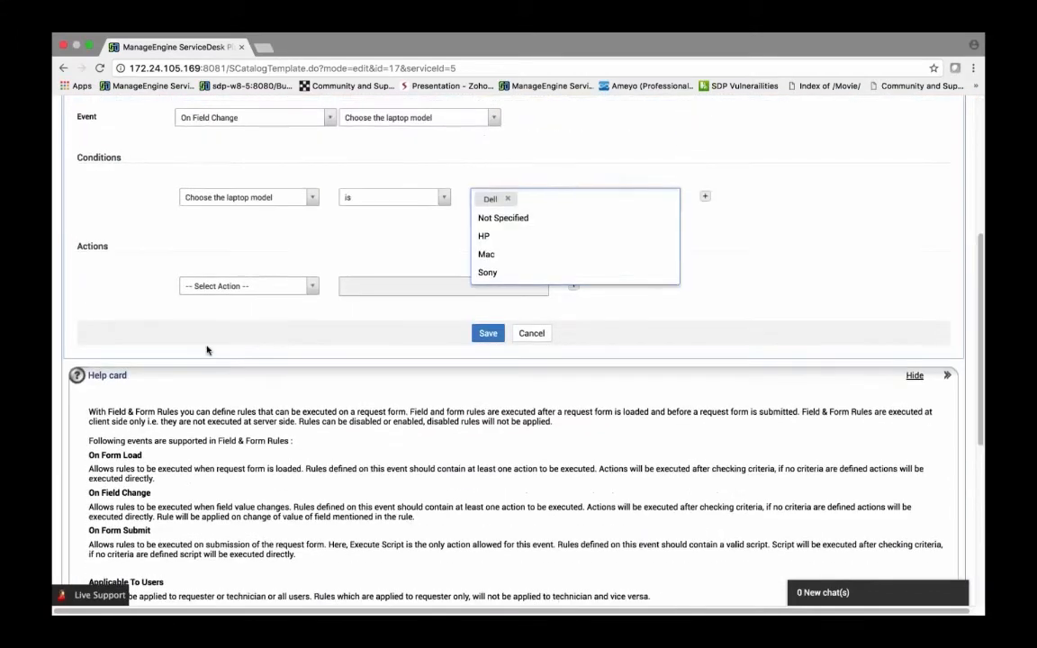
click(243, 288)
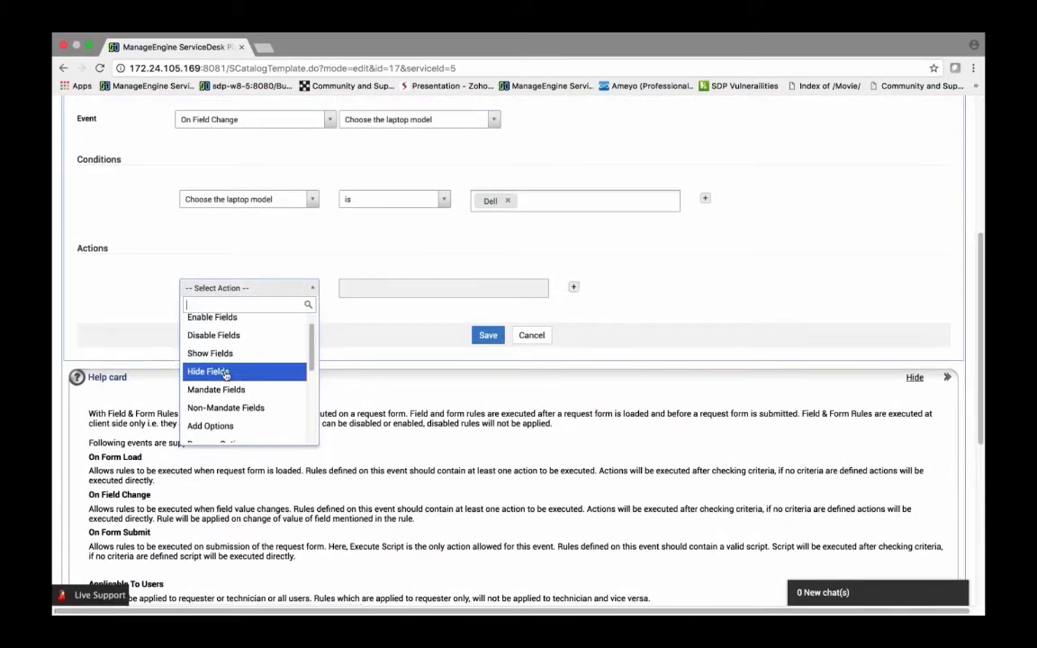
scroll(216, 373, down, 2)
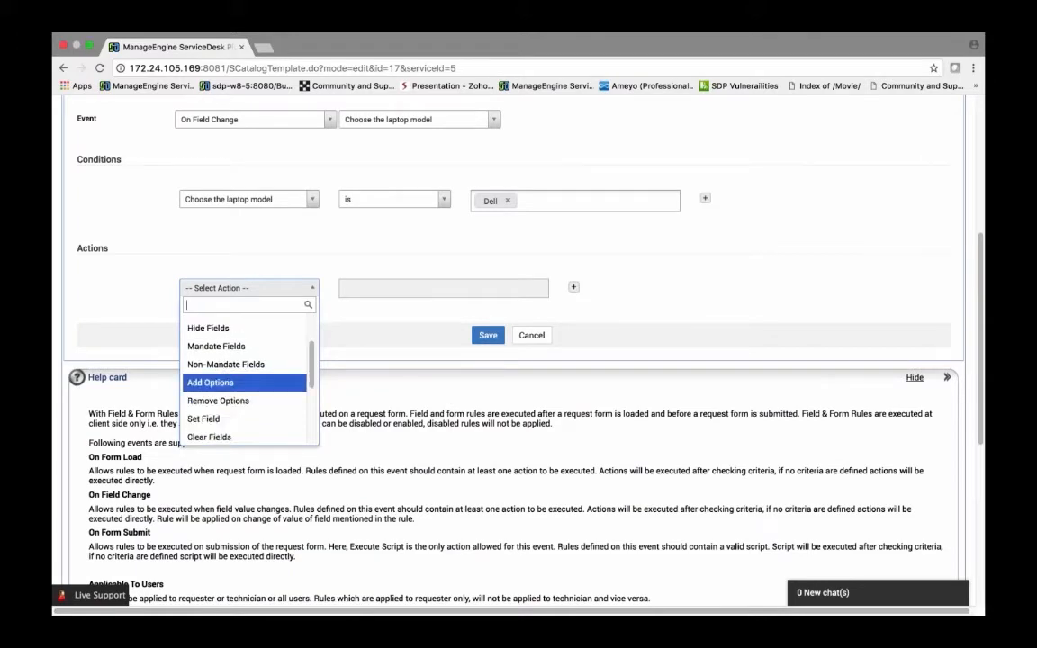
scroll(220, 389, down, 3)
click(219, 401)
click(405, 288)
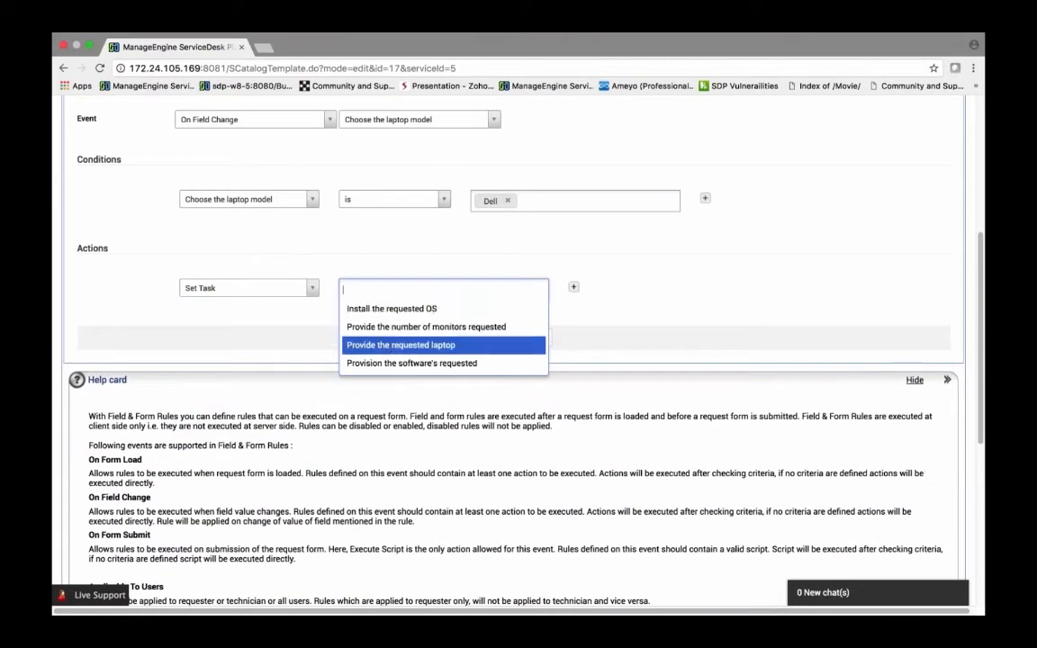
click(353, 345)
click(284, 320)
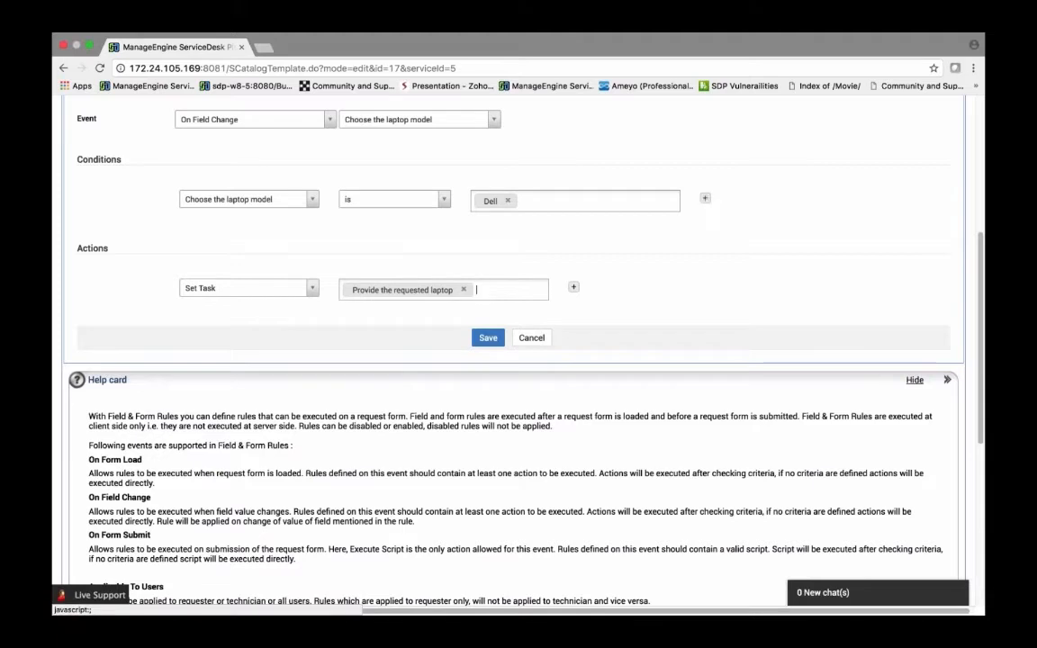
Step: Add HP, Mac and Sony to the condition's laptop model values and save the test rule
click(585, 200)
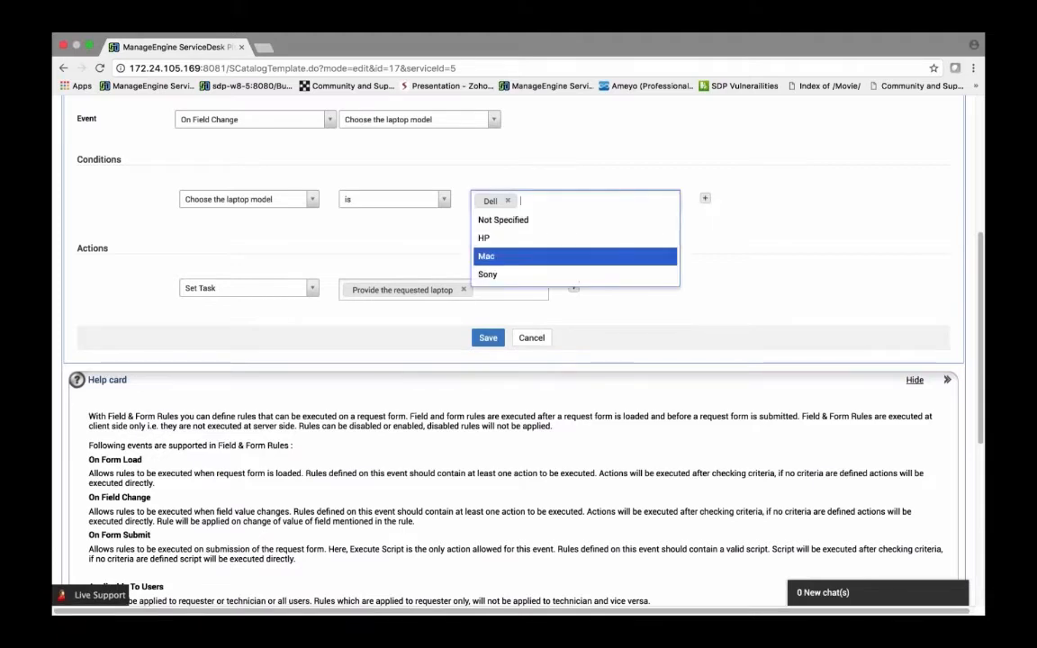
click(506, 239)
click(504, 239)
click(499, 250)
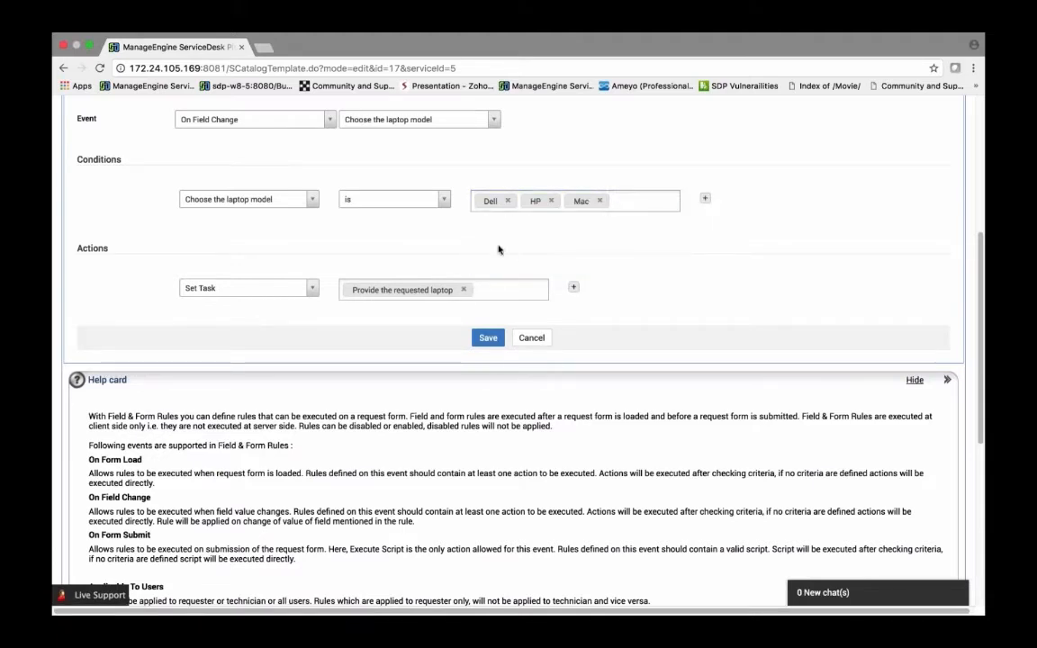
click(630, 201)
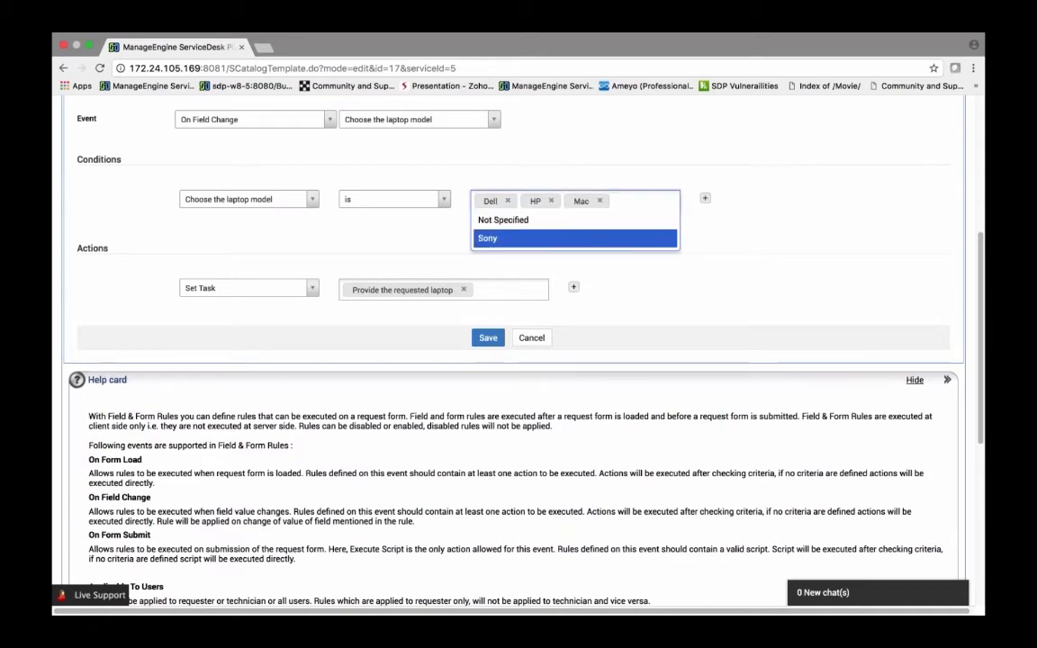
click(487, 237)
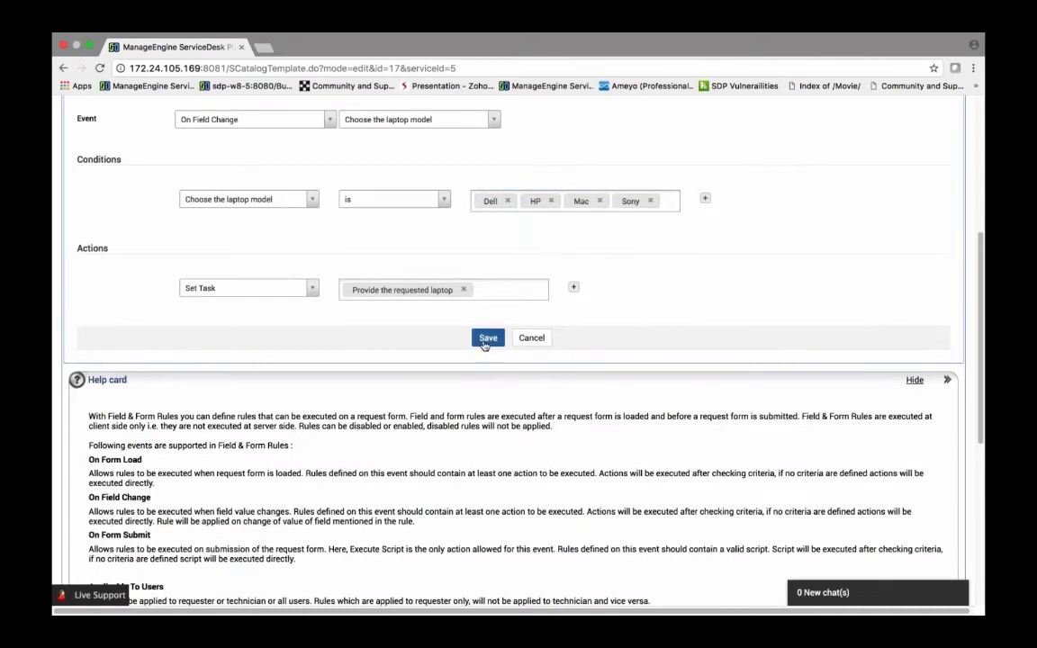
click(488, 338)
scroll(481, 342, up, 5)
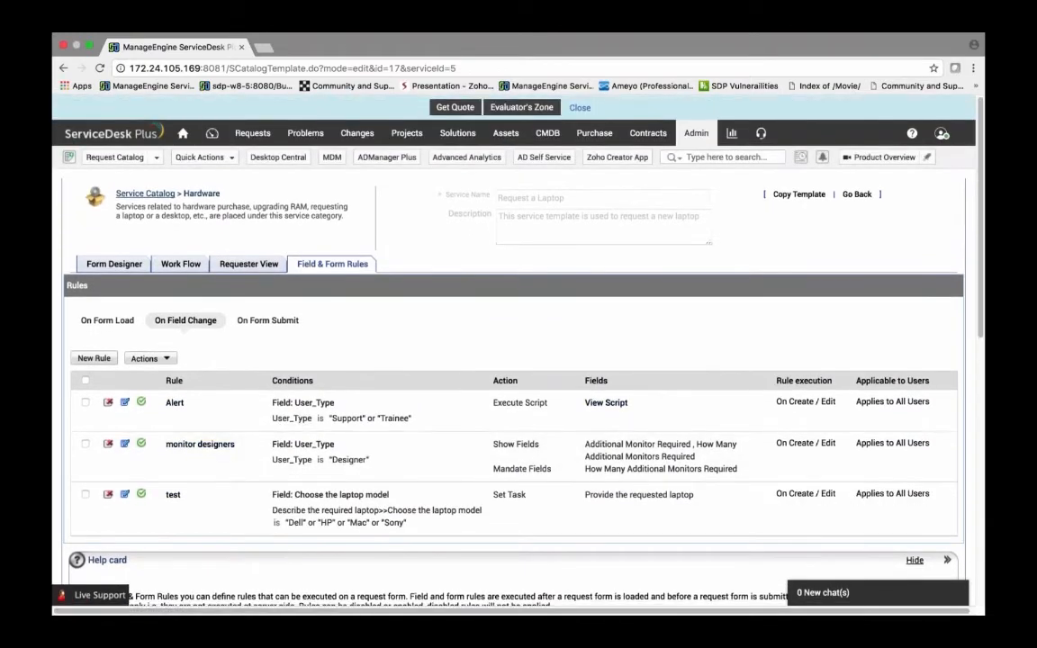
Step: Start a new Request a Laptop request from the Hardware request catalog and choose Dell as the laptop model
click(114, 156)
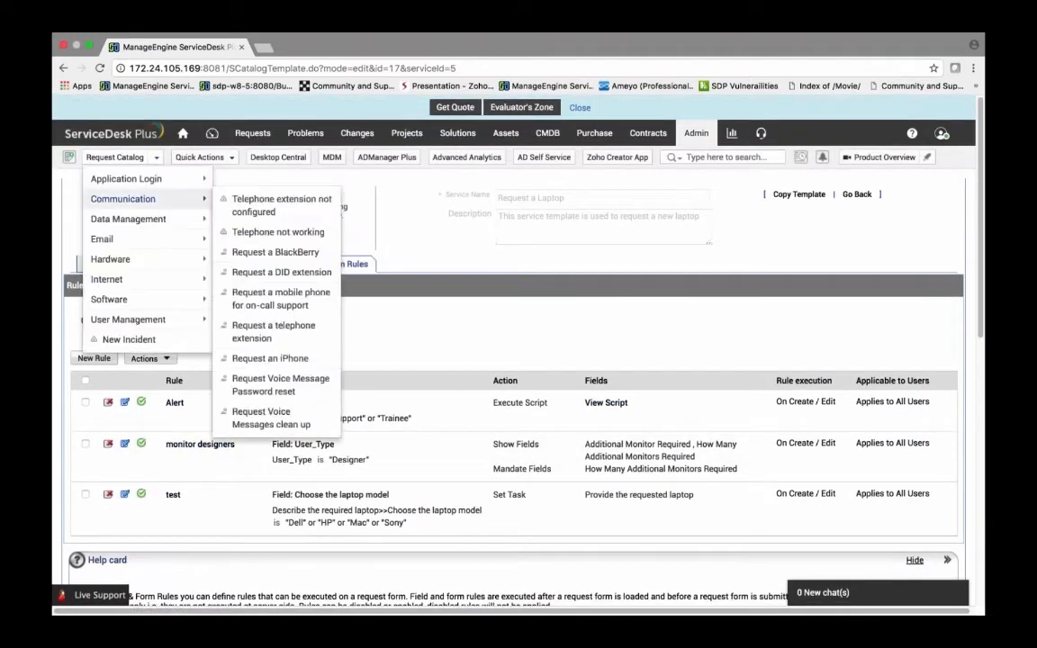
mouse_move(135, 221)
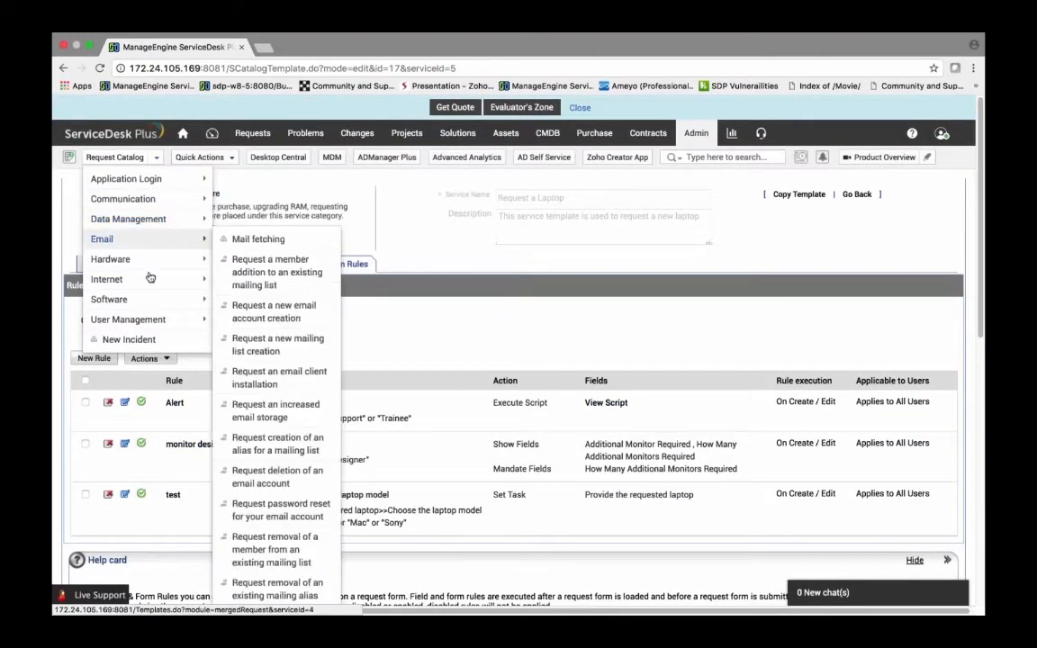
mouse_move(150, 277)
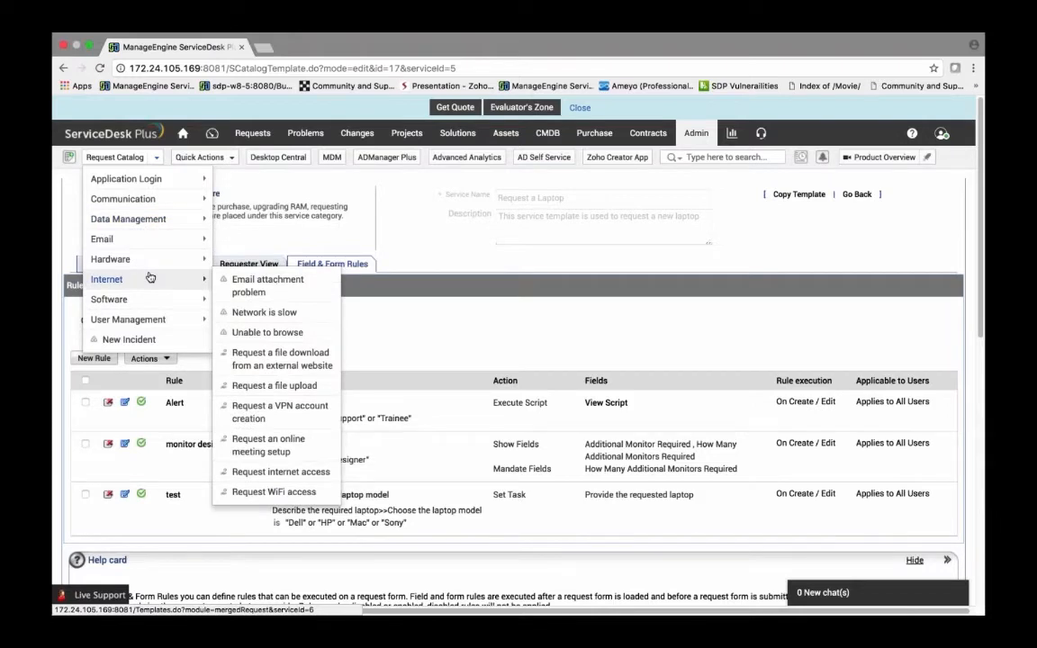
mouse_move(126, 259)
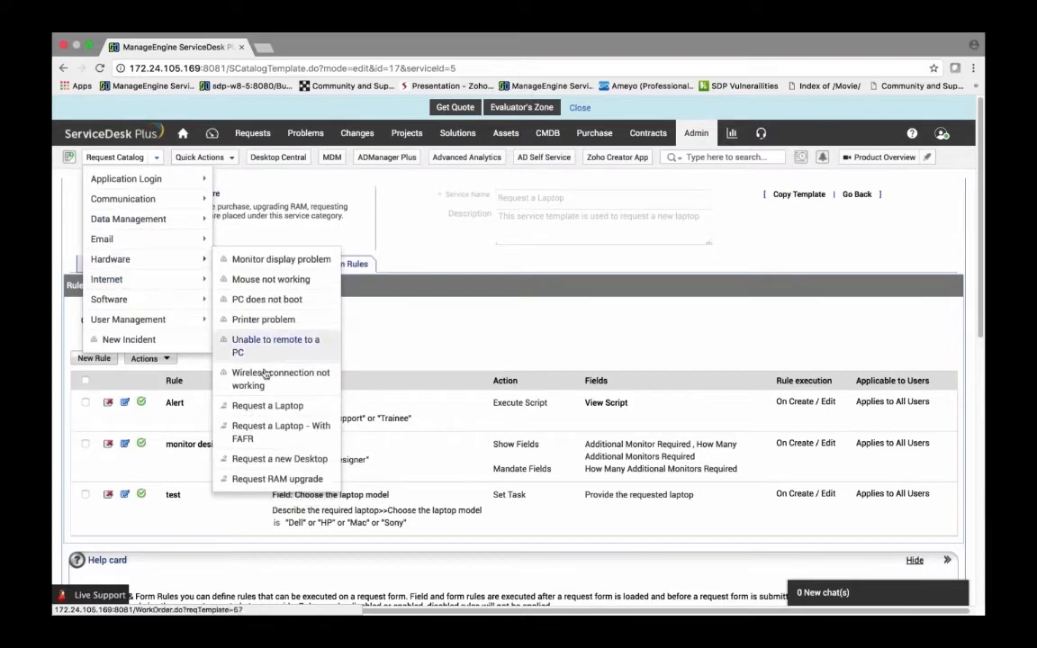
click(263, 403)
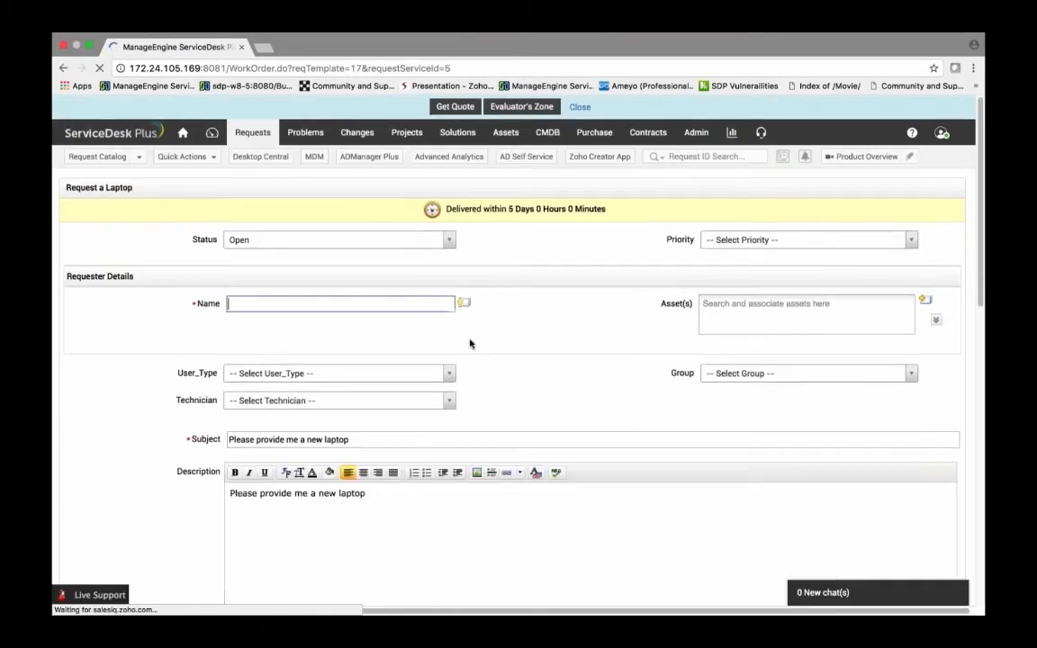
scroll(332, 389, down, 5)
scroll(332, 389, down, 3)
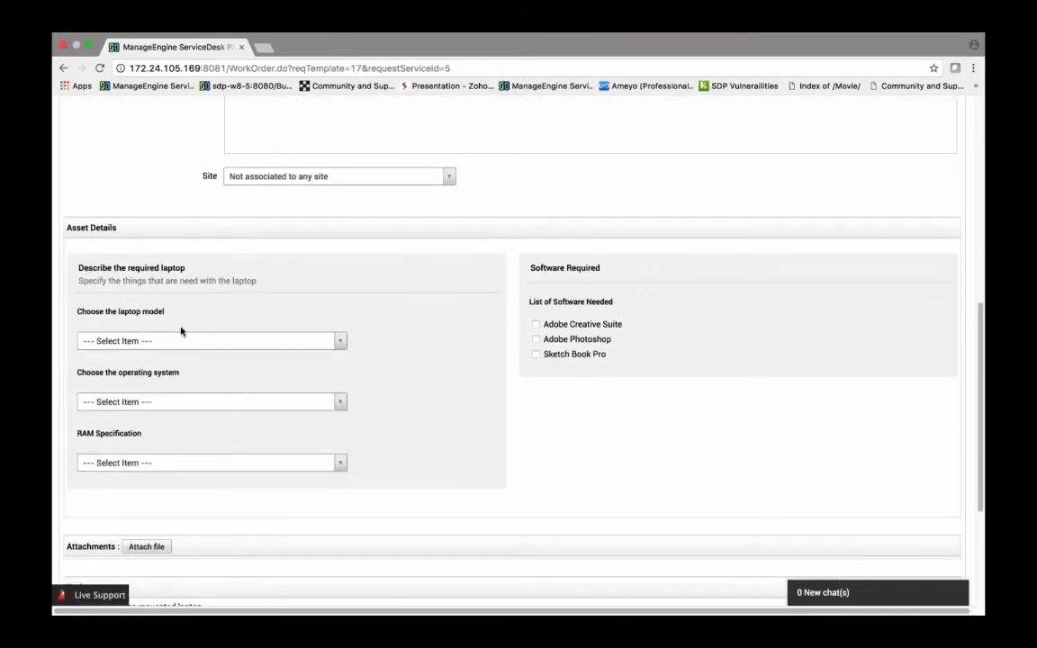
click(126, 340)
click(153, 396)
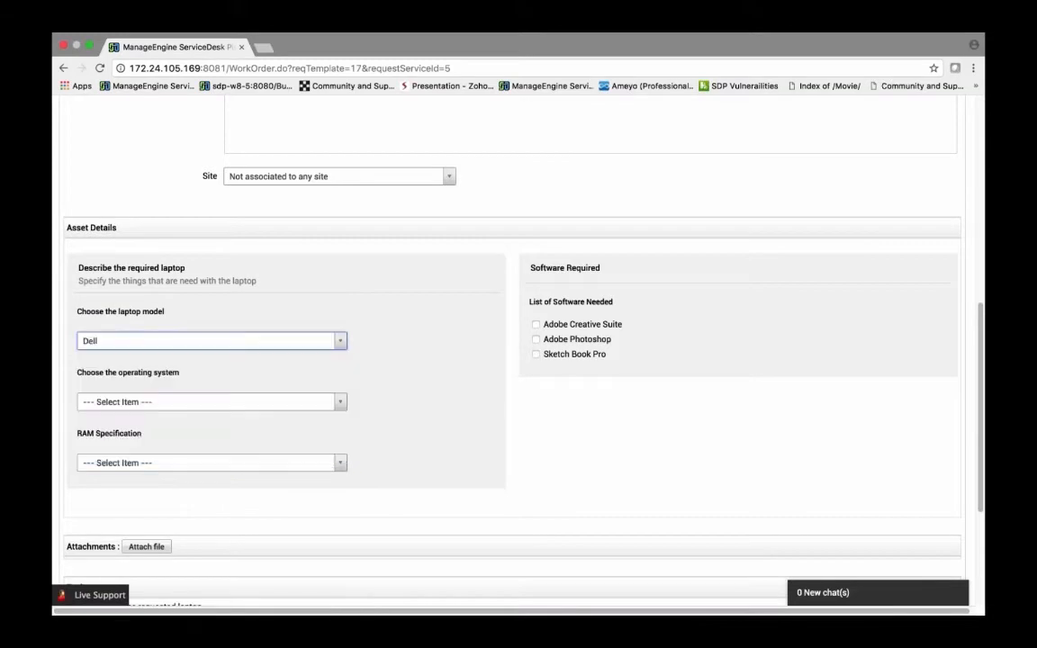
scroll(555, 375, down, 2)
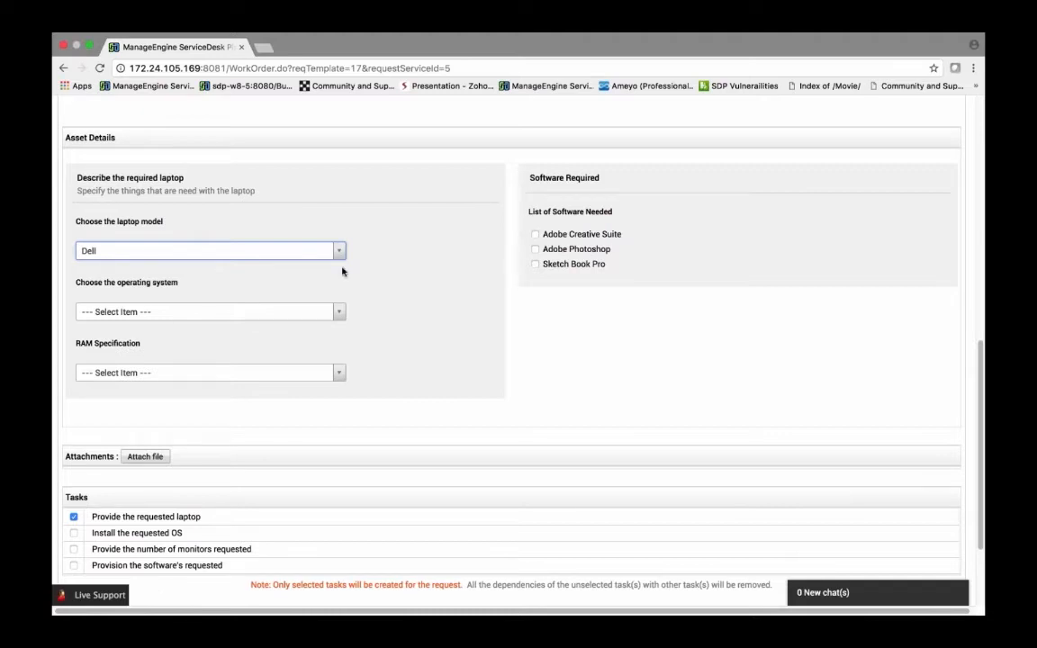
Step: Open the Custom Triggers page in the admin settings
scroll(342, 271, up, 10)
scroll(518, 360, up, 2)
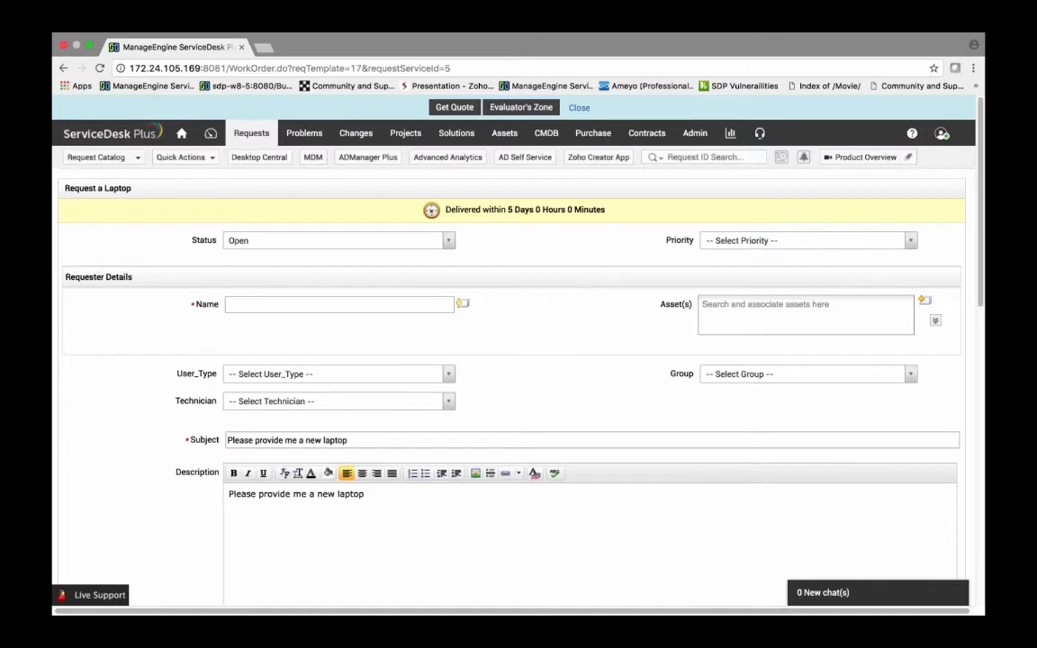
click(702, 142)
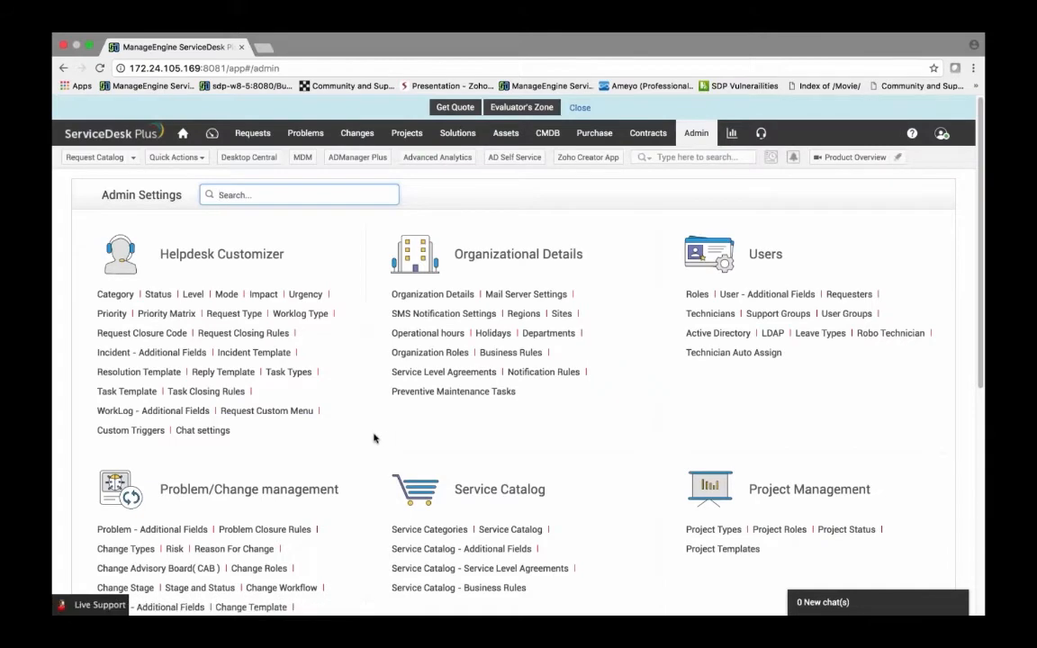
click(130, 430)
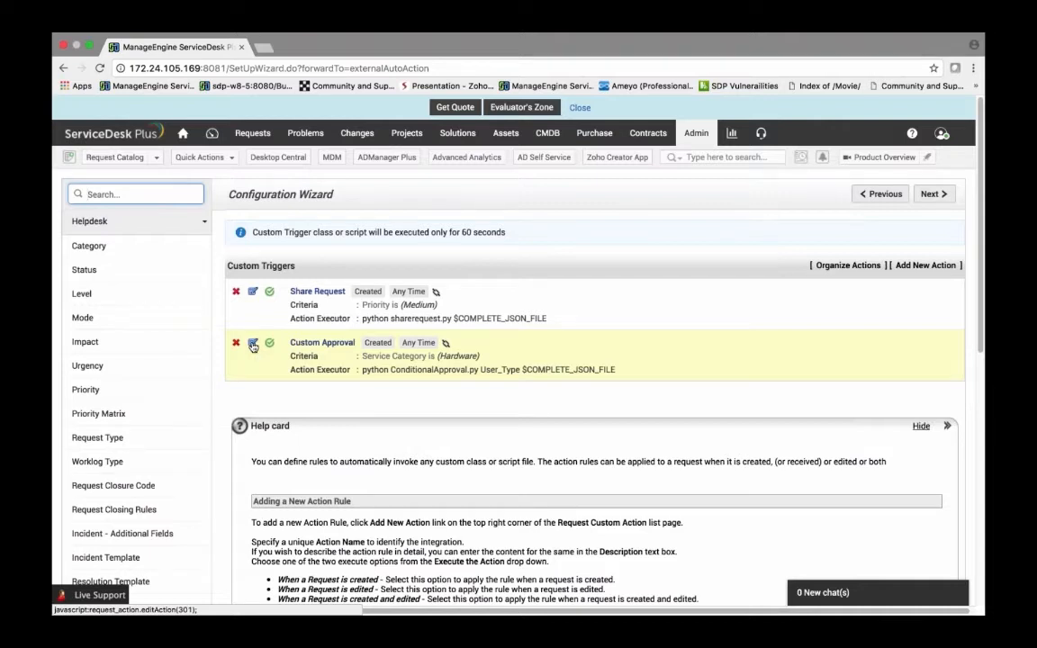
Step: Open the Custom Approval trigger for editing and highlight the default custom scripts directory path
click(253, 345)
scroll(270, 363, down, 1)
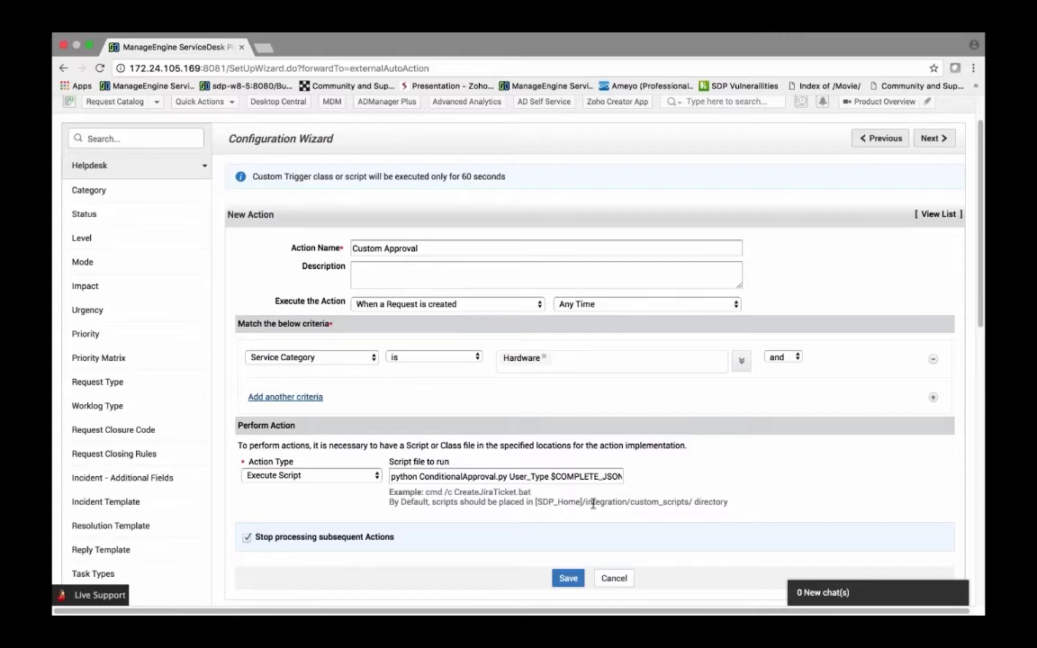
drag(587, 503, 727, 502)
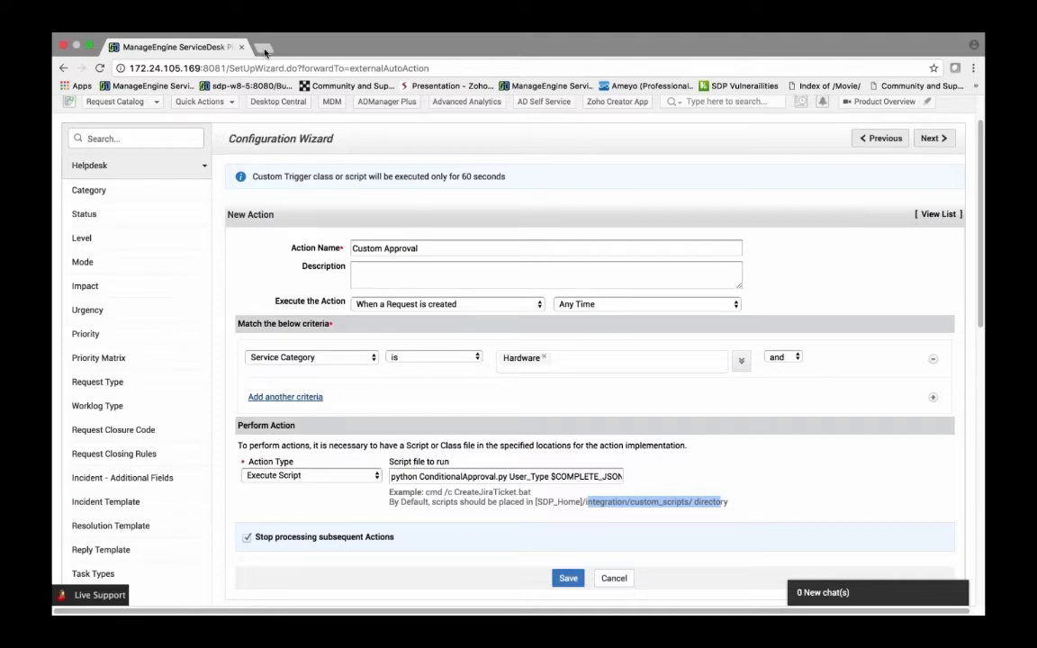
Step: Open resources.manageengine.com in a new tab and browse its Resources list of scripts
key(super+t)
text(res)
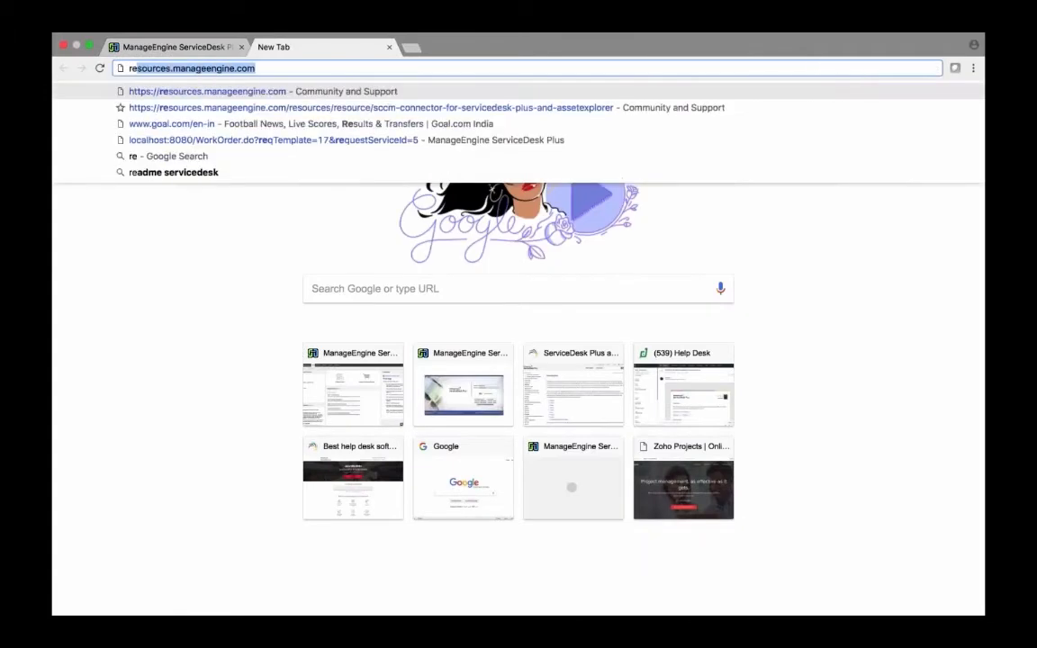
click(266, 91)
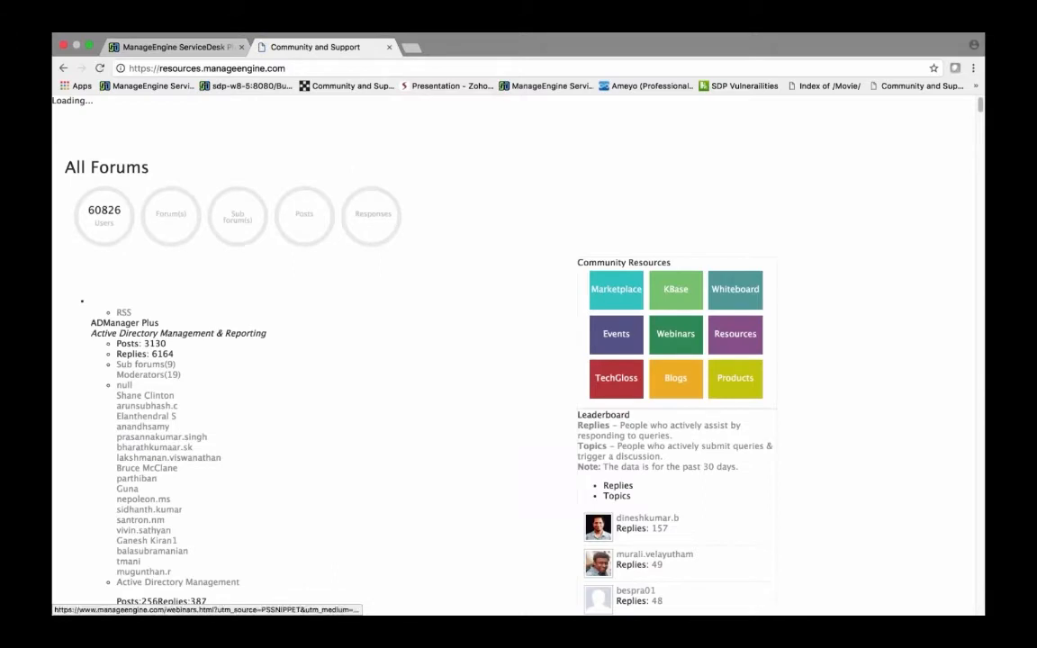
click(730, 342)
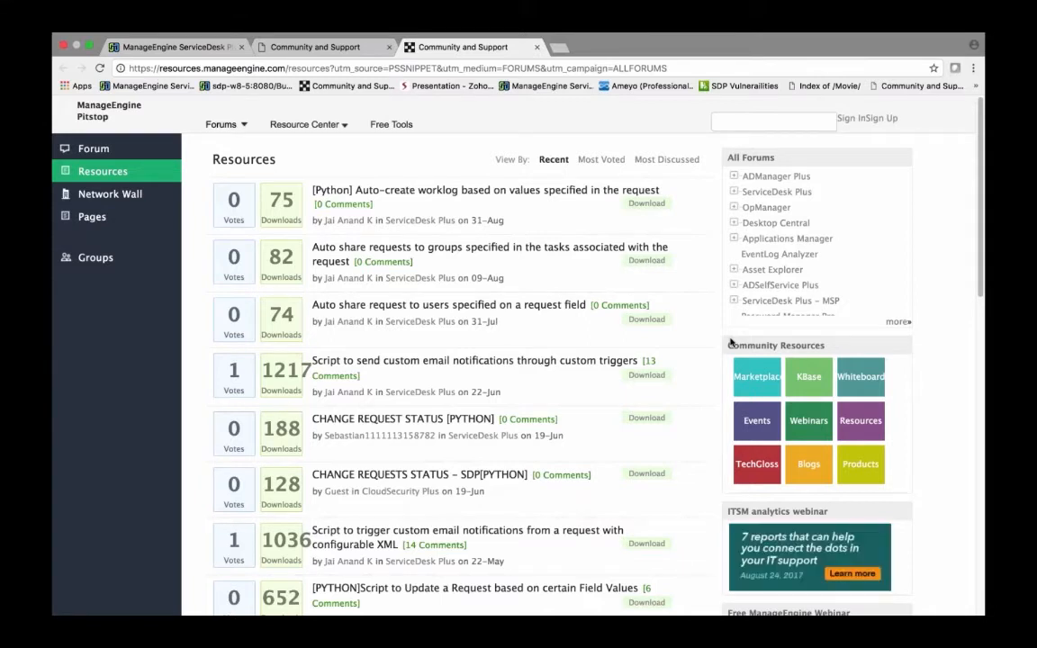
scroll(540, 363, down, 1)
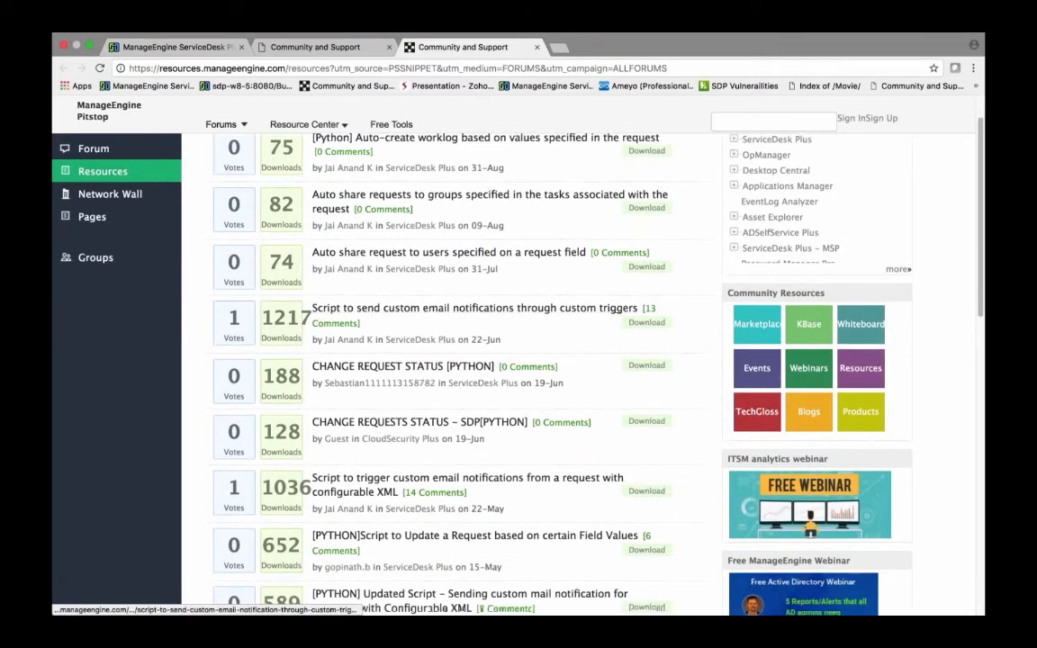
scroll(540, 363, up, 1)
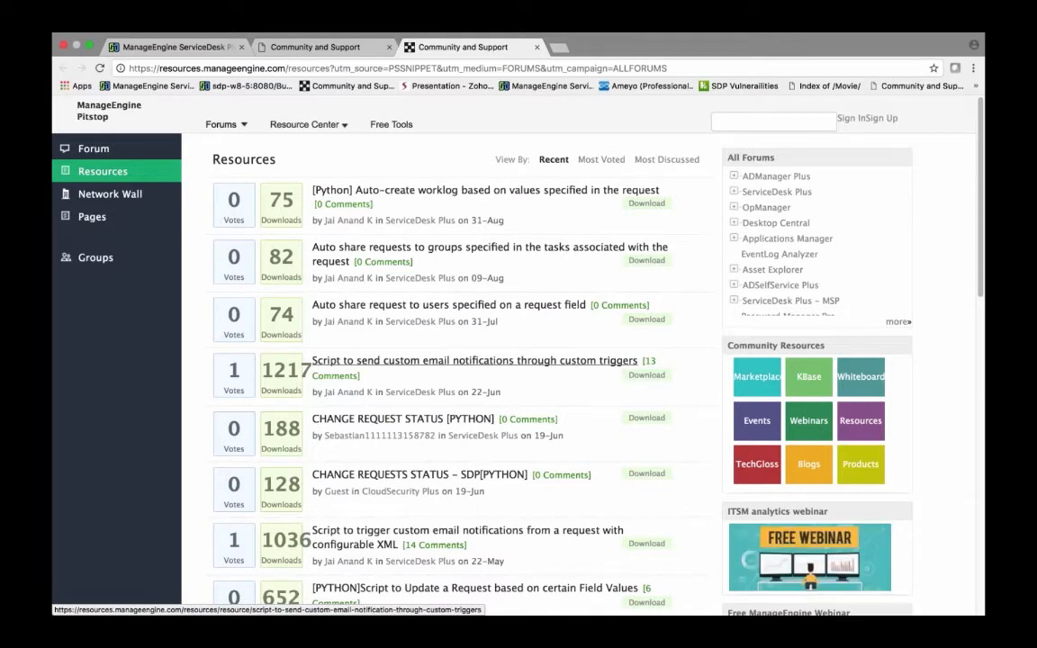
mouse_move(226, 124)
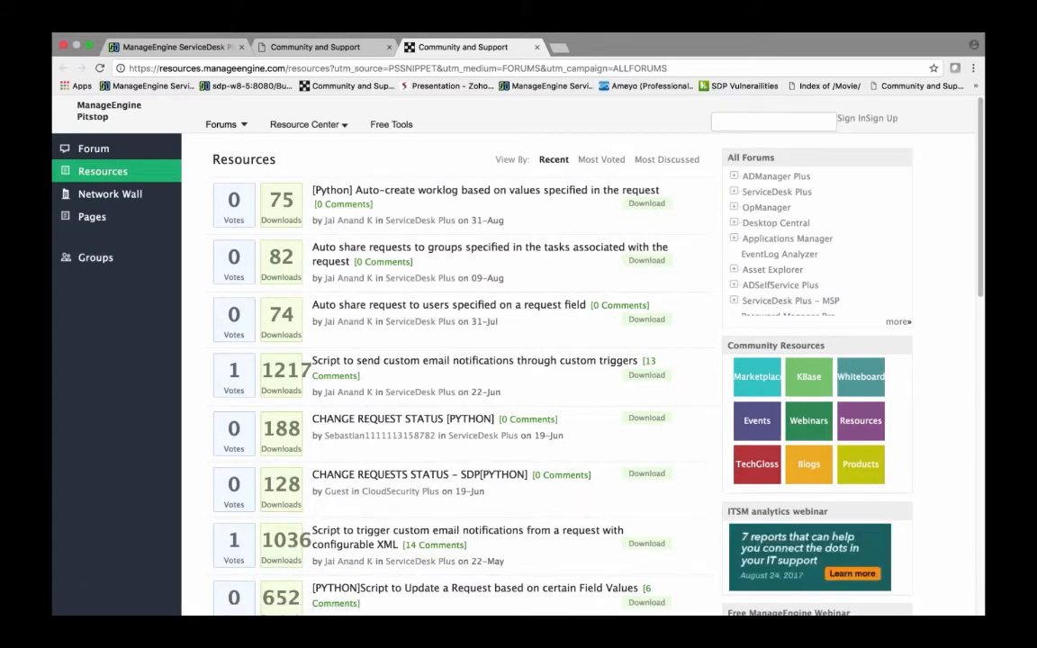
Step: Return to the ServiceDesk Plus tab and save the Custom Approval trigger
click(171, 47)
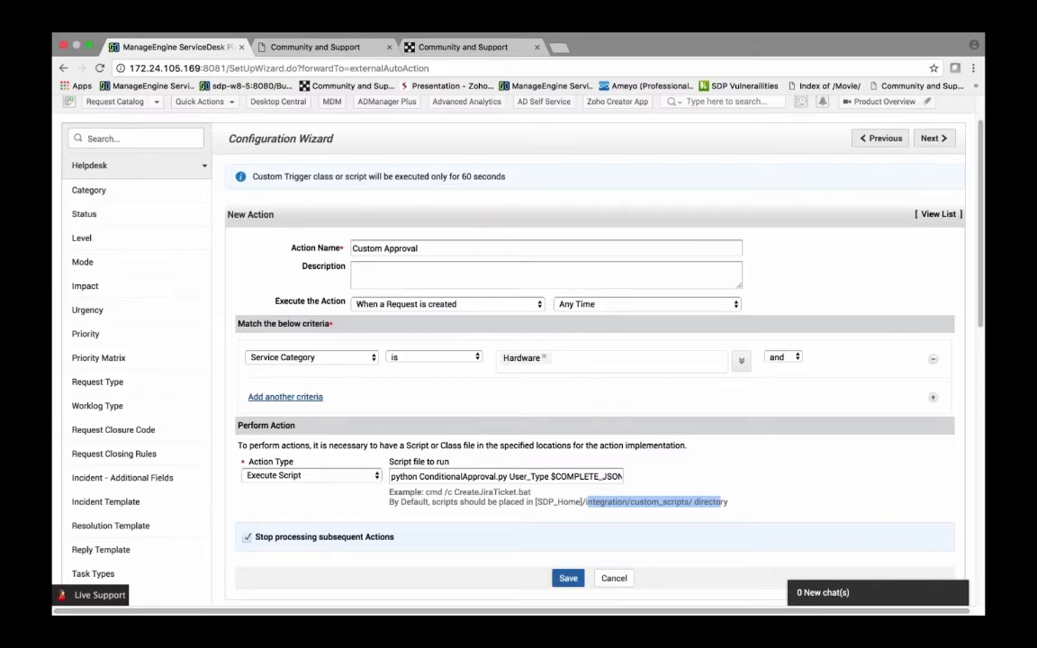
click(568, 578)
Step: Open the Work Flow settings of the Request a Laptop template in the Hardware service catalog
click(691, 138)
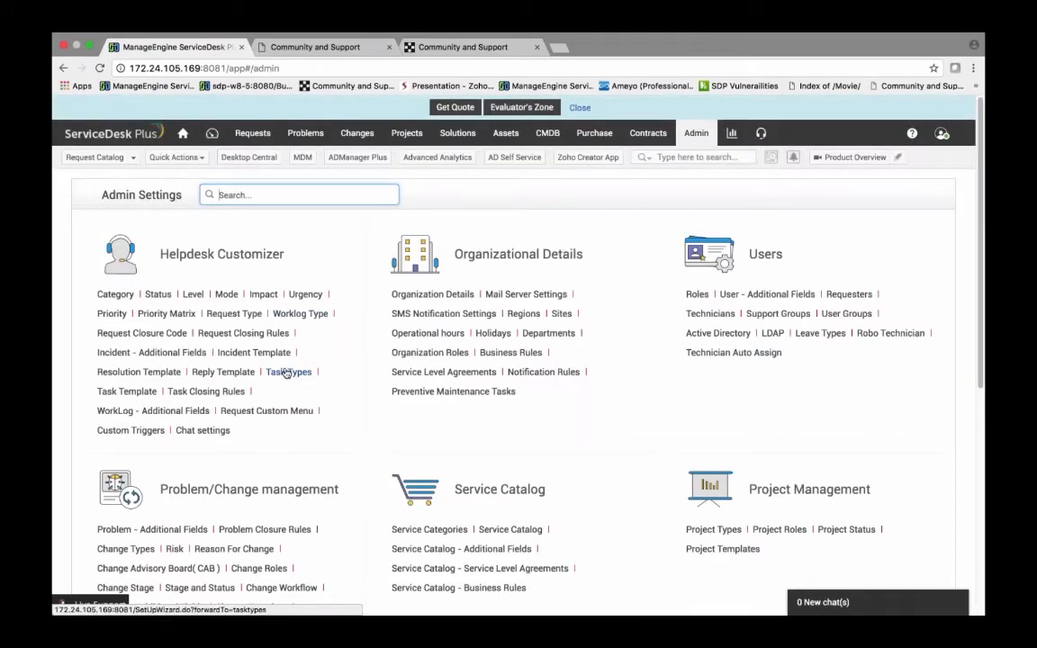
scroll(504, 522, down, 1)
click(510, 515)
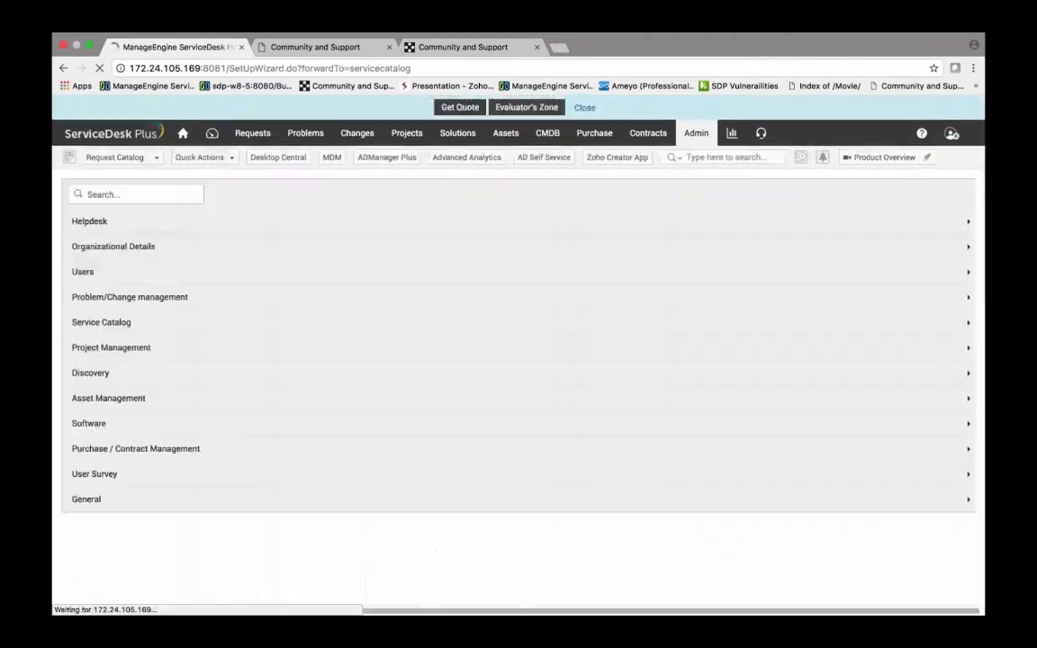
scroll(423, 432, down, 1)
click(387, 402)
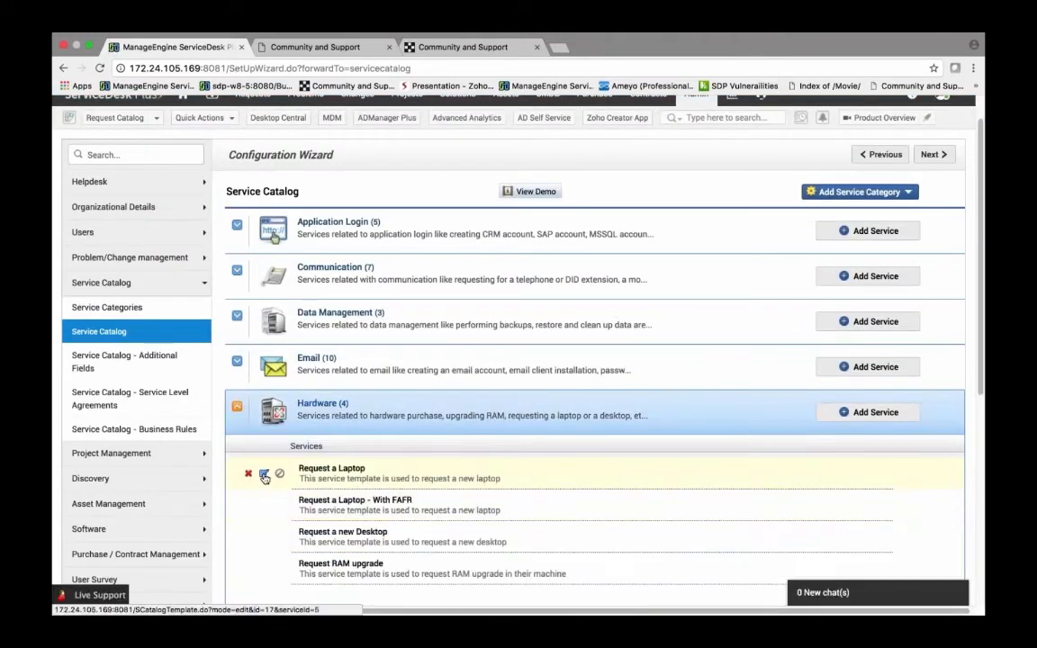
click(263, 477)
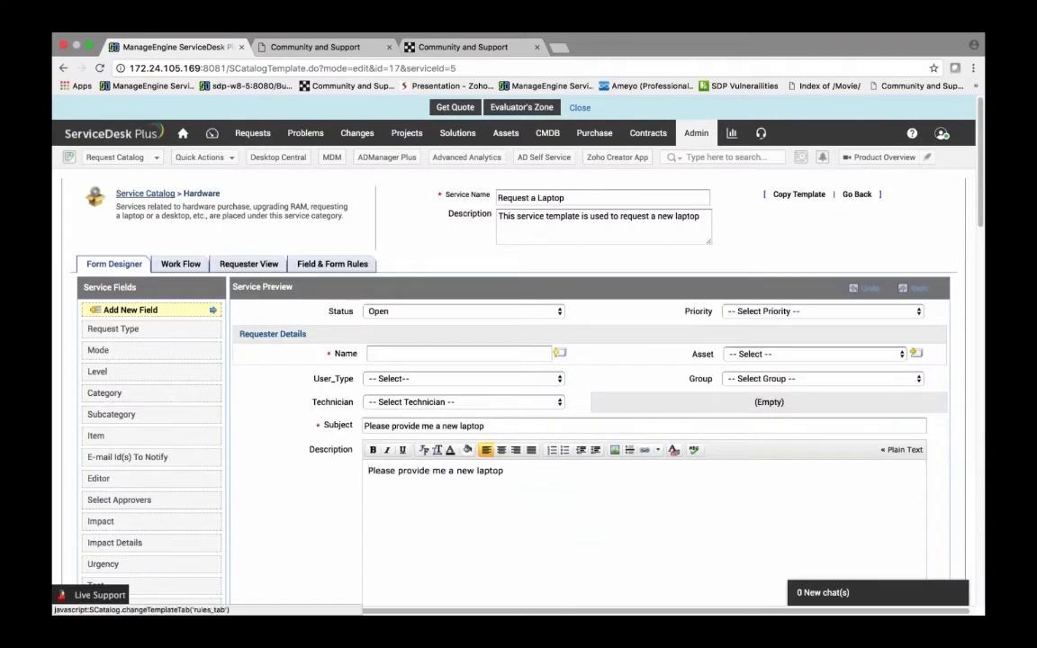
click(180, 264)
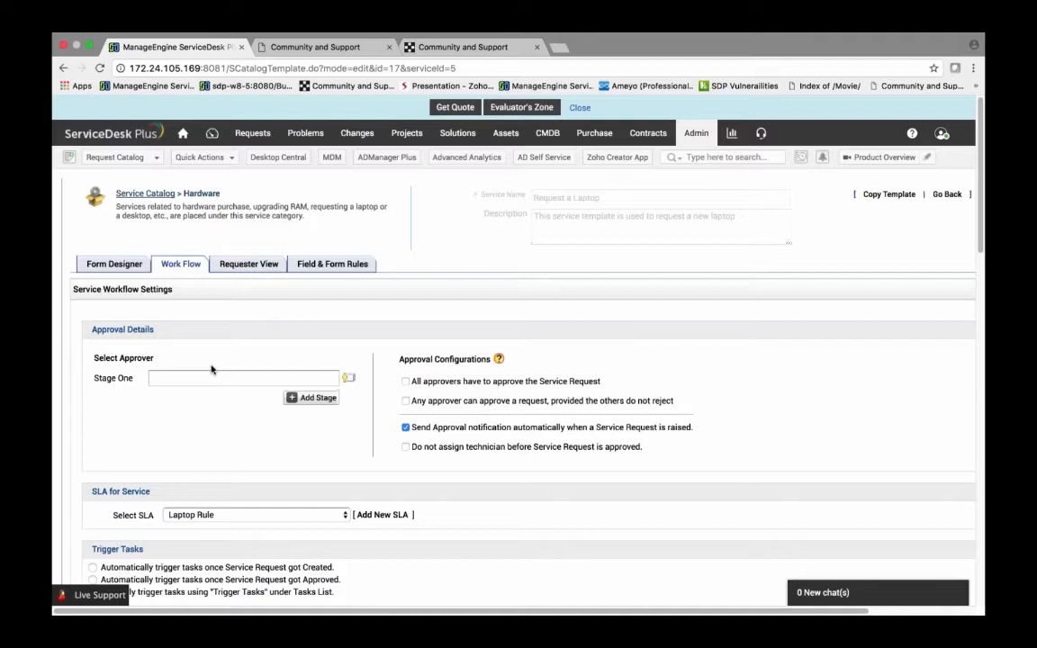
Step: Start a new Request a Laptop request from the Hardware catalog for the guest requester with user type Designer
click(155, 162)
mouse_move(139, 260)
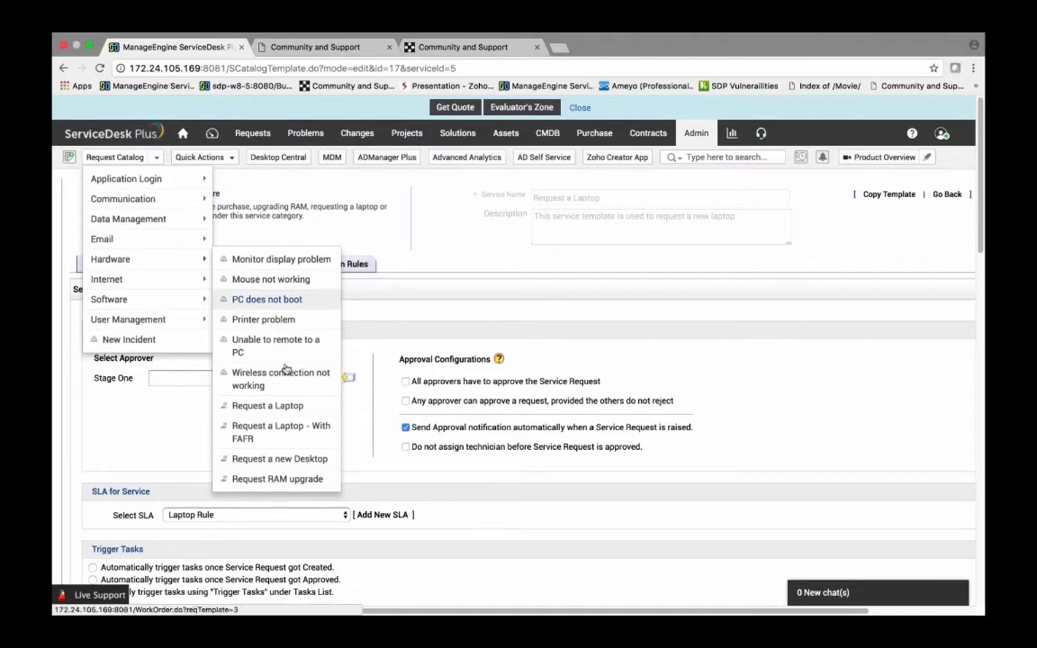
click(280, 405)
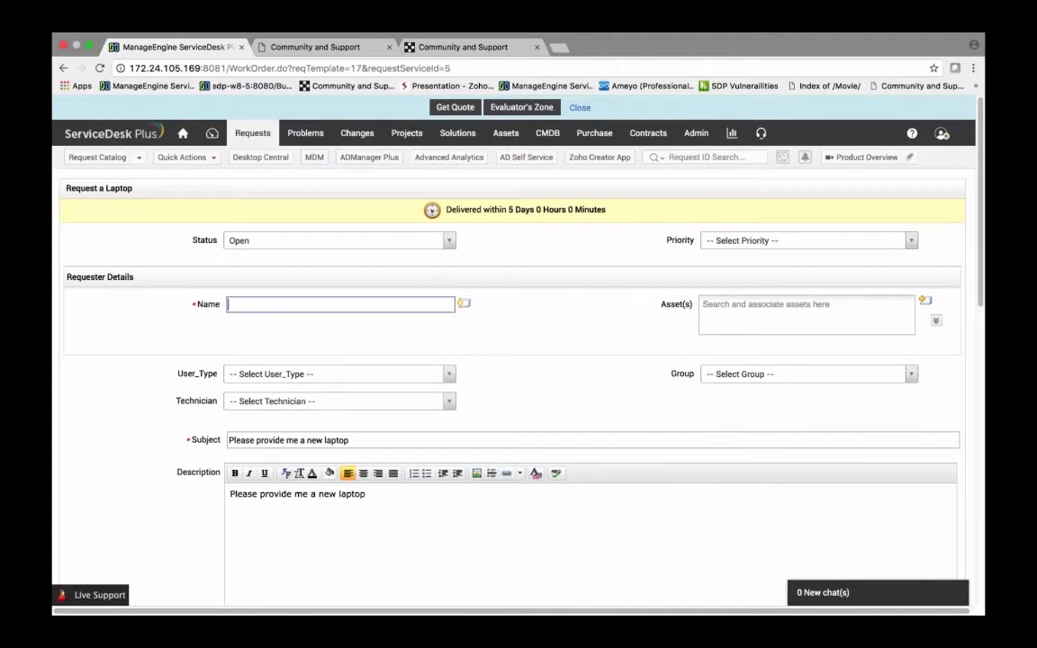
text(guest)
key(Return)
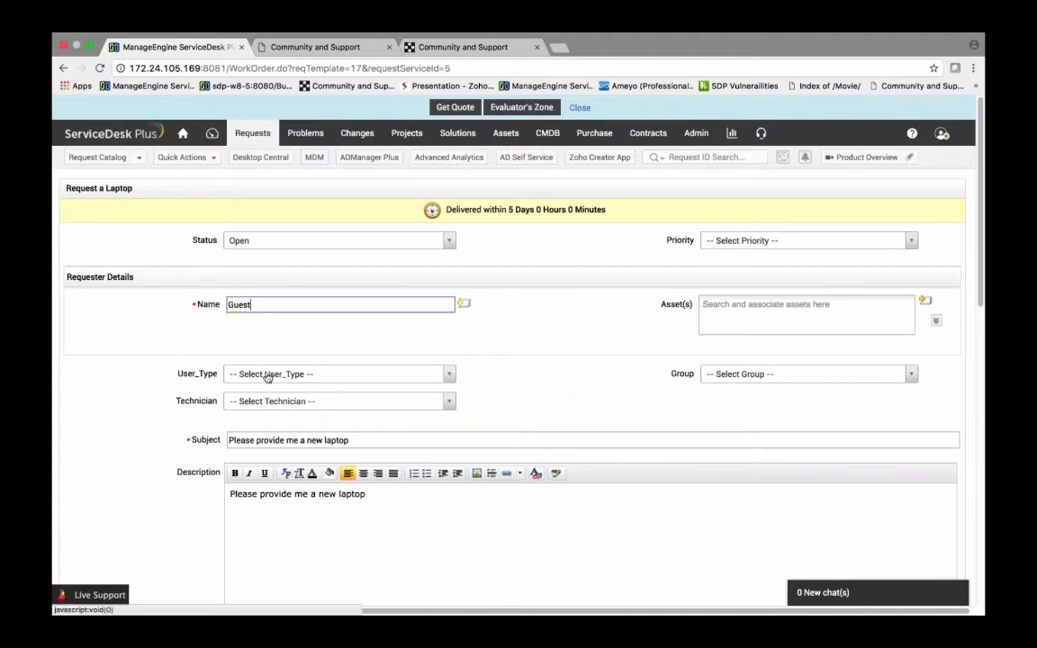
click(271, 375)
click(252, 430)
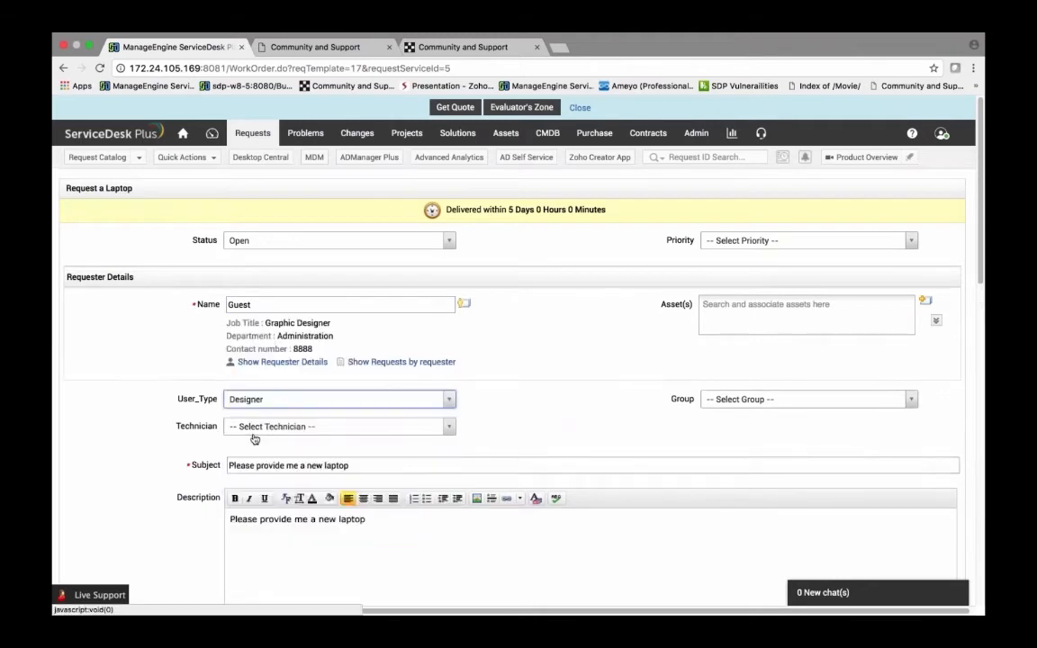
Step: Try to submit the laptop request
scroll(254, 439, down, 1)
scroll(328, 453, down, 1)
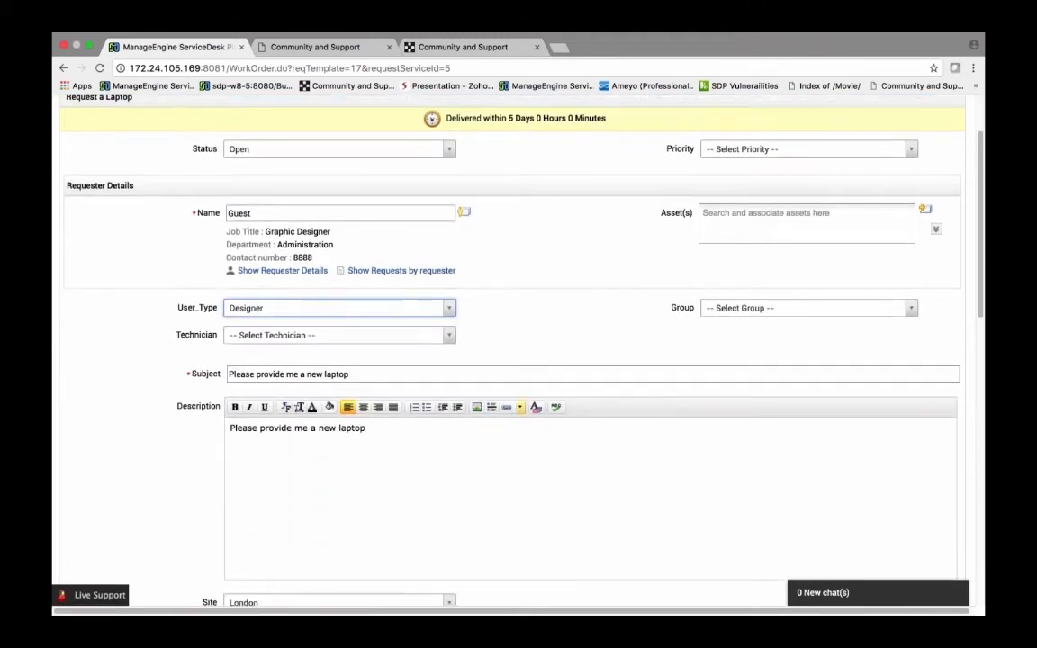
scroll(243, 183, up, 2)
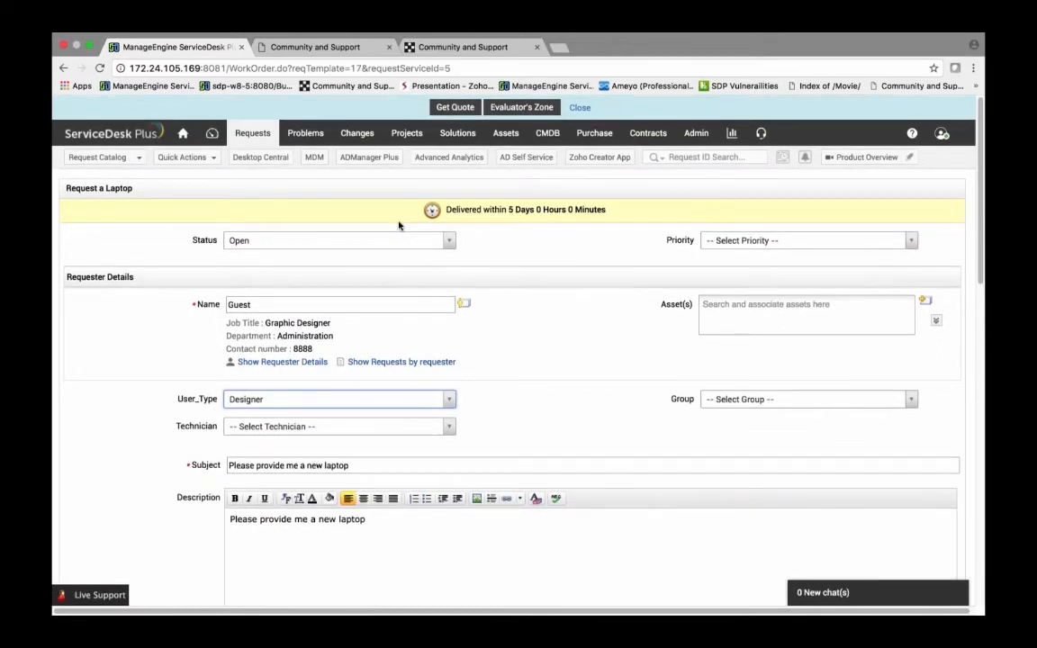
scroll(458, 338, down, 15)
click(467, 555)
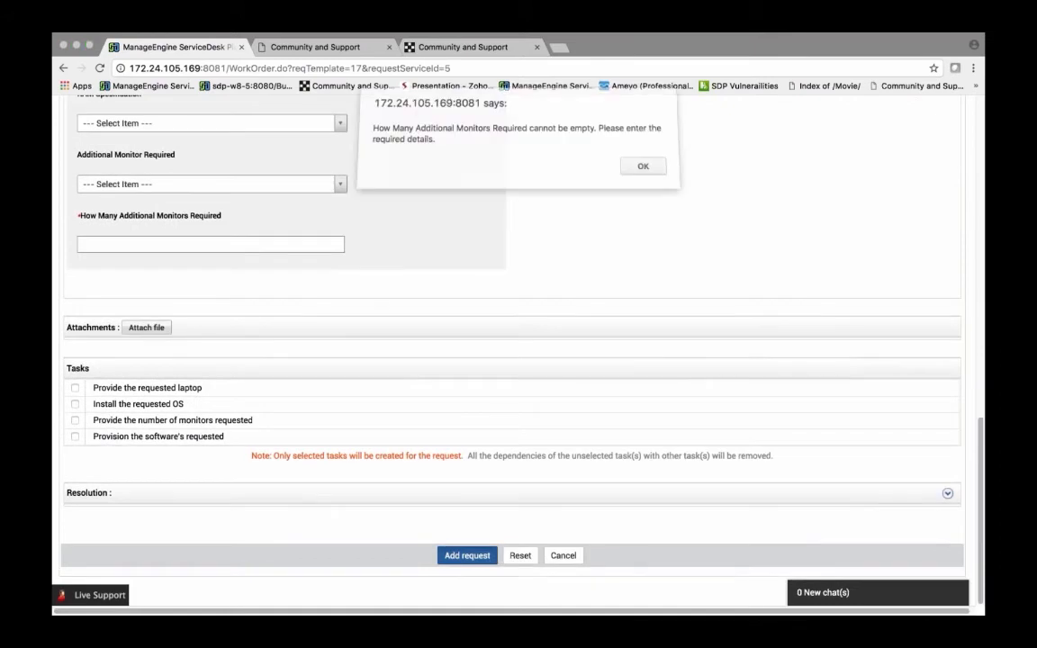
click(640, 171)
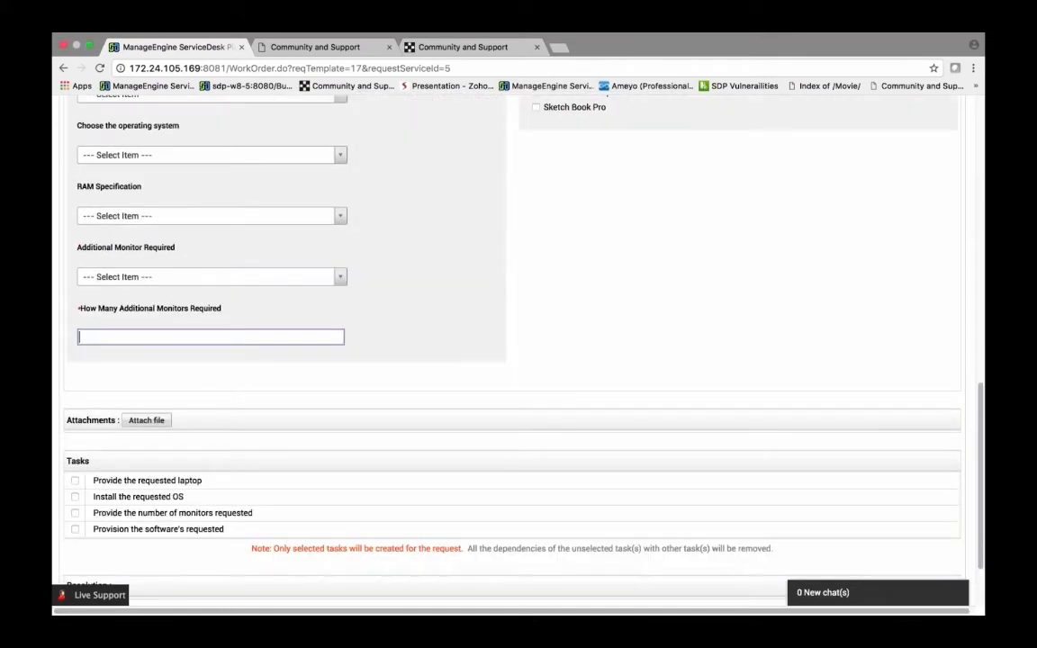
Step: Set Additional Monitor Required to Yes, enter 1 additional monitor, and submit the laptop request
click(211, 276)
click(117, 349)
text(1)
scroll(359, 434, down, 2)
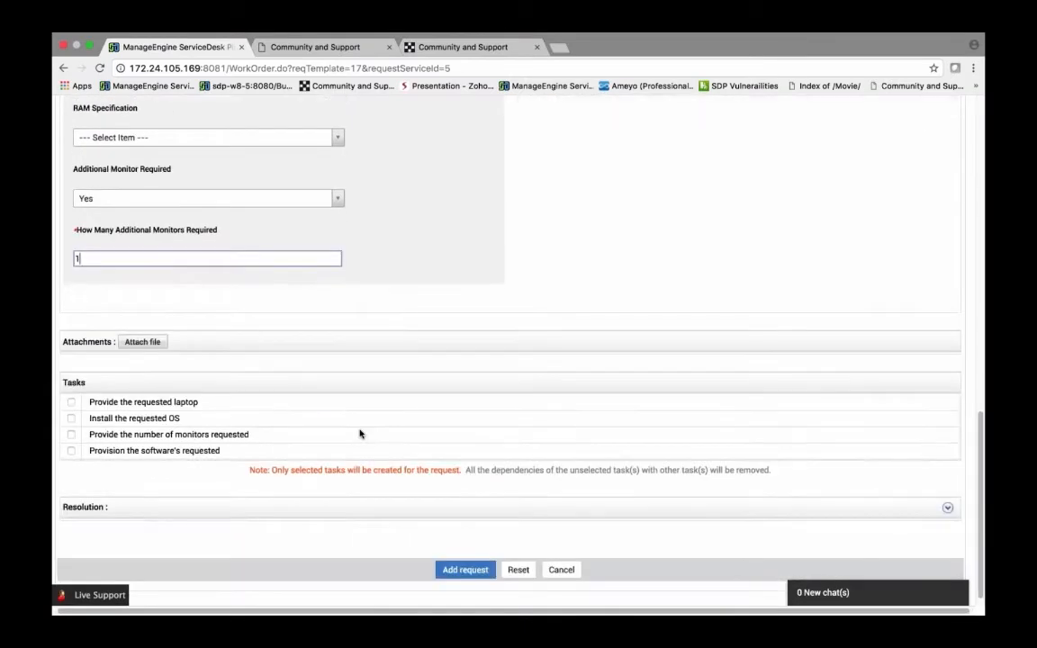
click(455, 550)
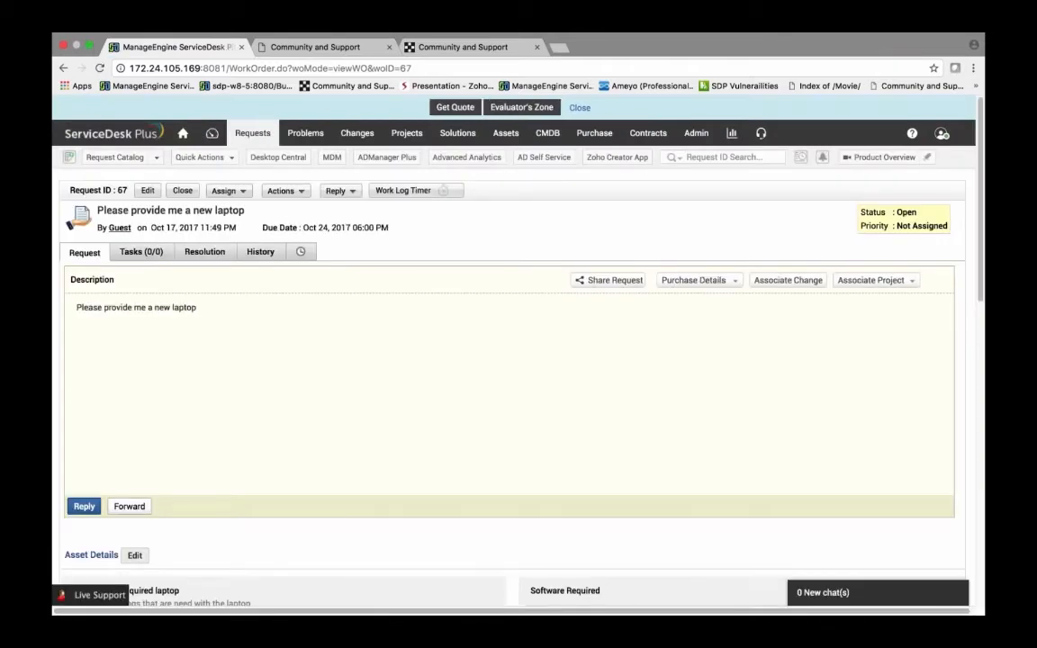
Step: Review the new request's history entries for the Custom Approval action and its result message
click(261, 252)
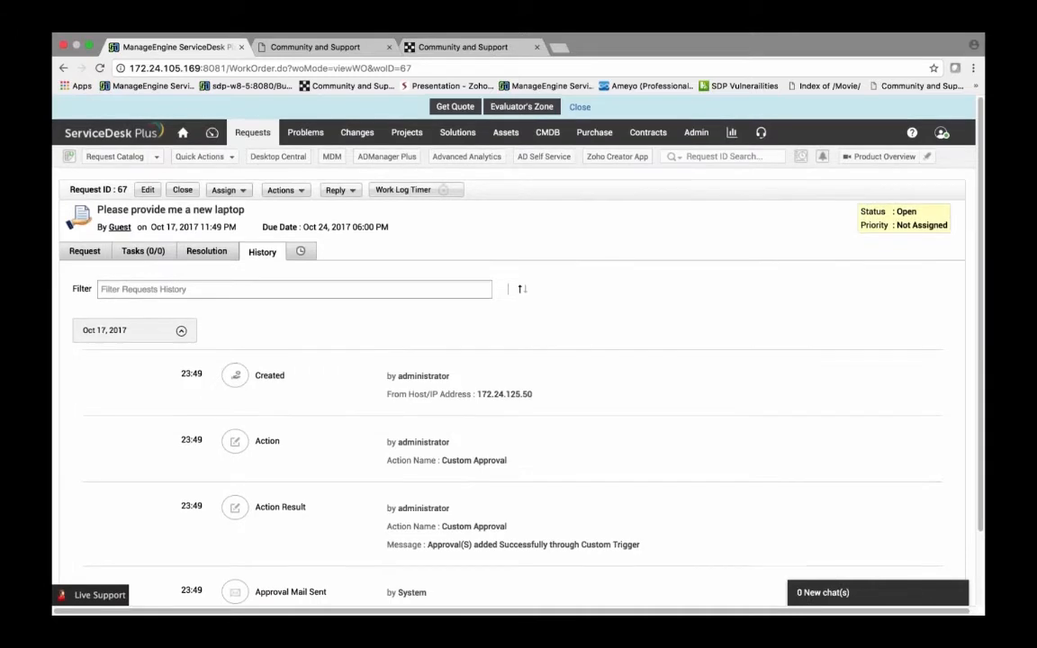
scroll(278, 466, down, 2)
drag(256, 451, 514, 463)
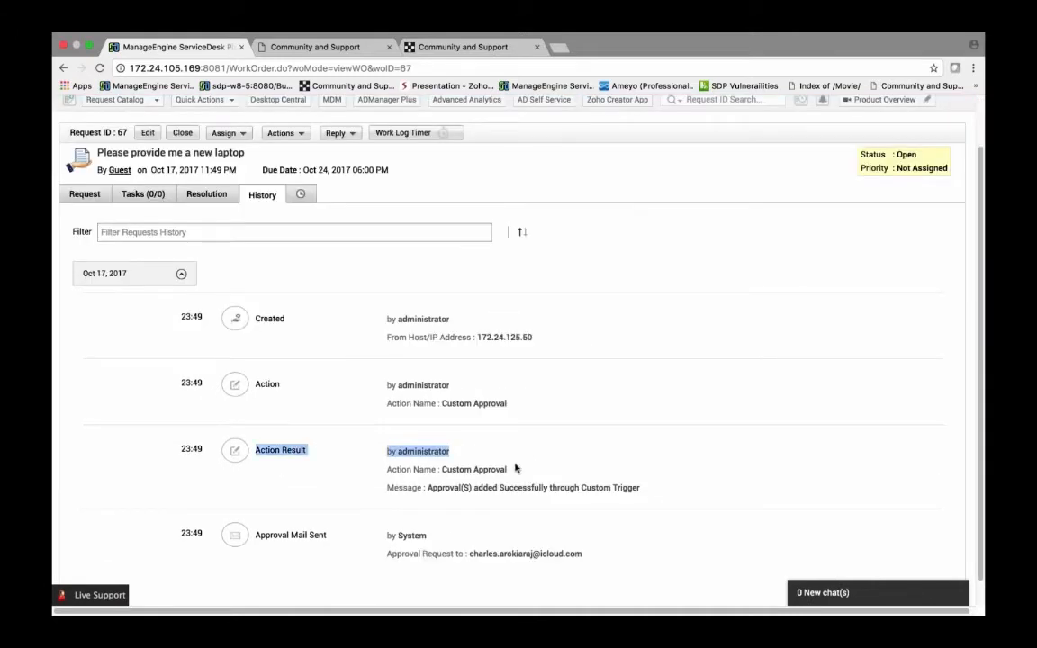
drag(432, 487, 639, 488)
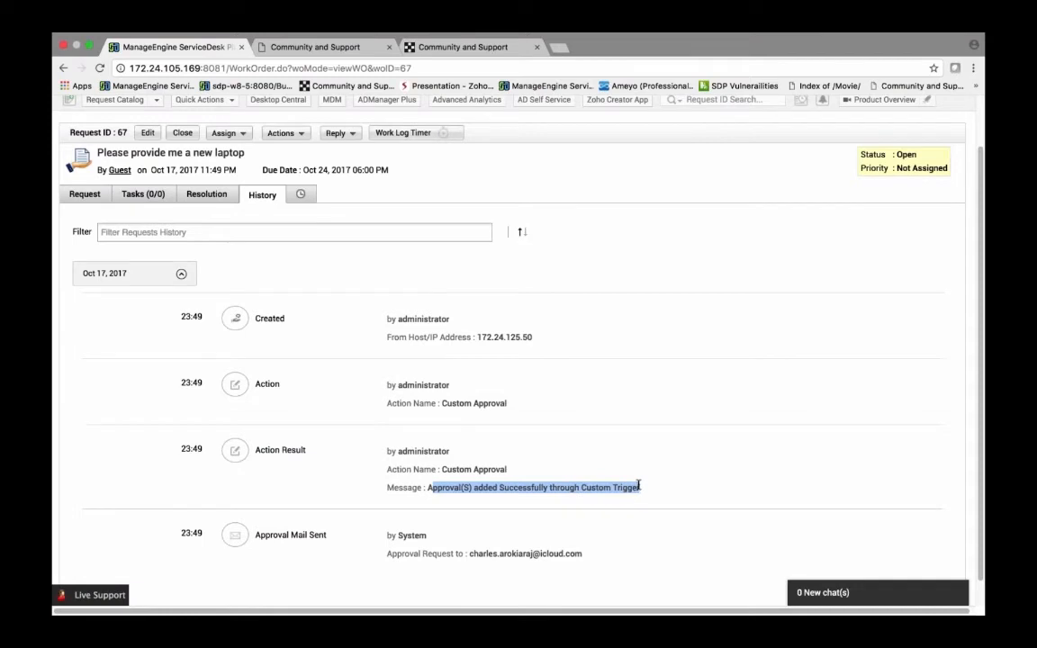
Step: Reload the request and open its Approvals tab to inspect the stage one approvers
scroll(612, 432, up, 2)
drag(417, 68, 121, 68)
key(Return)
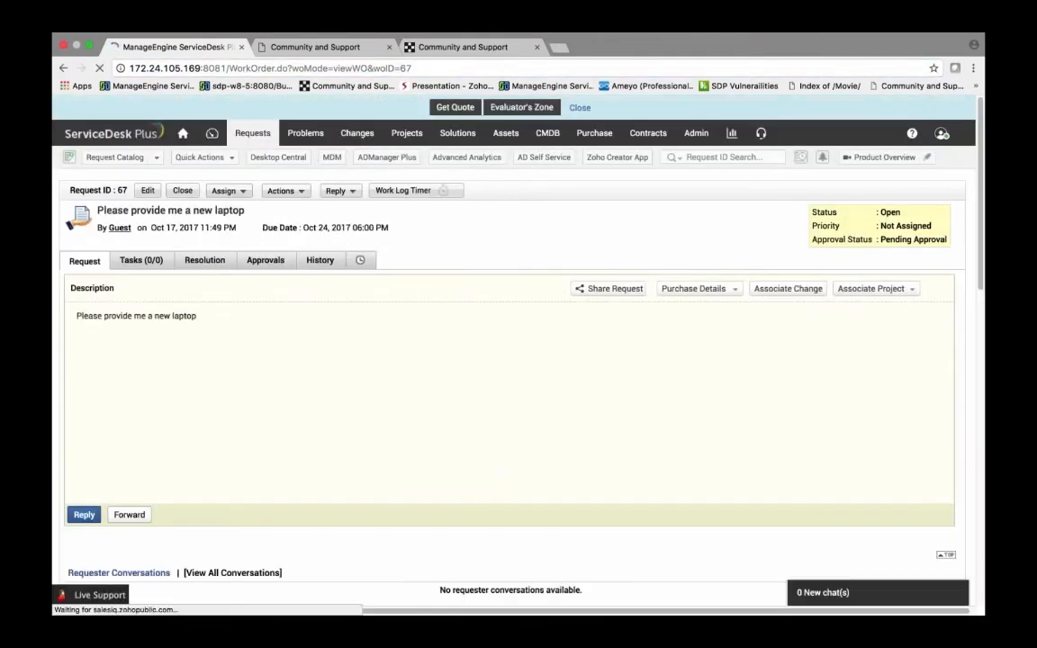
click(284, 263)
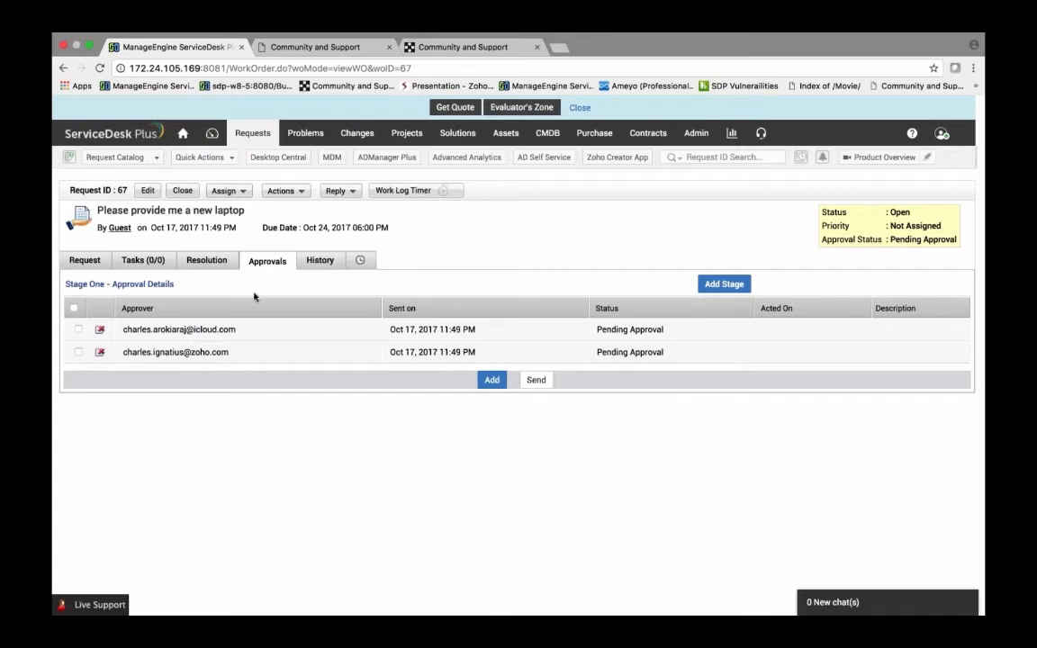
Step: Open the Sites list under Organizational Details in the Admin settings
click(693, 133)
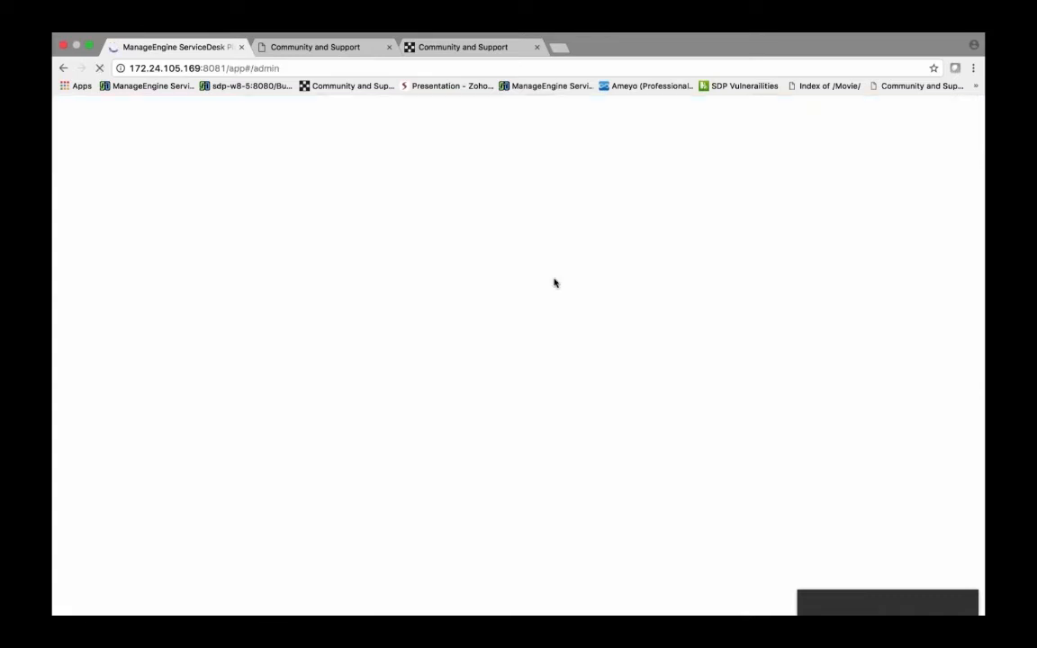
scroll(600, 310, down, 2)
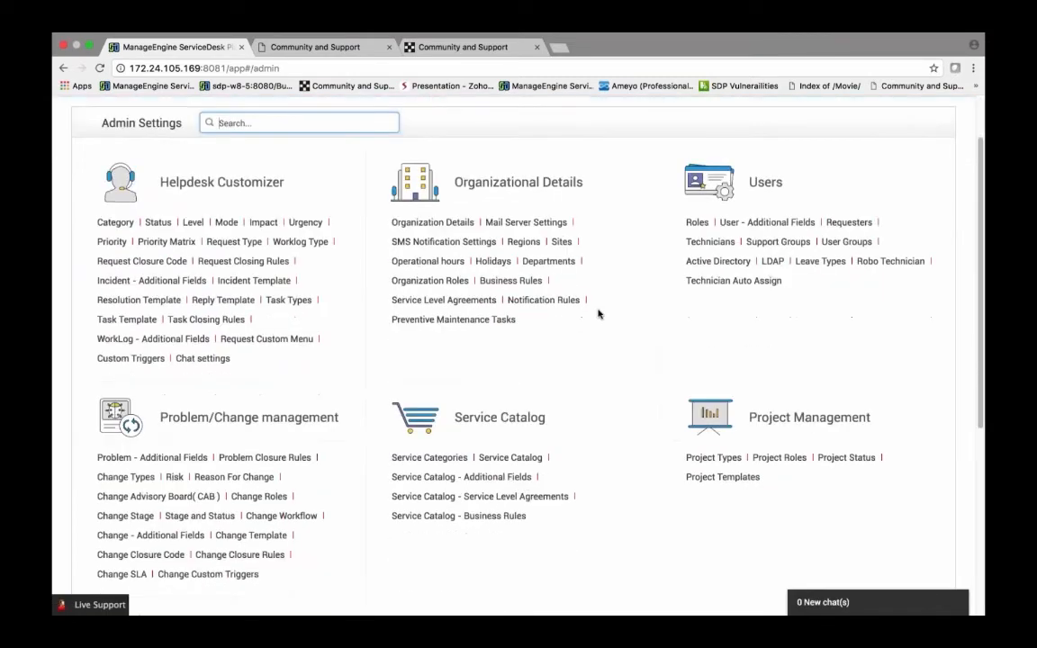
scroll(598, 312, down, 1)
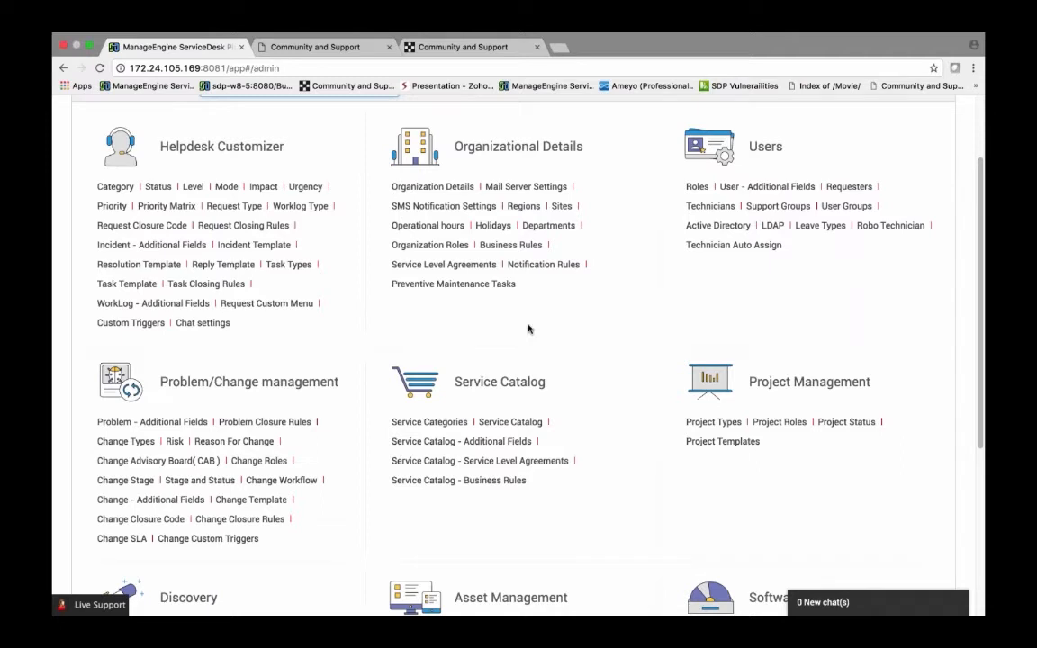
scroll(280, 308, down, 1)
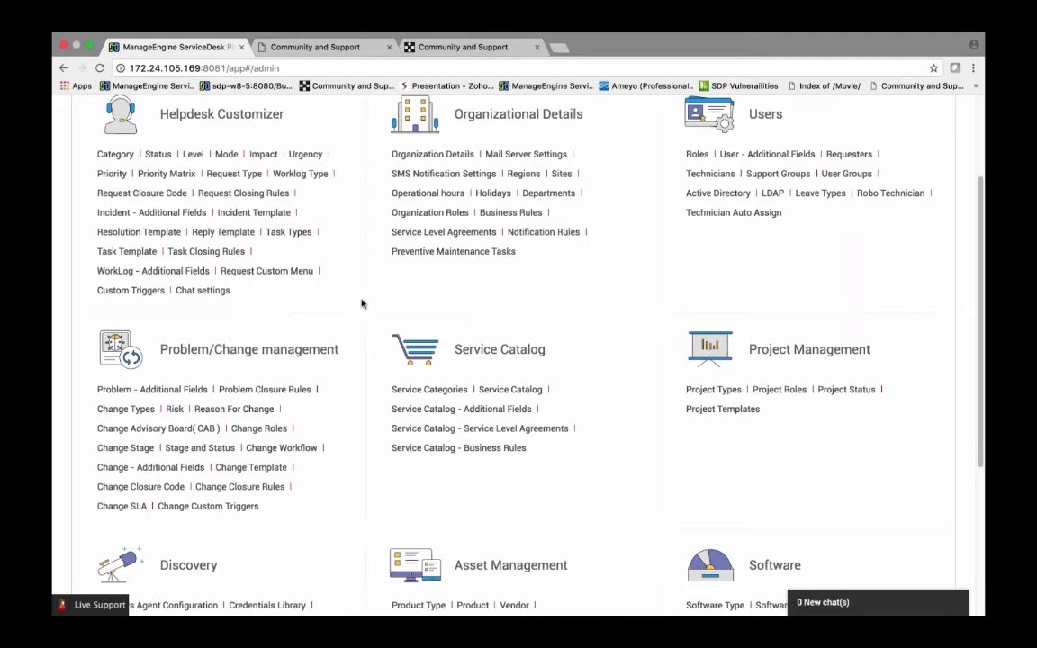
scroll(405, 317, up, 2)
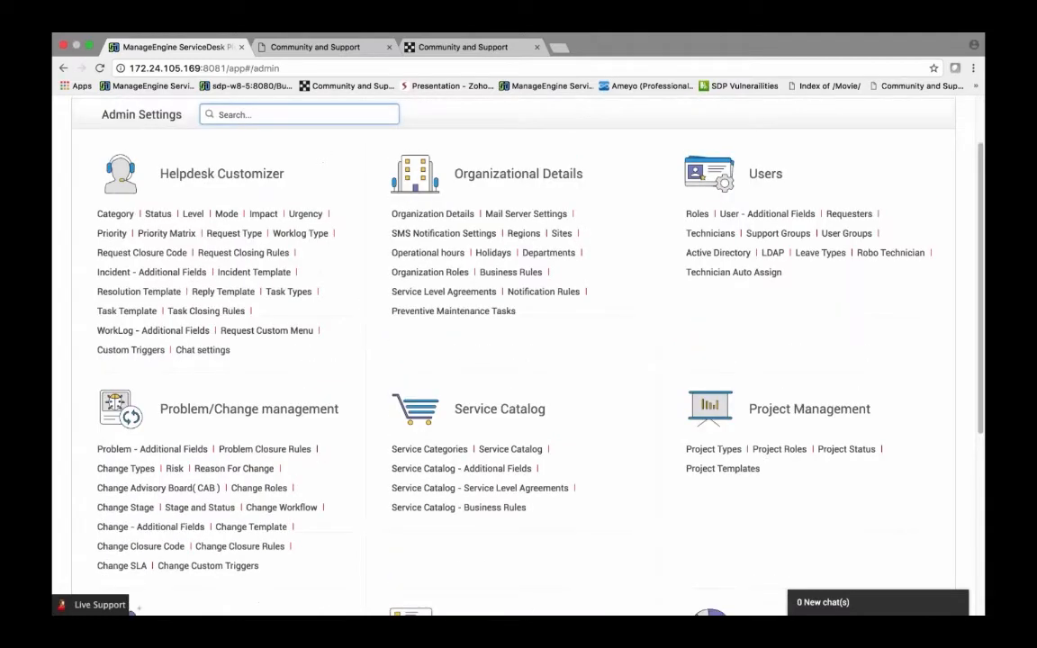
scroll(560, 249, up, 1)
click(561, 249)
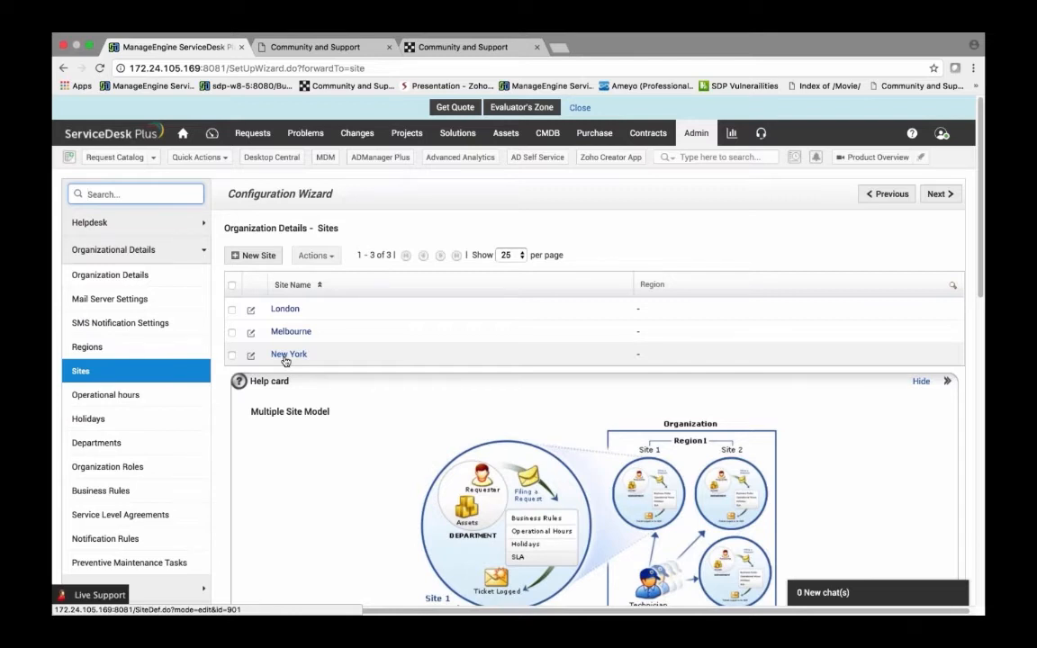
Step: Start a new Mail fetching incident from the Email catalog for the guest requester with priority Medium
click(155, 159)
mouse_move(100, 234)
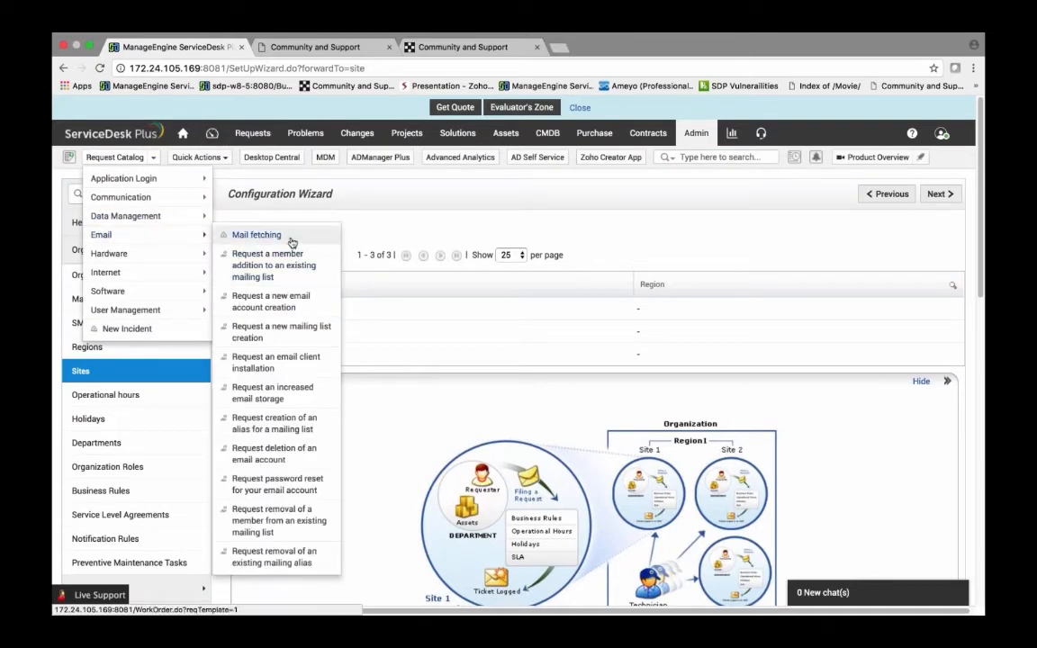
click(256, 235)
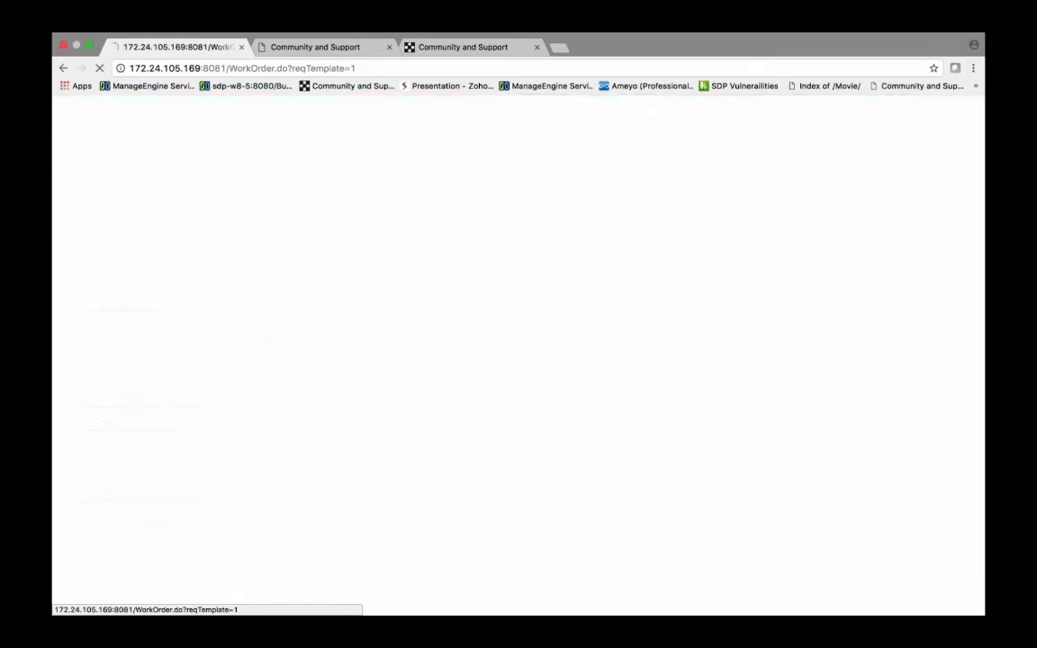
text(guest)
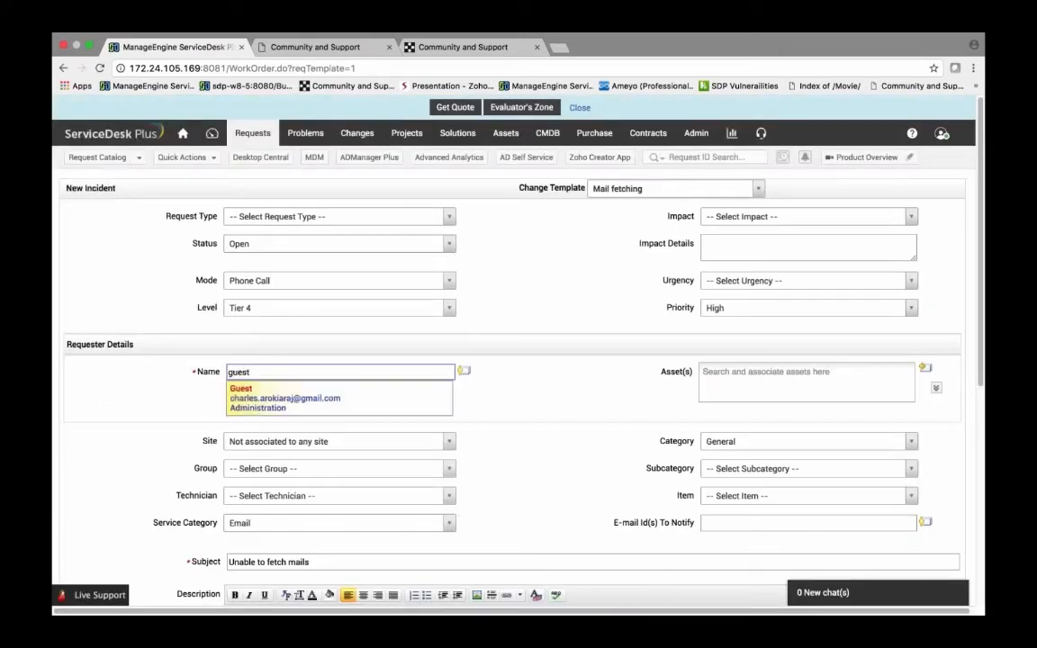
click(240, 388)
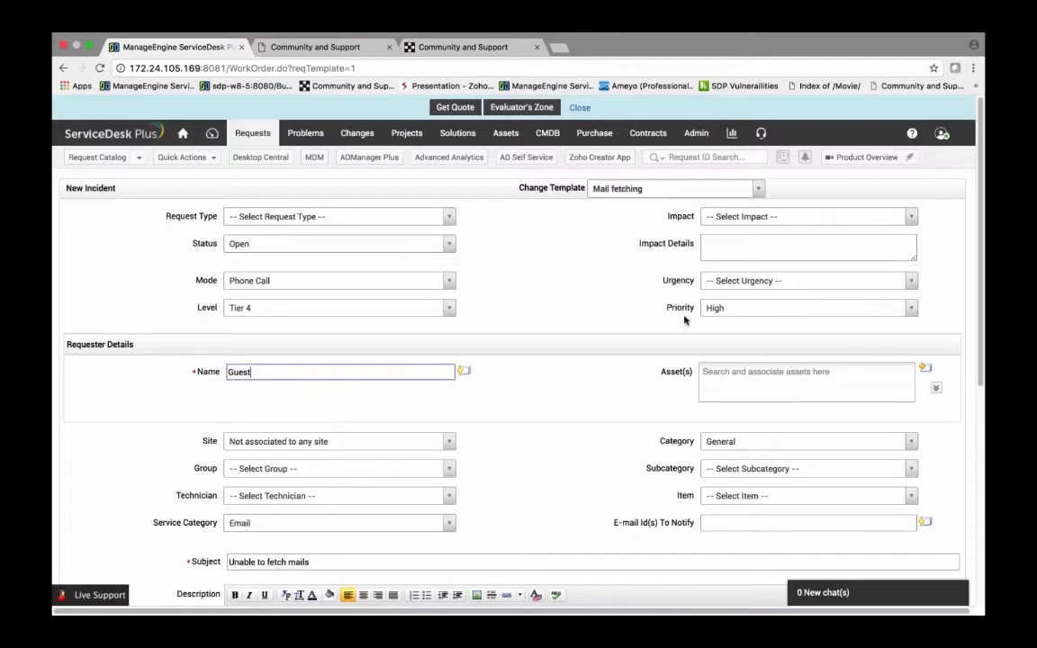
click(716, 308)
click(723, 398)
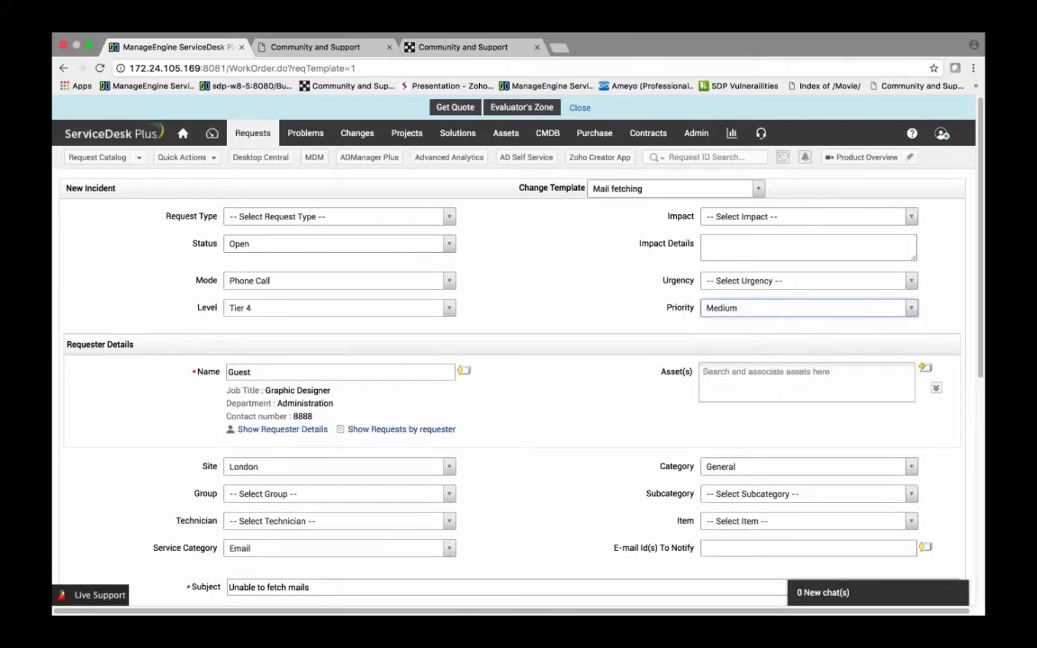
Step: Add the Melbourne sales manager requester to the E-mail Id(s) To Notify field and submit the incident
scroll(639, 331, down, 5)
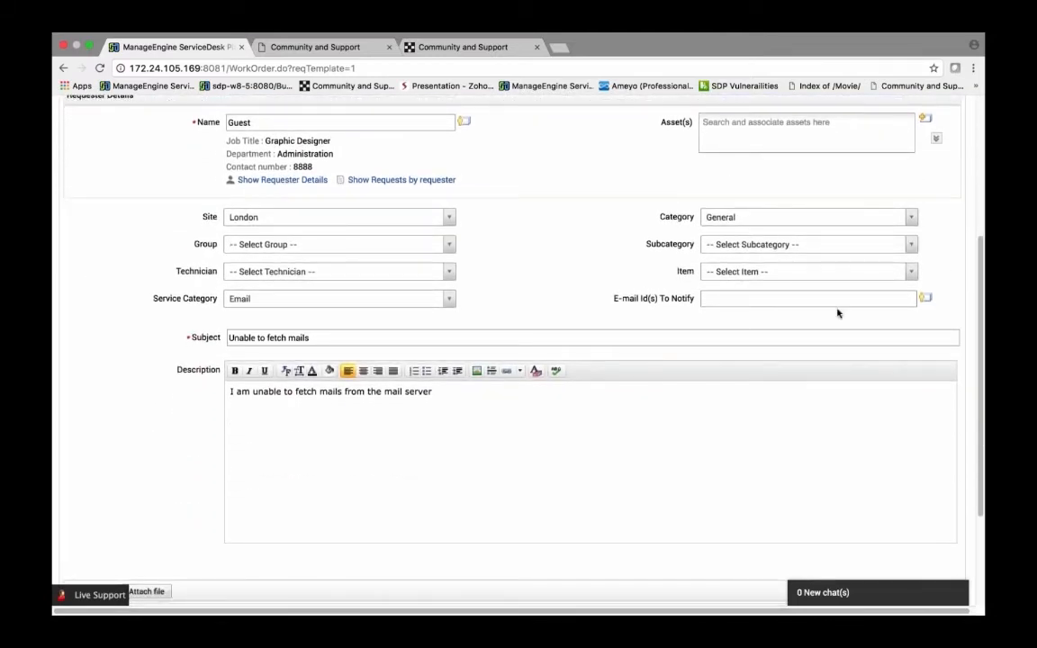
click(925, 298)
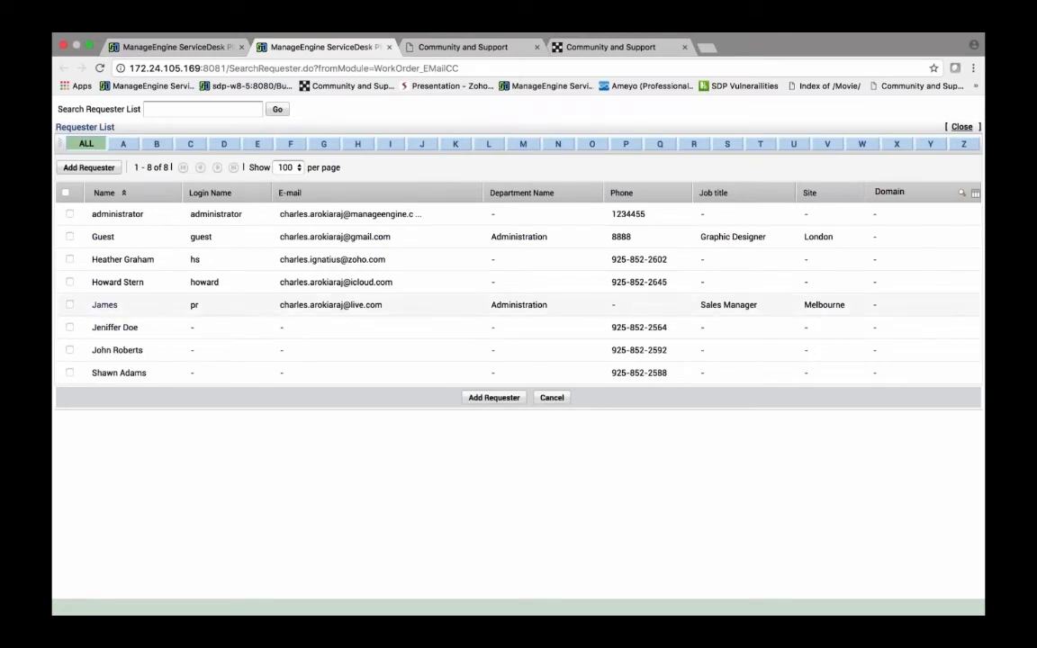
click(101, 305)
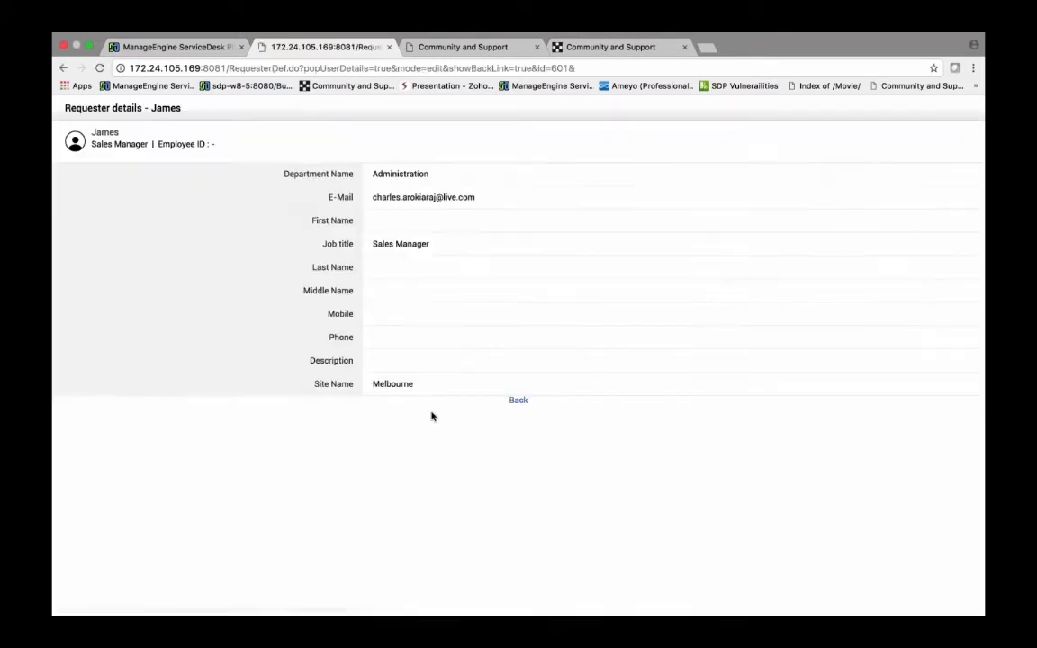
click(509, 400)
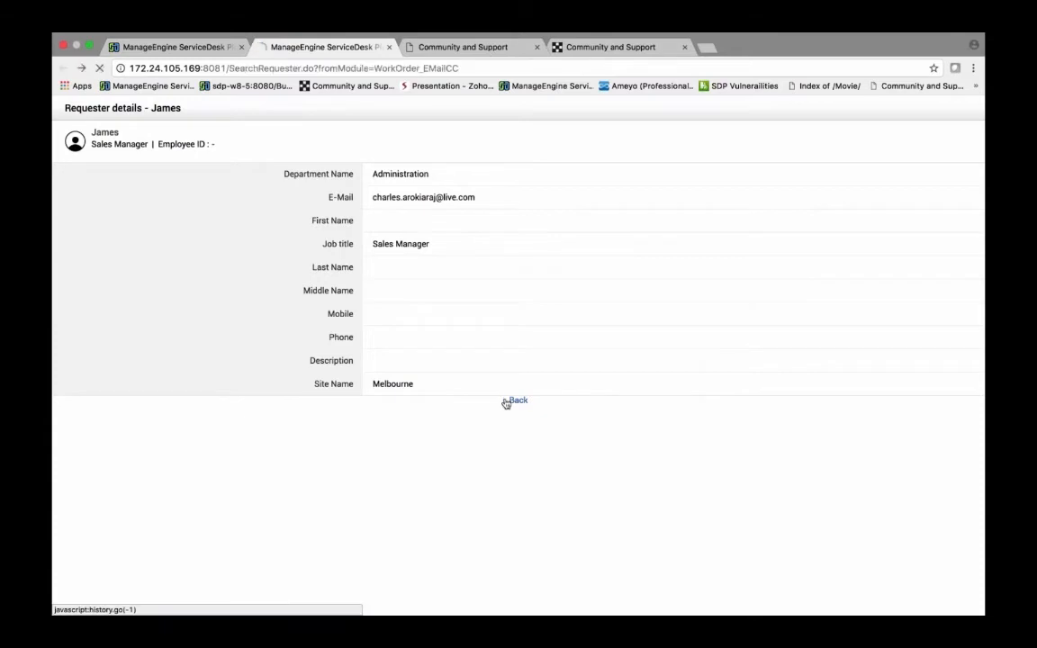
click(70, 305)
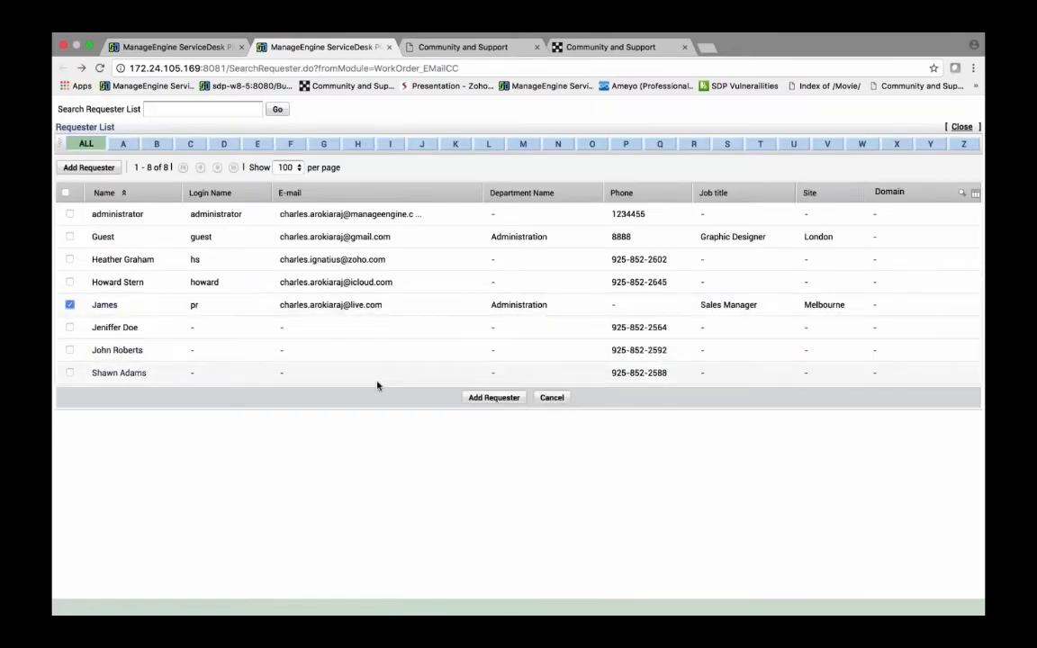
click(468, 397)
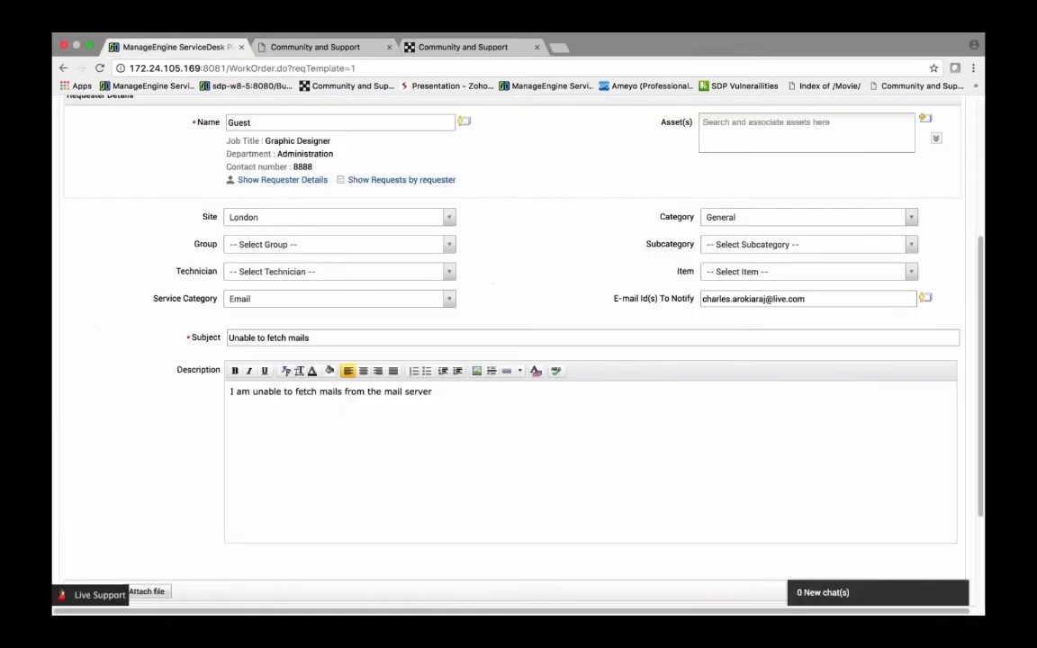
scroll(519, 360, down, 4)
click(466, 555)
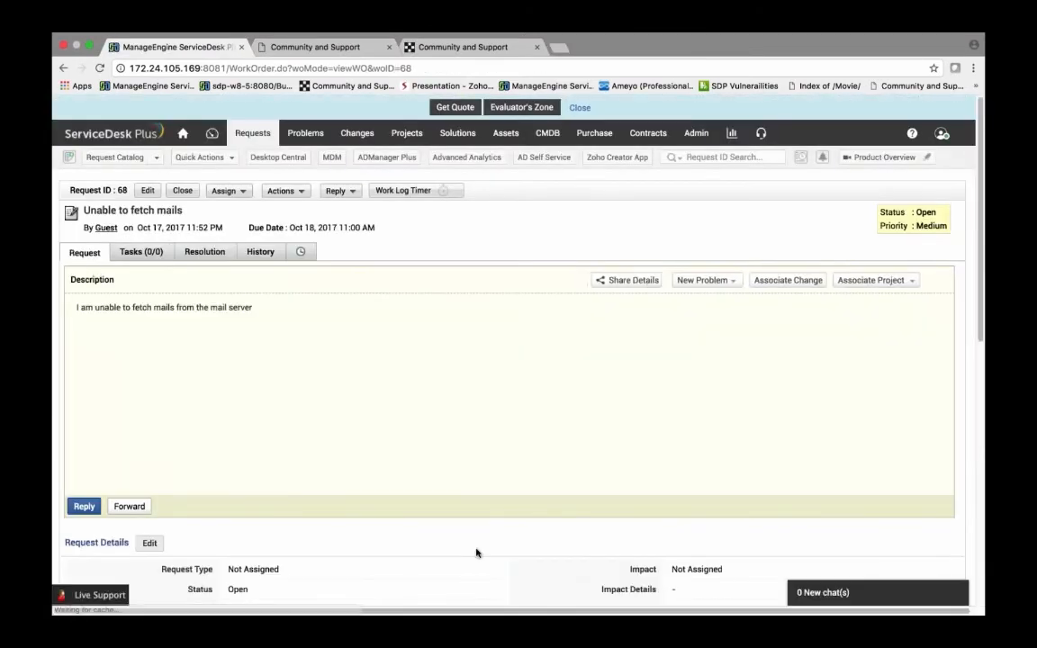
Step: Review the incident's history for the Share Request action
click(263, 253)
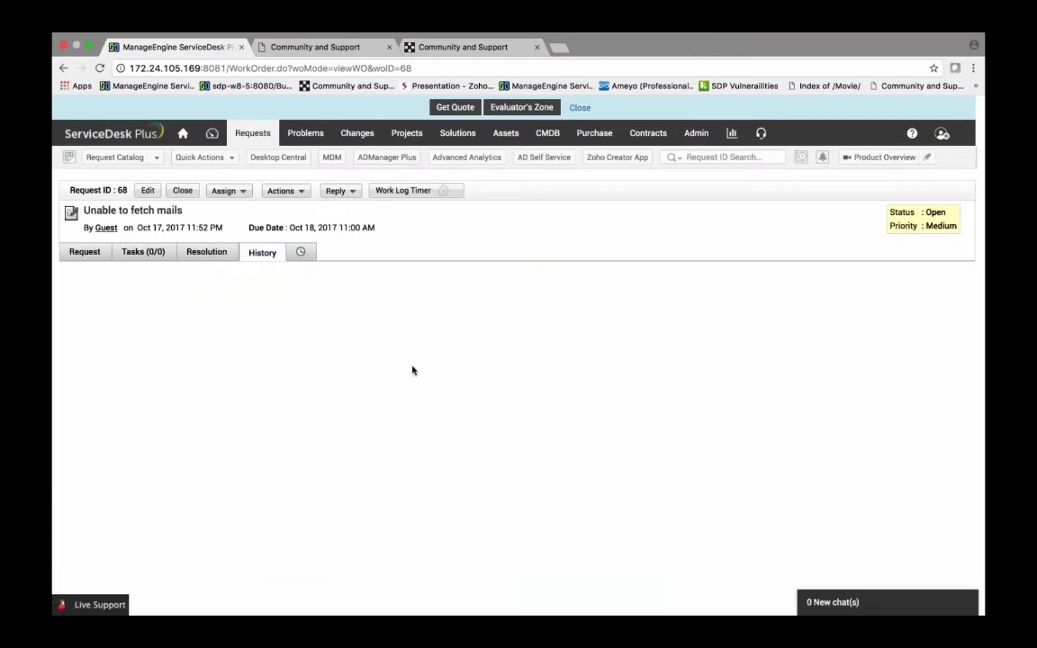
scroll(498, 436, down, 2)
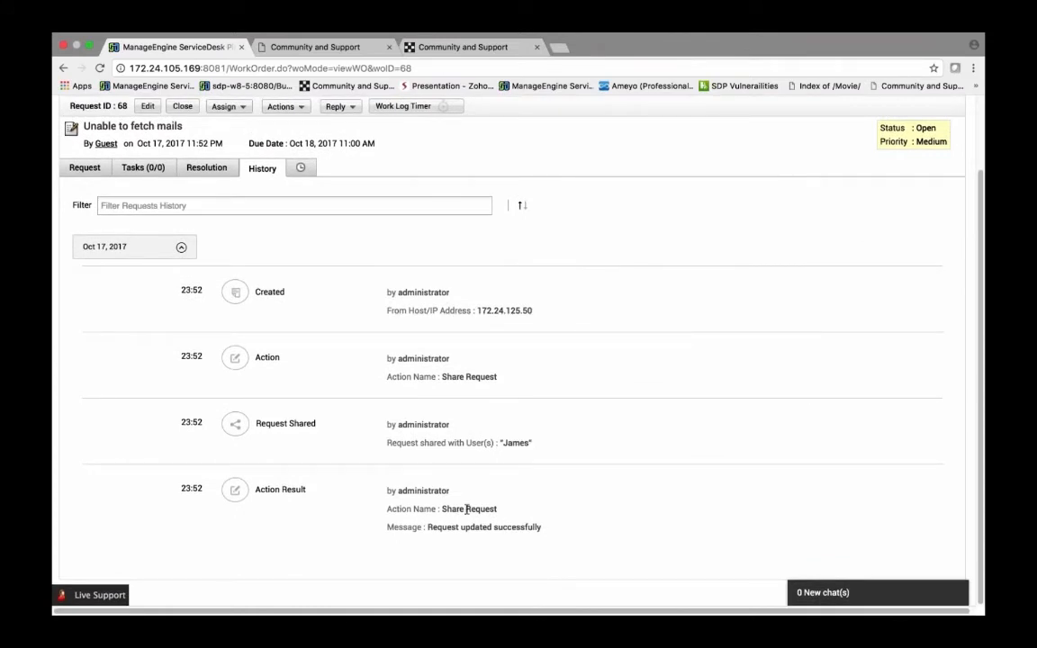
scroll(513, 527, up, 2)
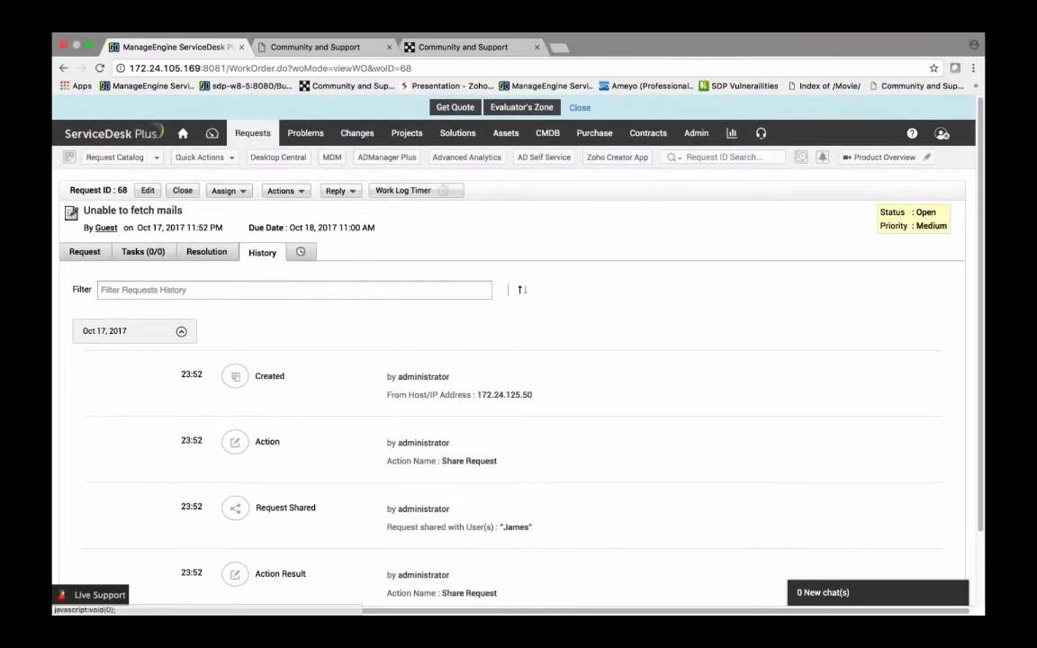
Step: Review the Share Details section of the mail fetching incident's request details
click(85, 252)
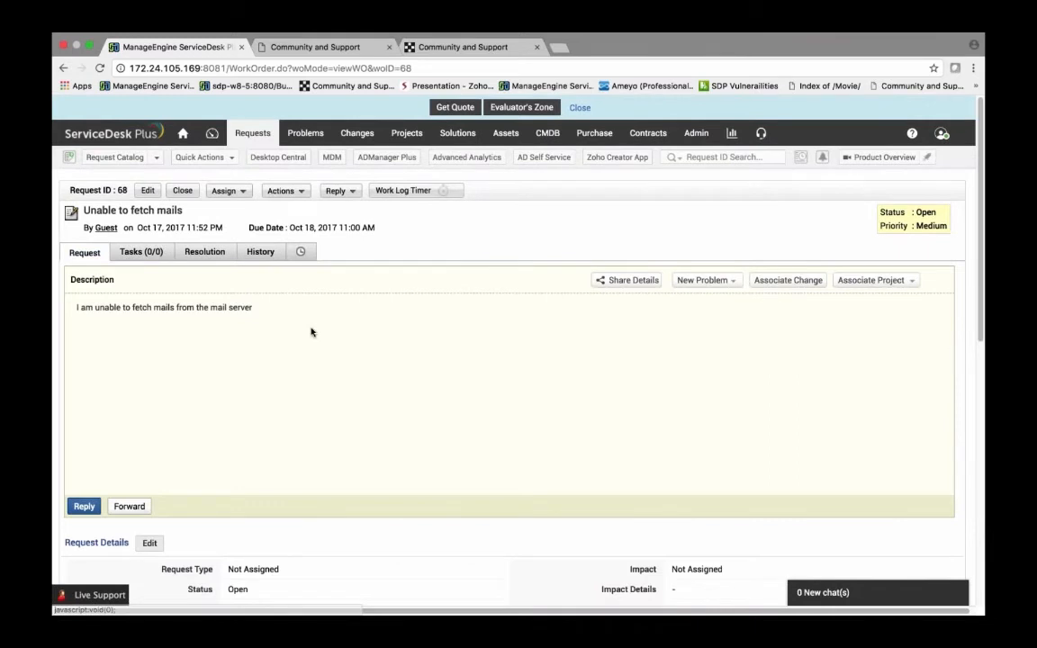
scroll(312, 332, down, 10)
drag(173, 430, 583, 551)
click(405, 472)
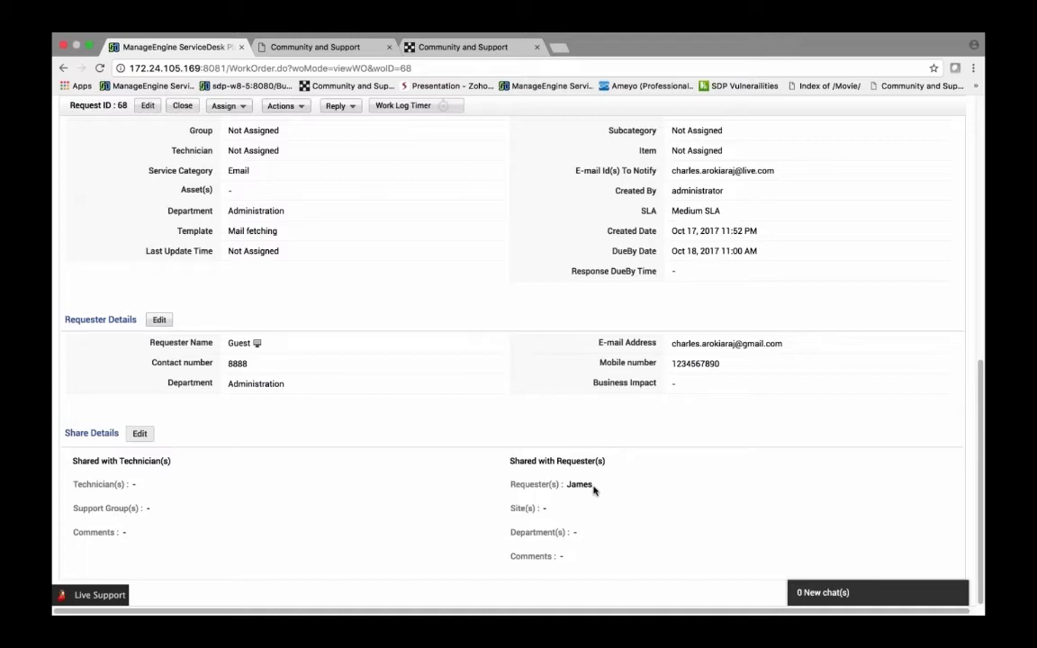
scroll(594, 491, up, 10)
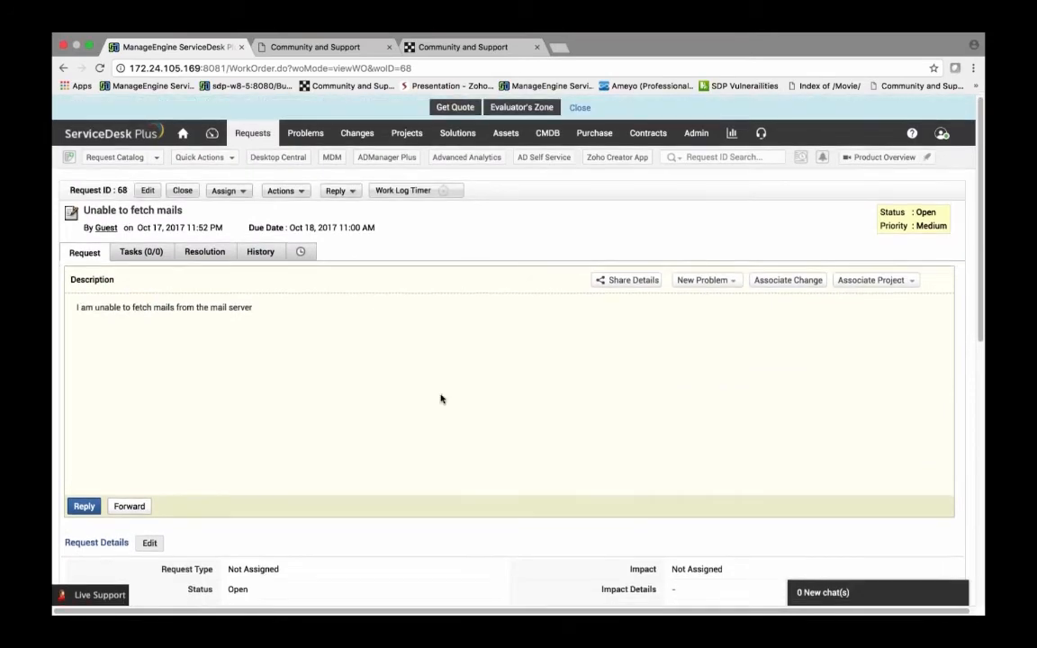
scroll(441, 399, down, 10)
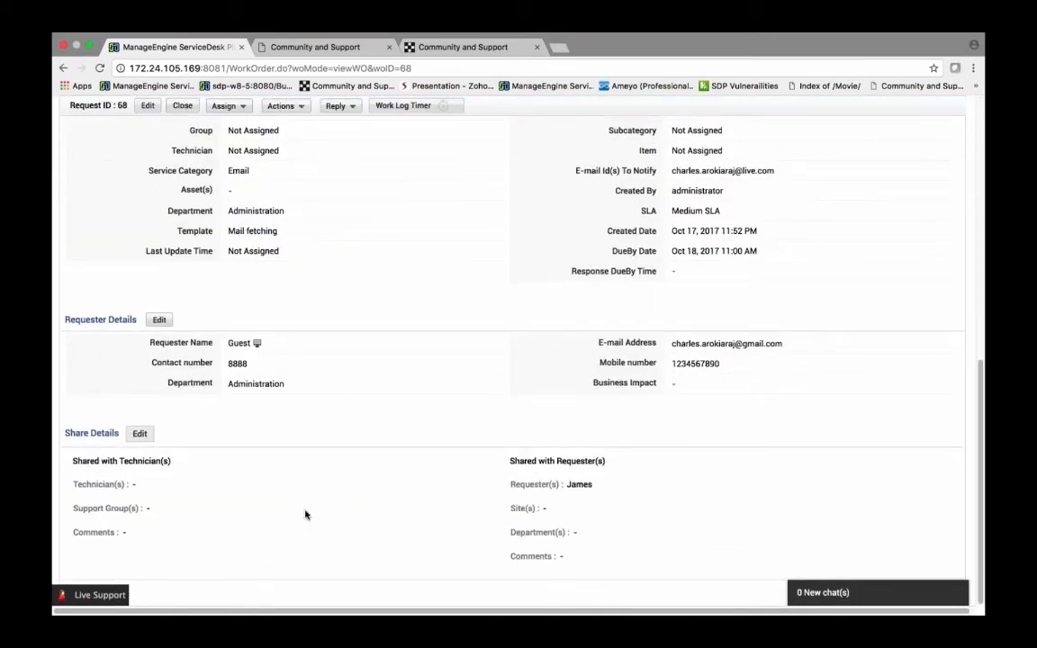
drag(70, 460, 563, 556)
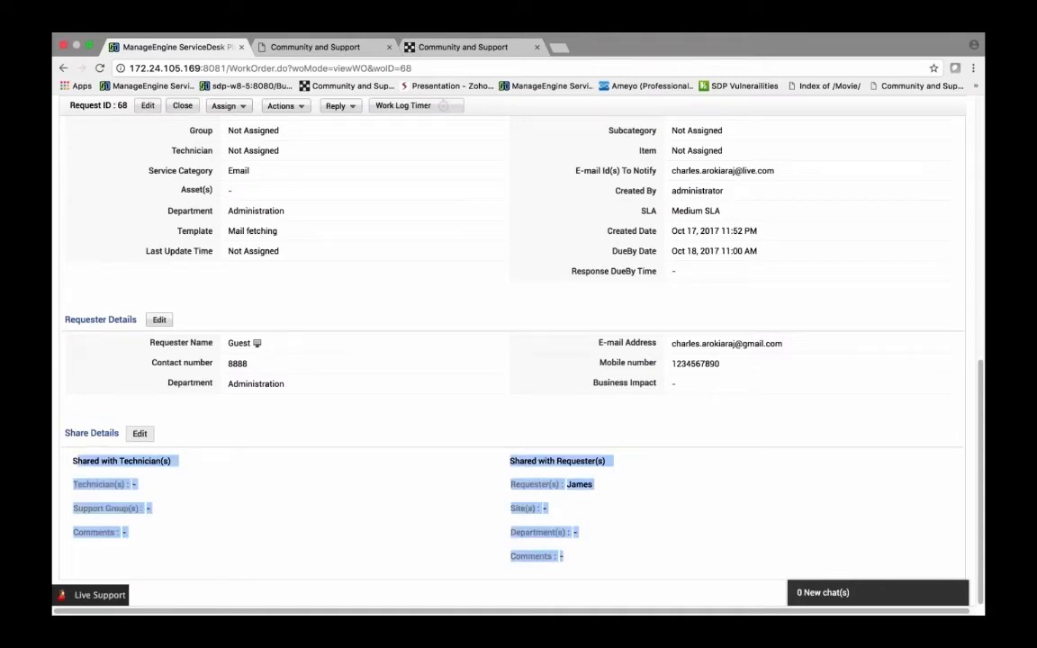
scroll(255, 393, up, 10)
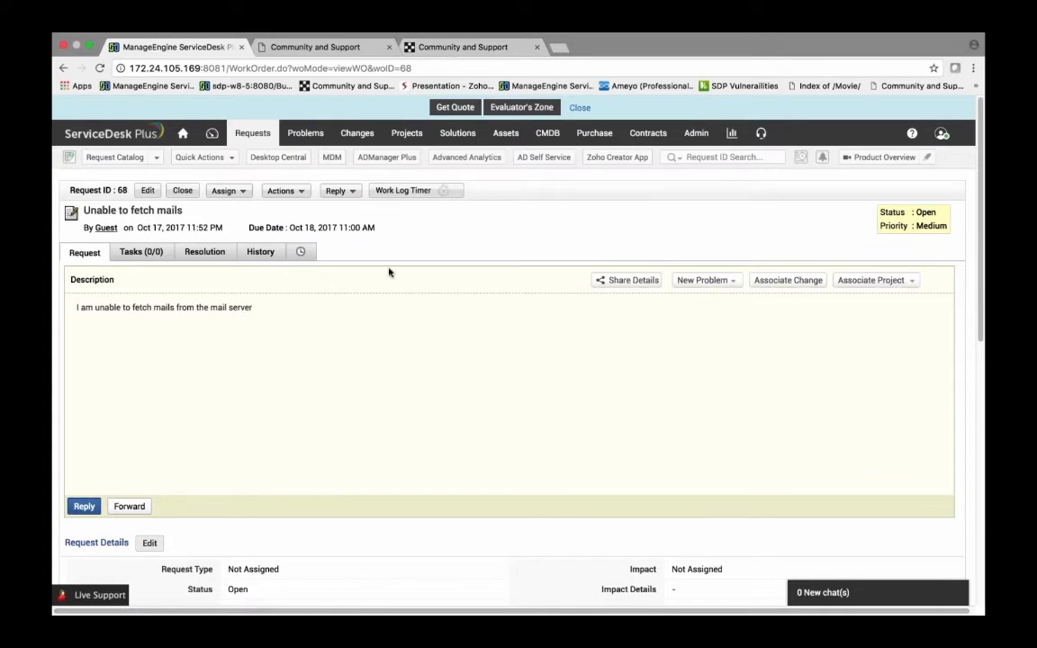
scroll(388, 272, down, 5)
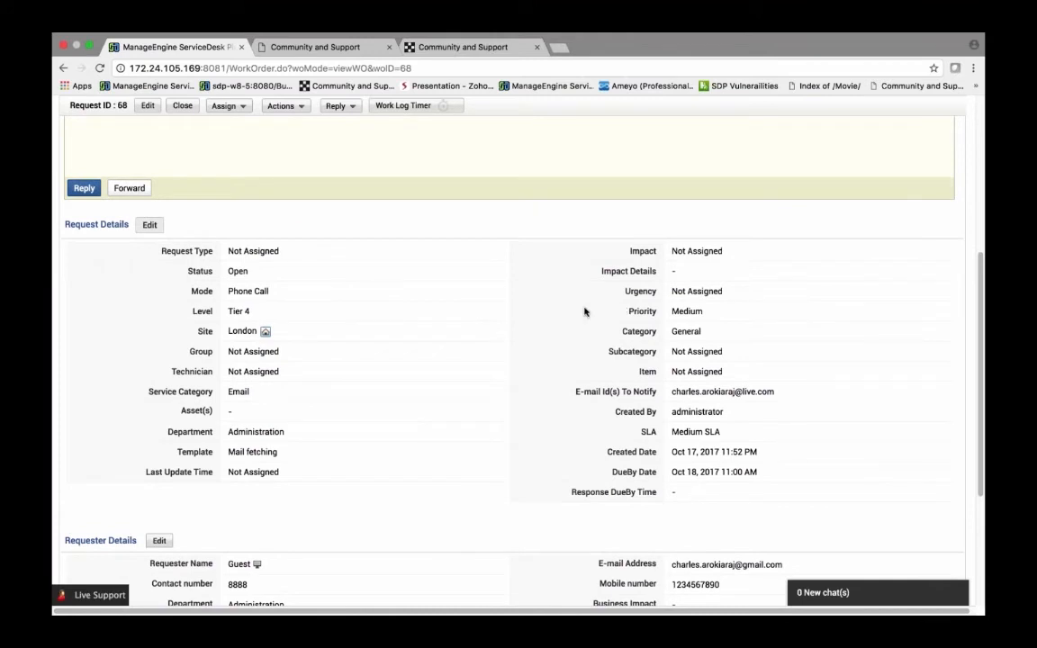
scroll(584, 311, up, 5)
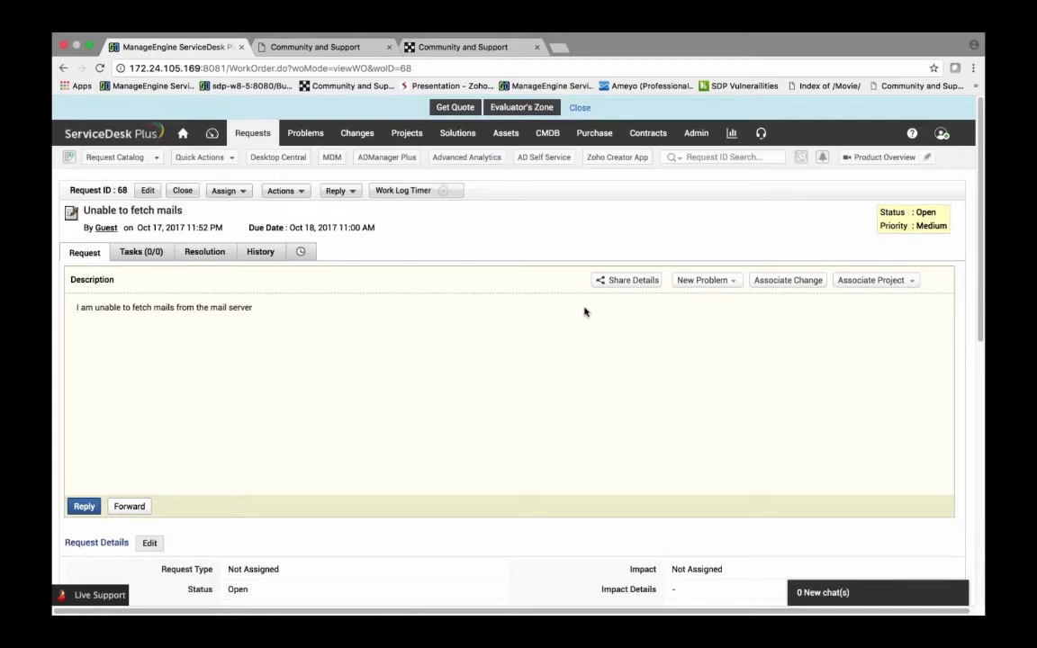
scroll(543, 304, down, 3)
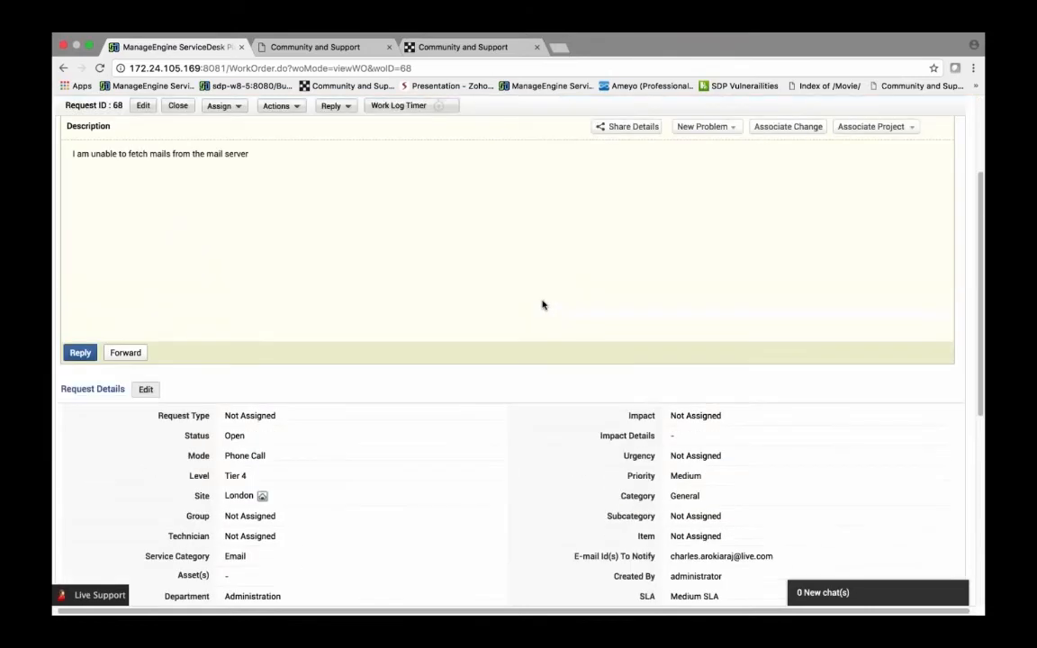
scroll(621, 216, up, 3)
Step: Open the Jira request custom menu under Request Custom Menu in Admin settings and save it
click(693, 133)
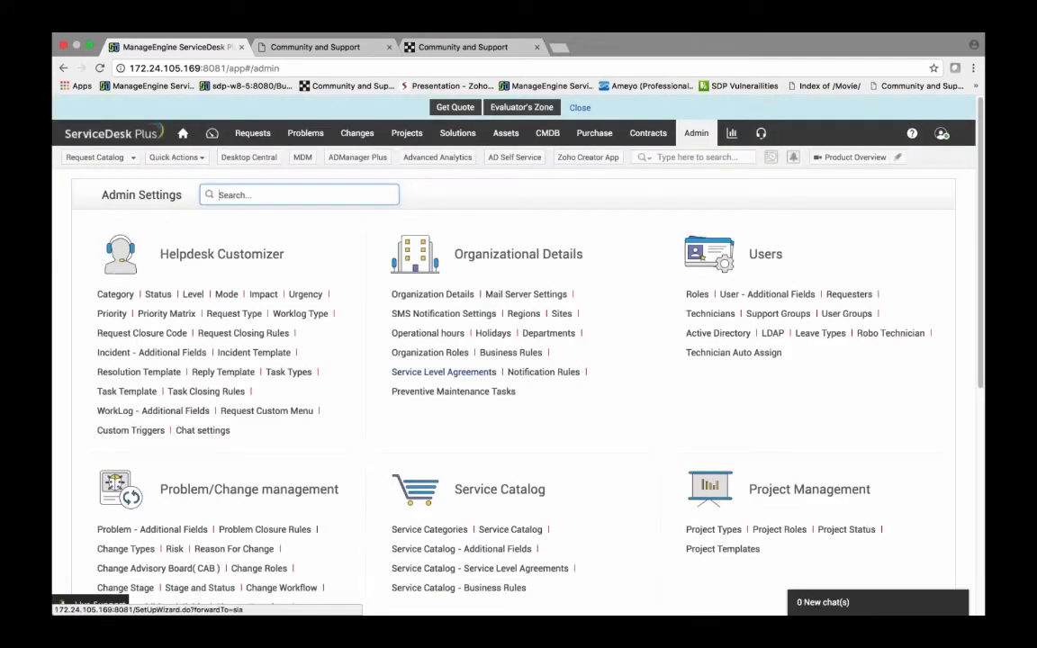
click(270, 411)
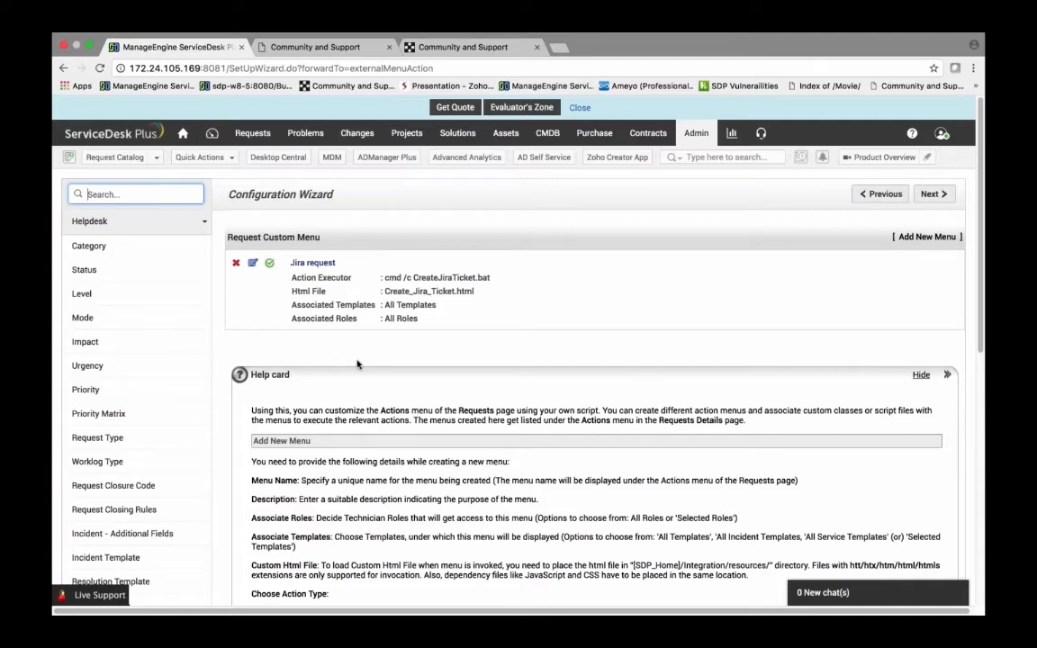
click(253, 263)
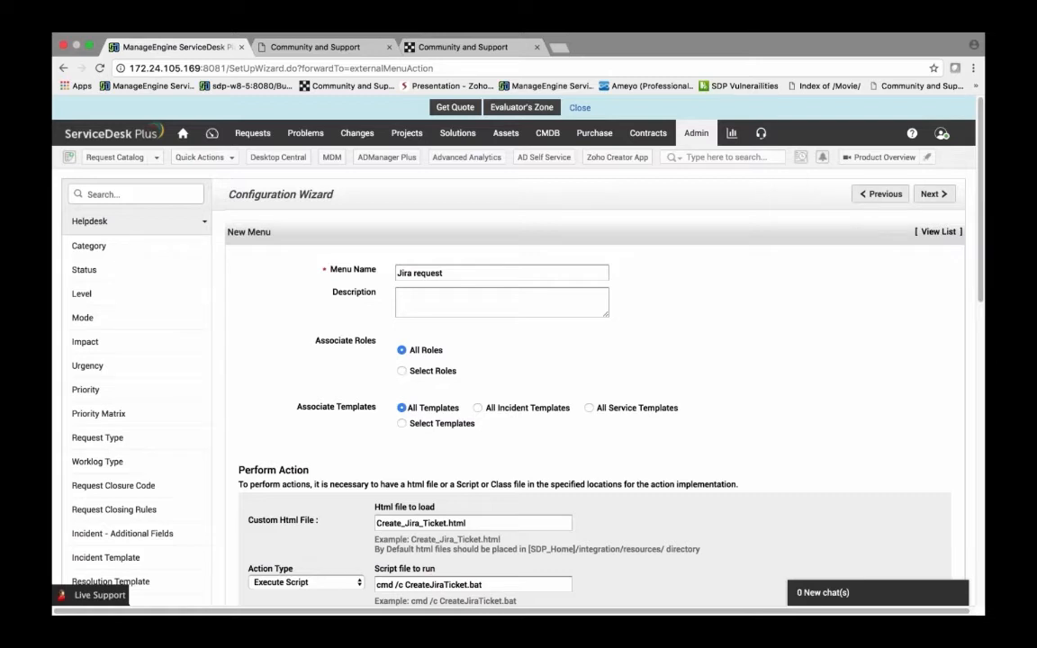
scroll(594, 360, down, 2)
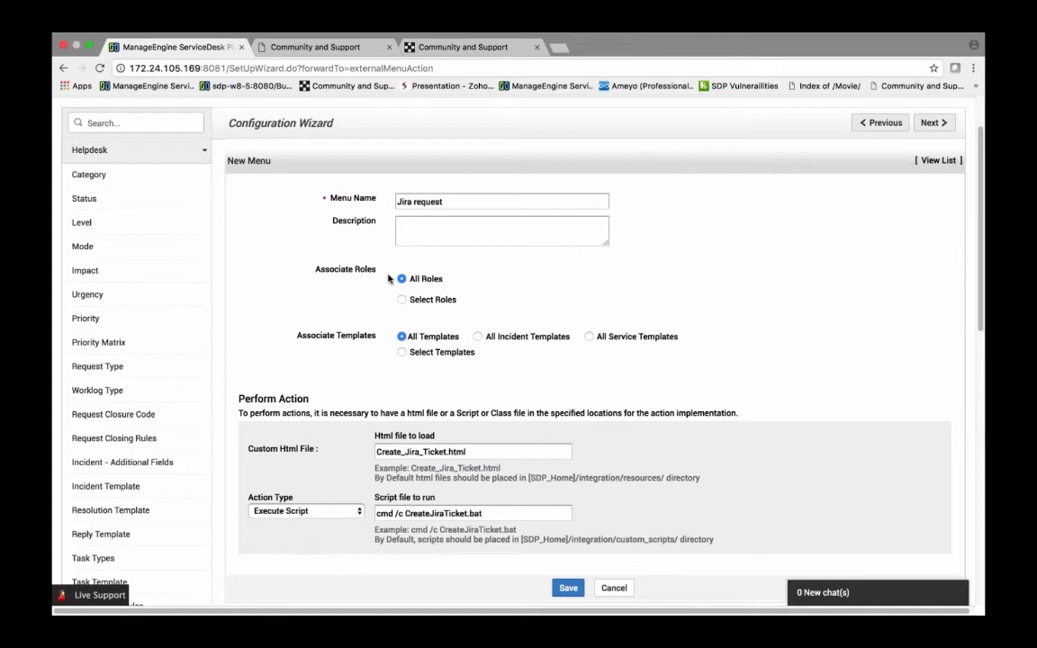
drag(392, 257, 454, 301)
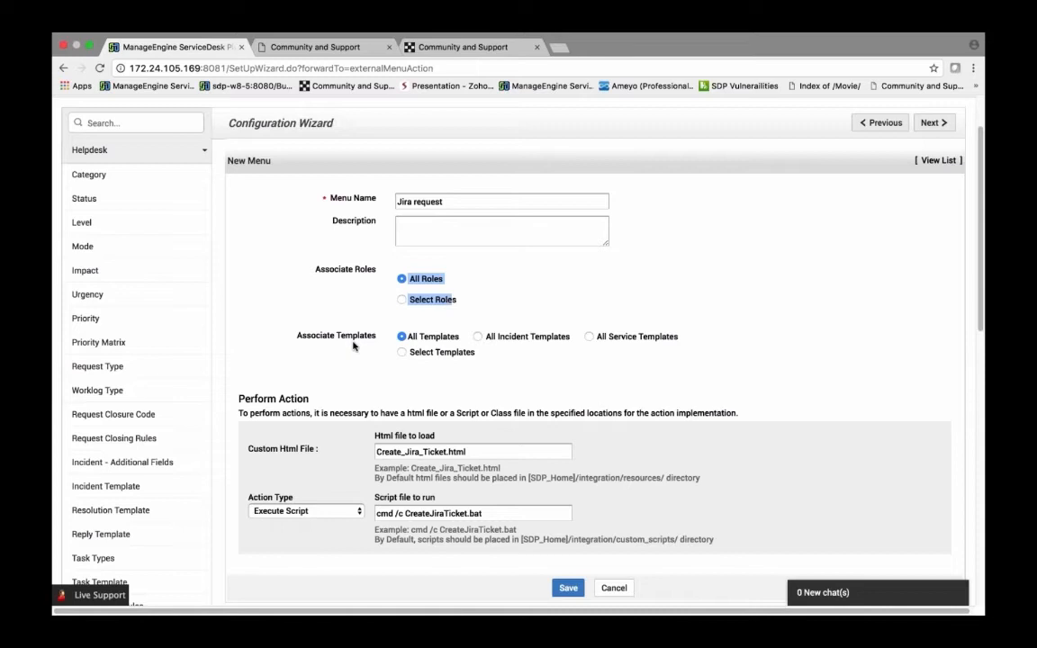
scroll(354, 345, down, 3)
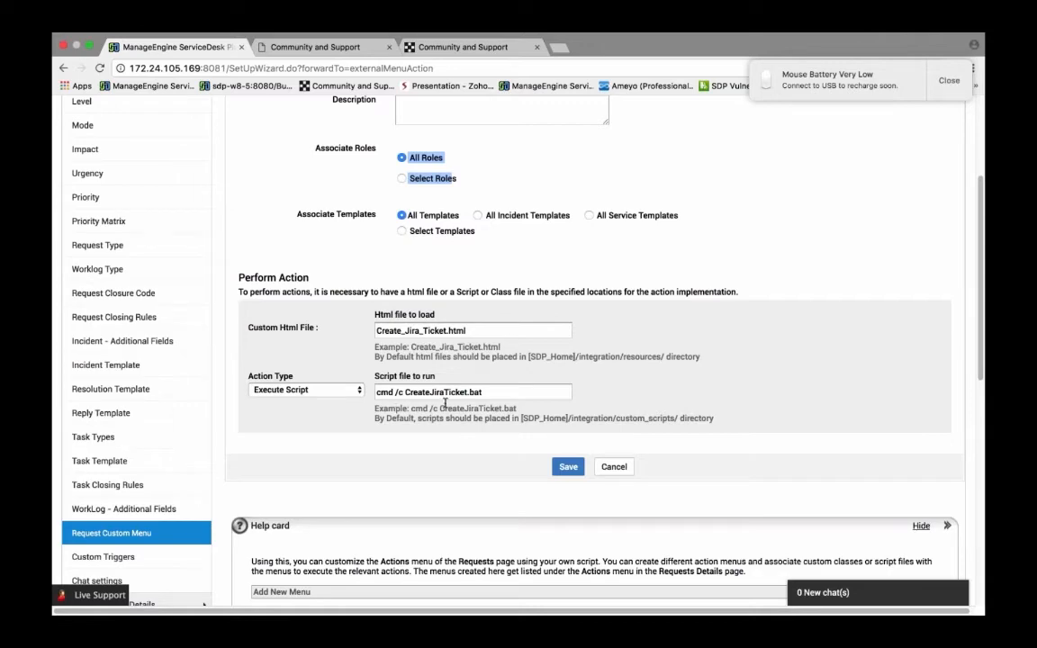
click(568, 467)
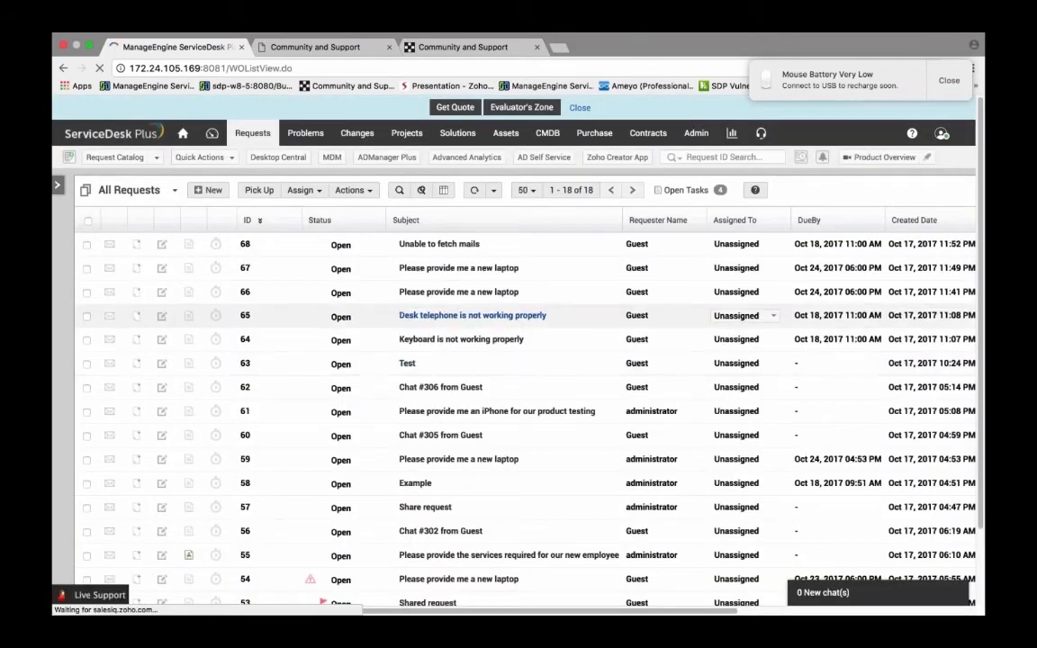
Step: Create a new incident for the Guest requester with the subject tewst
click(208, 190)
scroll(518, 360, down, 1)
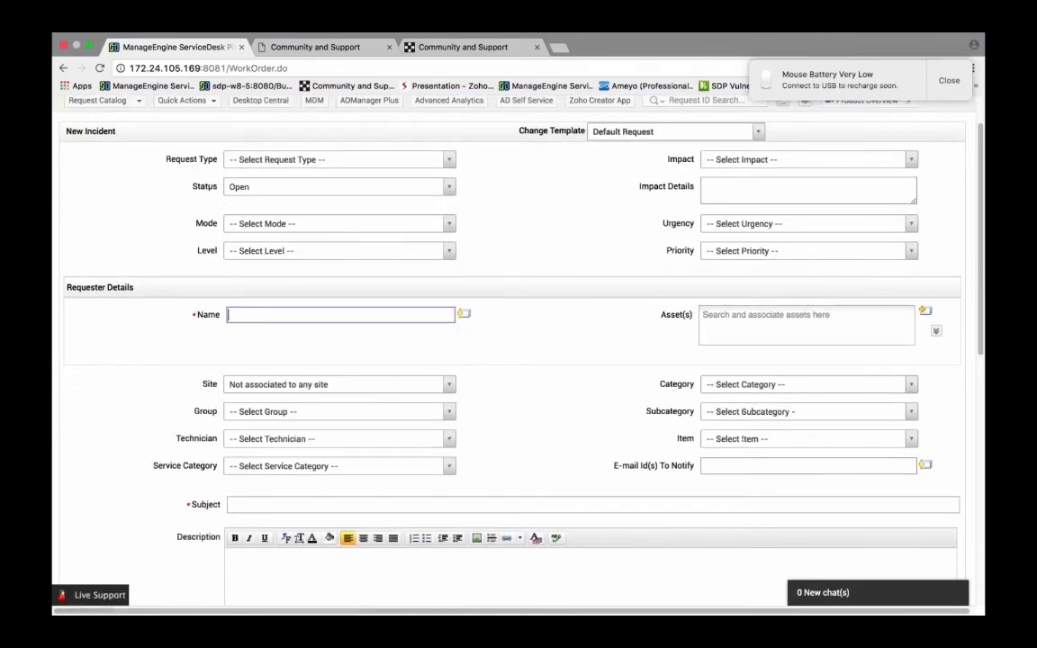
text(guest)
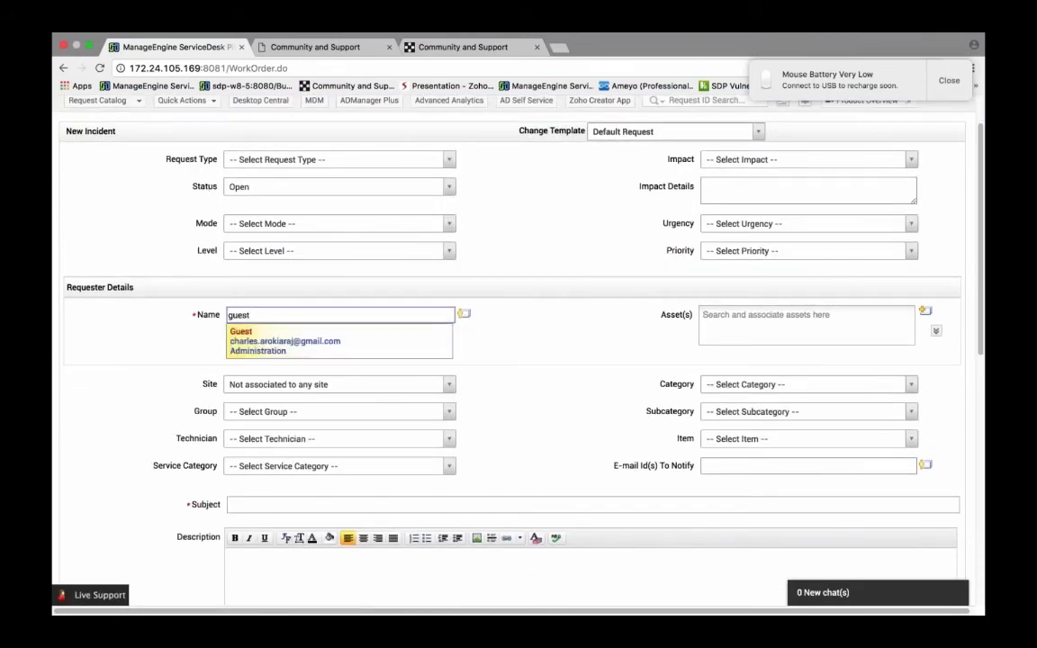
key(Return)
scroll(542, 514, down, 5)
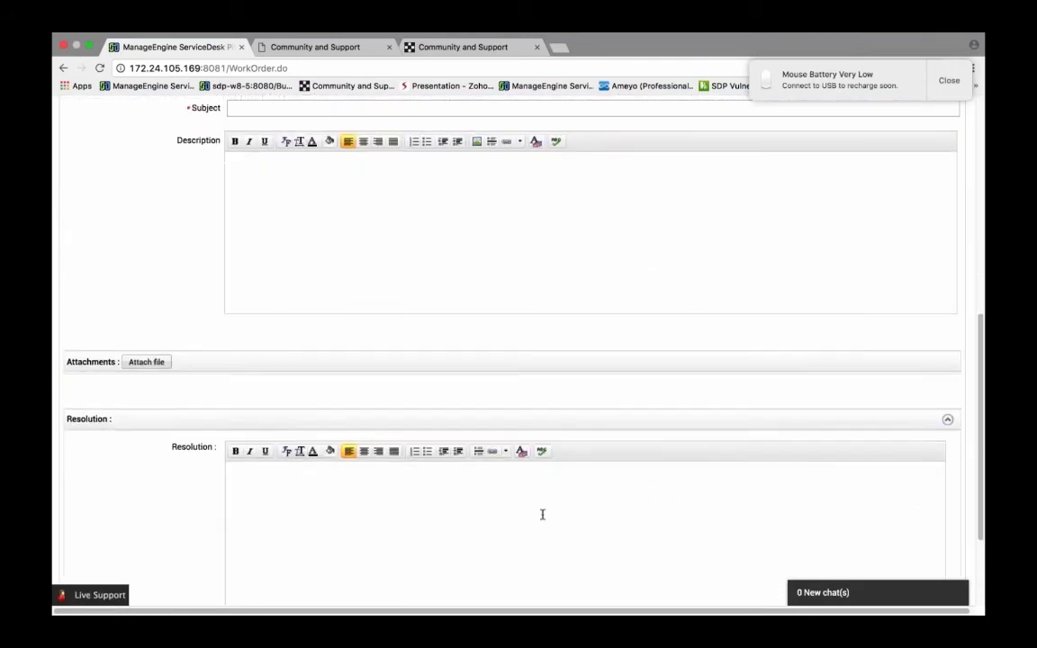
scroll(542, 514, down, 4)
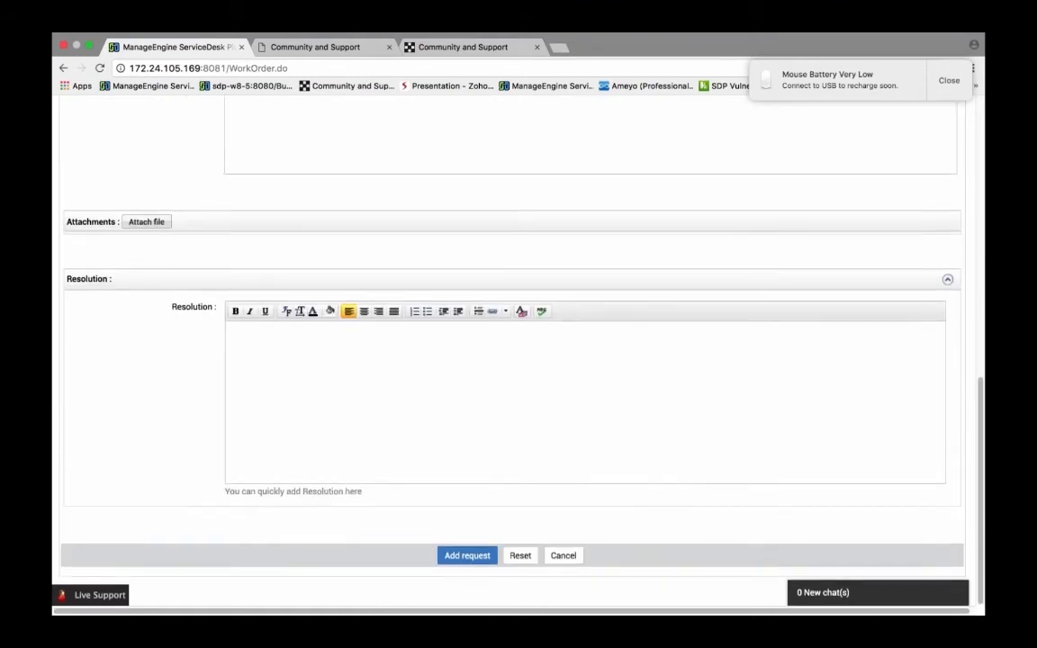
click(467, 555)
click(623, 159)
scroll(381, 245, up, 3)
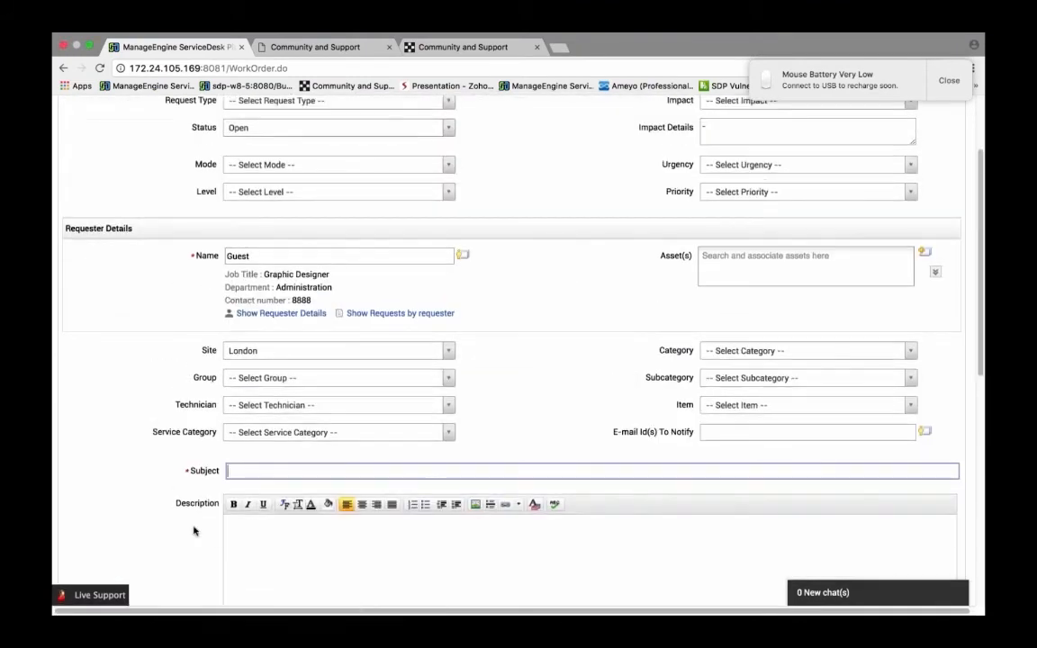
text(tewst)
scroll(193, 531, down, 3)
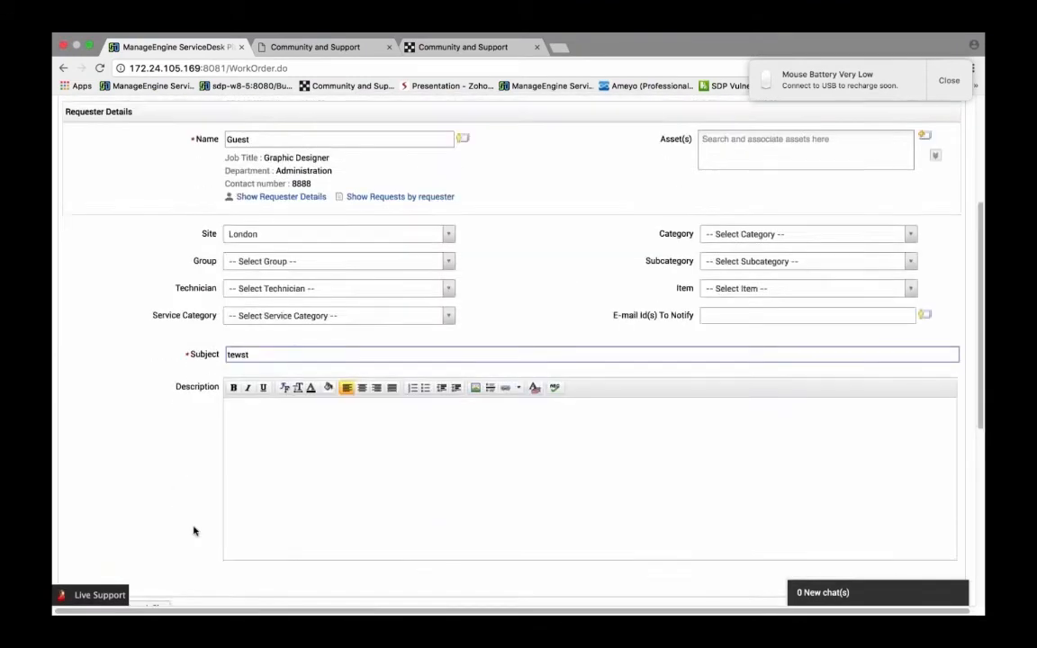
scroll(193, 531, down, 5)
click(466, 556)
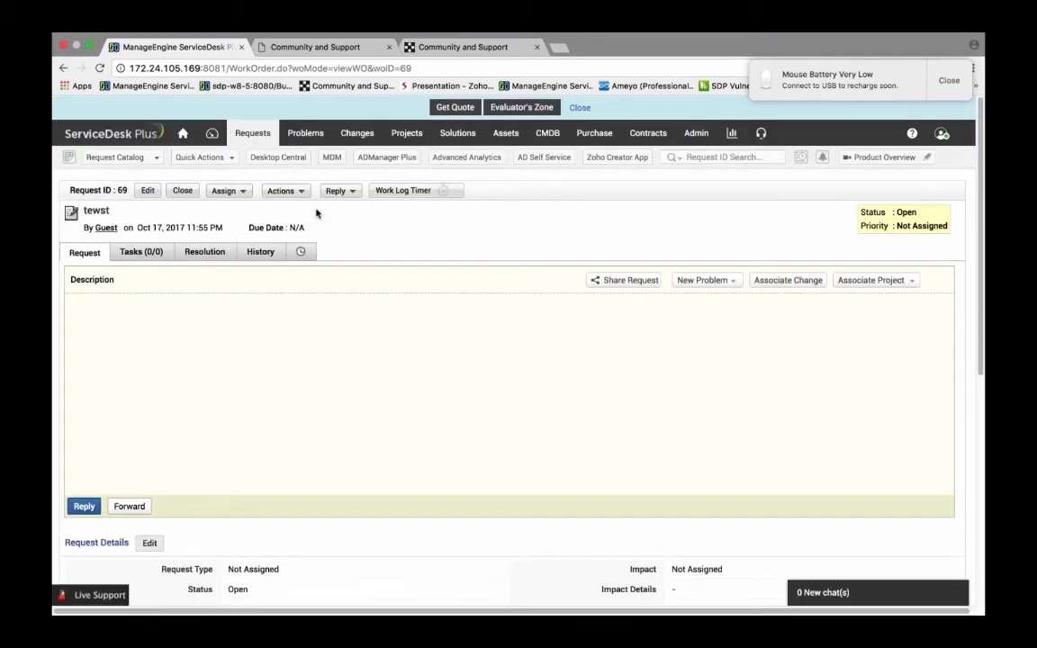
Step: Try to run the Jira request custom action on the new incident and dismiss the alert
click(284, 190)
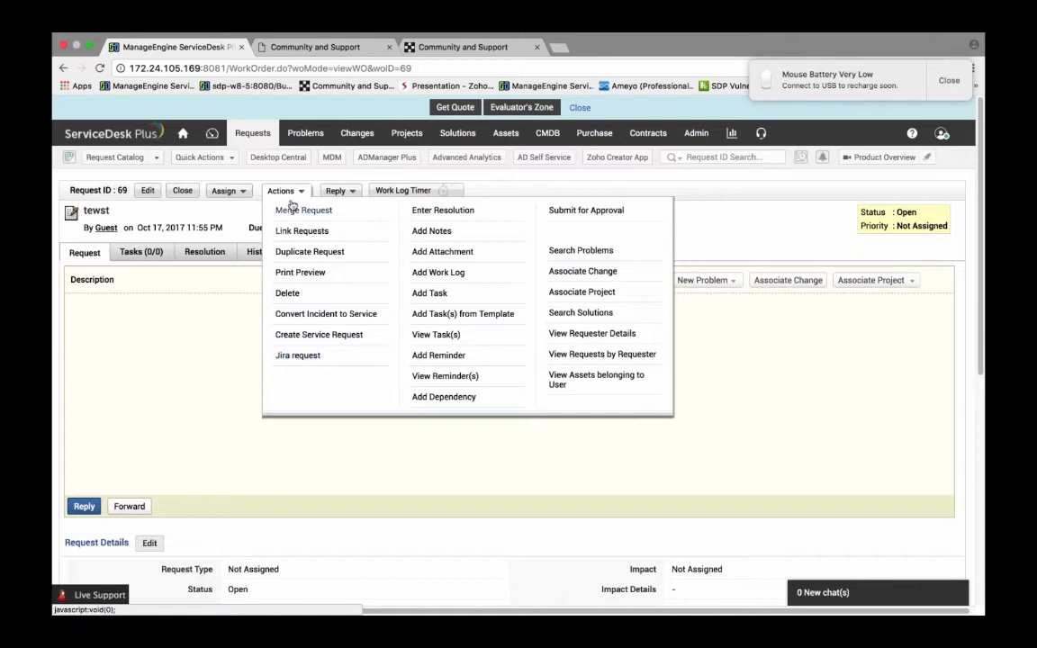
click(298, 356)
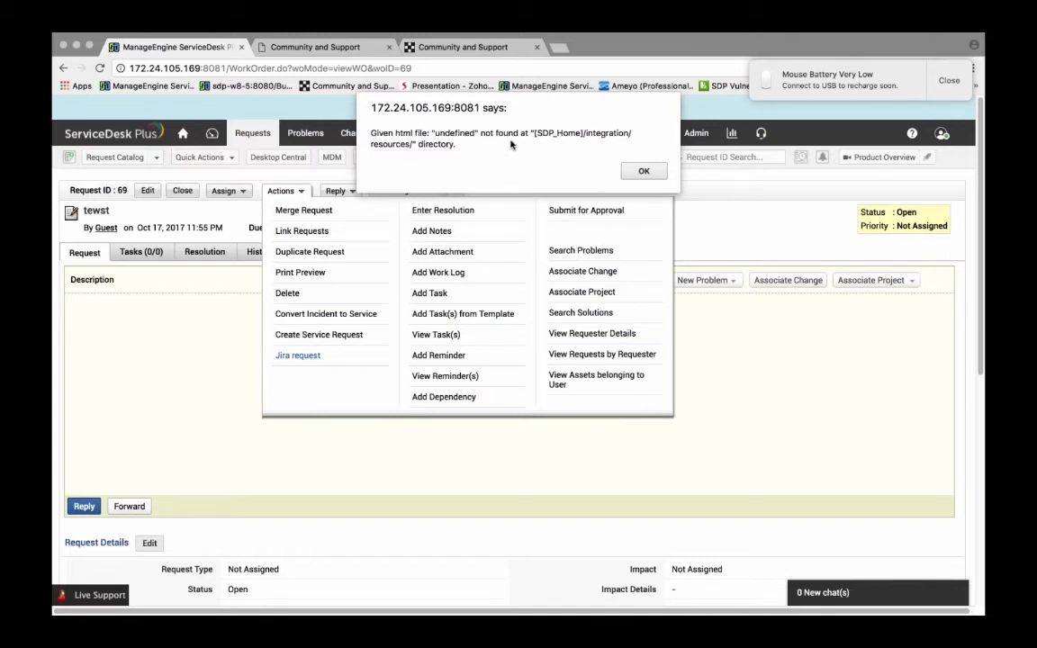
click(643, 170)
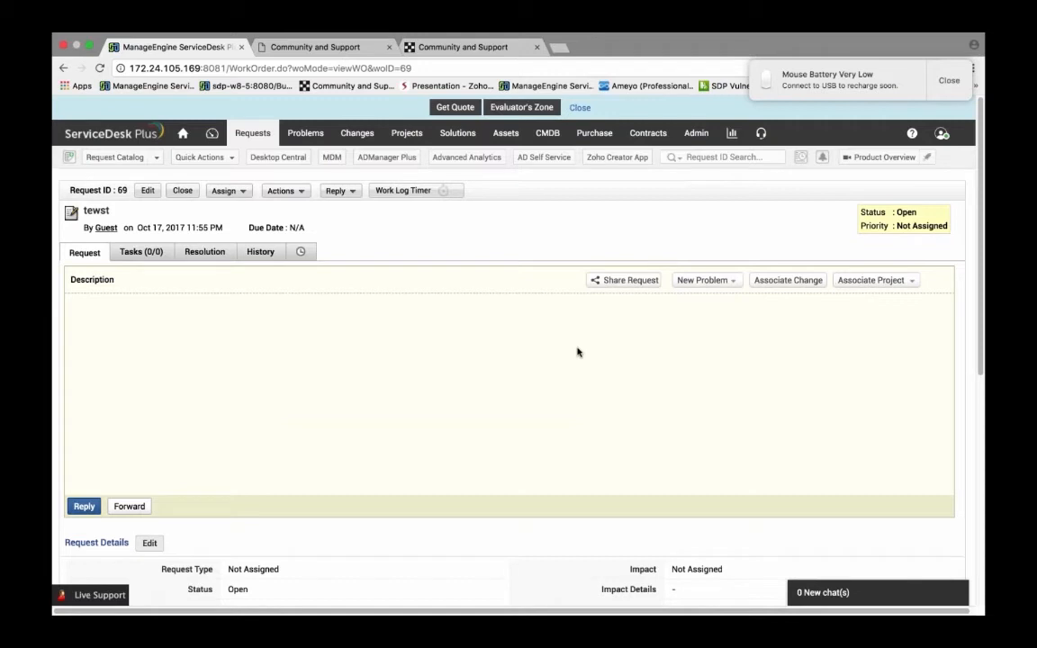
click(949, 81)
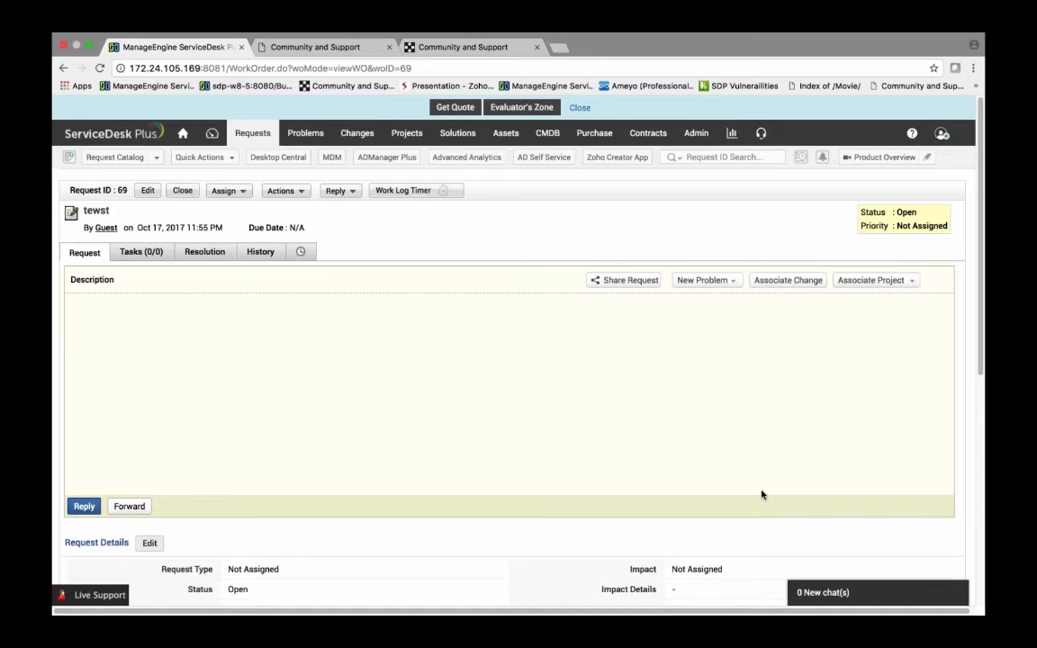
Step: Log out of the administrator account and enter guest as the login username
click(941, 134)
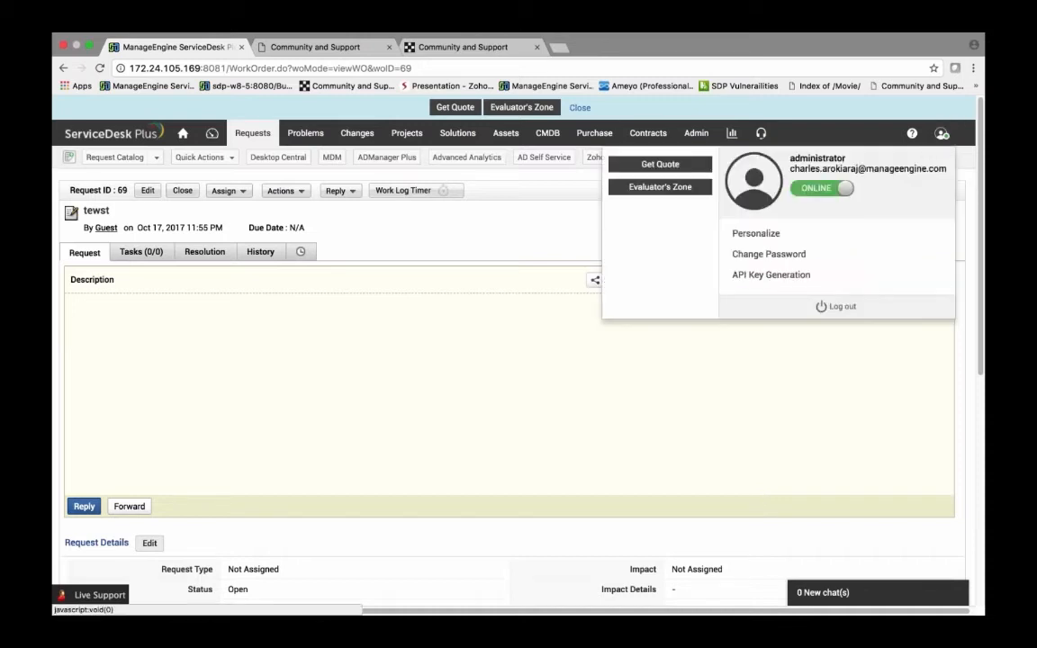
click(852, 306)
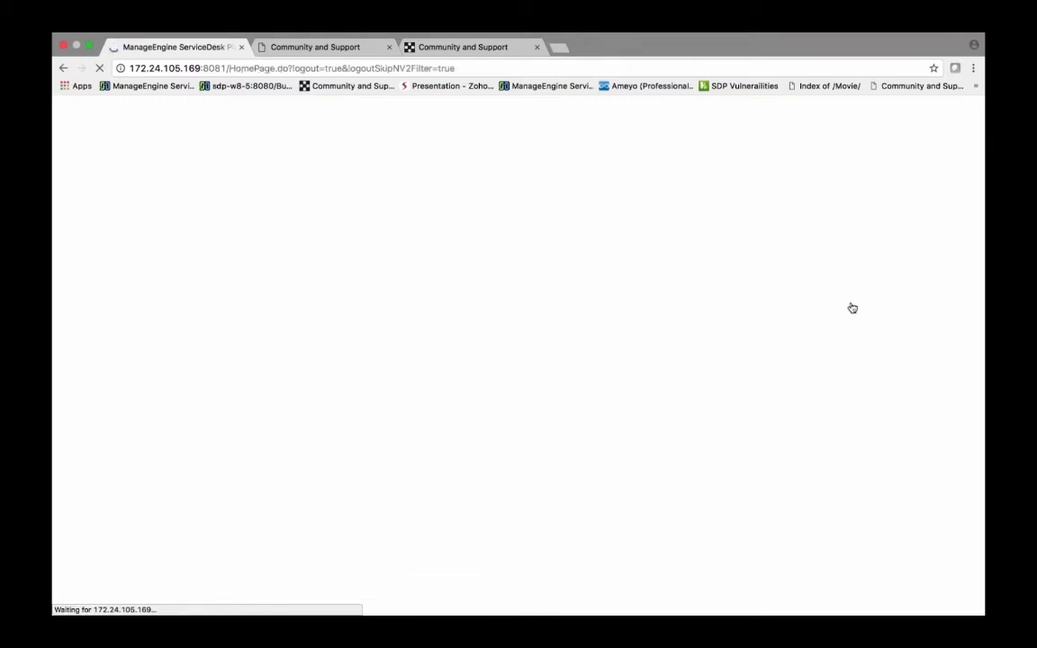
key(BackSpace)
key(BackSpace)
key(BackSpace)
key(BackSpace)
key(BackSpace)
key(BackSpace)
key(BackSpace)
key(BackSpace)
key(BackSpace)
key(BackSpace)
key(BackSpace)
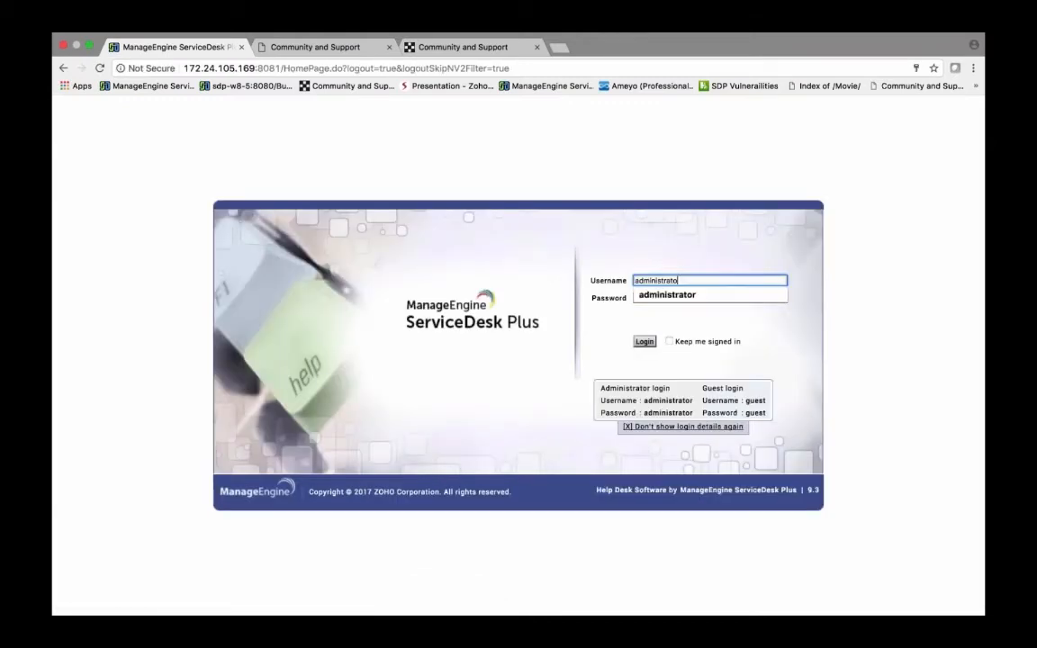
key(BackSpace)
key(BackSpace)
text(guest)
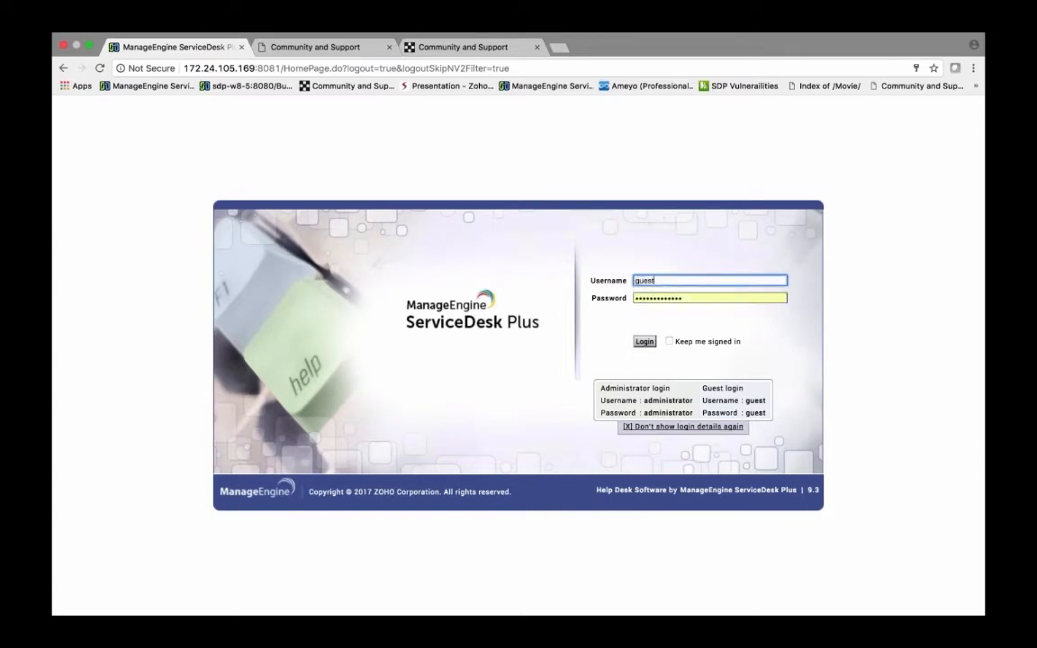
Step: Enter the guest account password, log in, and decline saving the password in the browser
key(Tab)
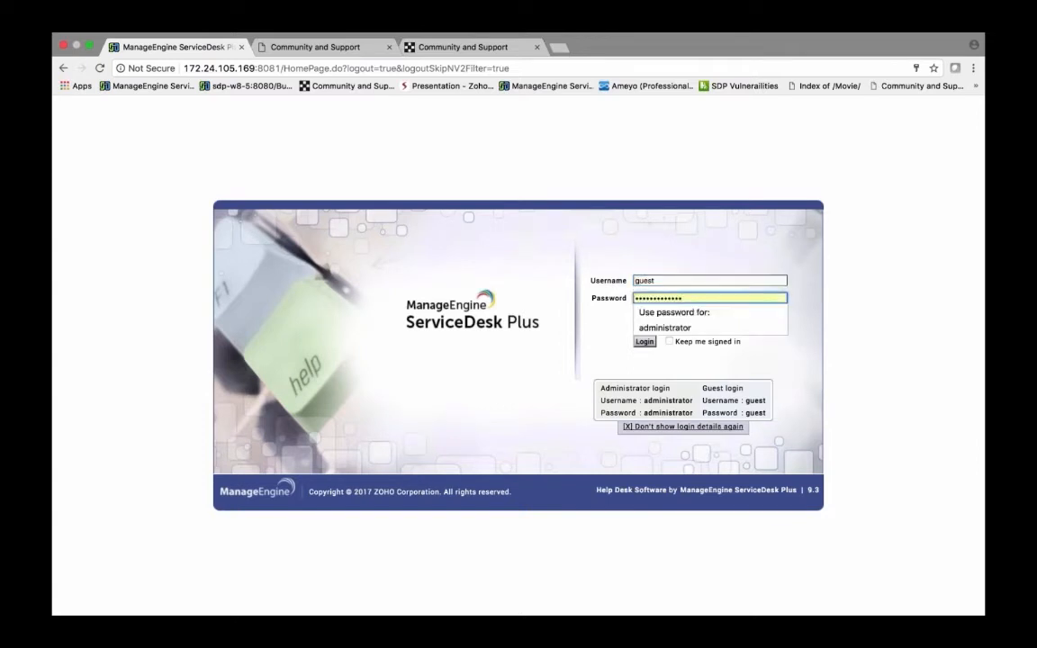
text(guest)
double_click(709, 298)
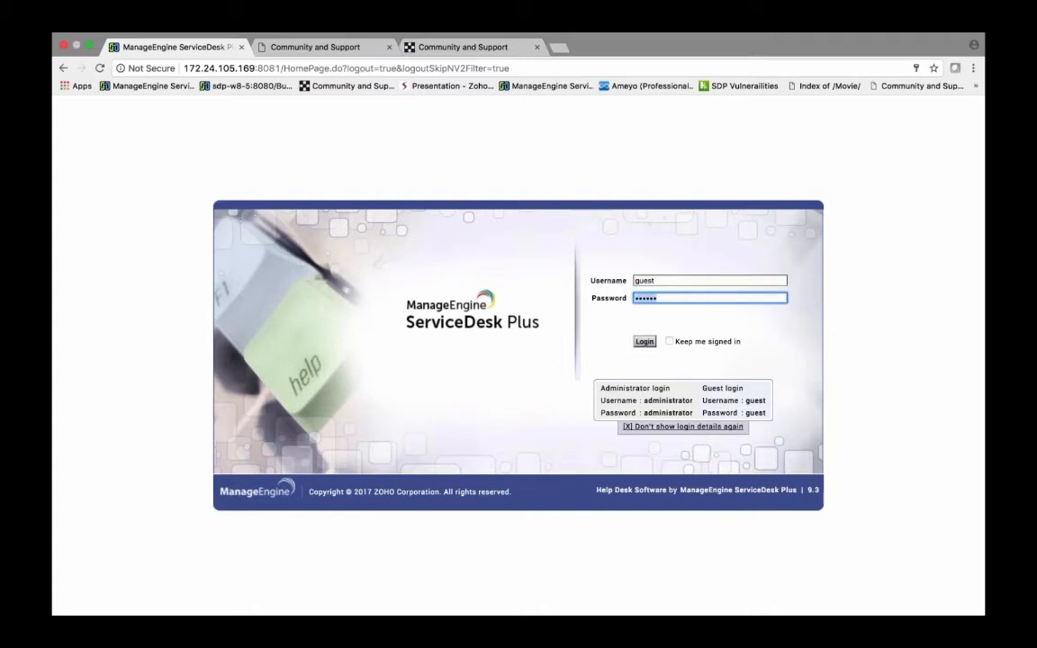
key(BackSpace)
text(guest)
click(644, 342)
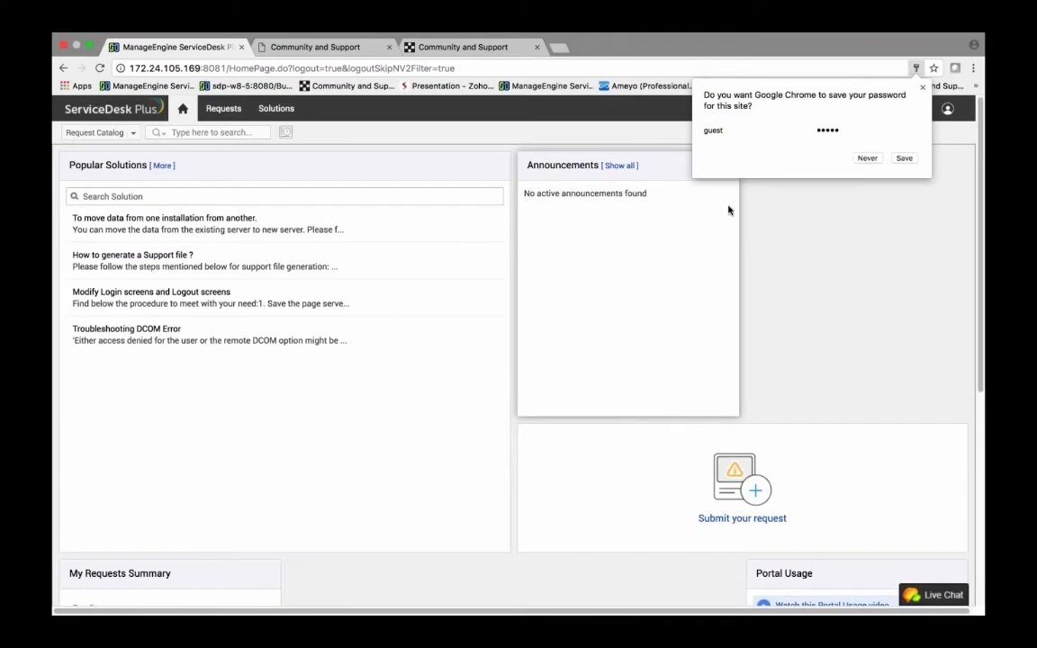
click(864, 157)
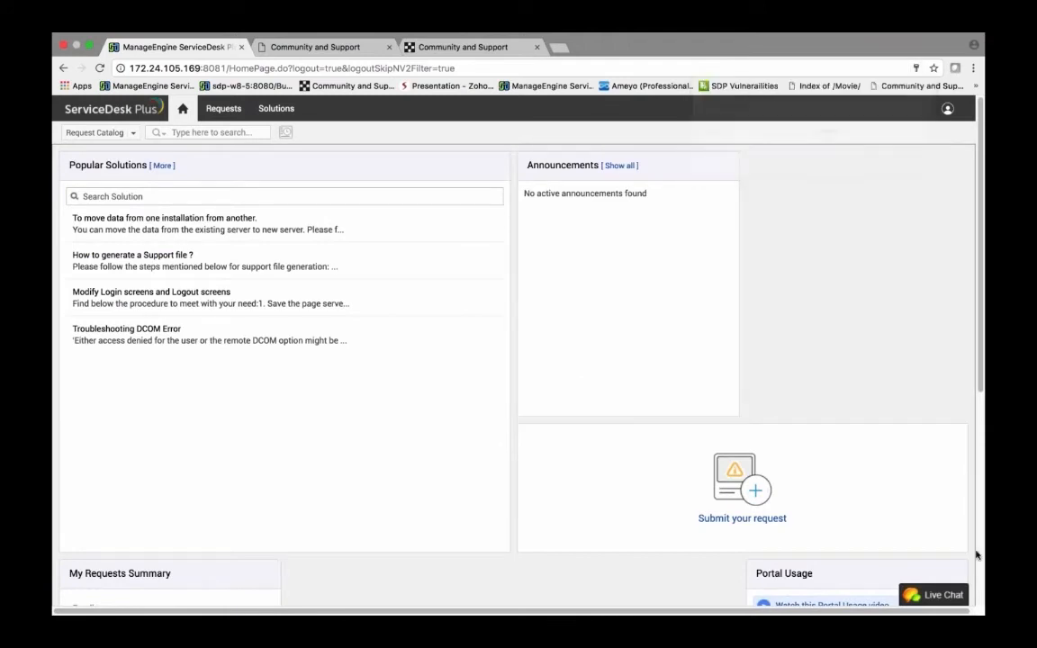
Step: Open Live Chat as the guest and start a new chat by sending the message hi
click(922, 596)
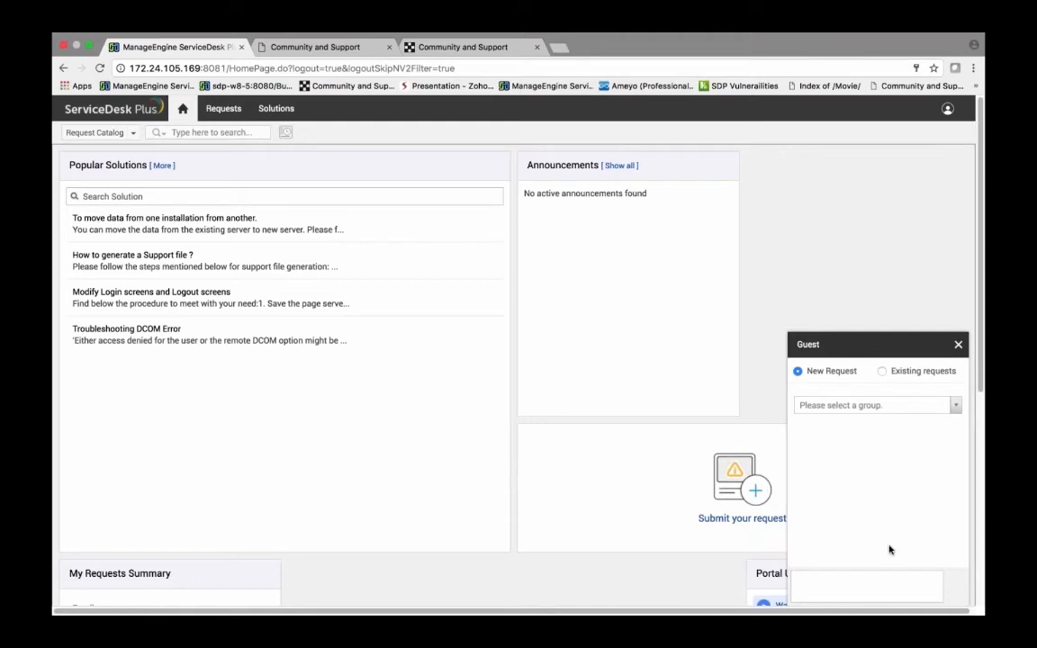
click(878, 585)
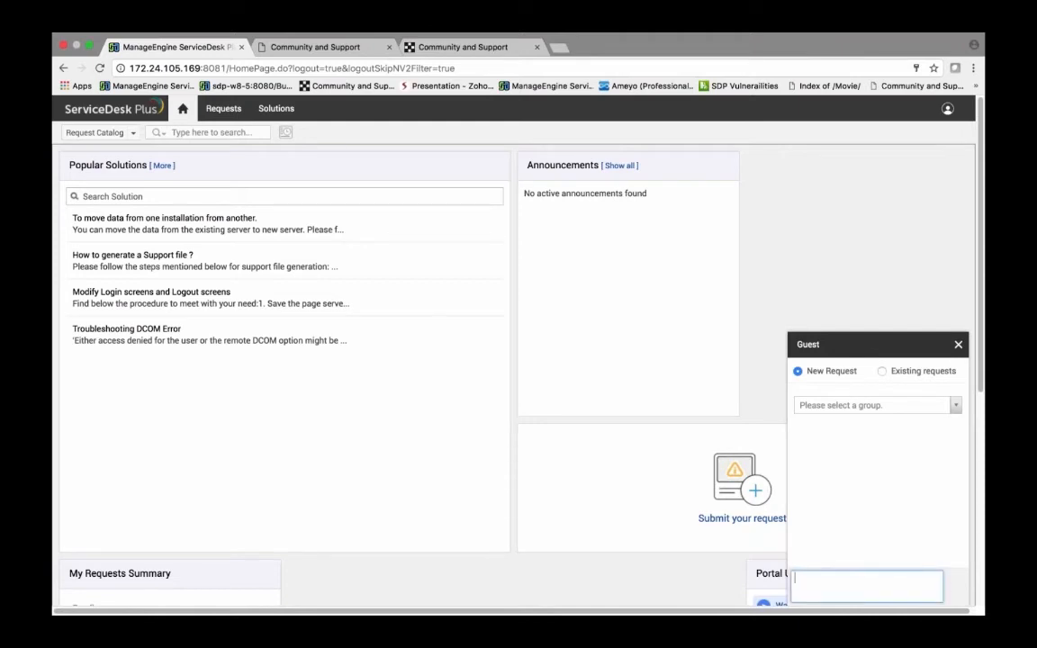
text(hi)
key(Return)
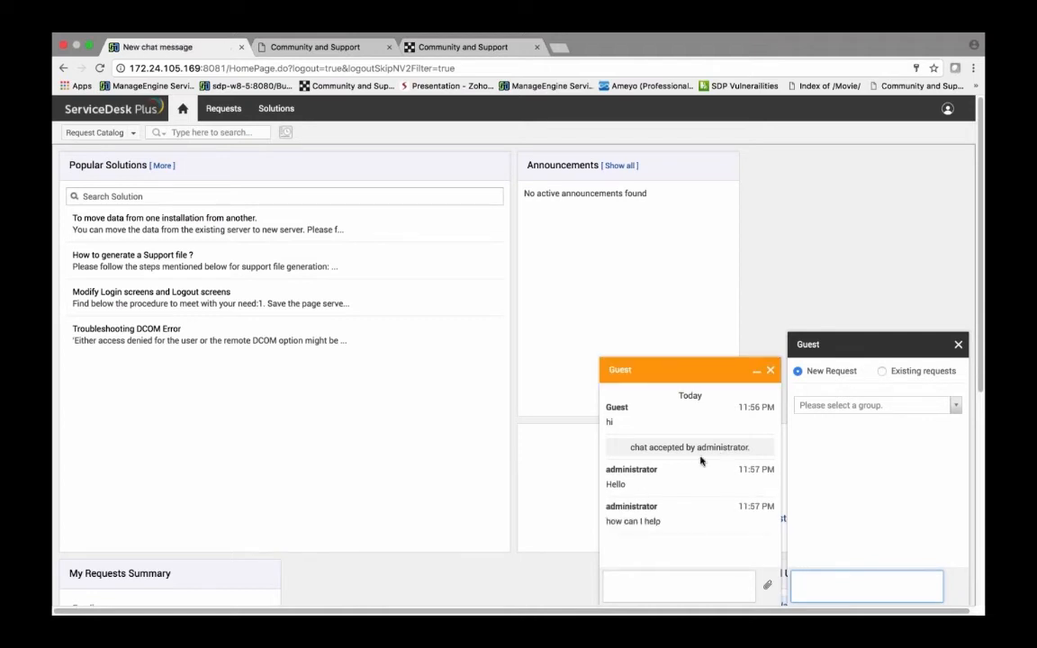
Step: Reply hgf in the chat with the administrator
click(648, 585)
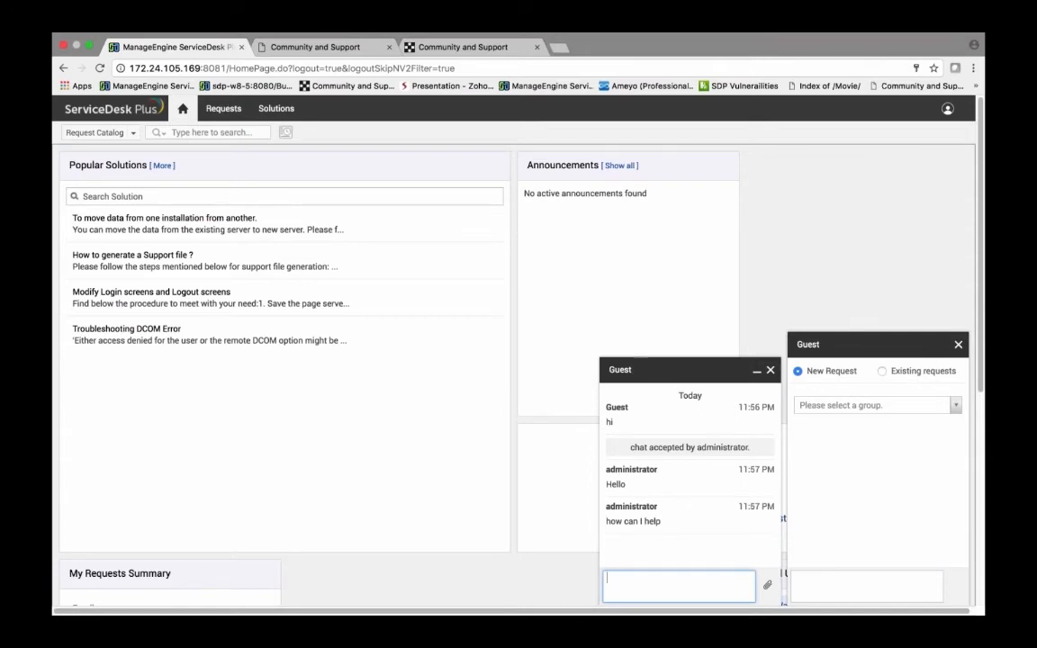
text(hgf)
key(Return)
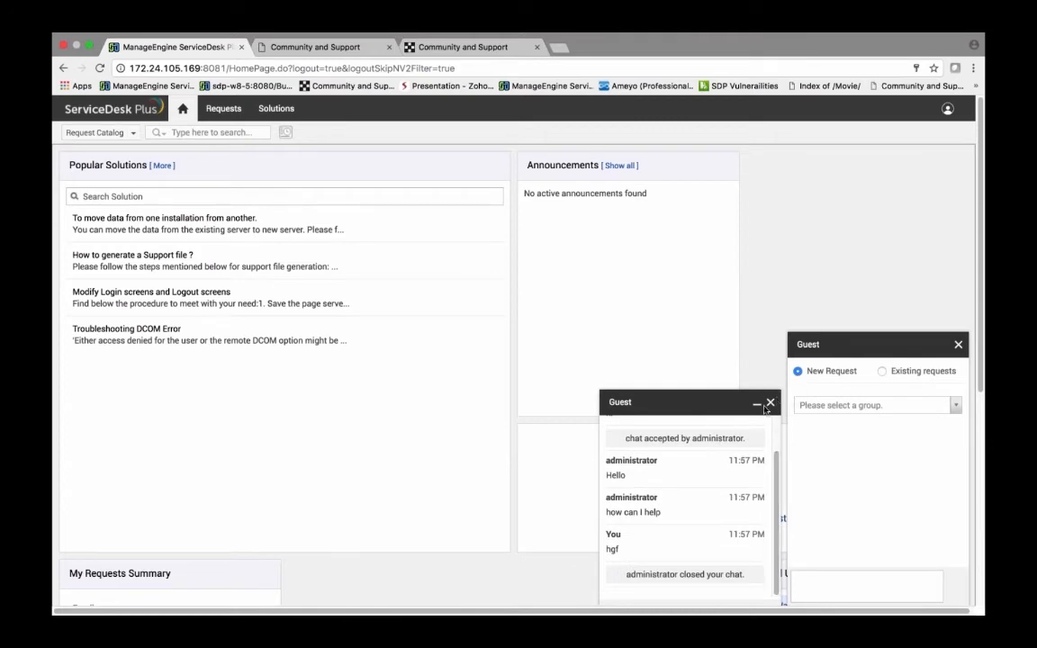
Step: Switch the chat to existing requests and start a chat about request #63 - Test
click(882, 371)
scroll(877, 513, down, 3)
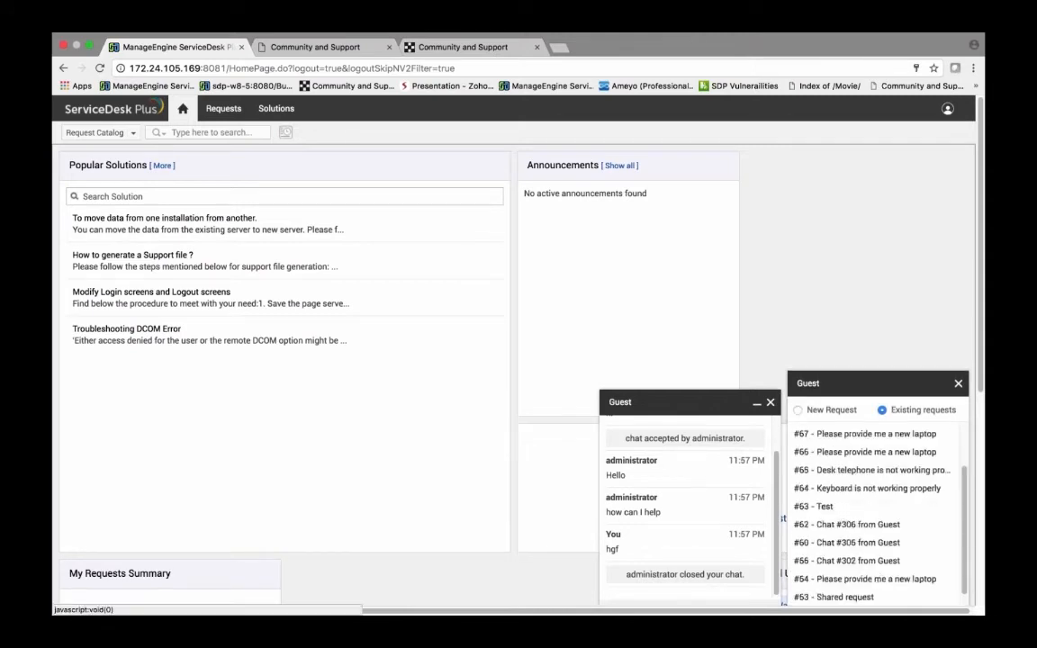
scroll(878, 513, up, 3)
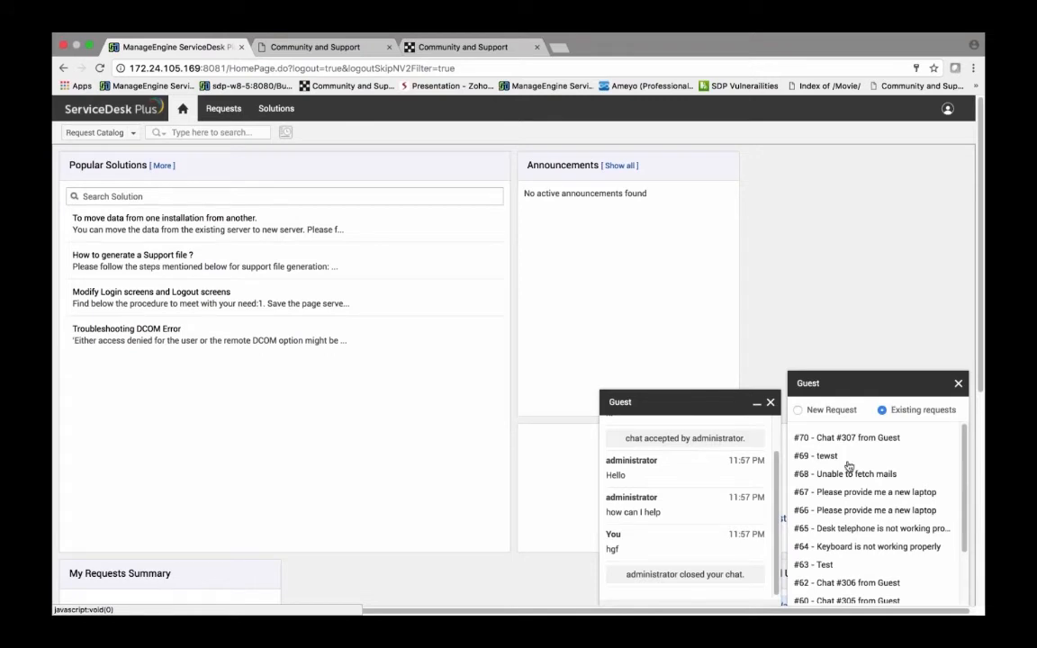
scroll(855, 535, down, 2)
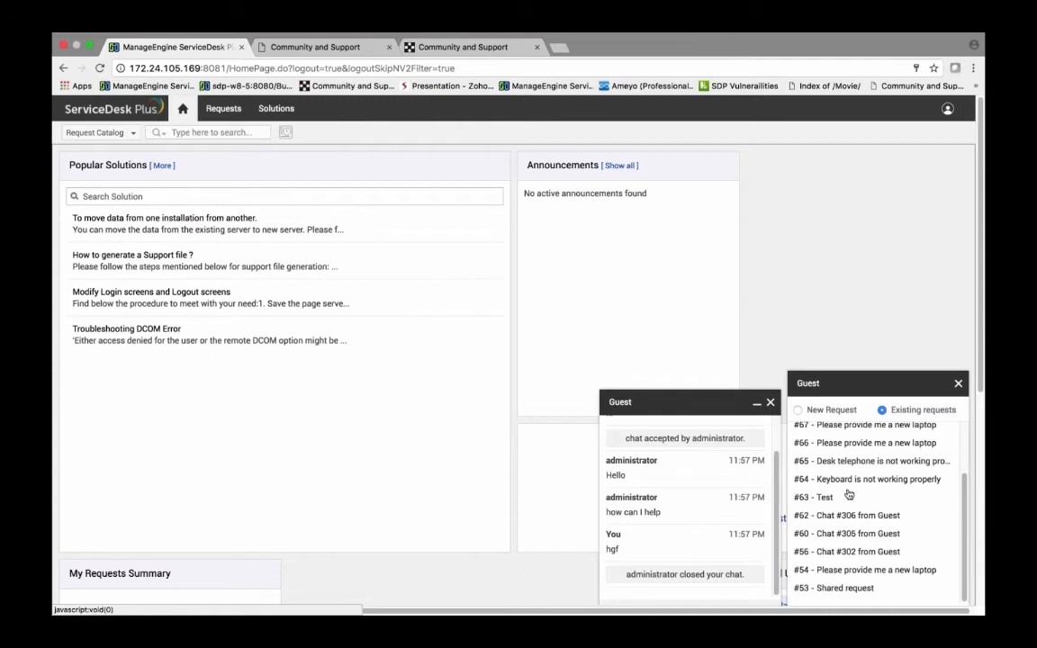
click(824, 497)
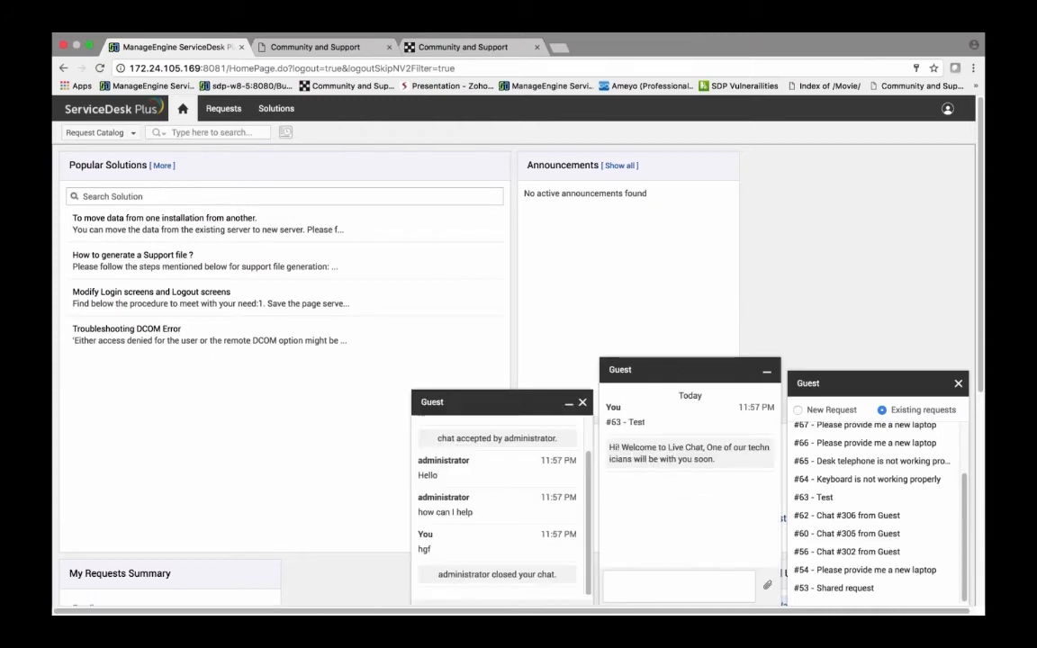
Step: Send the message its not resolved in the chat for request #63
click(662, 580)
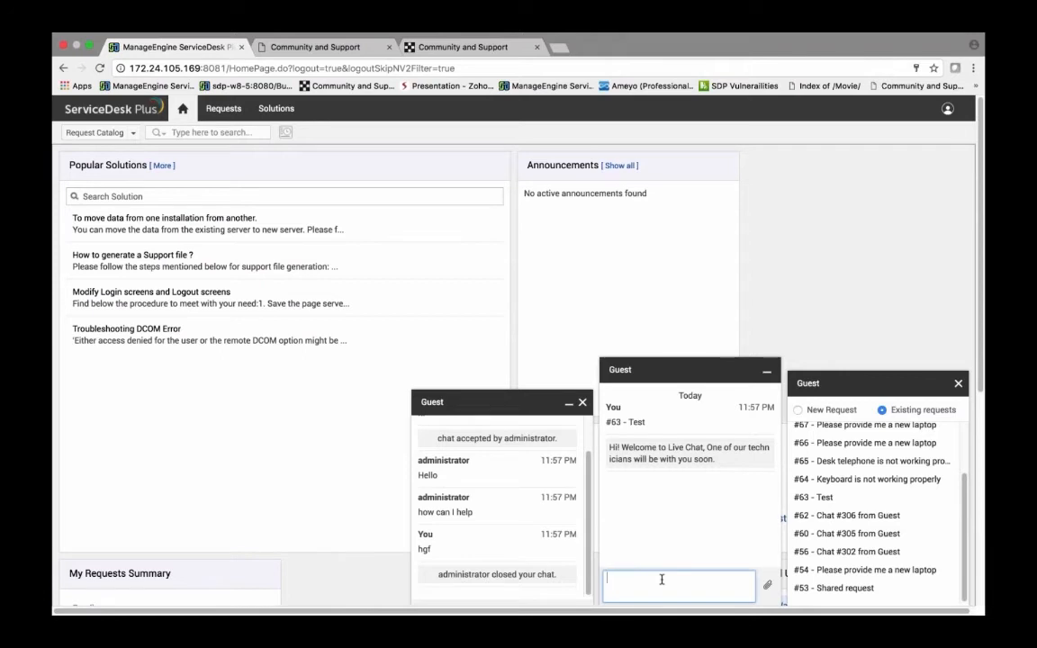
text(its no)
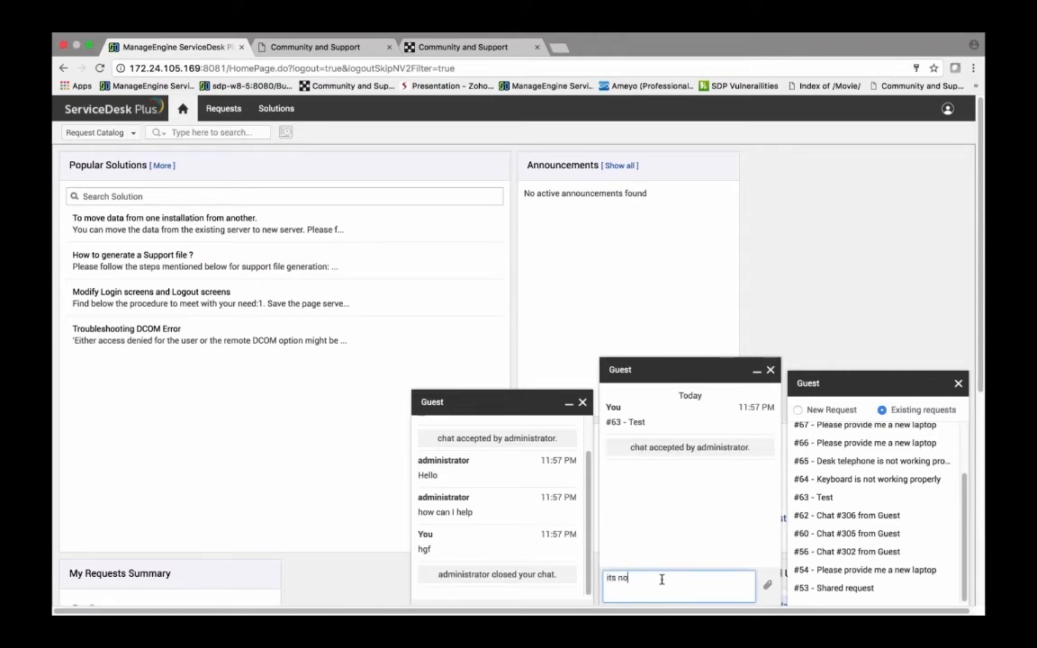
text(t resolved)
key(Return)
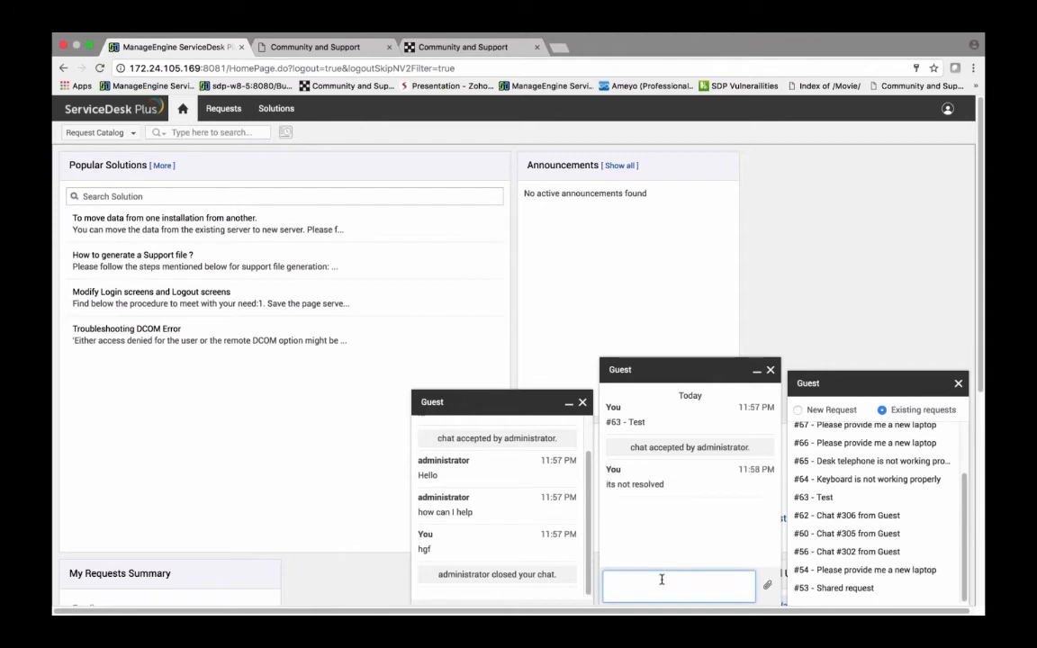
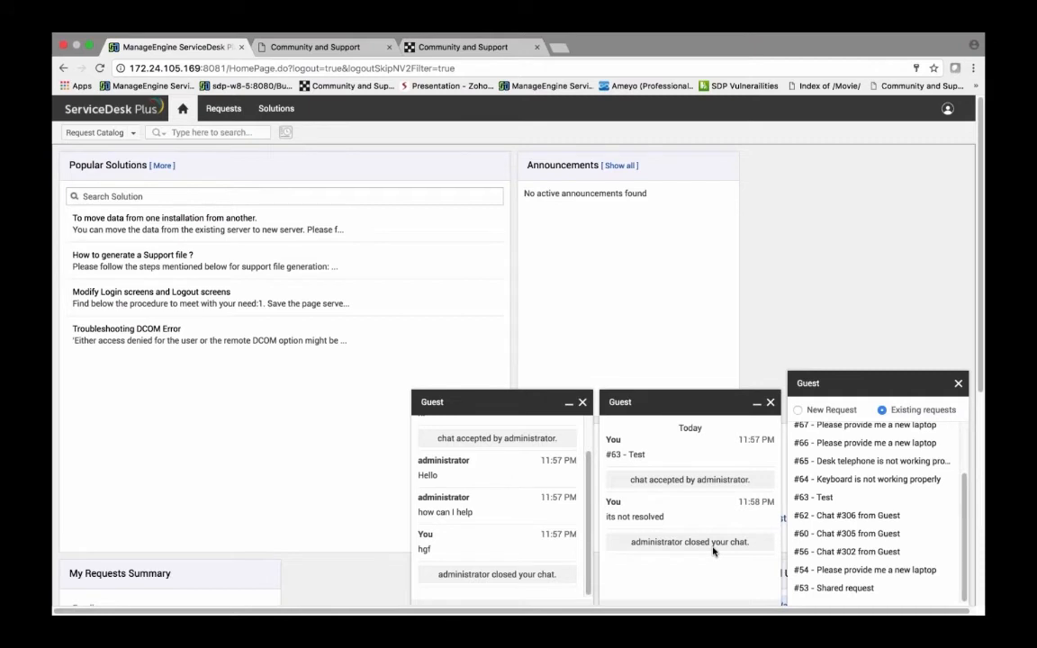
Step: Log out of the guest account from the user profile menu
right_click(947, 108)
click(947, 108)
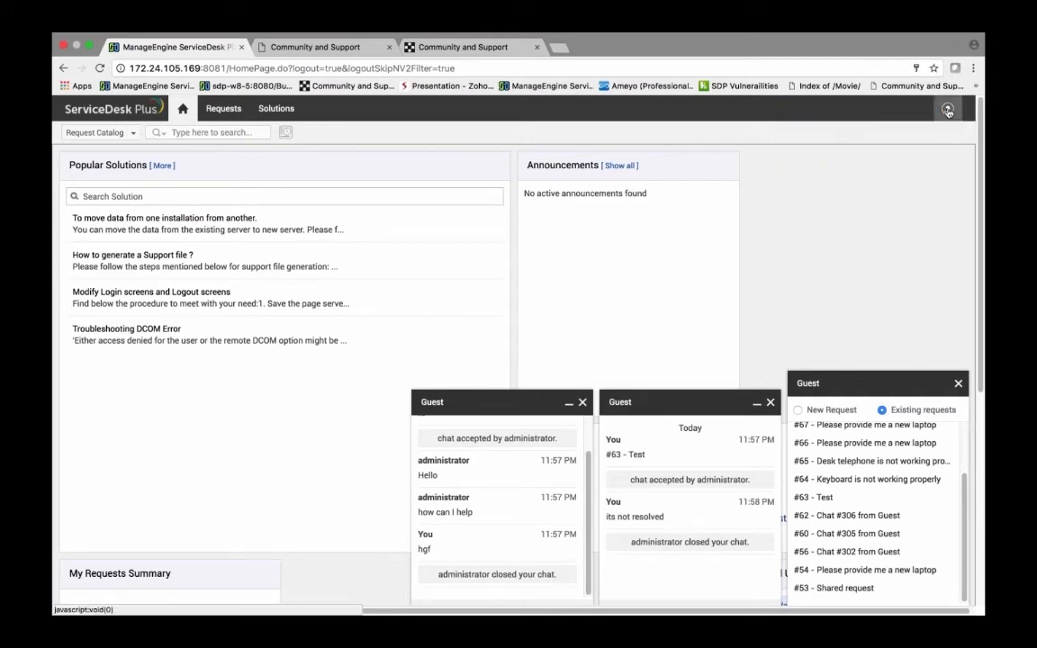
click(947, 108)
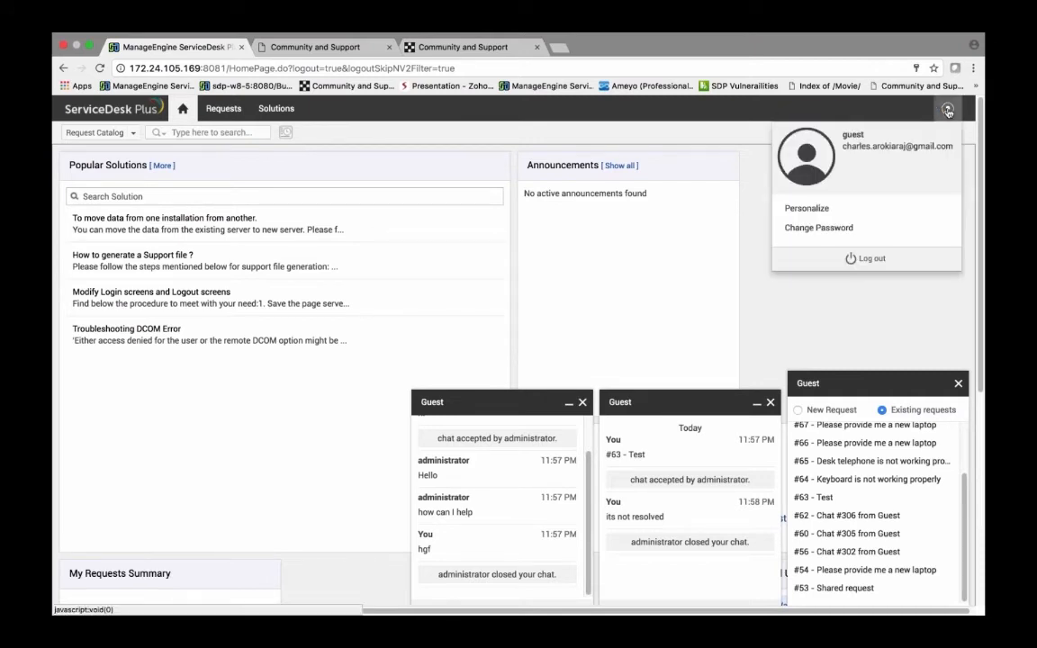
click(900, 258)
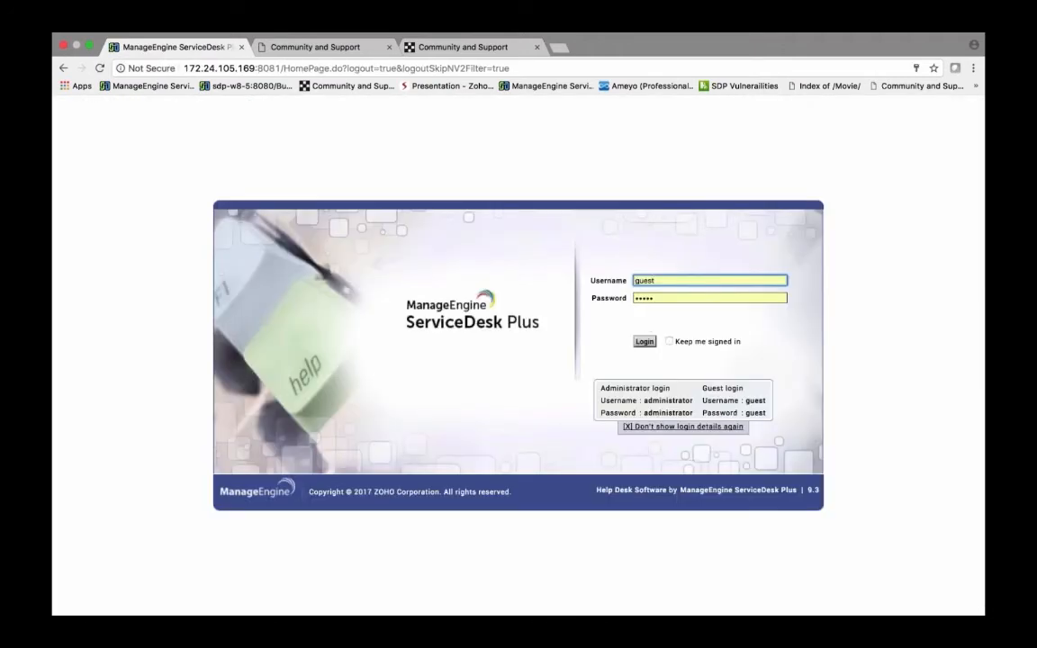
Step: Log back in as administrator, entering the administrator's username and password
key(BackSpace)
key(BackSpace)
key(BackSpace)
key(BackSpace)
key(BackSpace)
click(646, 311)
click(644, 341)
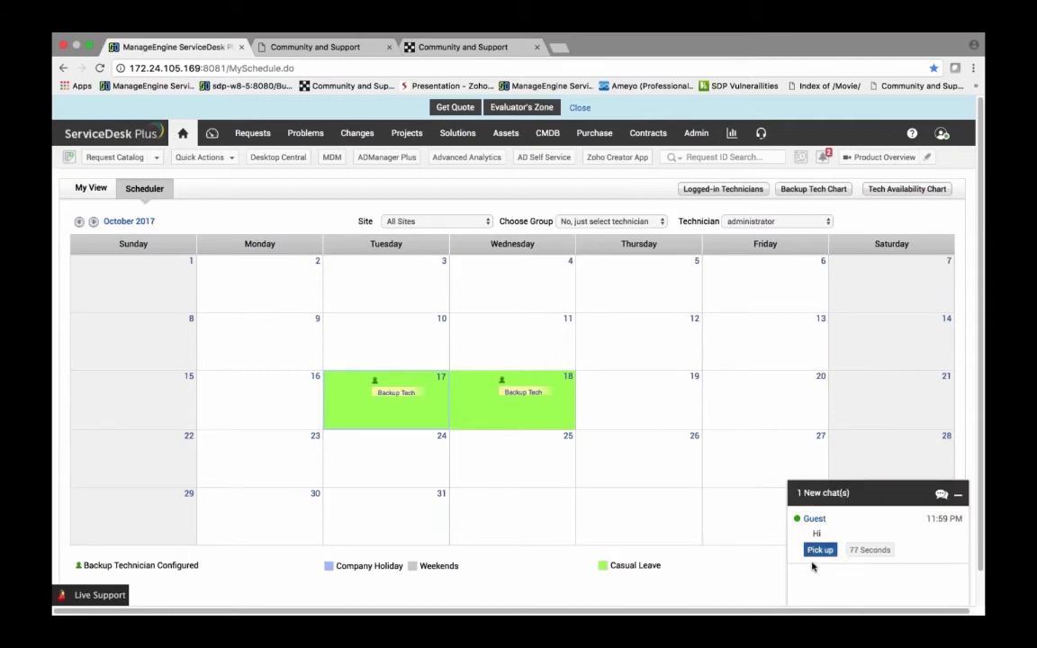
Step: Try to pick up the guest's new chat and dismiss the resulting notice
click(817, 551)
click(818, 551)
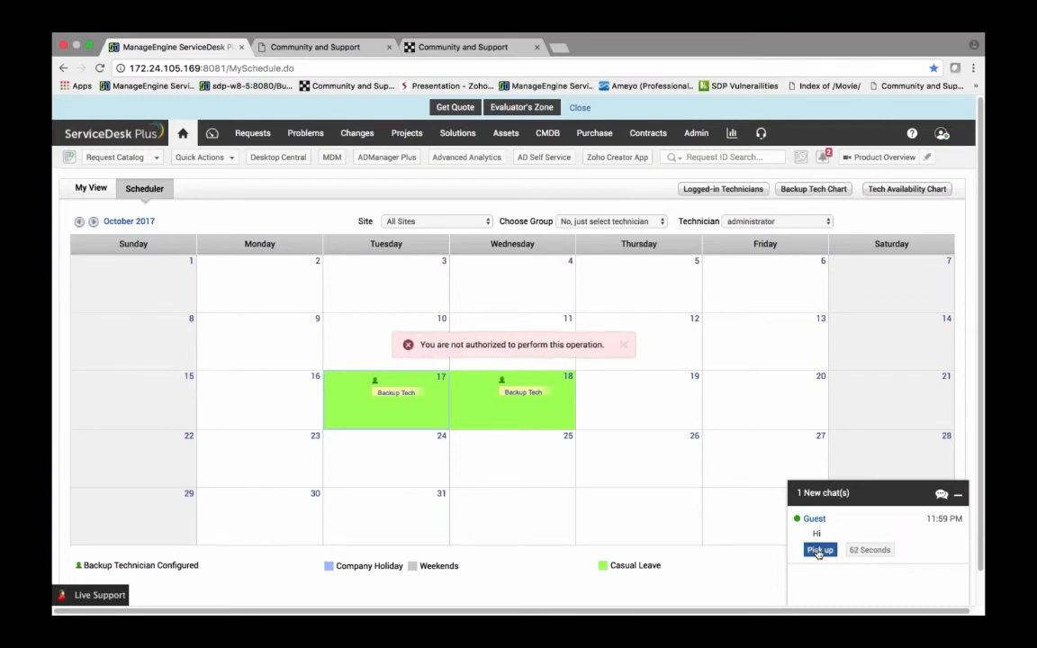
click(623, 345)
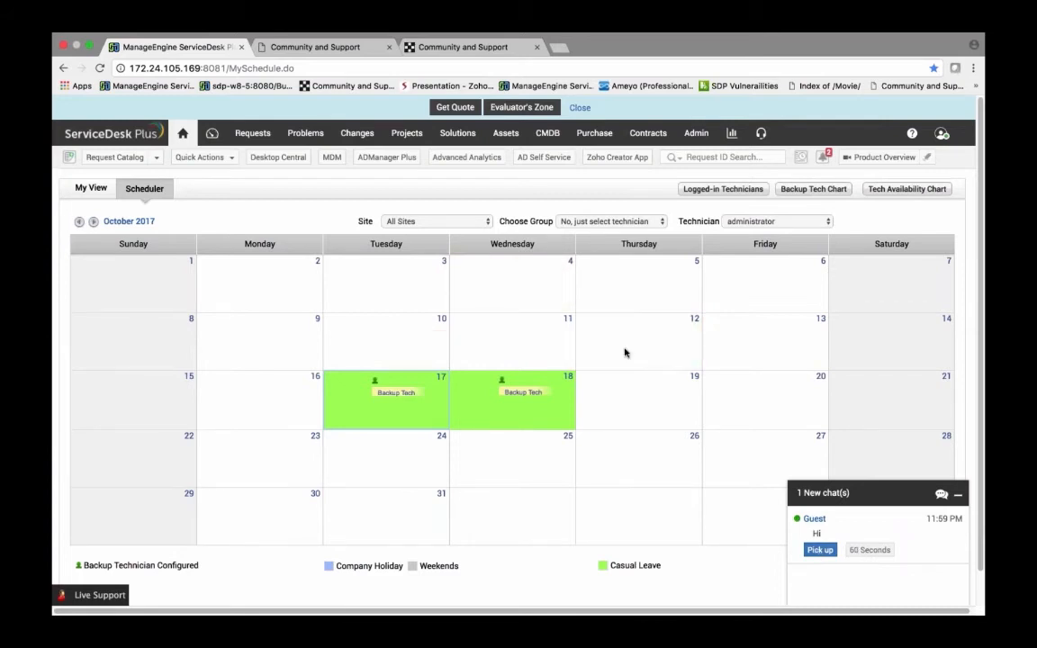
Step: Open the Requests page in a new browser tab
right_click(242, 133)
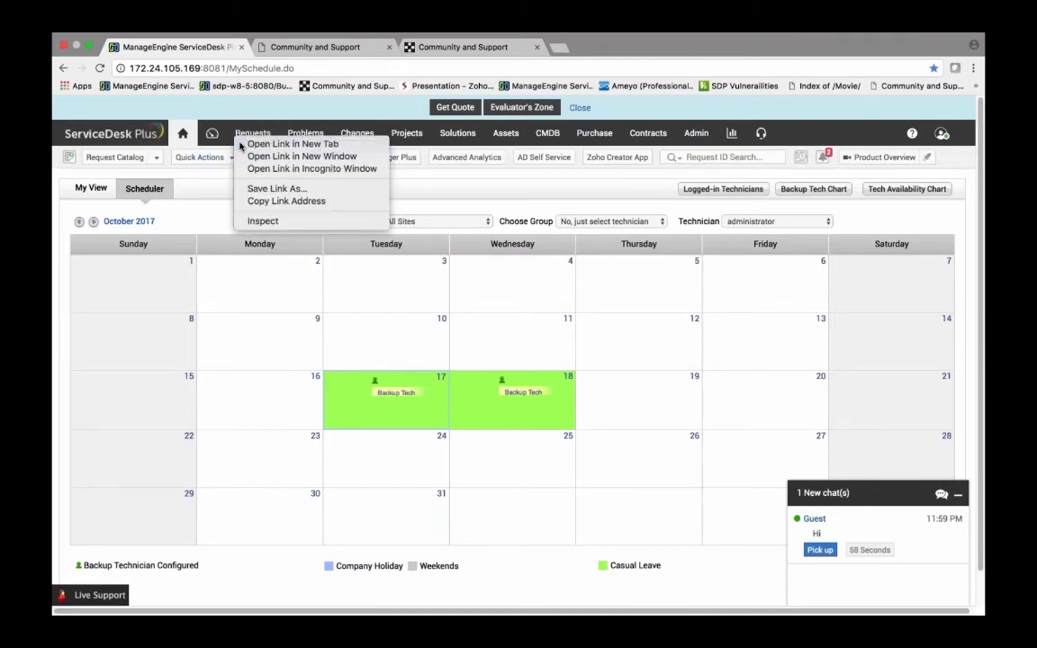
click(270, 142)
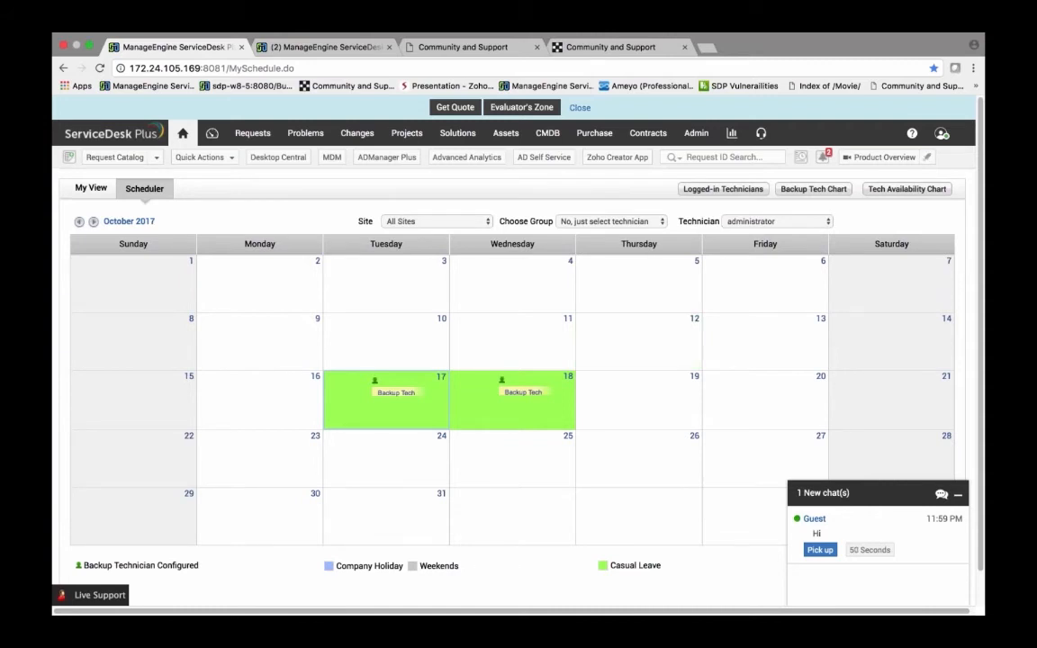
Step: Open the Admin chat settings and review the technician exclusion options
click(696, 133)
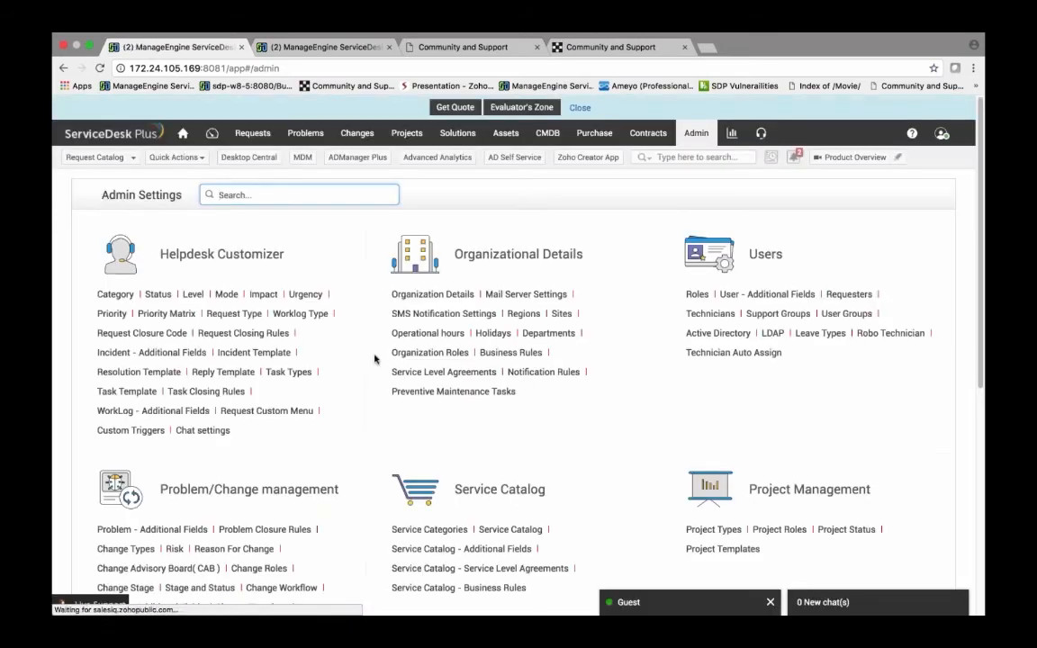
scroll(375, 359, down, 1)
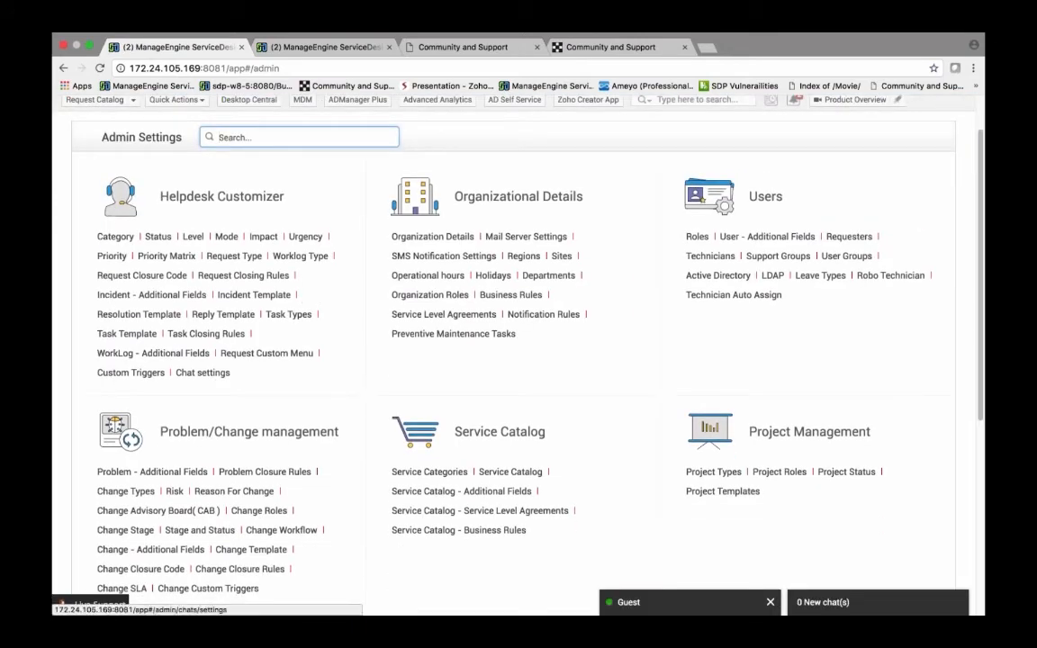
click(202, 372)
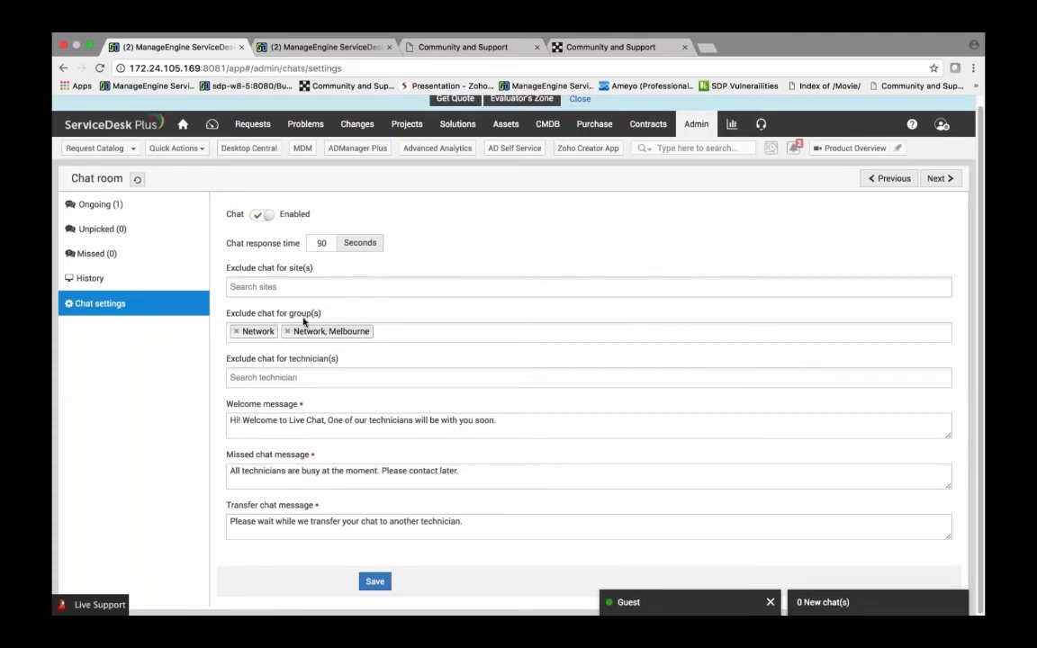
click(306, 377)
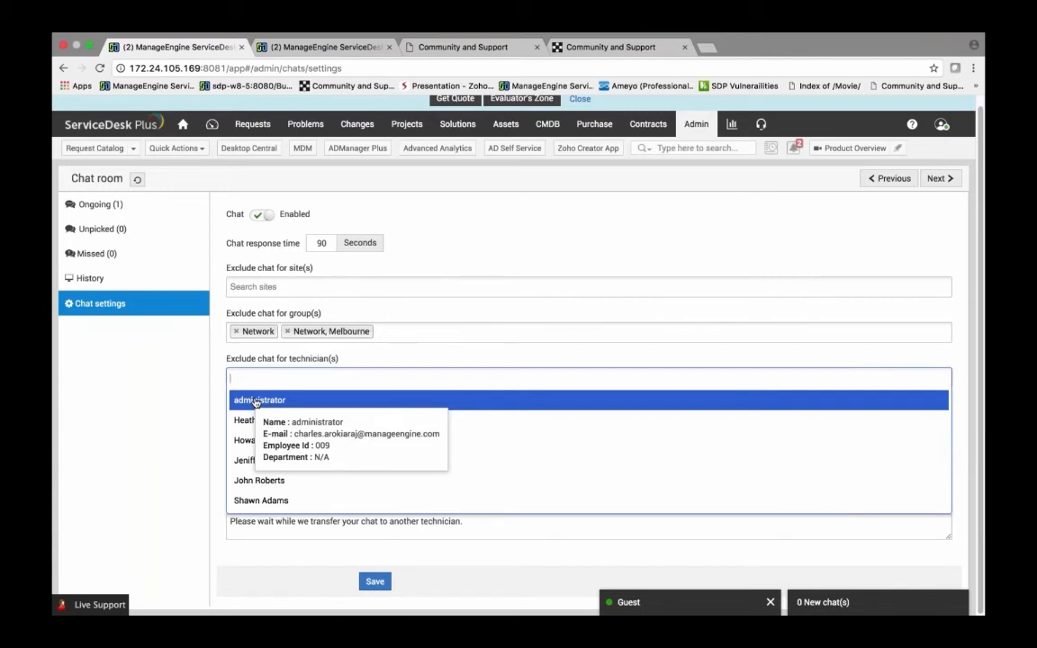
click(200, 405)
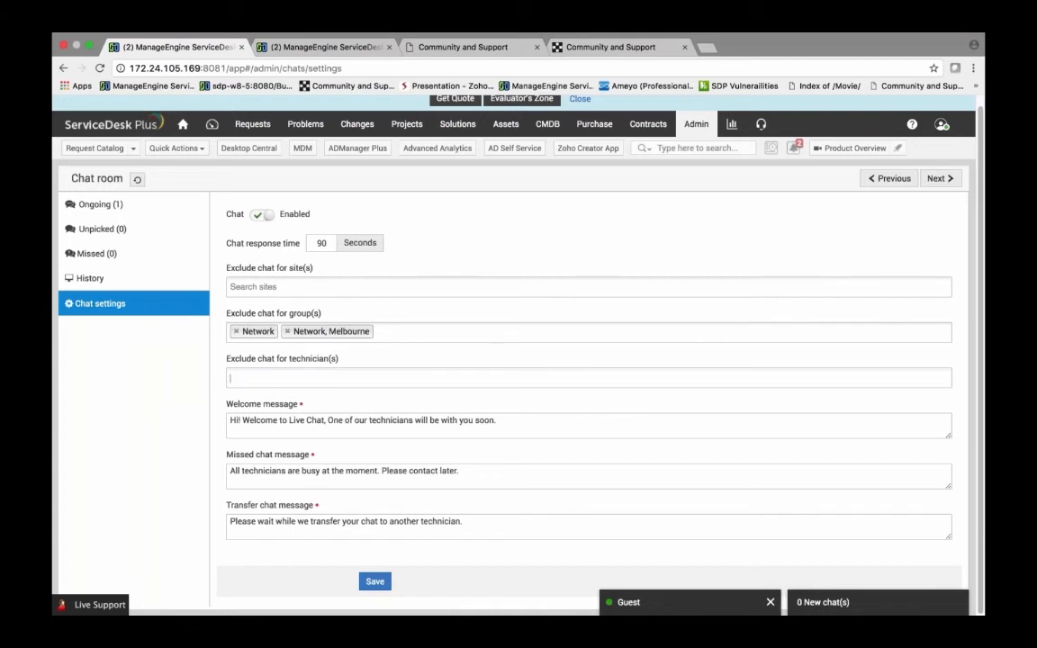
click(309, 246)
Step: Review the chat History, Missed, Unpicked and Ongoing chat lists
click(90, 279)
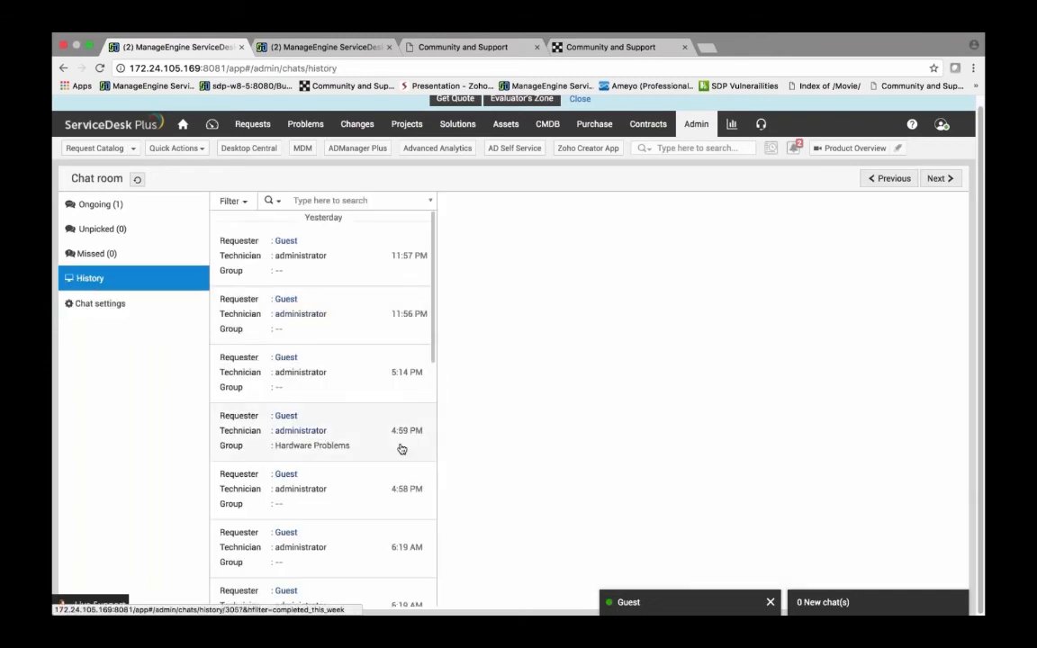
scroll(401, 448, down, 1)
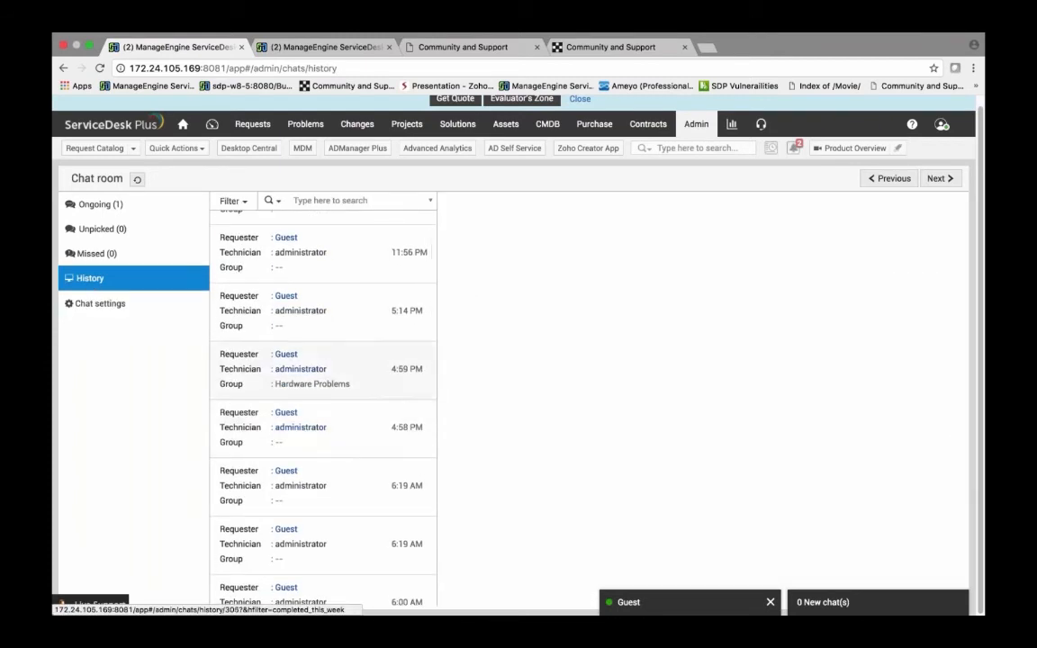
click(118, 255)
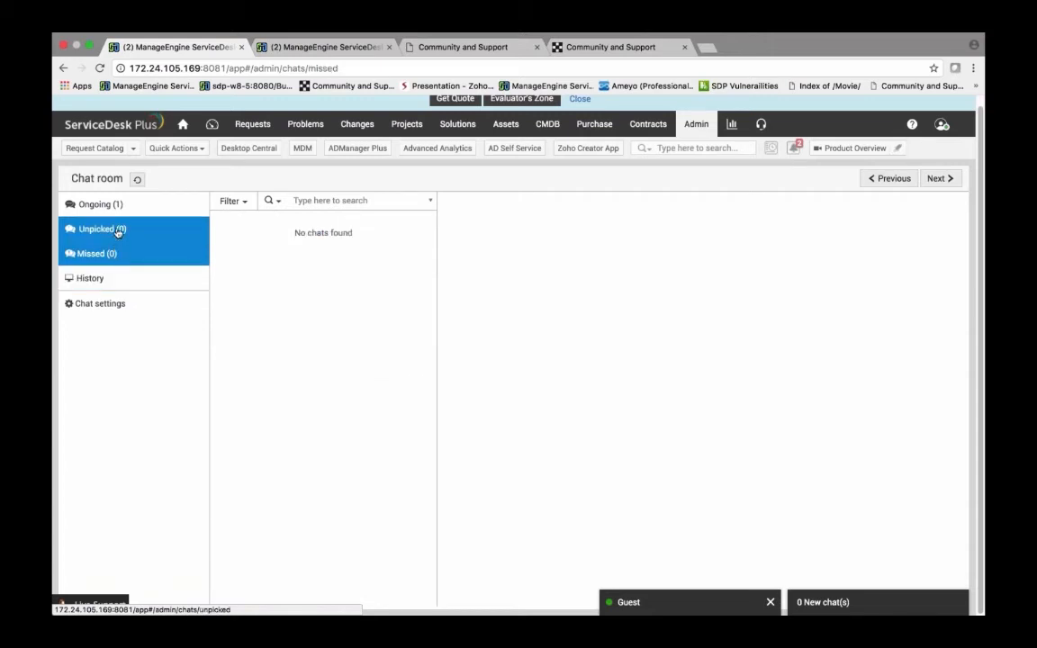
click(117, 232)
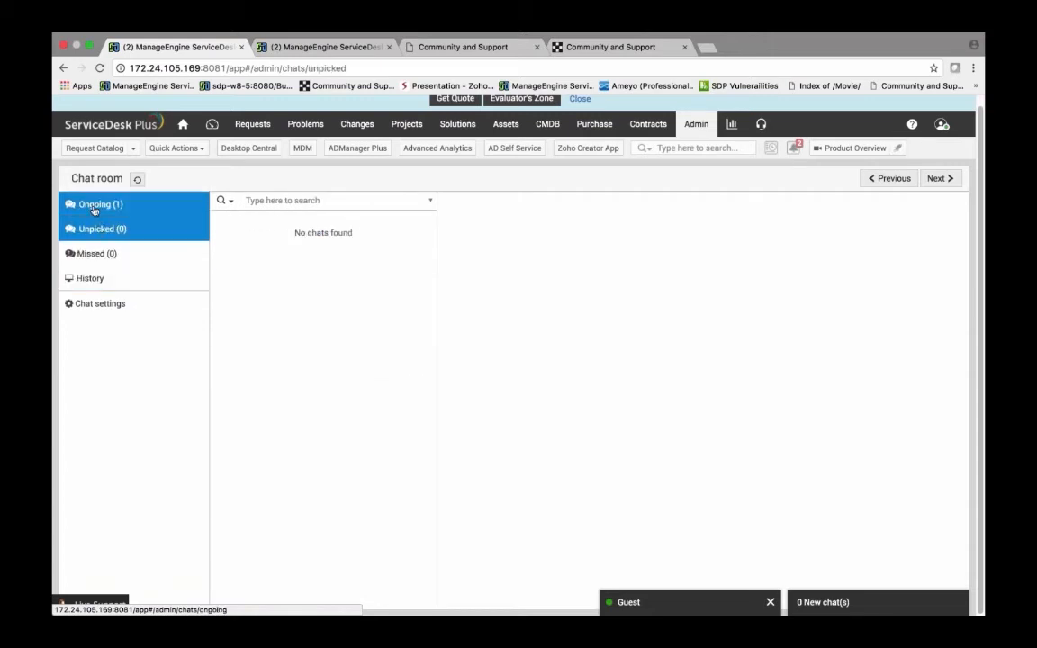
click(94, 208)
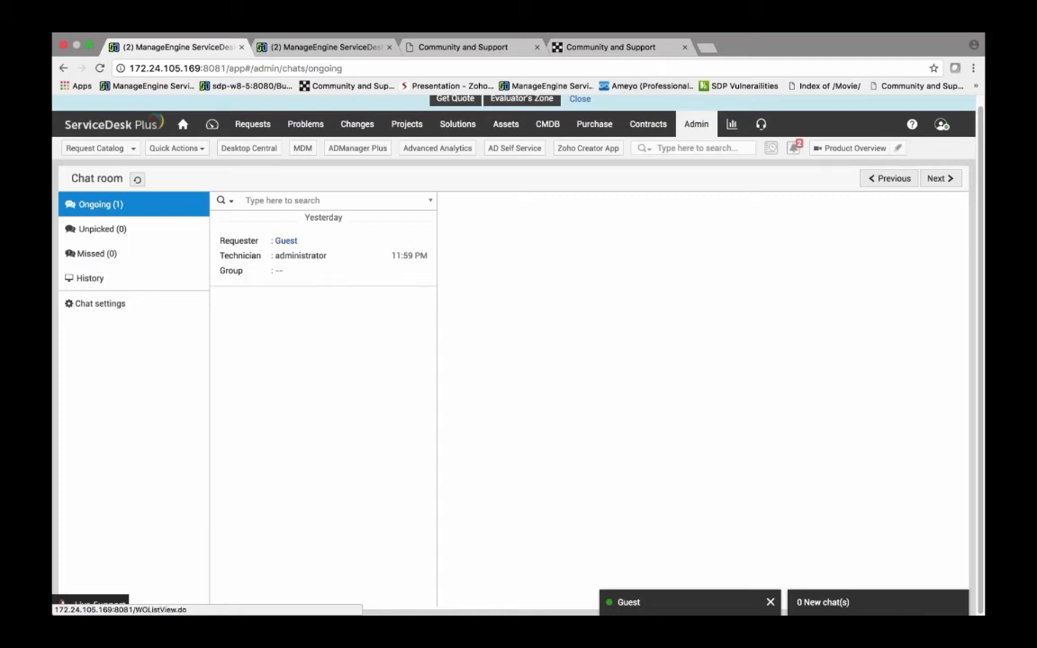
Step: Open Self-Service Portal Settings and start customizing the self-service portal
click(694, 125)
scroll(645, 305, down, 3)
scroll(645, 304, down, 3)
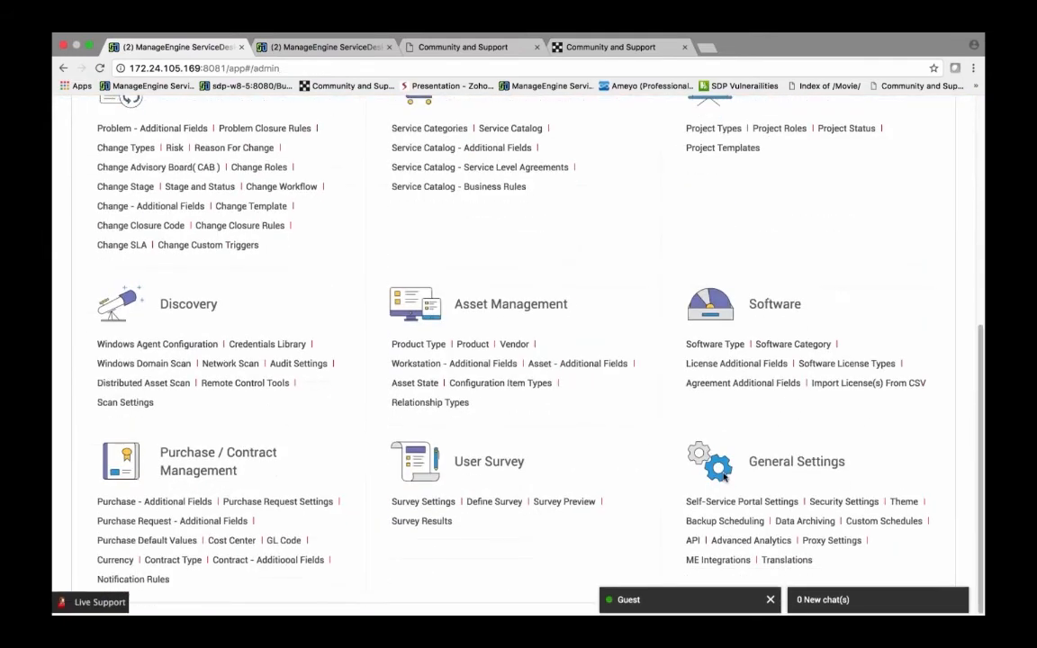
click(717, 502)
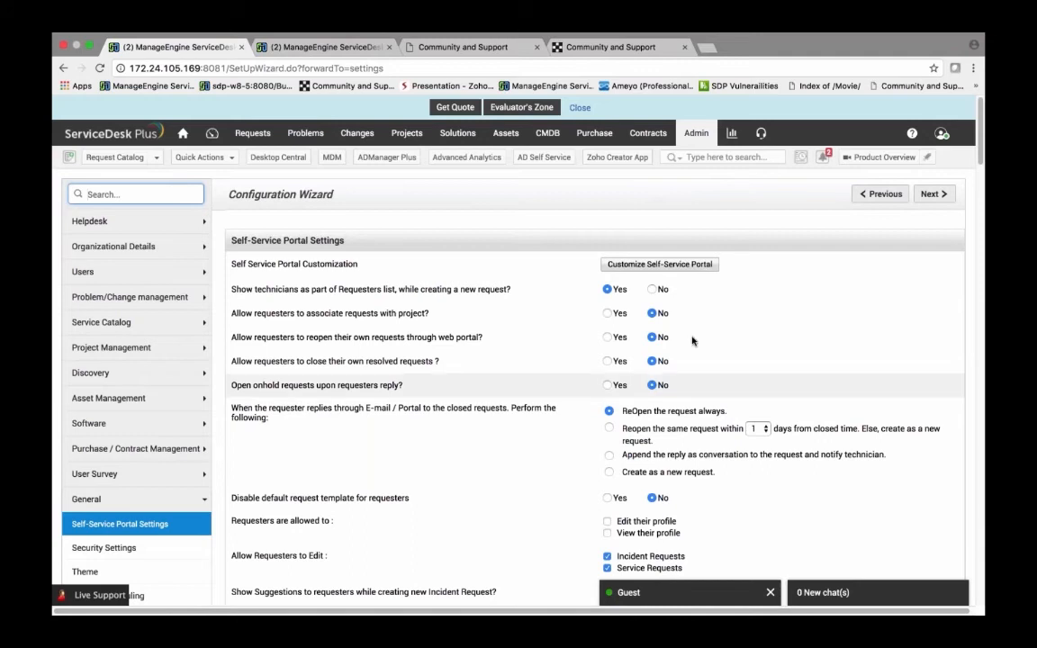
click(659, 264)
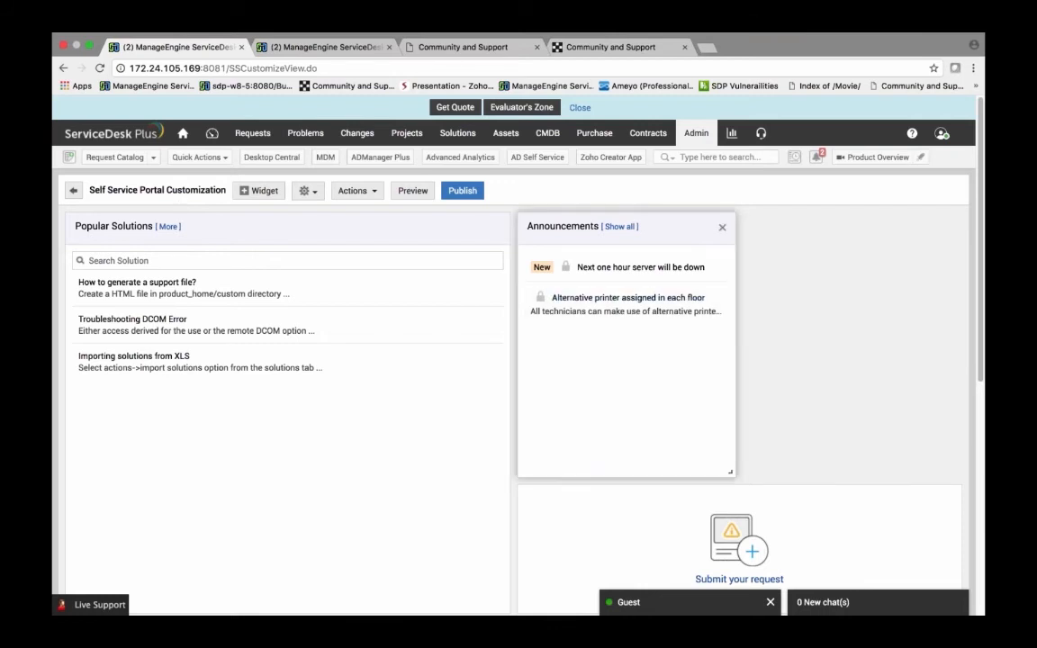
Step: Widen the Announcements widget and move the Submit your request widget above it
drag(732, 473, 957, 472)
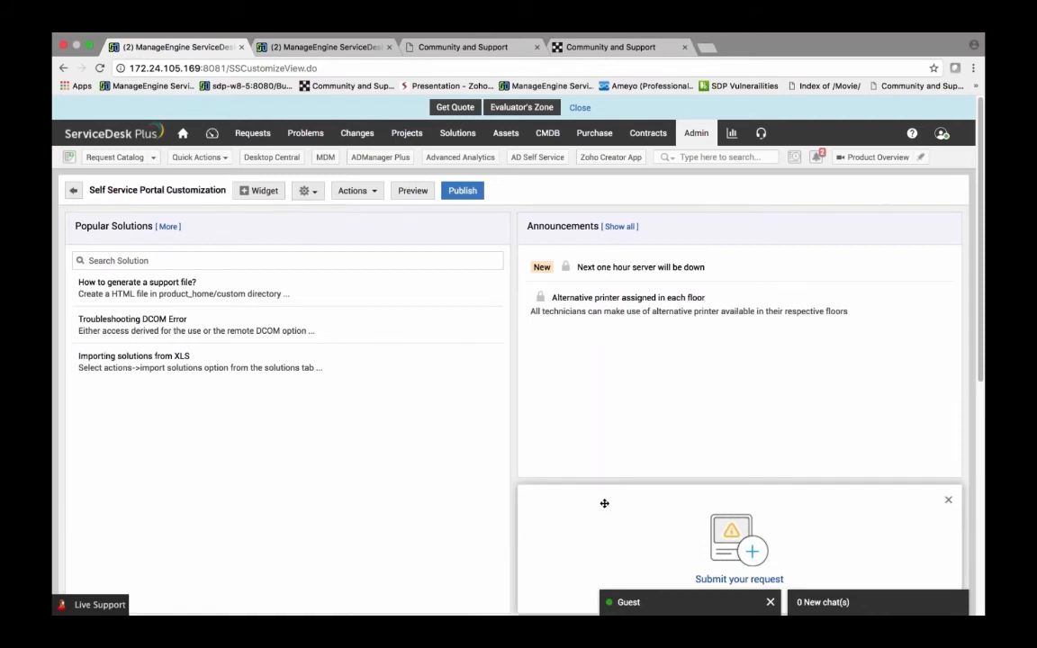
drag(604, 503, 610, 402)
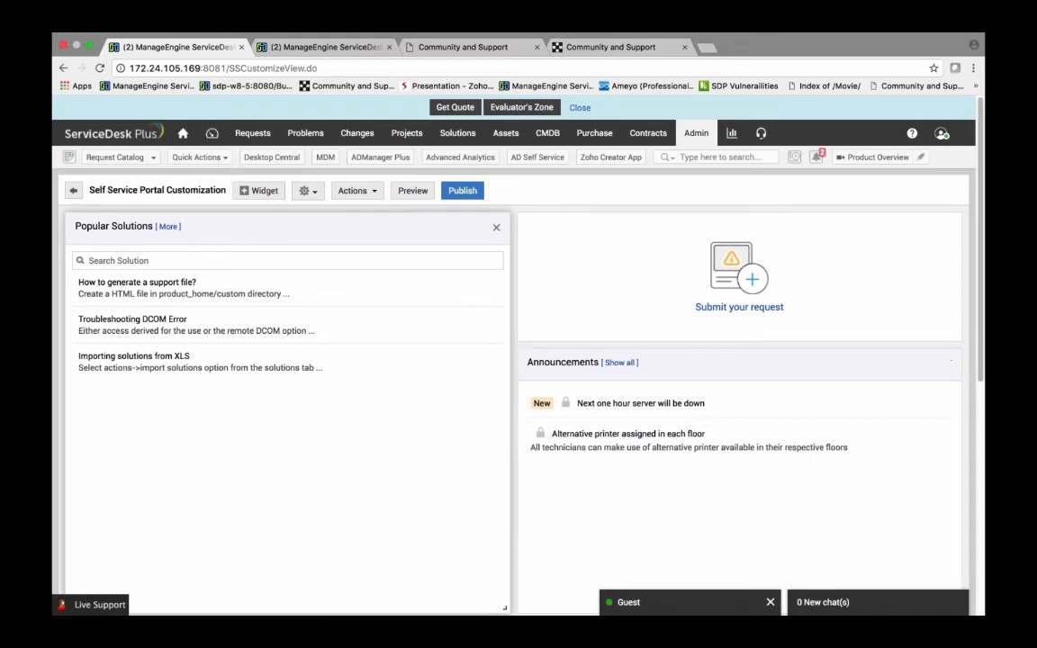
click(259, 191)
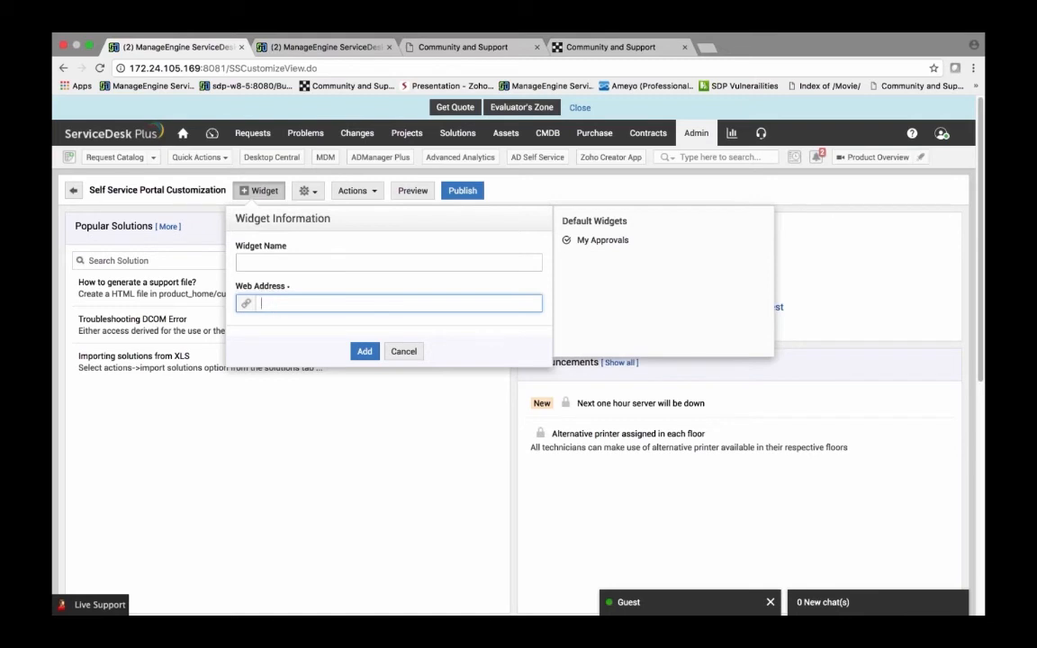
click(270, 262)
text(test)
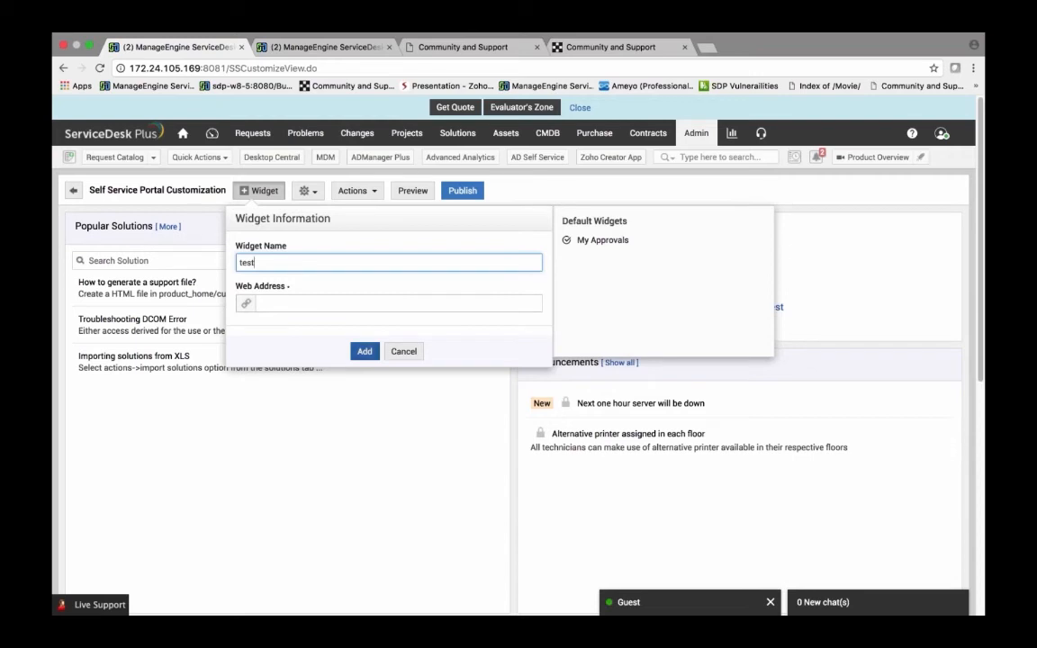
click(404, 352)
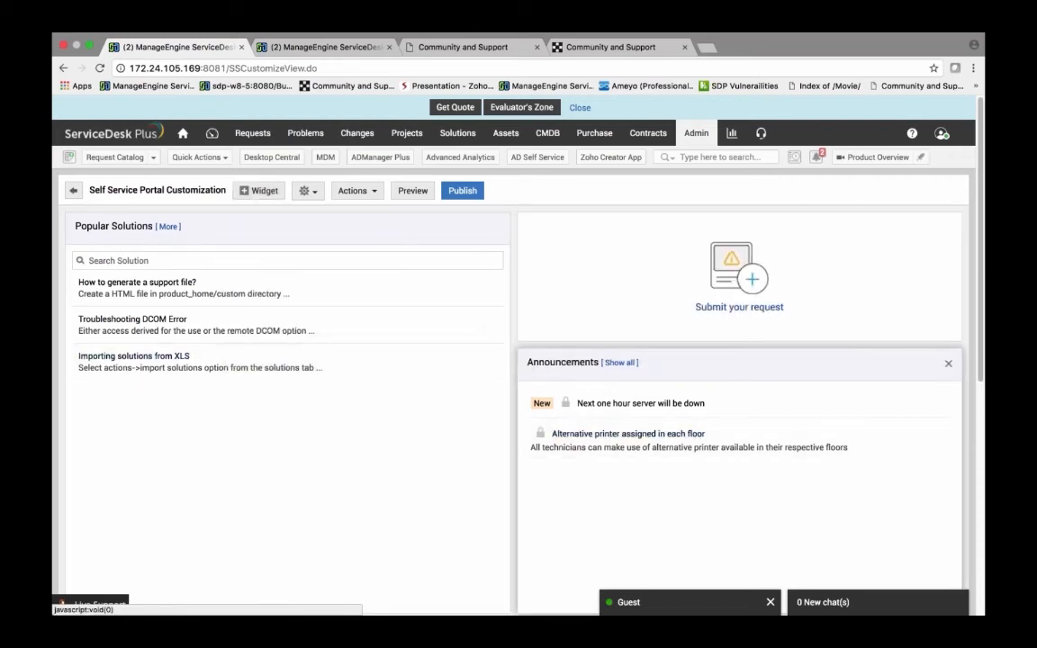
Step: Leave the portal customization without saving and scroll through the self-service portal settings
click(73, 190)
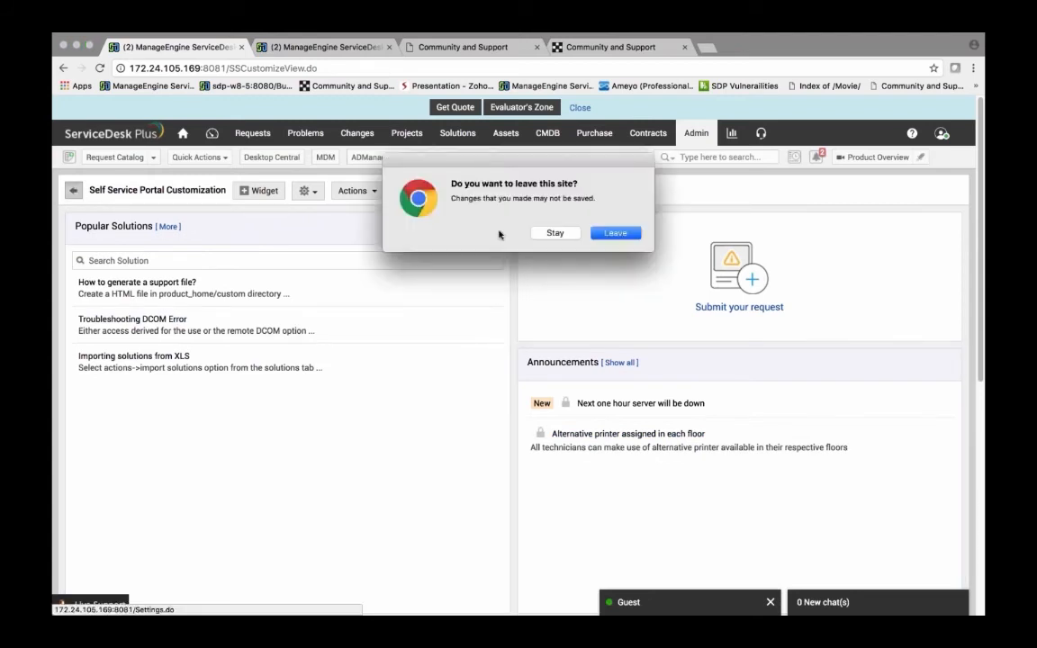
click(612, 236)
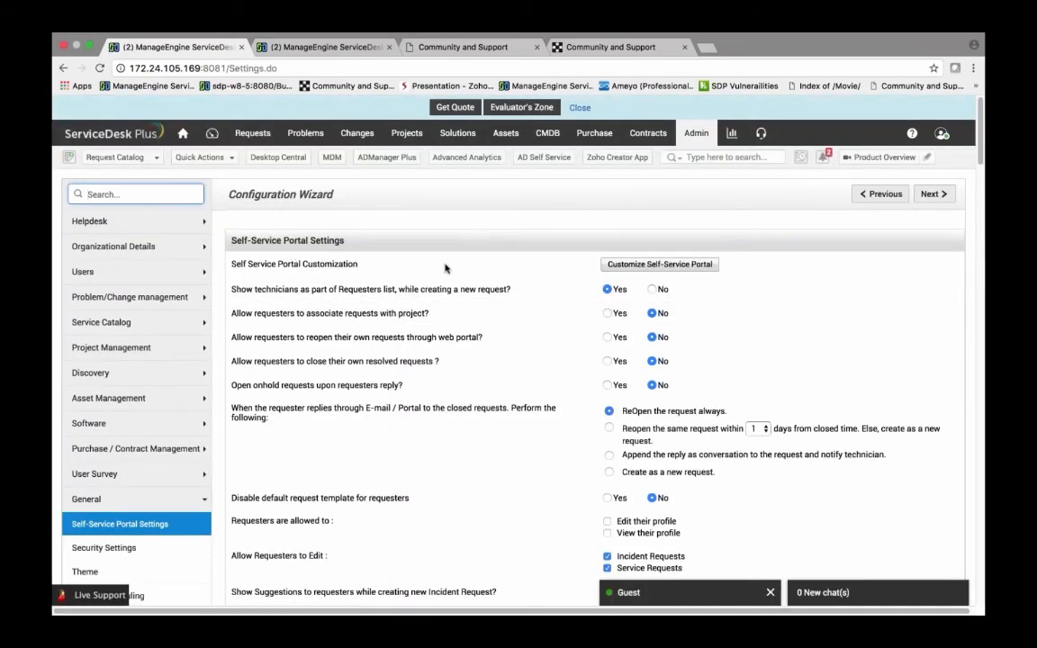
scroll(444, 268, down, 4)
scroll(594, 351, down, 1)
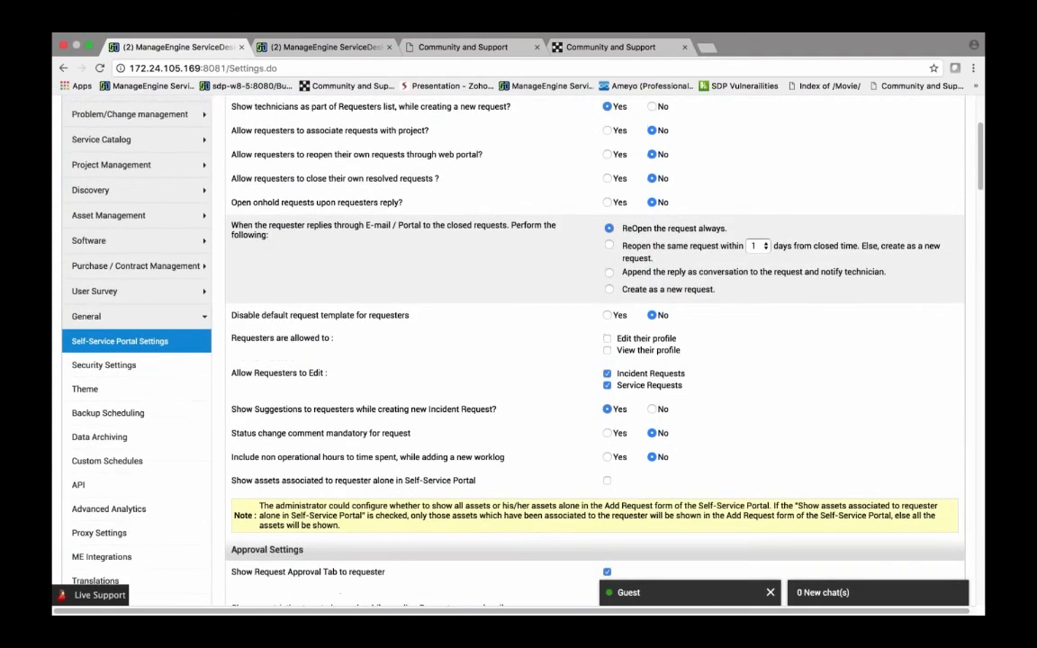
scroll(594, 351, down, 20)
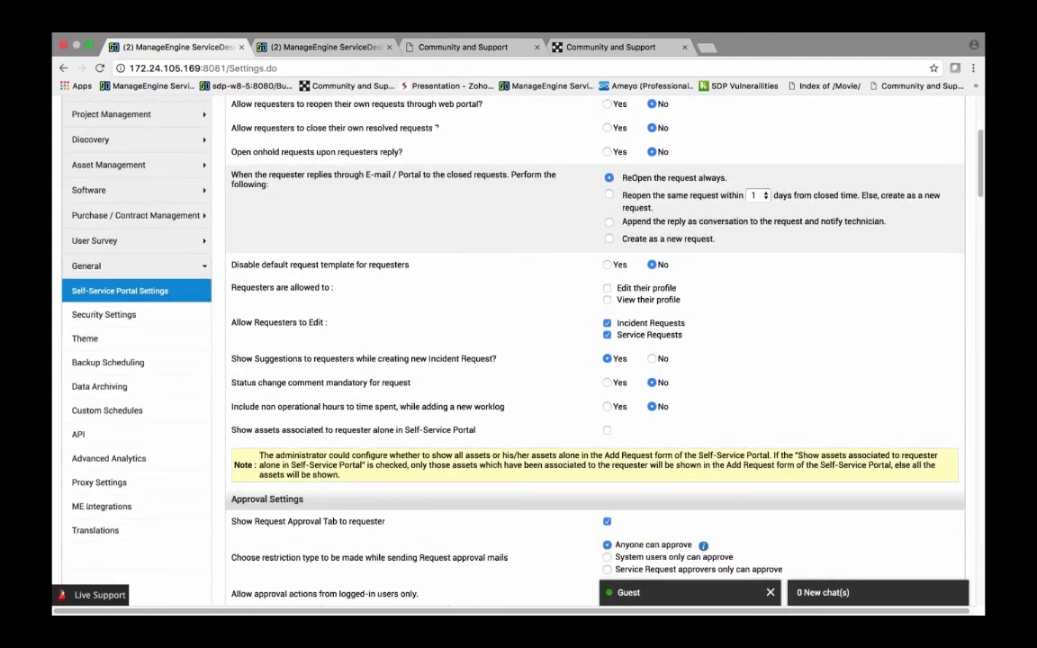
scroll(594, 360, down, 9)
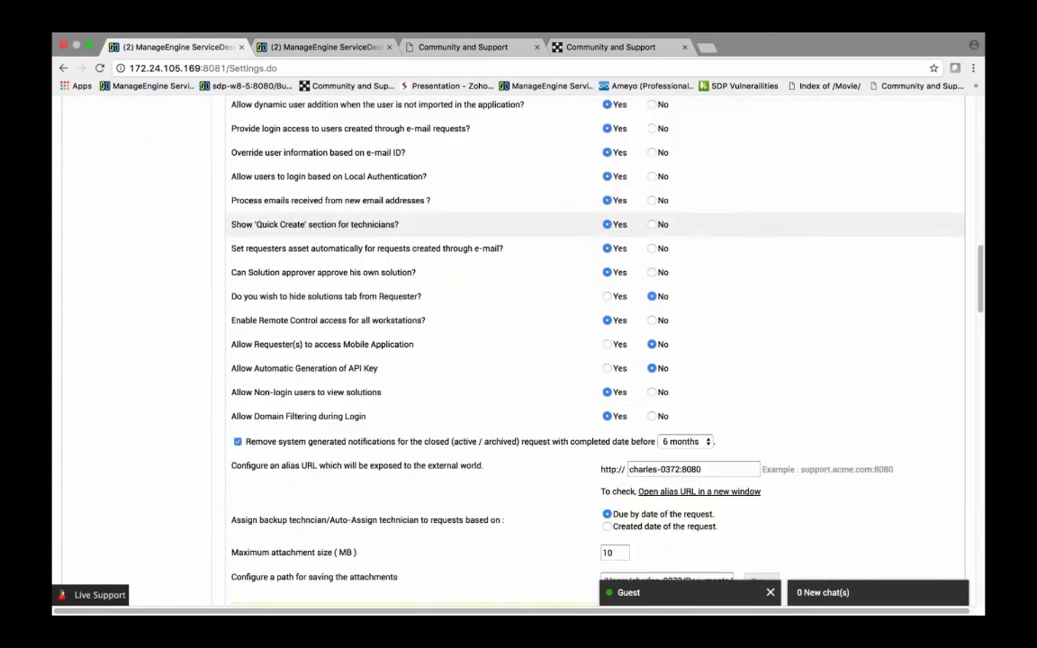
scroll(594, 360, up, 10)
scroll(594, 360, down, 6)
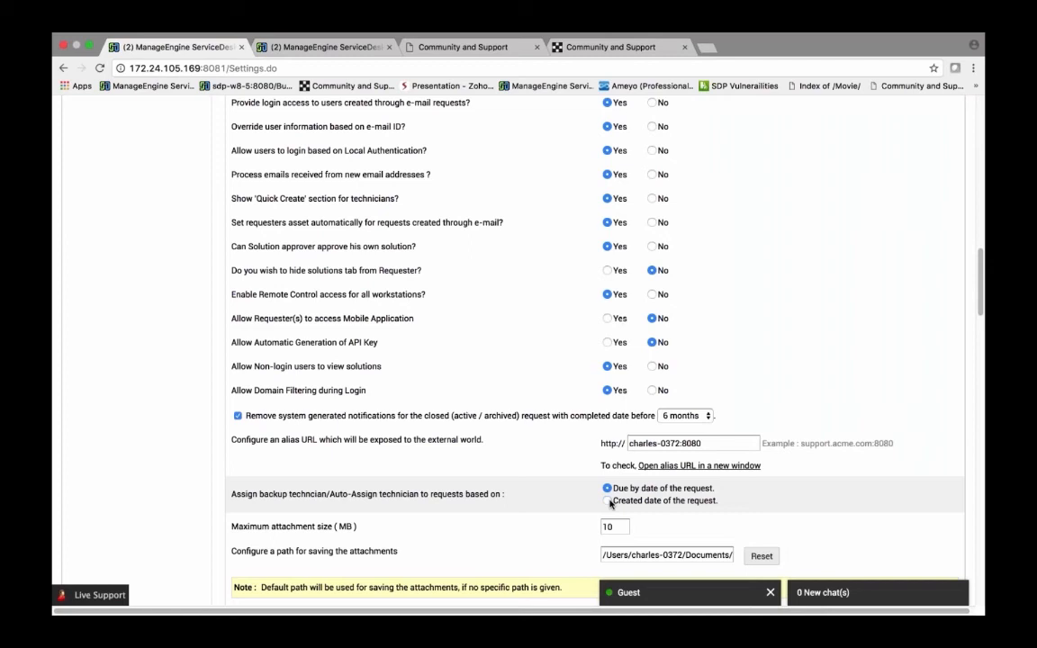
Step: Switch backup technician assignment to Created date of the request, then back to Due by date
click(608, 501)
click(607, 488)
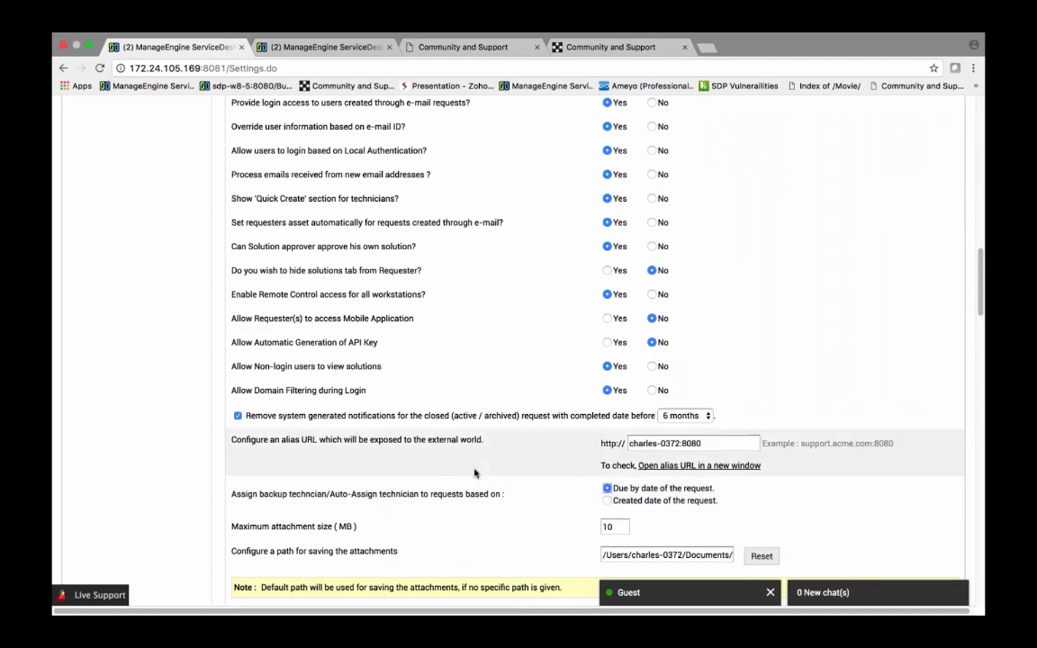
Step: Set the period for removing notifications of closed requests to 24 months
scroll(472, 475, down, 1)
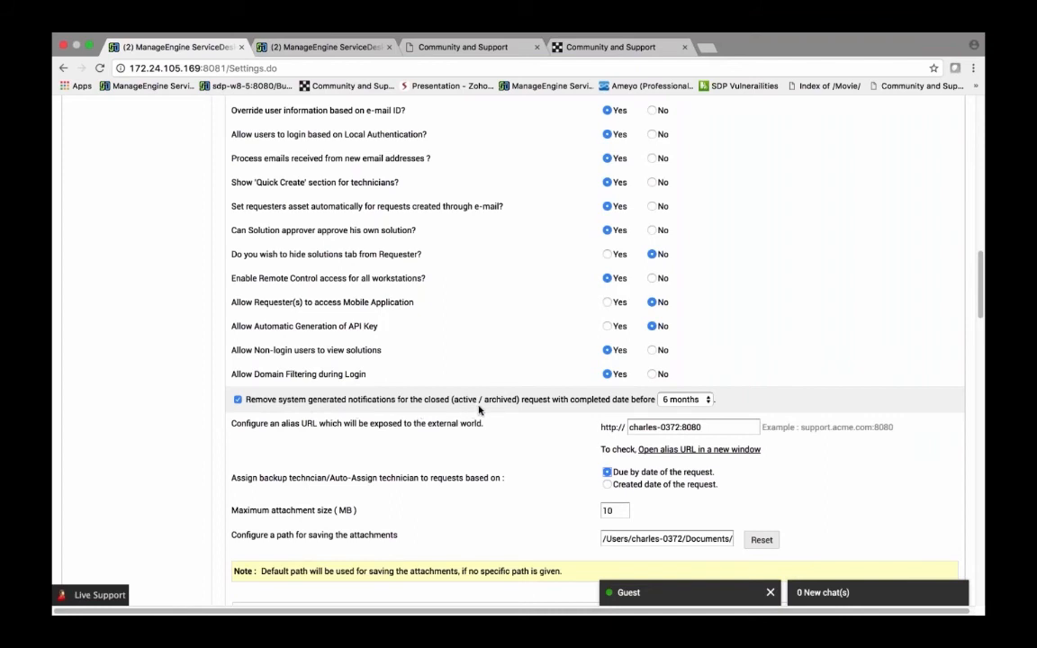
click(687, 399)
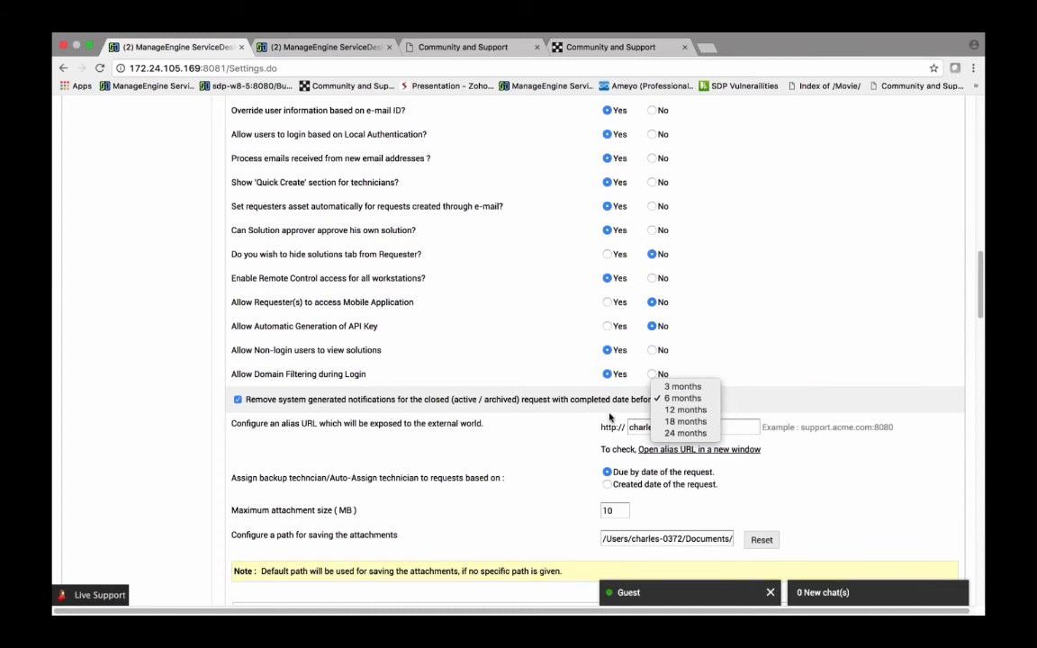
click(685, 433)
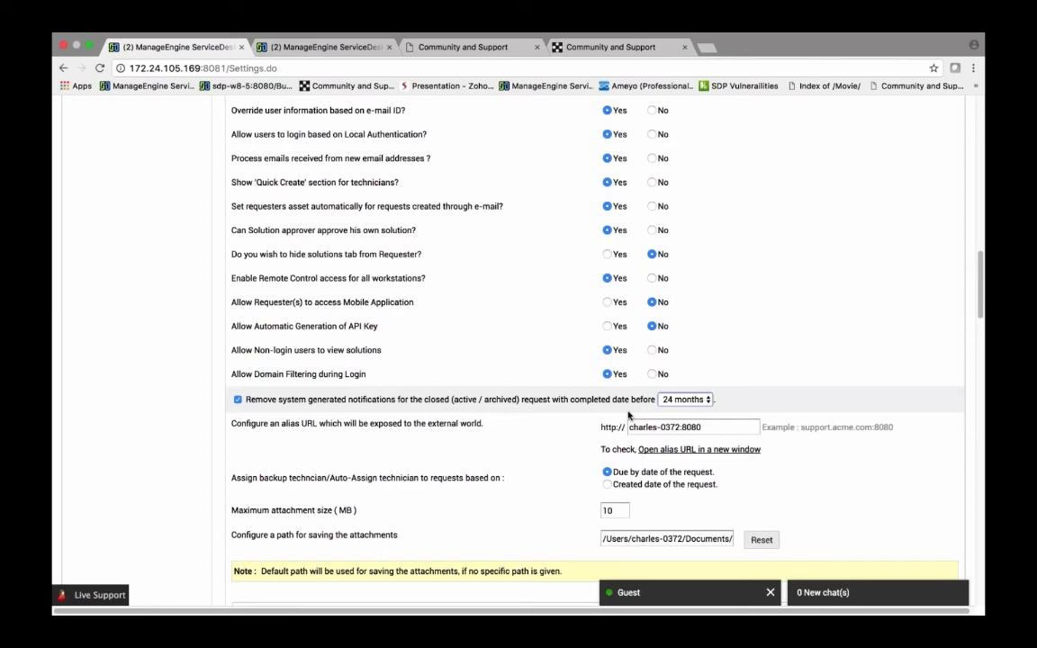
Step: Scroll back through the general and self-service portal settings to review them
scroll(549, 400, down, 1)
scroll(548, 400, up, 8)
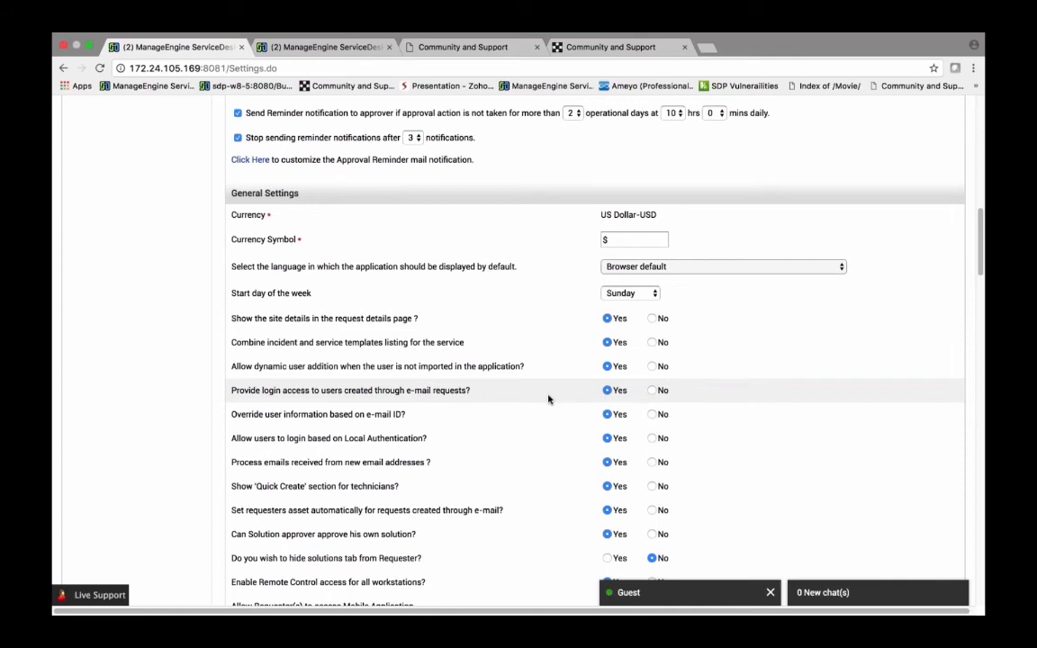
scroll(548, 400, up, 1)
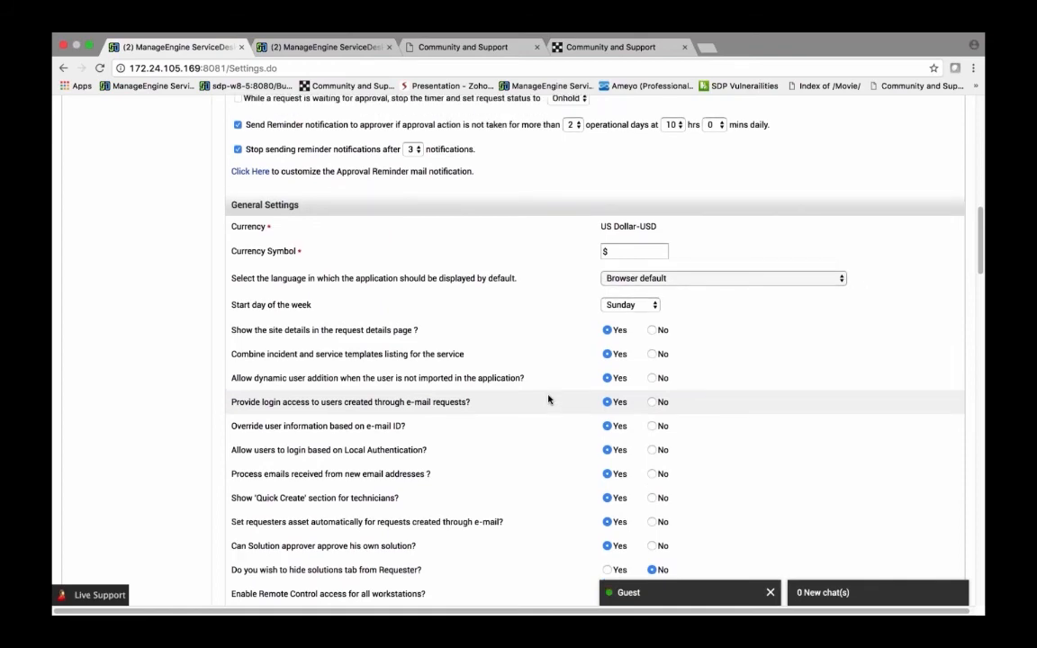
scroll(548, 399, up, 8)
scroll(548, 400, down, 5)
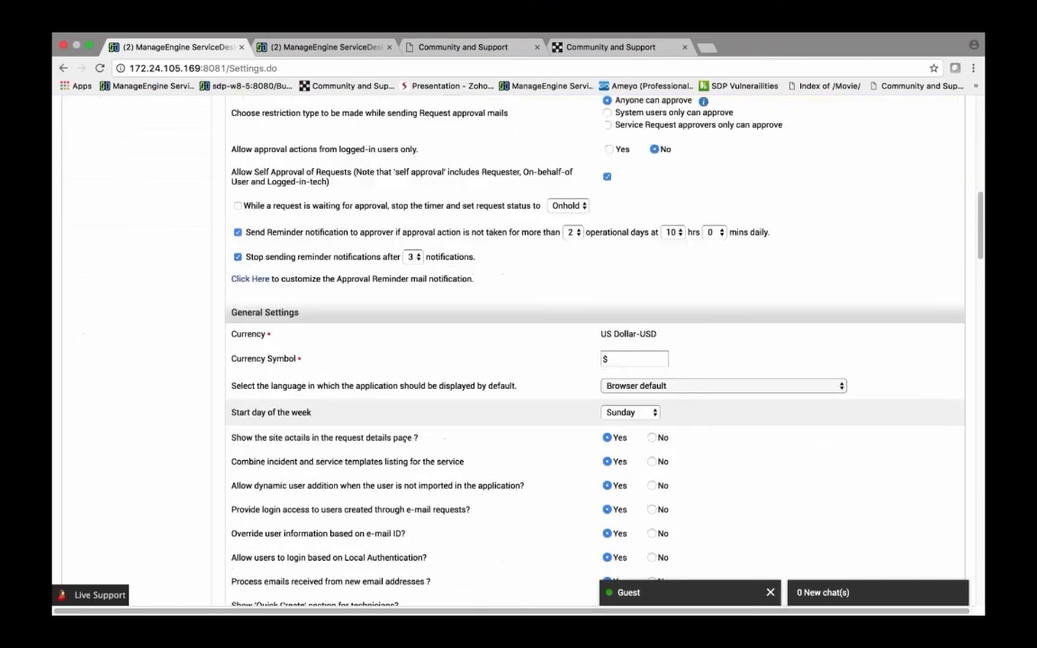
scroll(548, 399, up, 10)
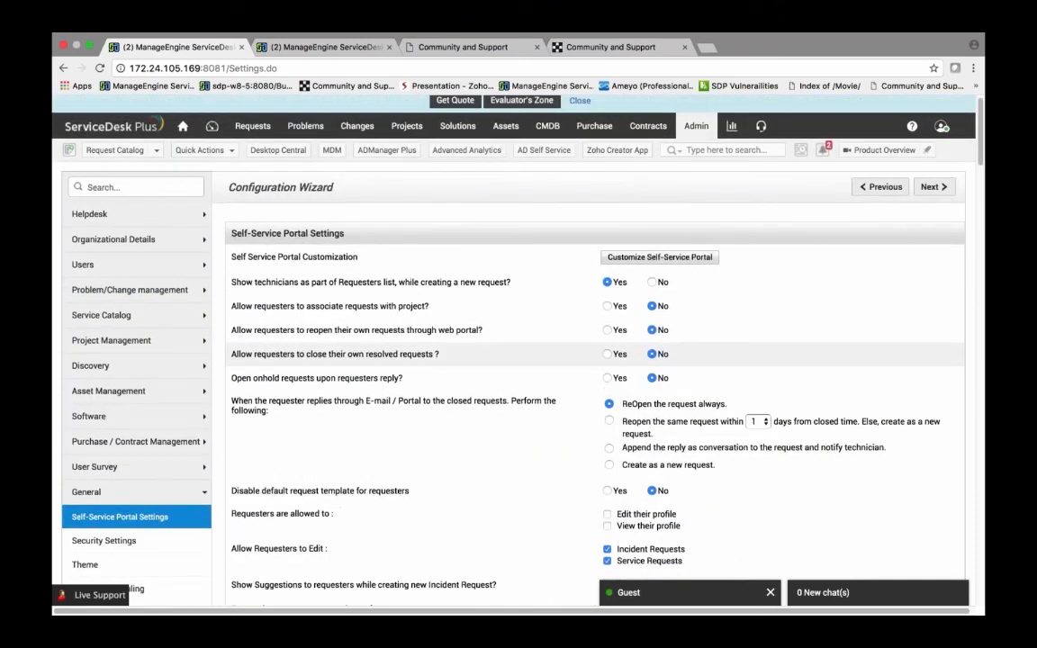
scroll(548, 360, down, 3)
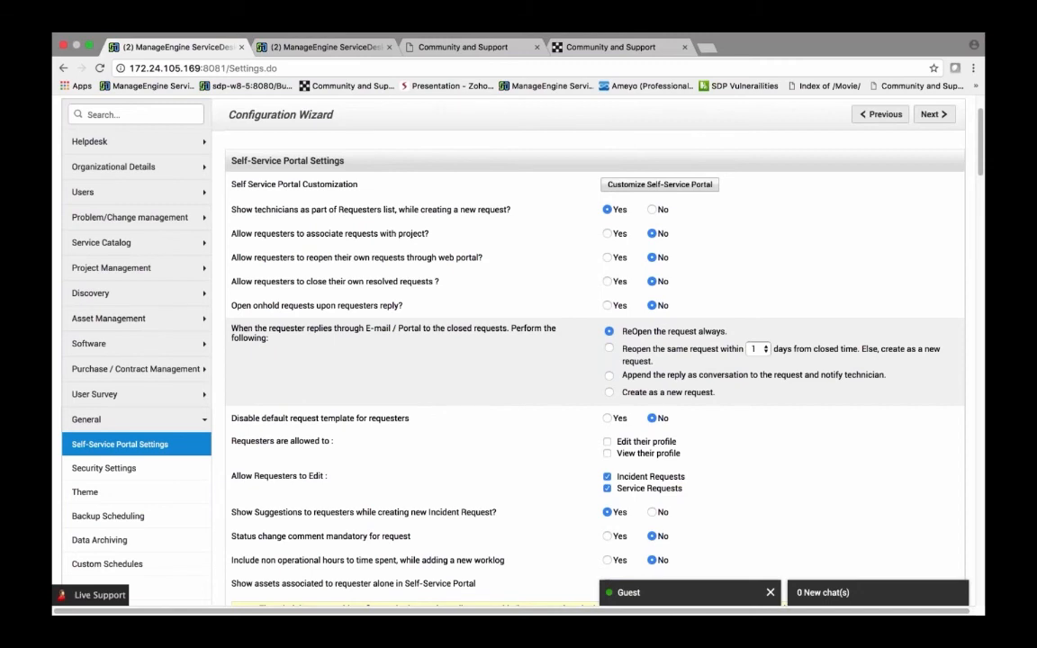
scroll(424, 361, up, 3)
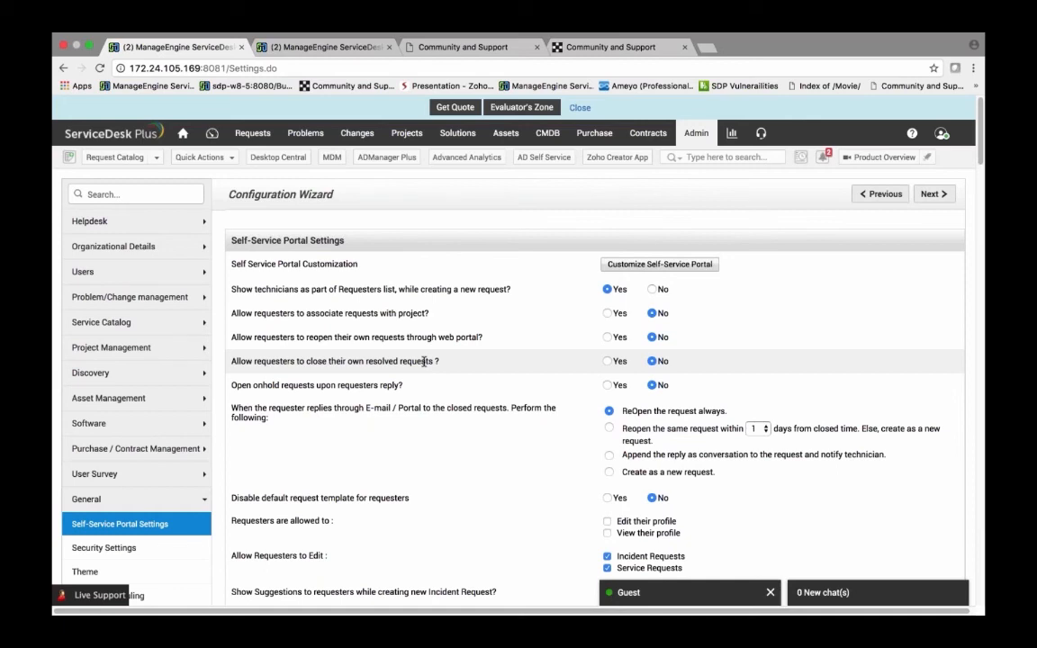
Step: Open ME Integrations from Admin settings and view the ADManager Plus server configuration without saving
click(683, 136)
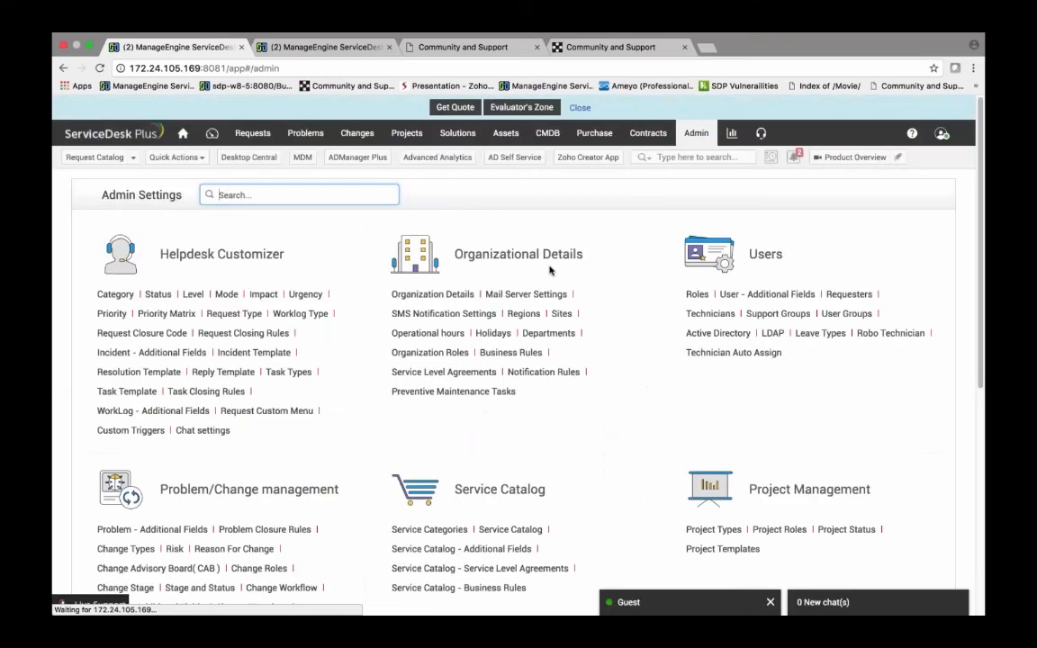
scroll(545, 316, down, 3)
scroll(544, 317, down, 5)
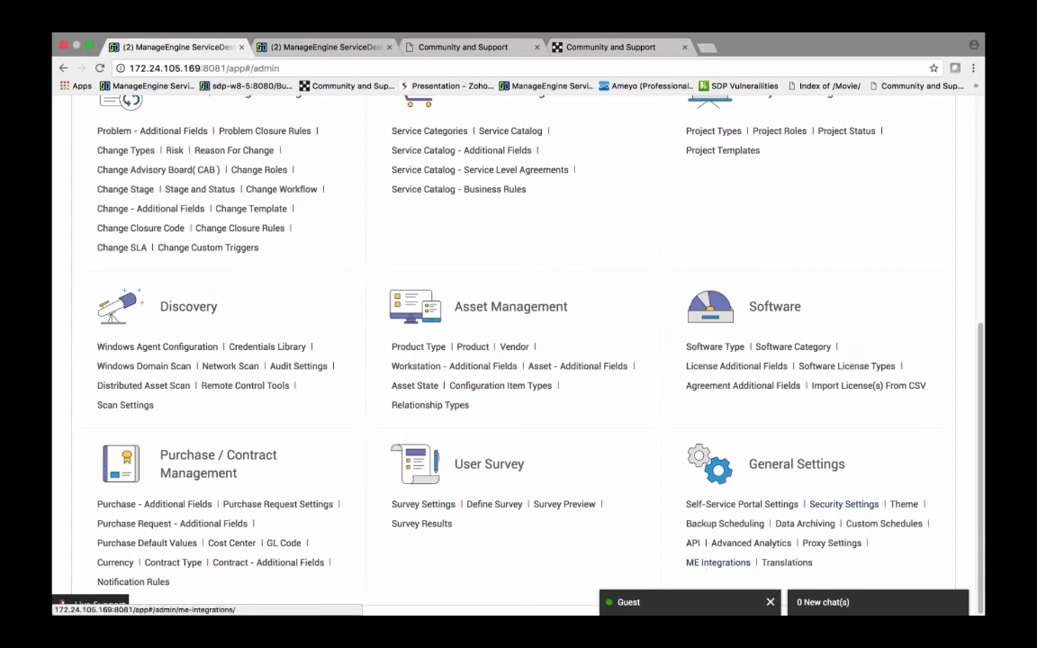
click(700, 565)
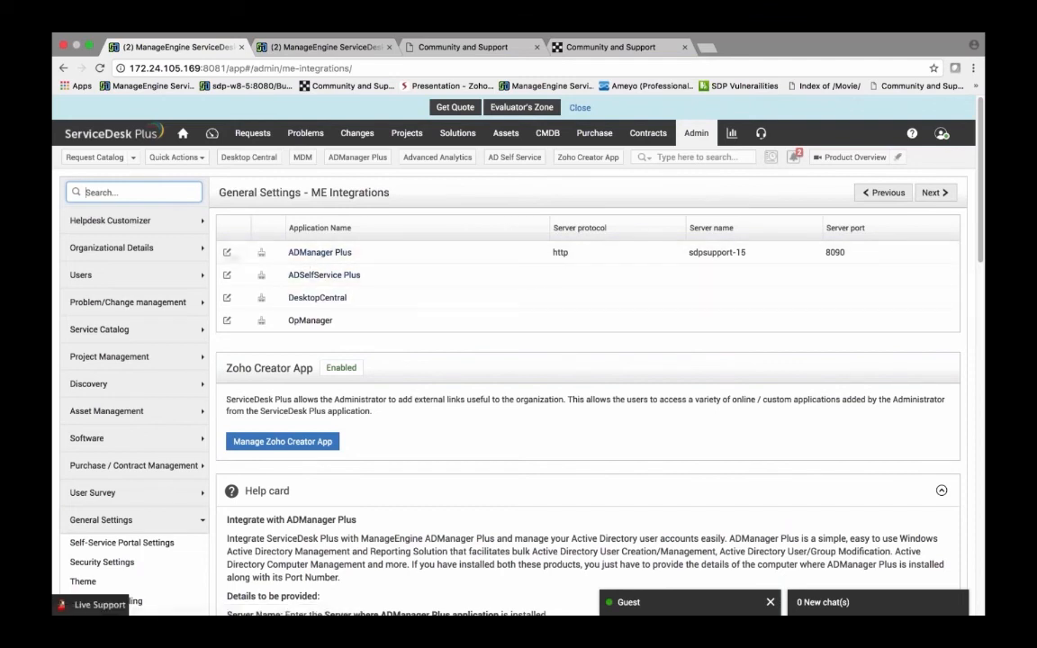
click(227, 252)
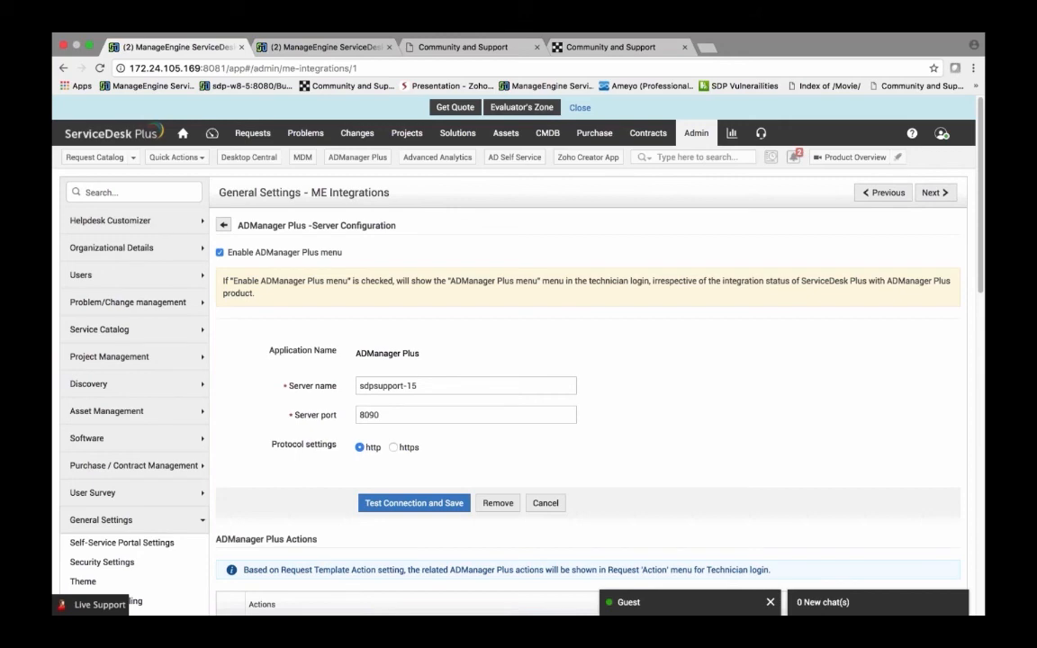
scroll(356, 380, down, 1)
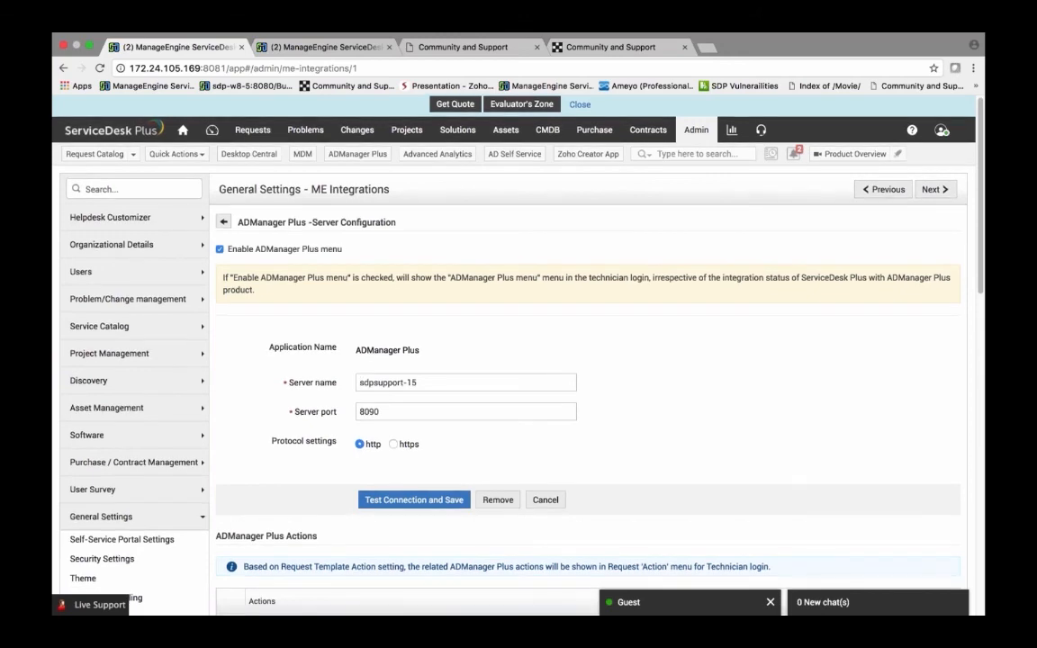
scroll(285, 432, down, 5)
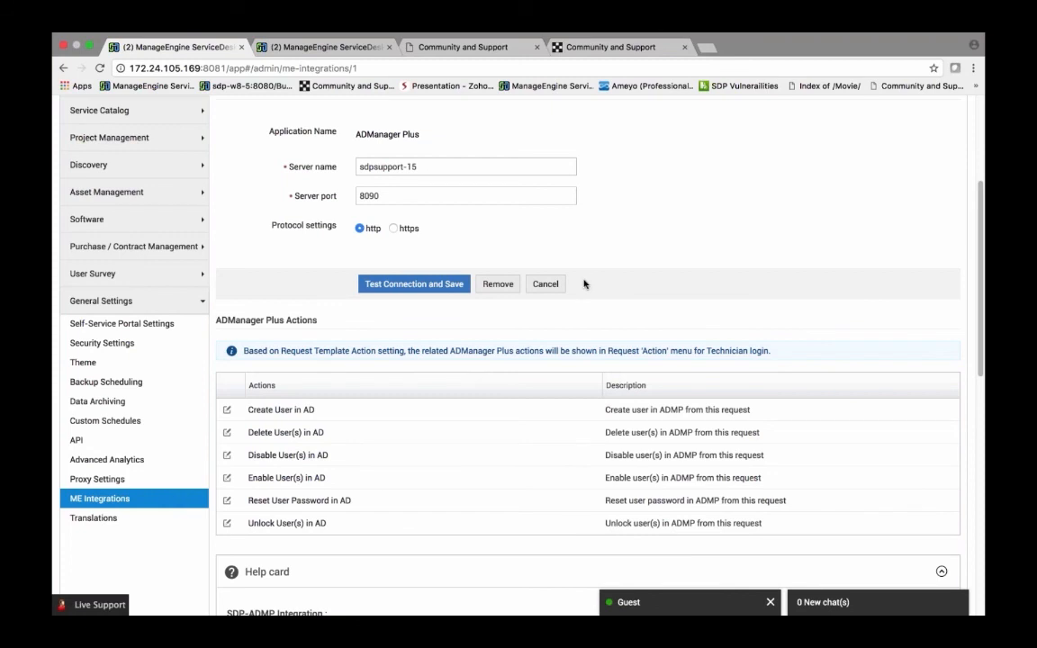
click(544, 285)
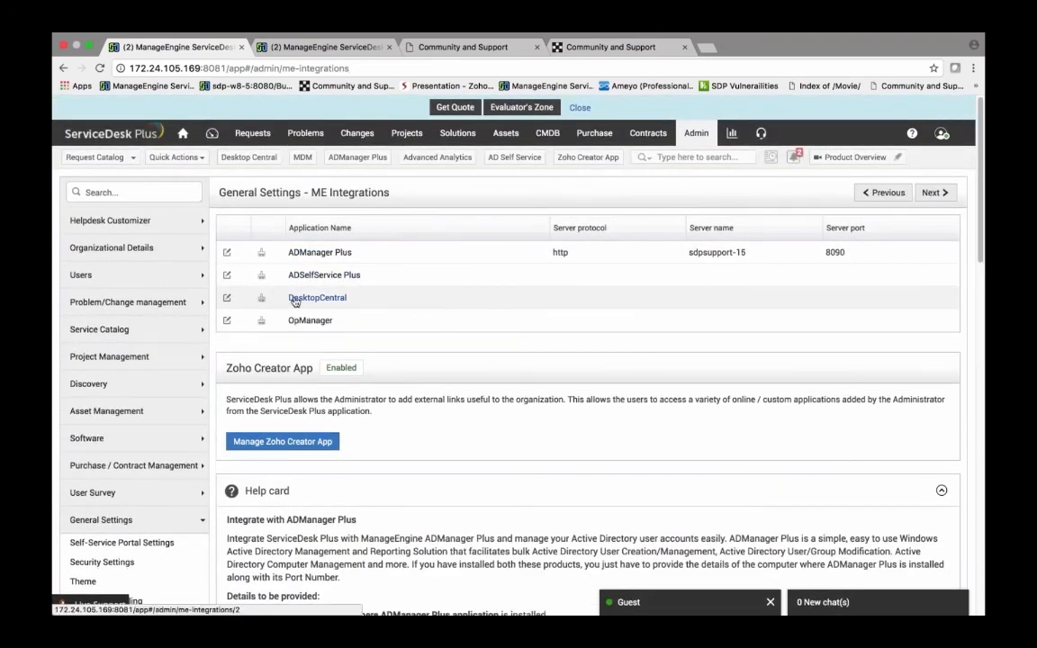
Step: Open the DesktopCentral server configuration, view the Desktop Central integration info, and cancel
click(294, 298)
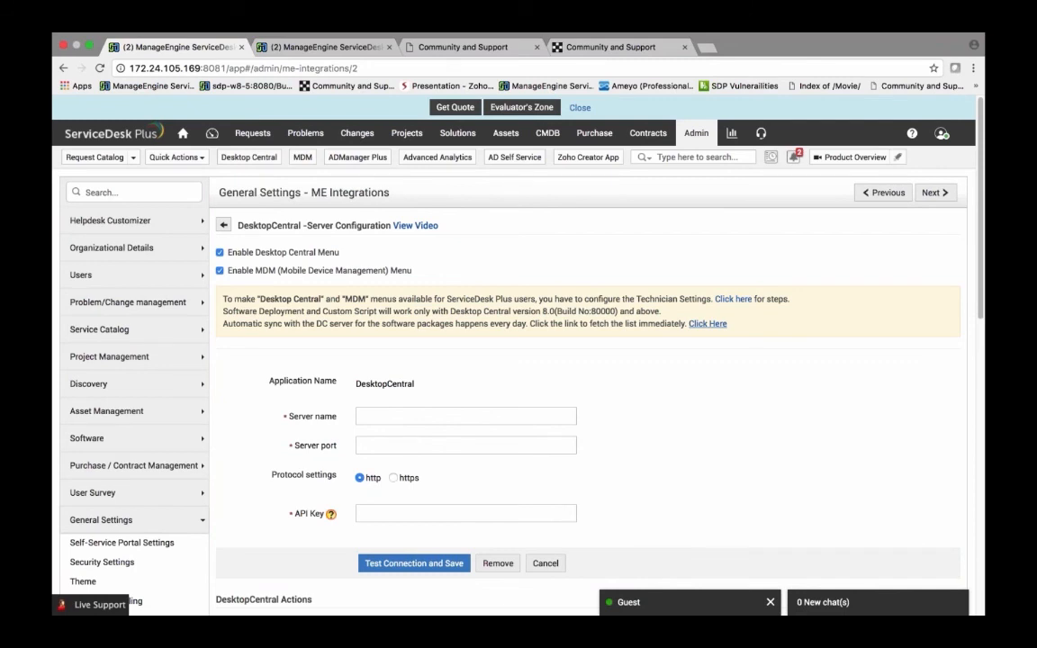
click(270, 158)
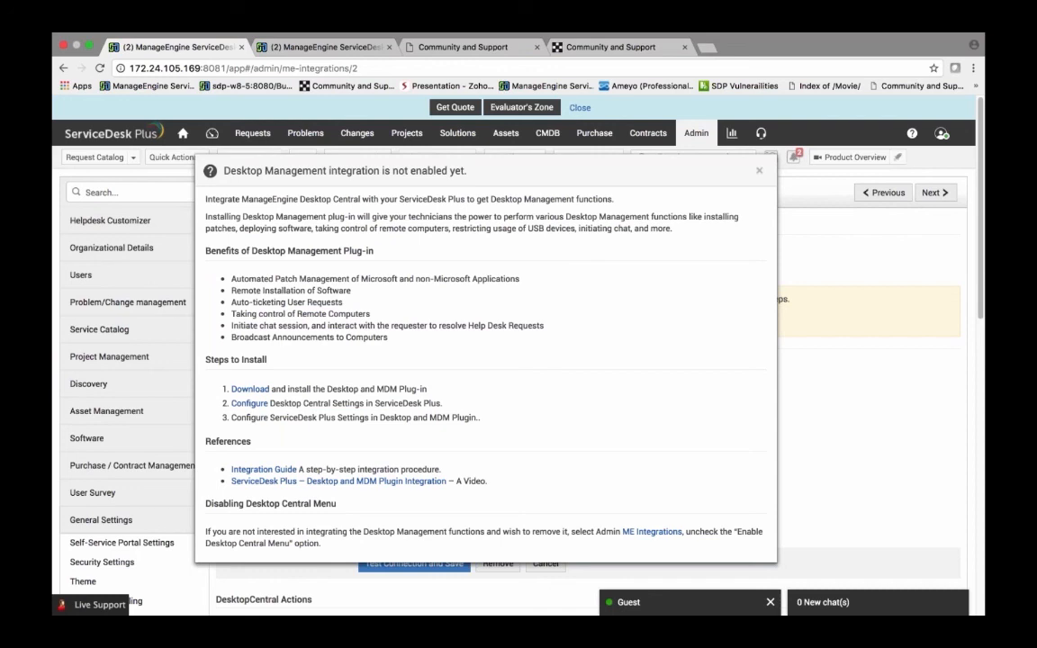
click(759, 171)
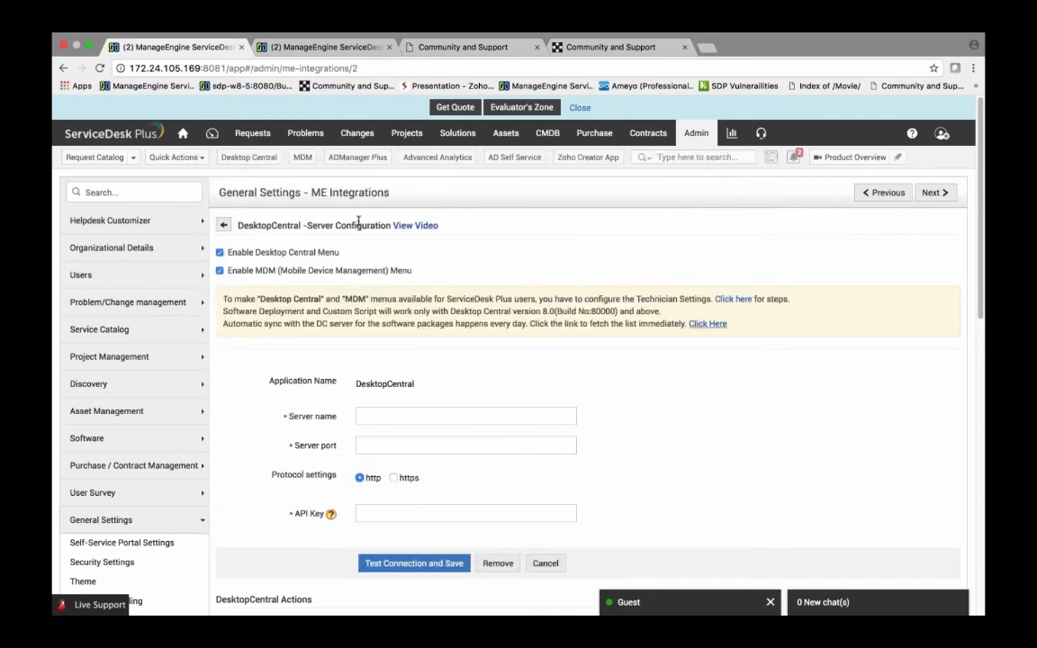
scroll(359, 221, down, 1)
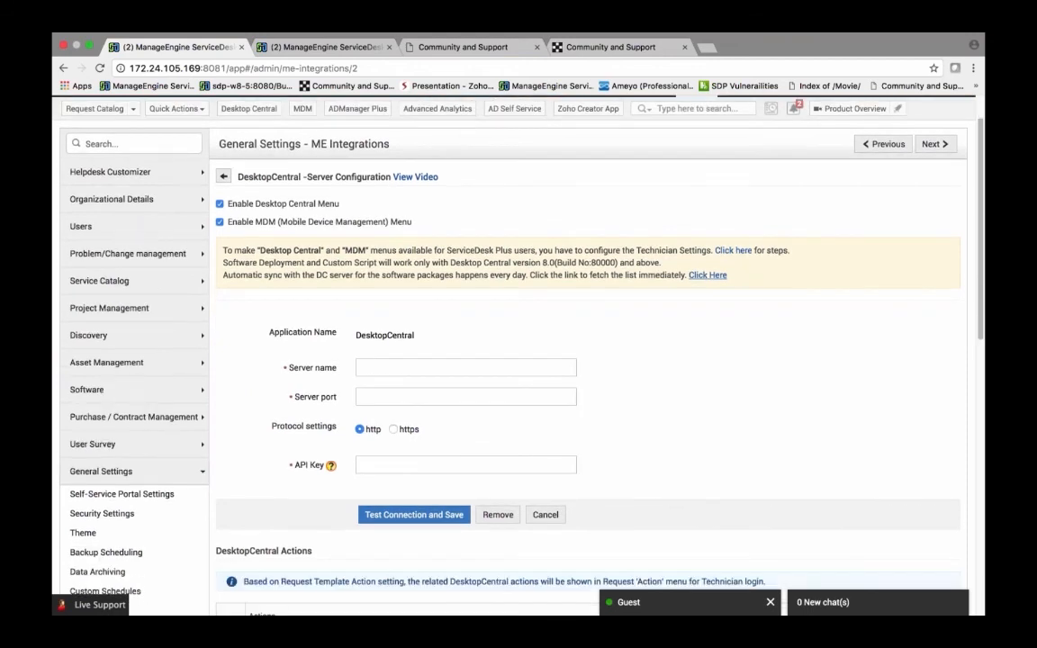
click(545, 514)
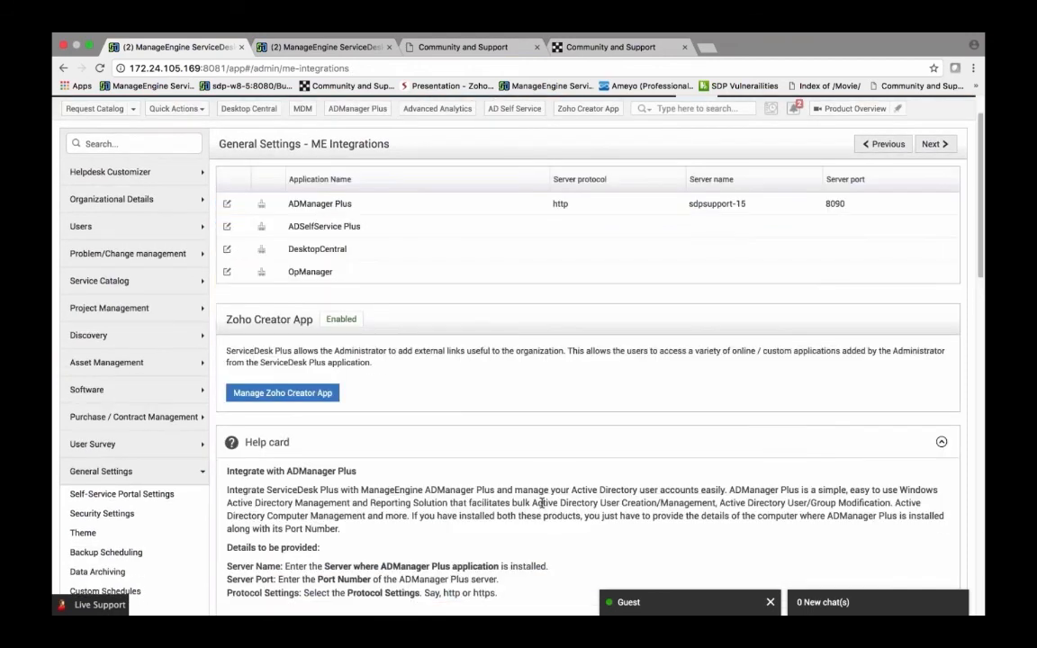
Step: Open the Advanced Analytics settings from Admin, review them, and return to the dashboard
scroll(541, 502, up, 1)
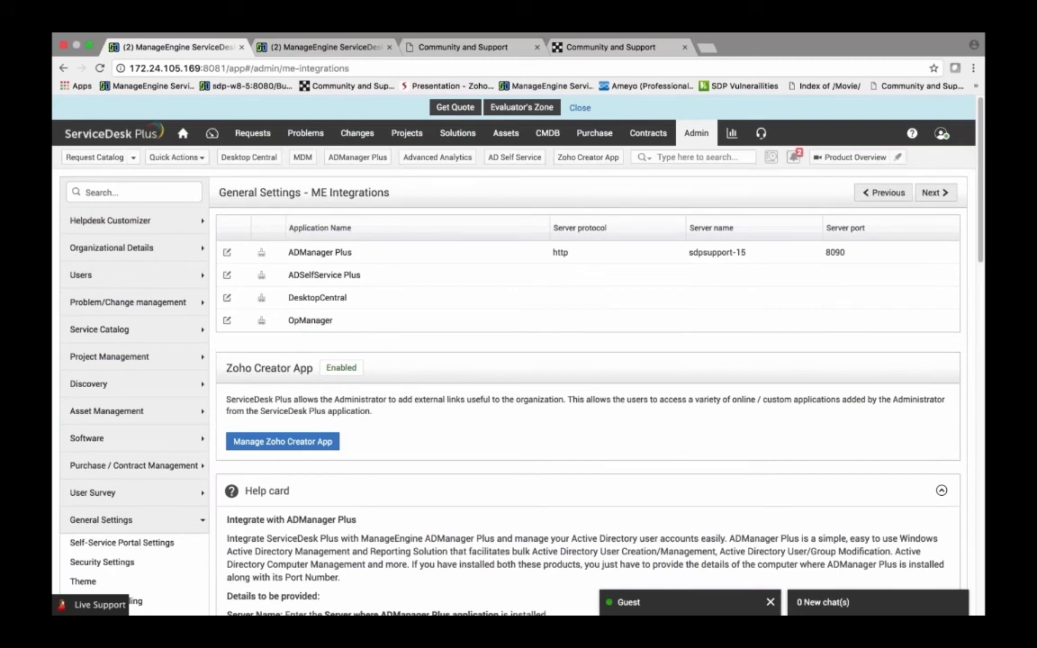
click(702, 144)
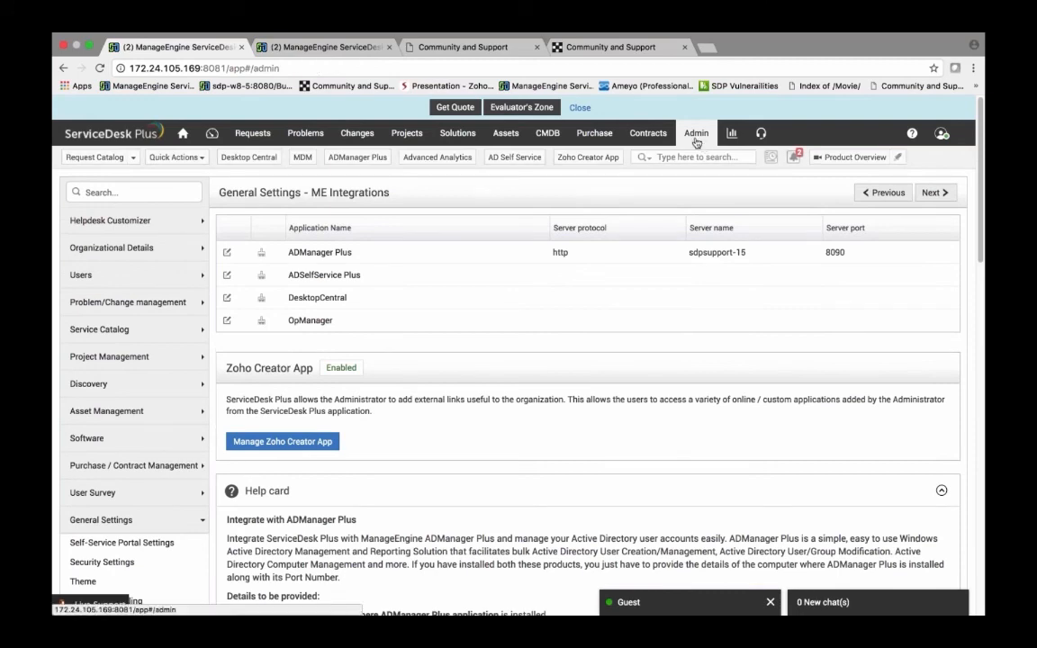
scroll(684, 388, down, 5)
scroll(680, 394, down, 3)
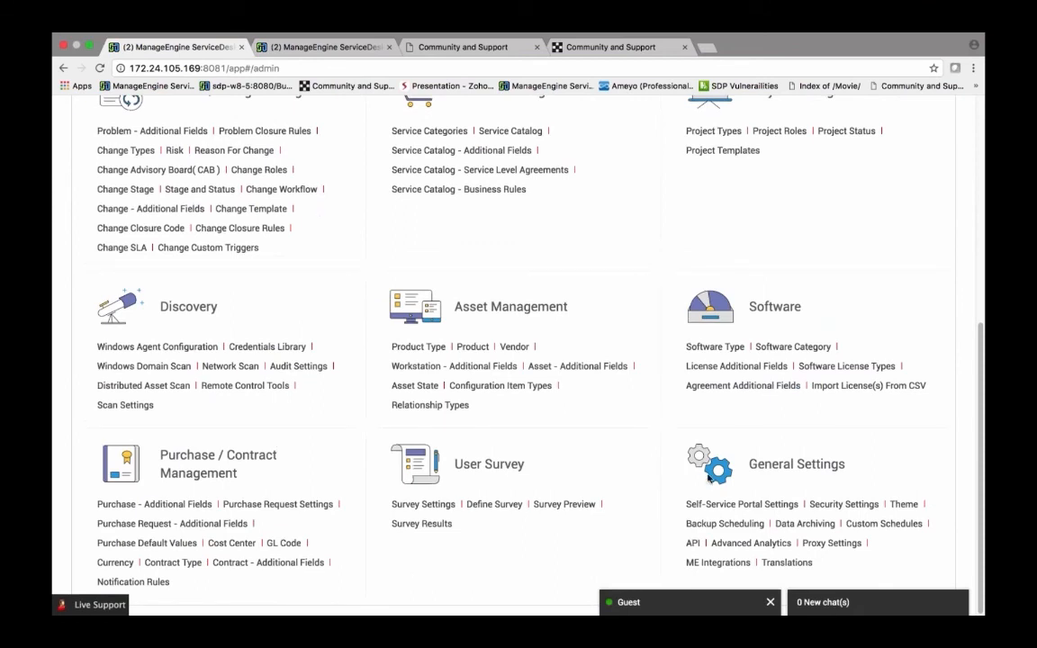
click(761, 544)
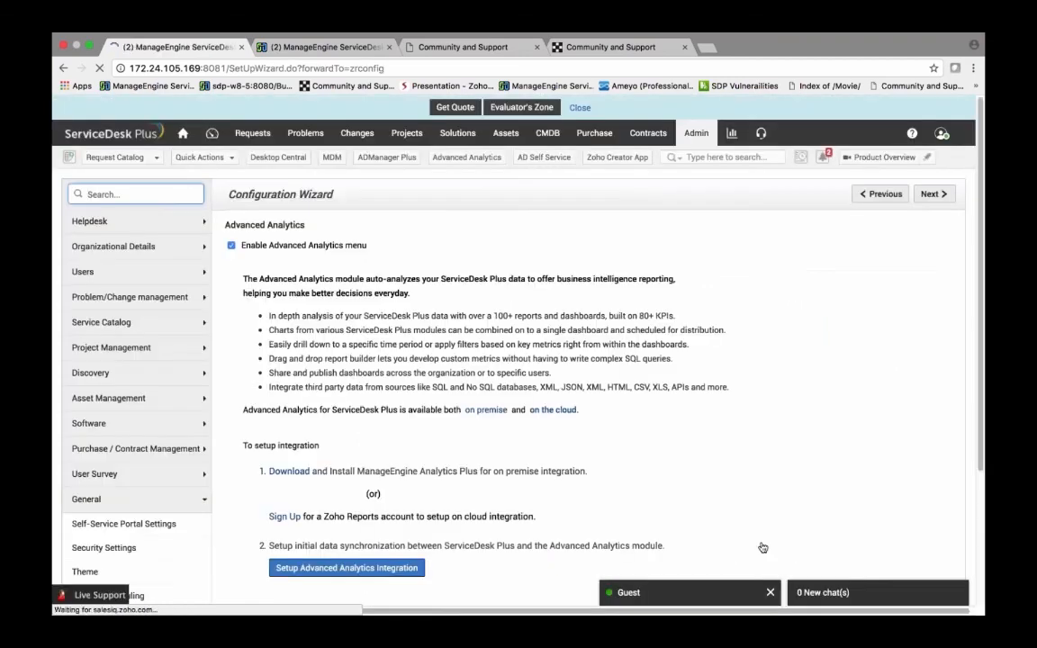
scroll(370, 397, down, 2)
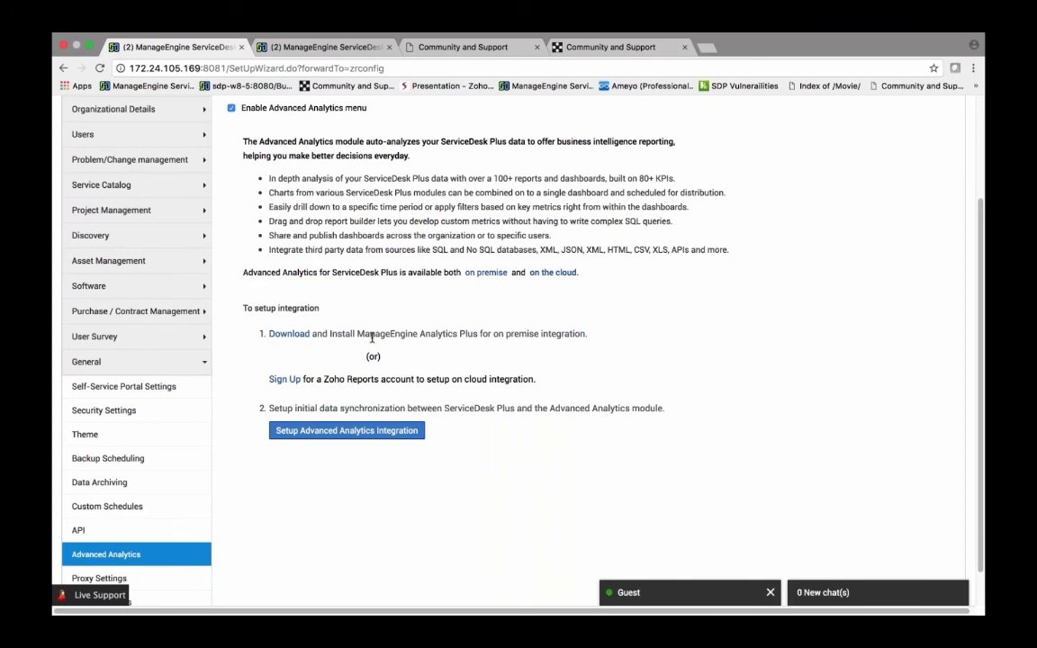
scroll(425, 312, up, 2)
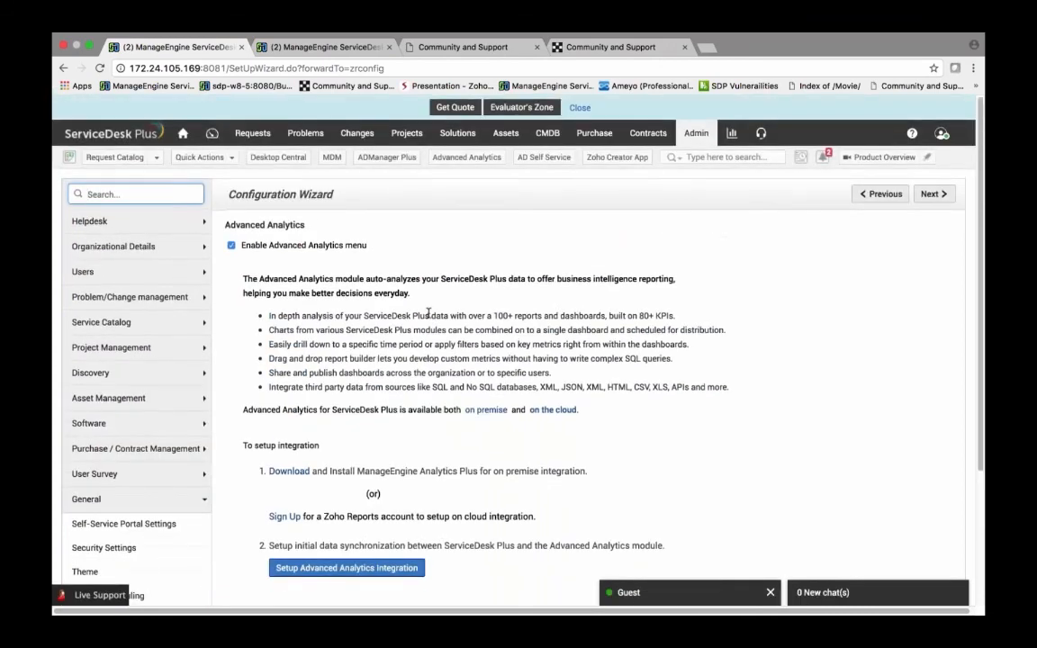
click(203, 134)
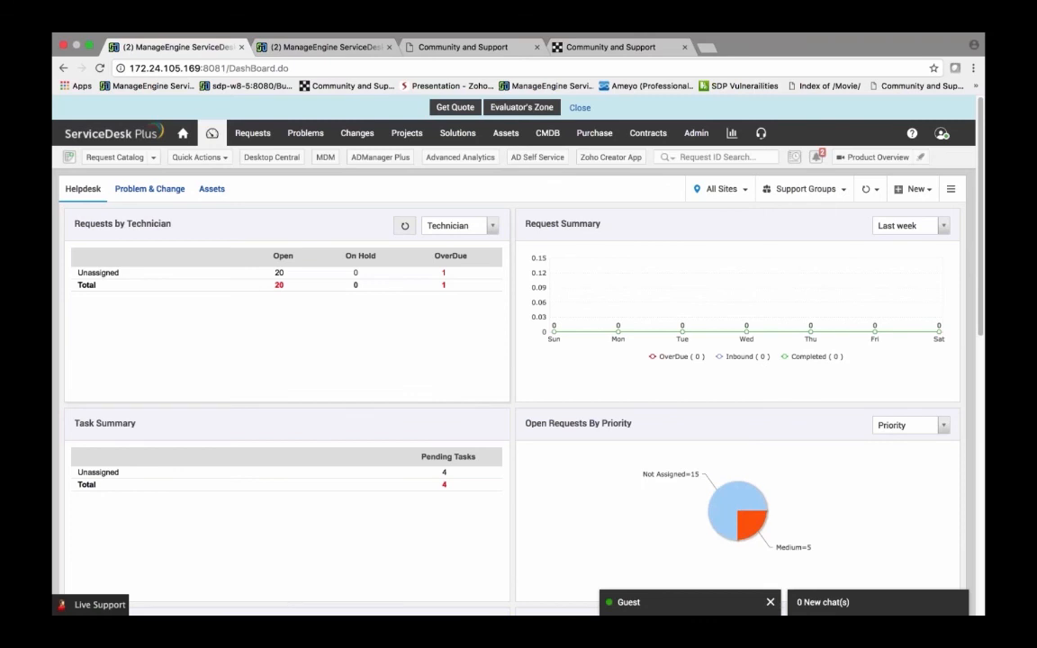
Step: Open demo.servicedeskplus.com in a new tab and log in as Technician
click(707, 47)
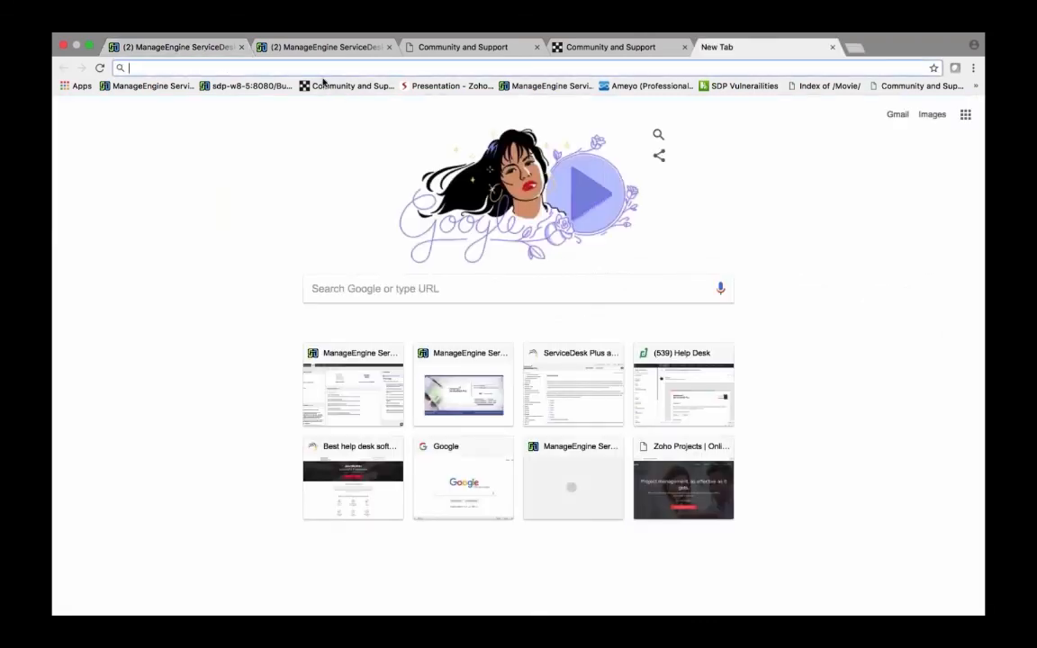
text(demo.servicedeskplus.com)
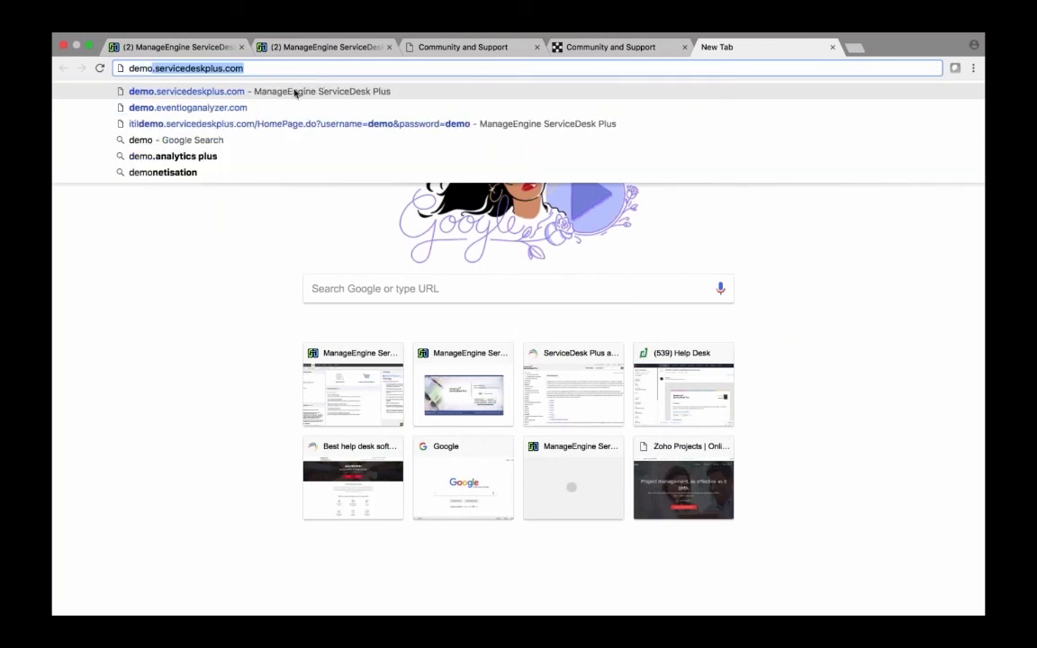
click(294, 90)
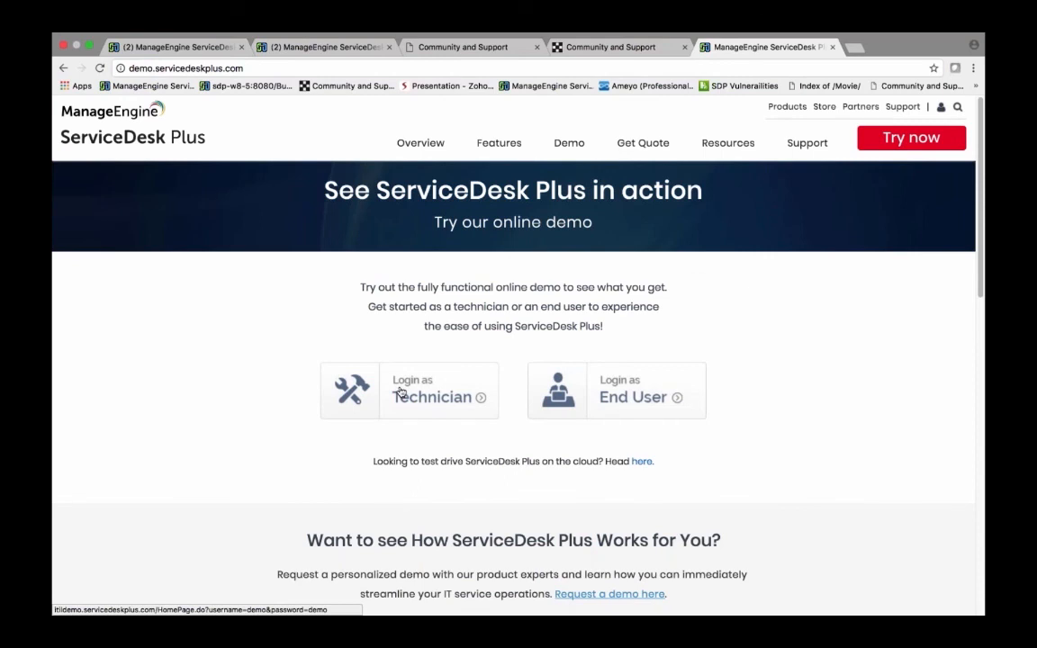
click(401, 393)
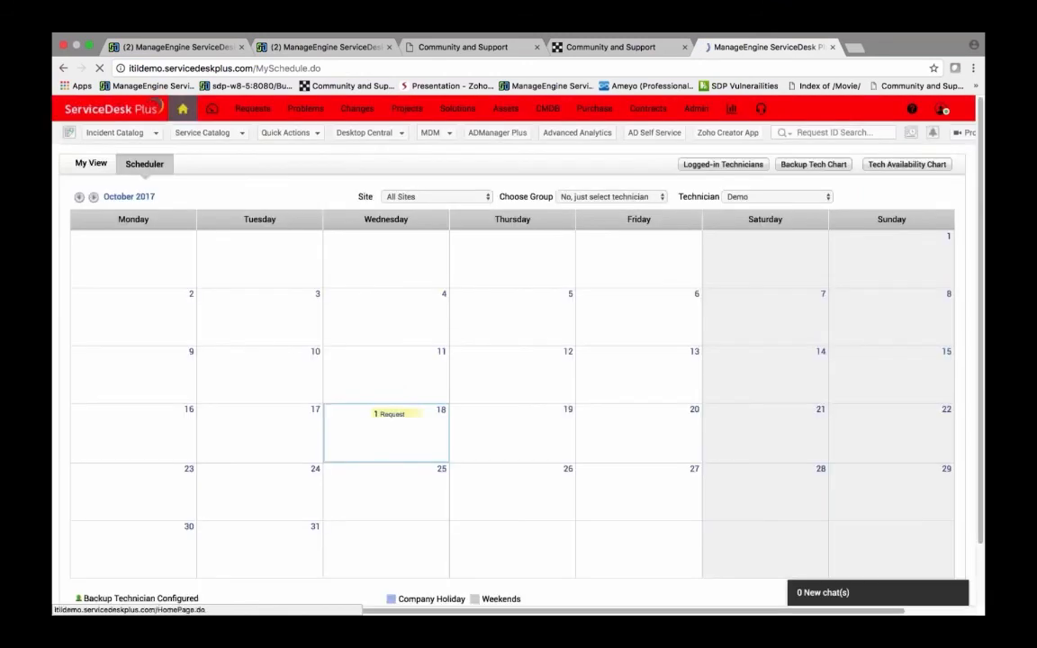
Step: Open the Incoming Tickets Dashboard from the dashboard and view the Priority filter options
click(186, 109)
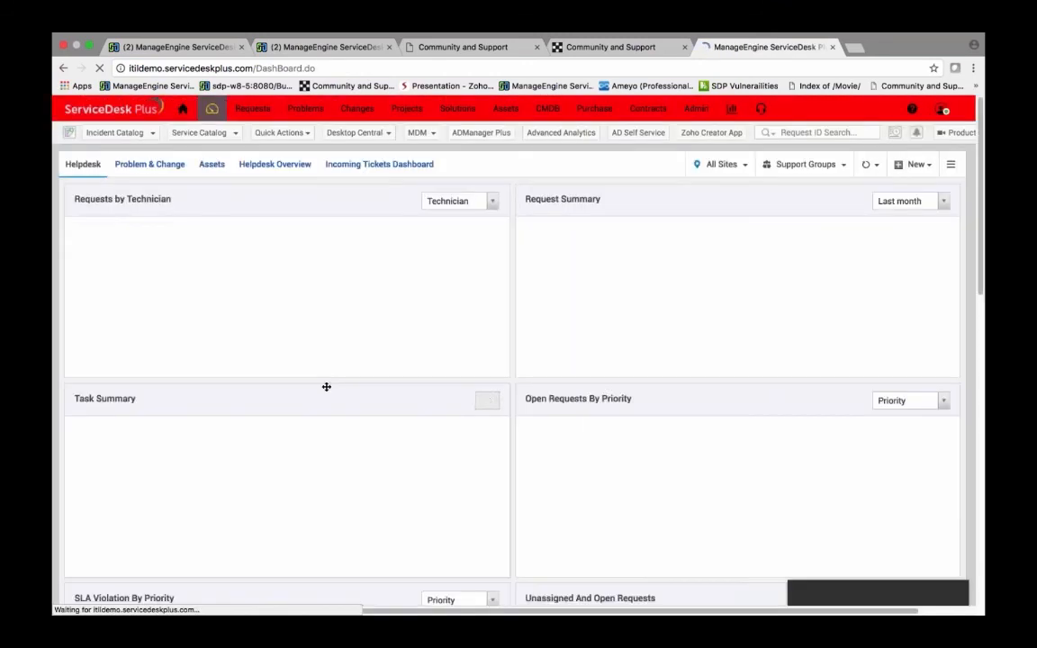
click(379, 163)
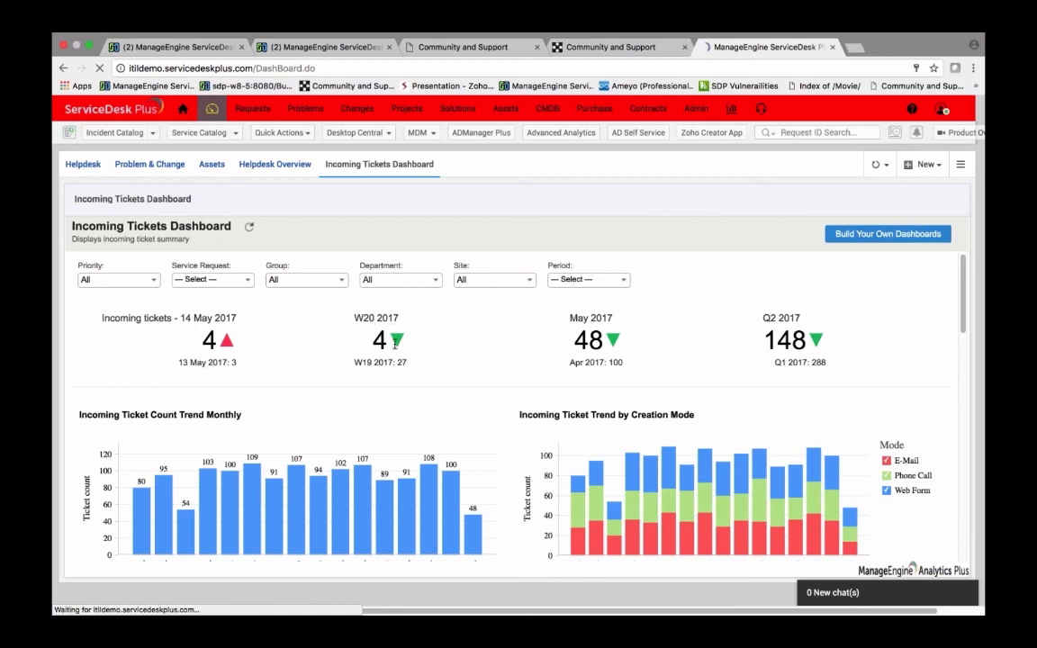
click(118, 279)
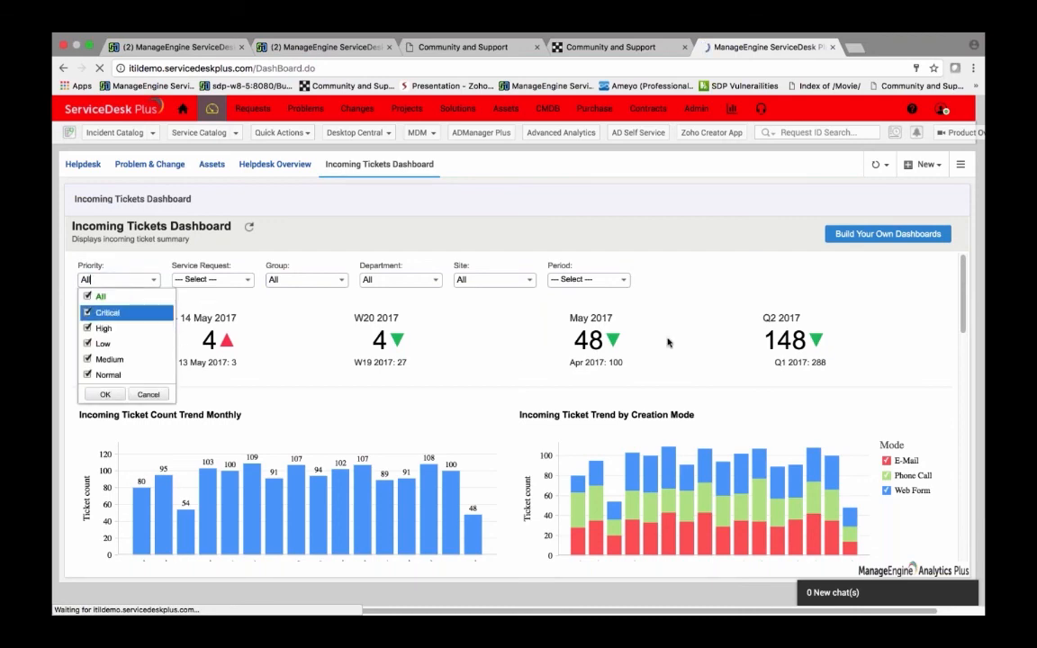
click(608, 342)
Step: Scroll through the Incoming Tickets Dashboard charts to review the ticket trends
scroll(630, 371, down, 5)
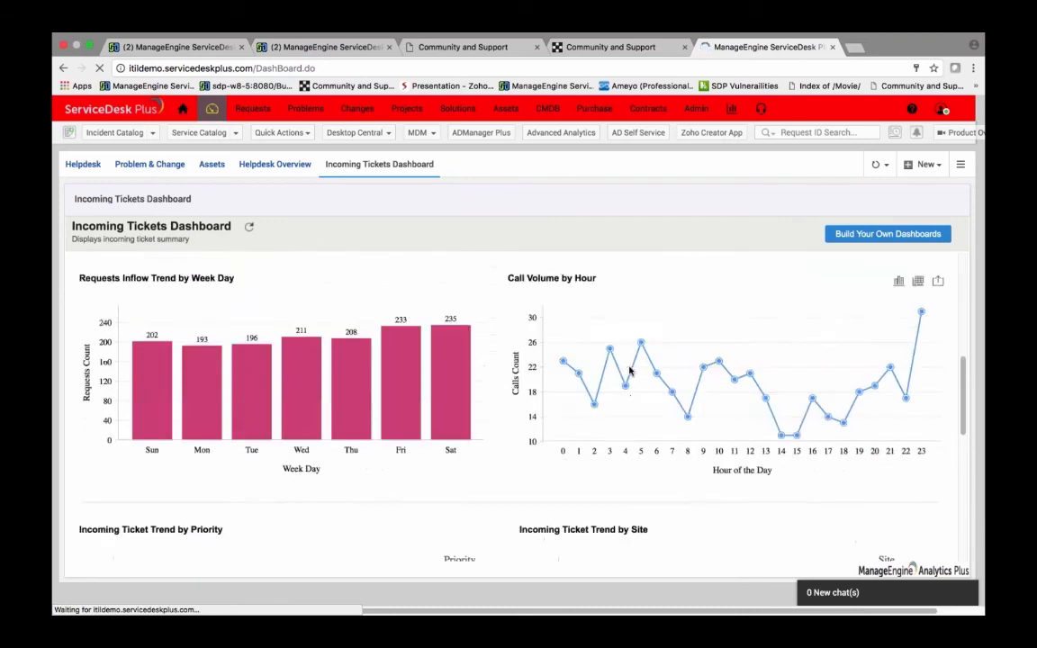
scroll(630, 371, down, 5)
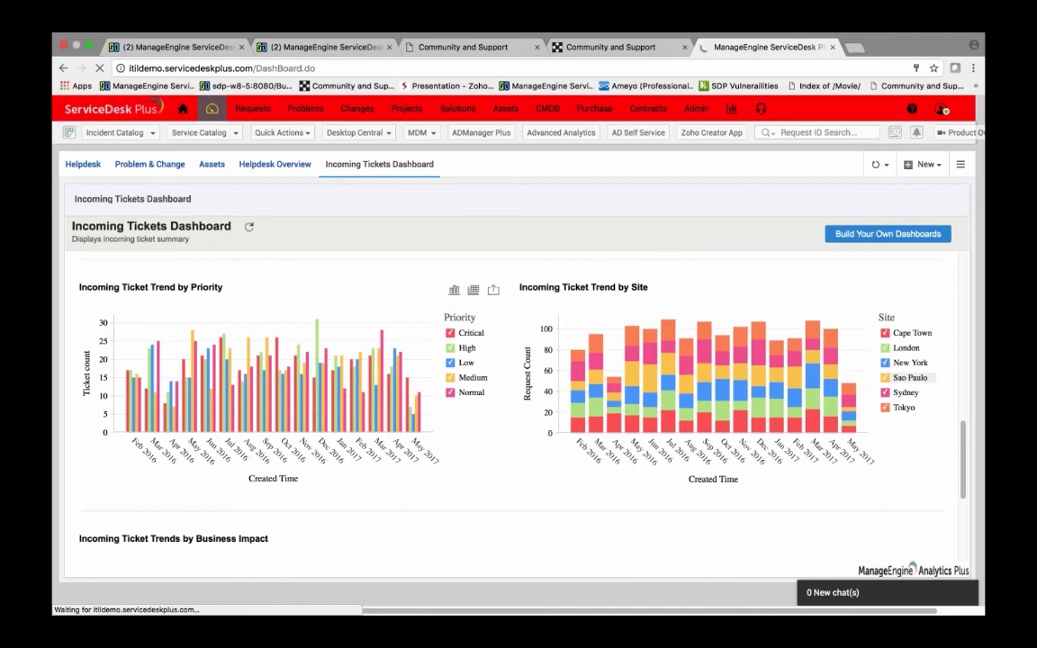
scroll(630, 396, up, 8)
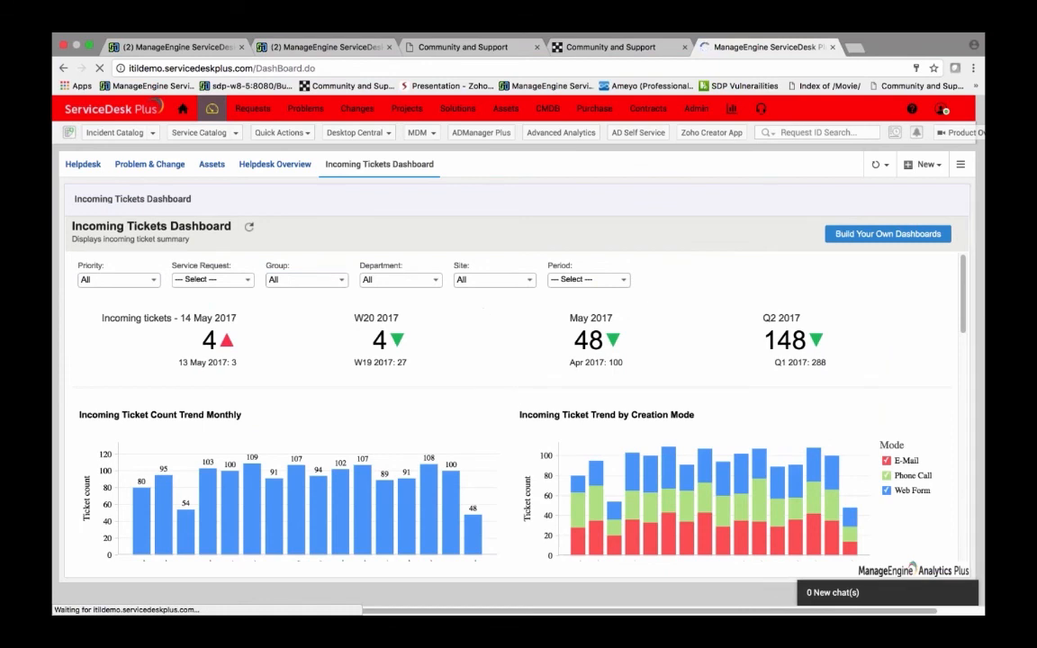
scroll(332, 359, down, 5)
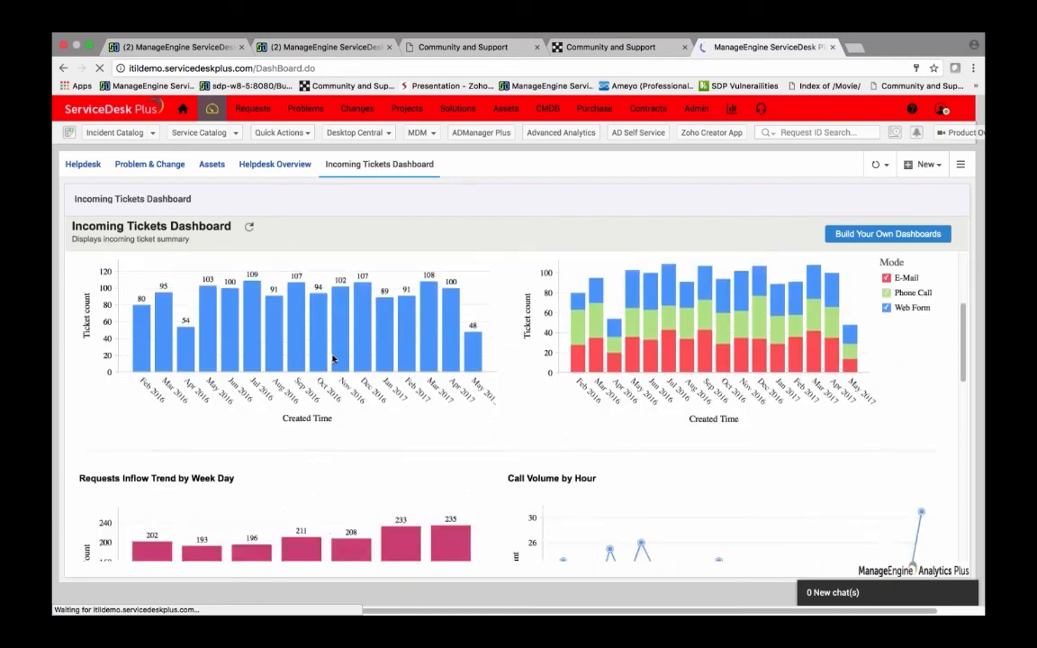
Step: Browse the Desktop Central menu's Patch Management options, then open the Admin page
click(387, 134)
mouse_move(383, 174)
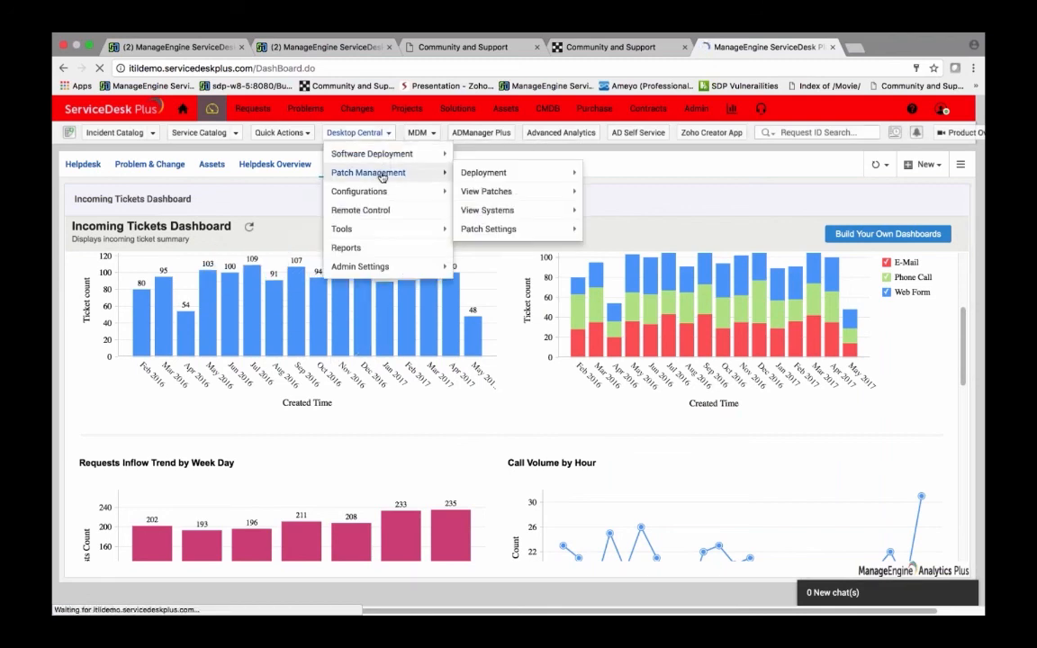
mouse_move(472, 176)
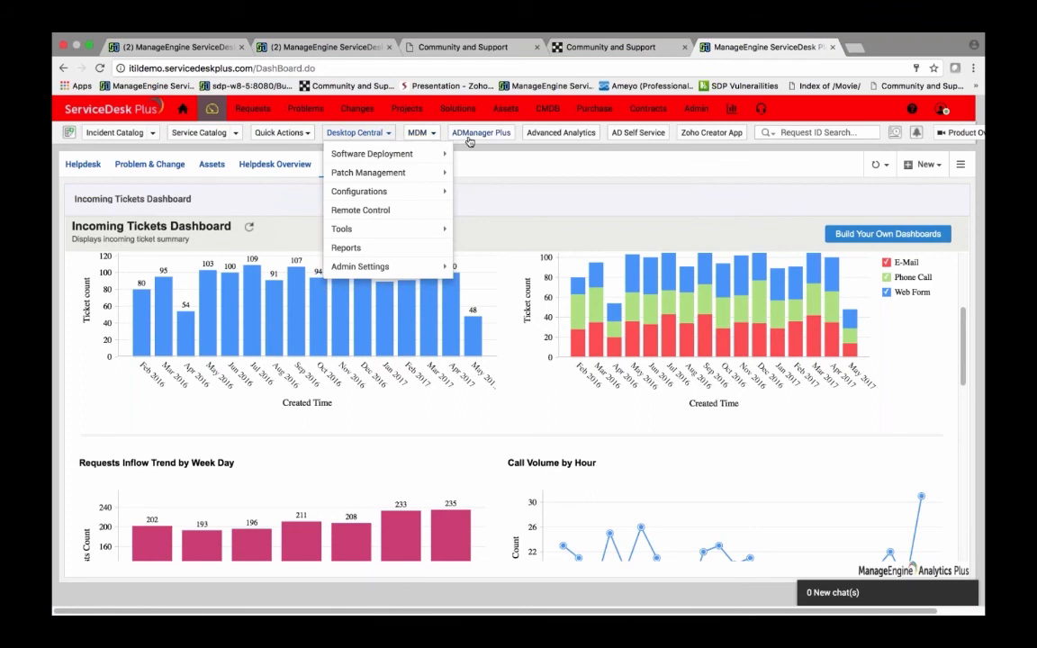
click(695, 108)
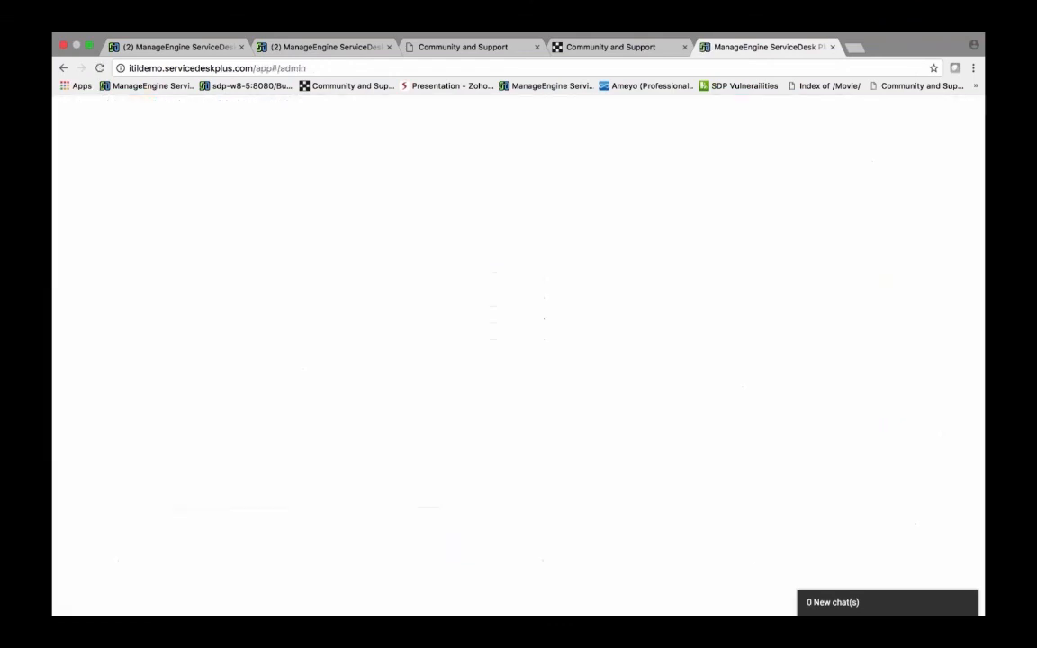
scroll(645, 240, down, 5)
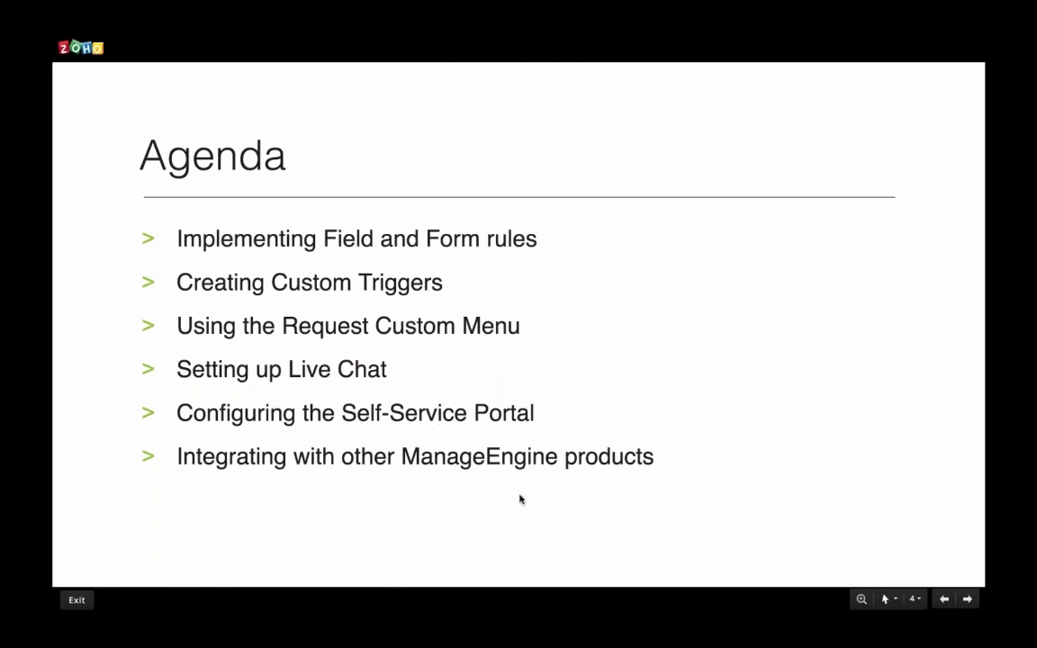
click(968, 600)
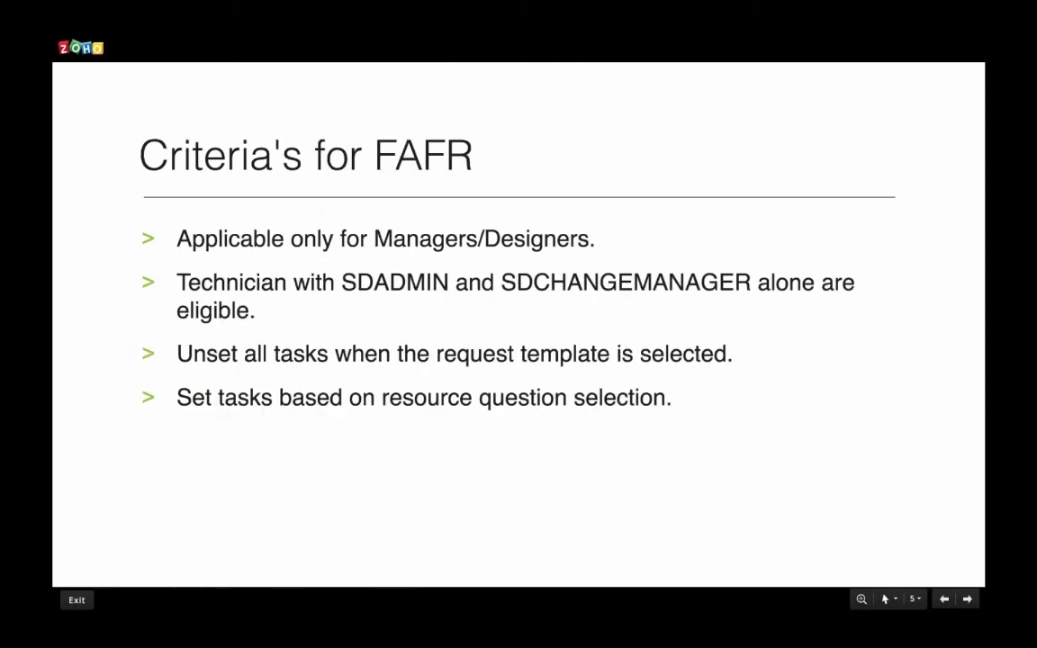